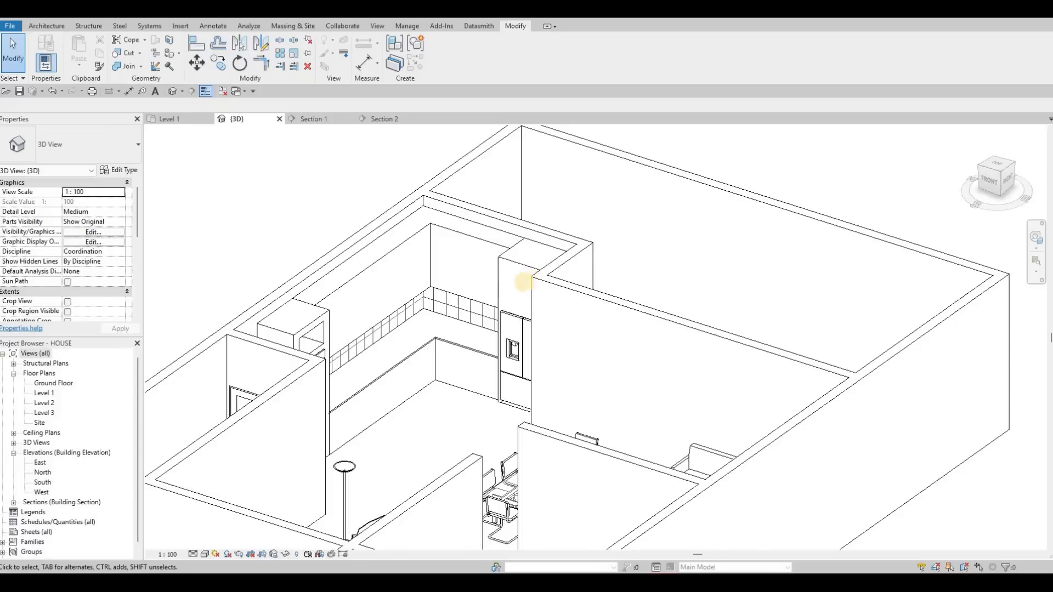
- Examine the kitchen units, double-oven cabinet and fridge surround from several angles in the 3D view
middle_click_drag(672, 359, 433, 353, "shift")
middle_click_drag(573, 307, 405, 386, "shift")
middle_click_drag(347, 430, 551, 286, "shift")
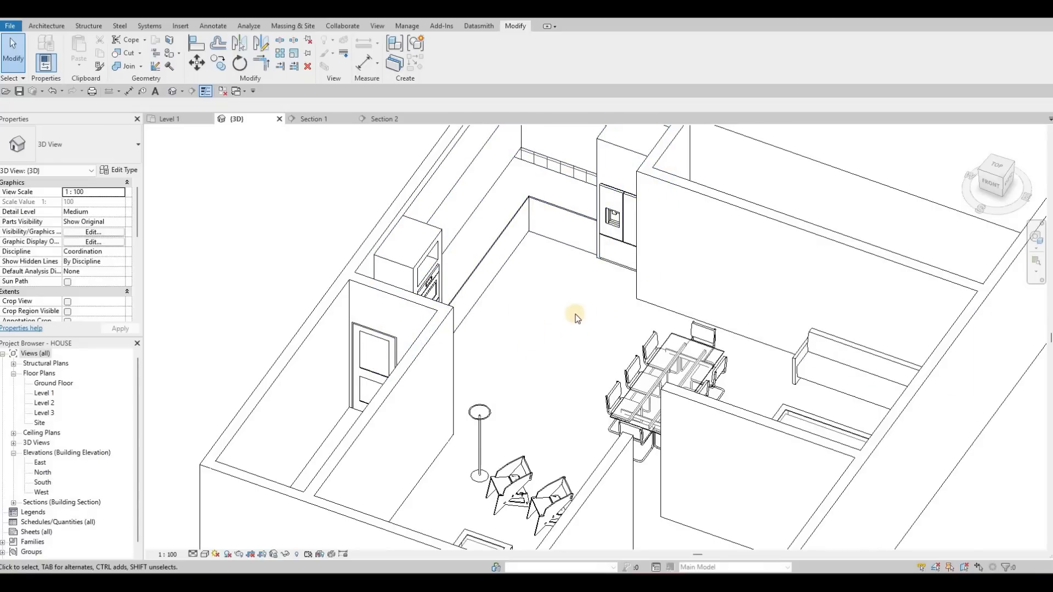
middle_click_drag(497, 270, 488, 308, "shift")
scroll(488, 309, "up", 3)
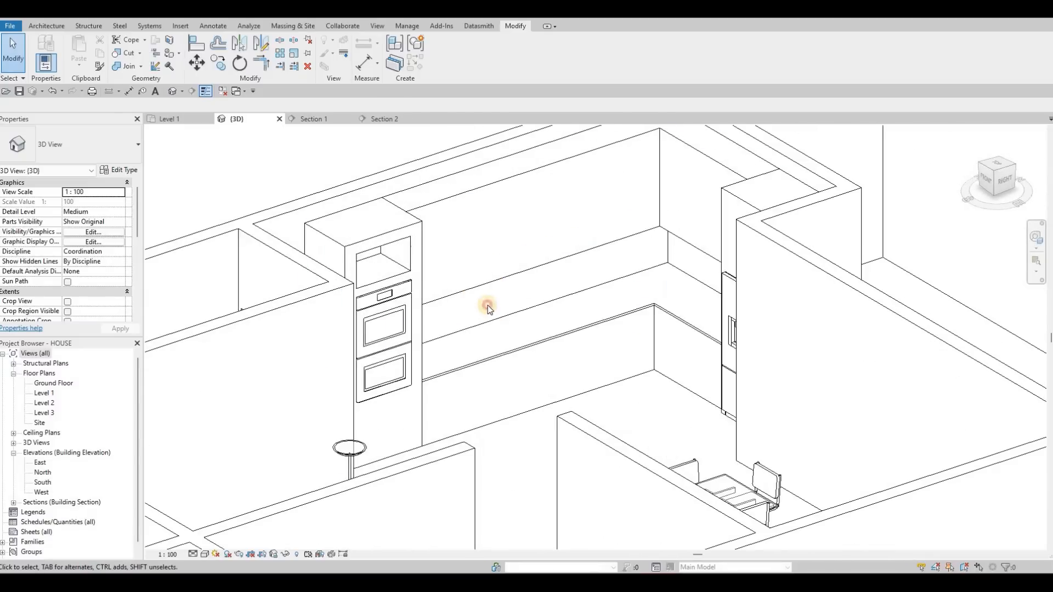
left_click(484, 225)
key("Escape")
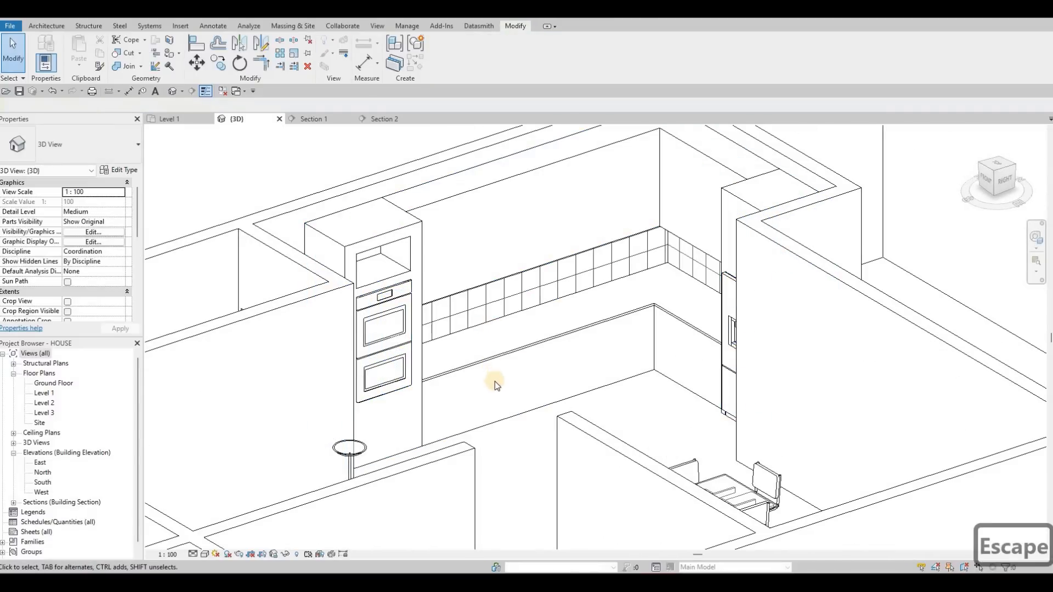
middle_click_drag(340, 332, 364, 372, "shift")
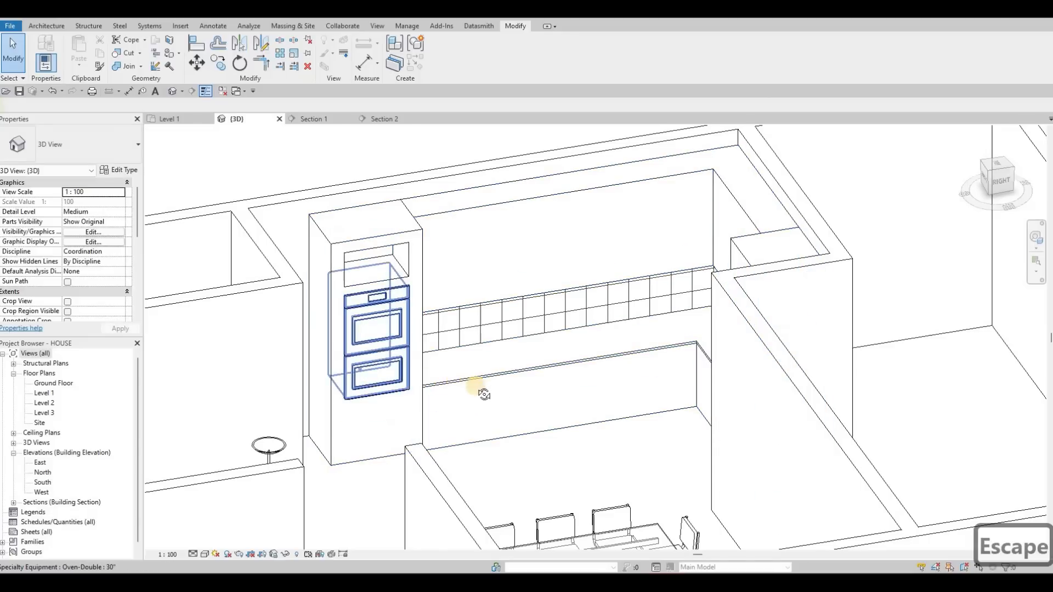
middle_click_drag(623, 388, 536, 328, "shift")
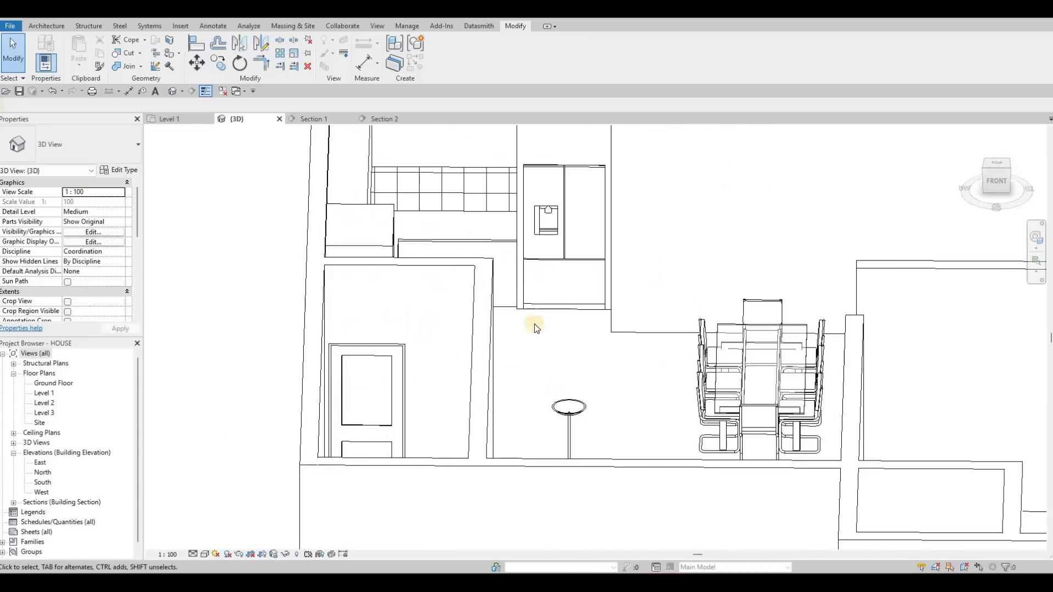
middle_click_drag(562, 164, 581, 252)
middle_click_drag(444, 310, 632, 230, "shift")
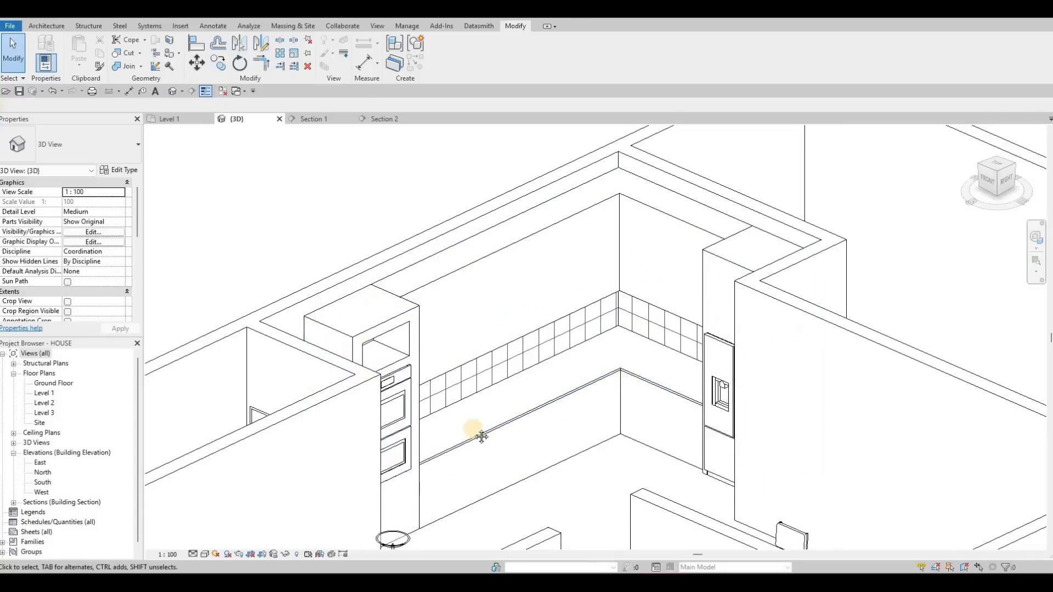
scroll(542, 368, "up", 2)
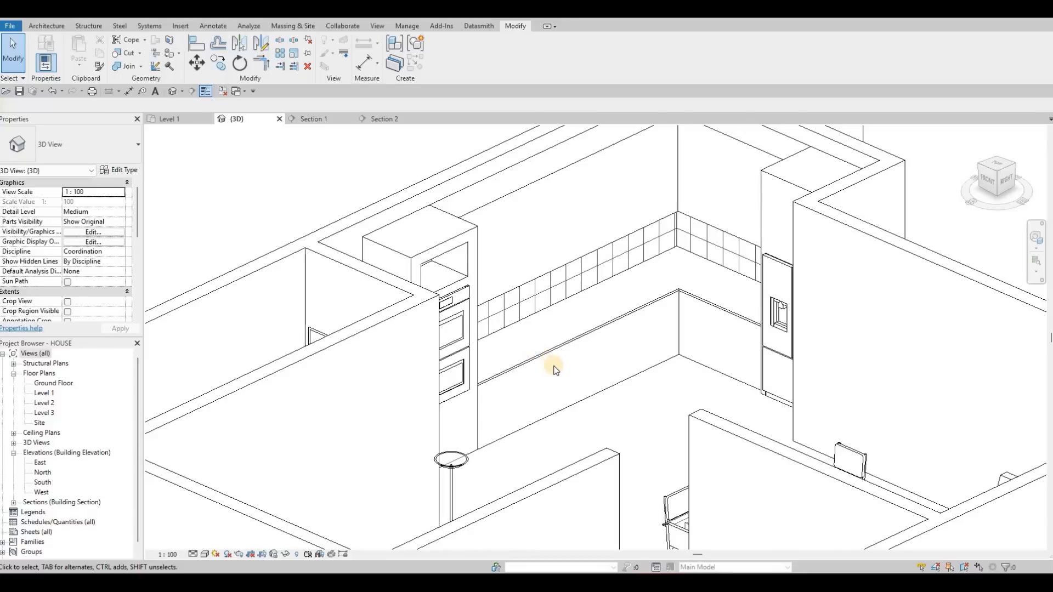
middle_click_drag(354, 205, 347, 197)
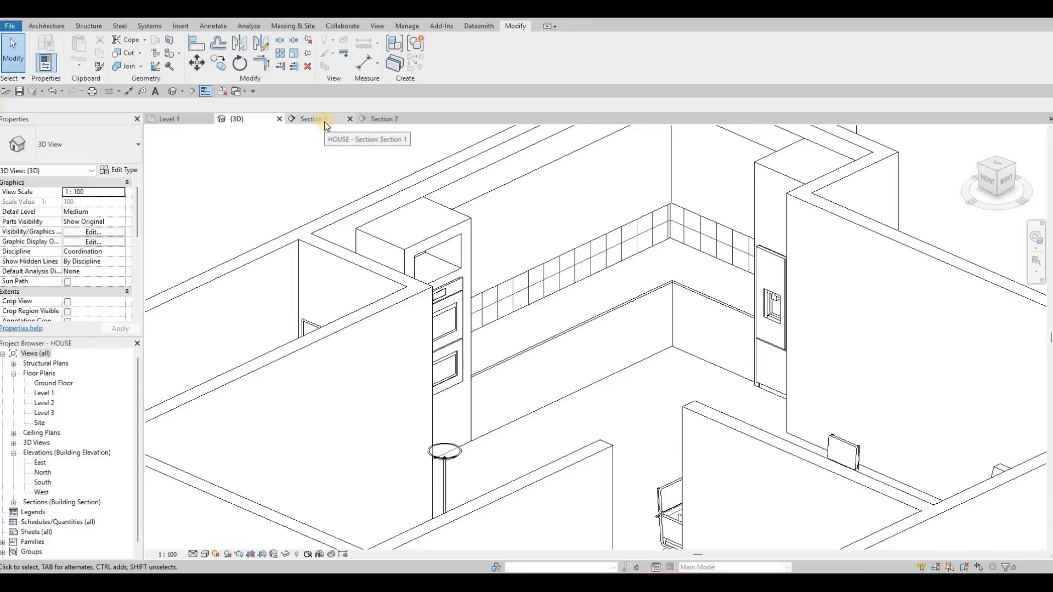
- Inspect the double-oven cabinet in Section 1 and the complete kitchen generic model in the 3D view
left_click(324, 121)
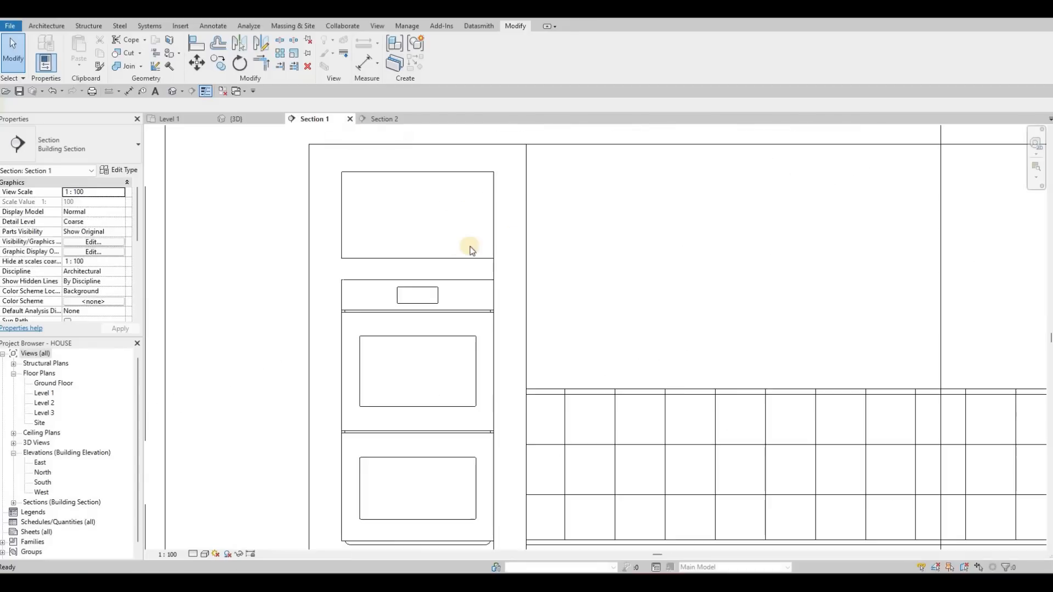
scroll(480, 222, "down", 5)
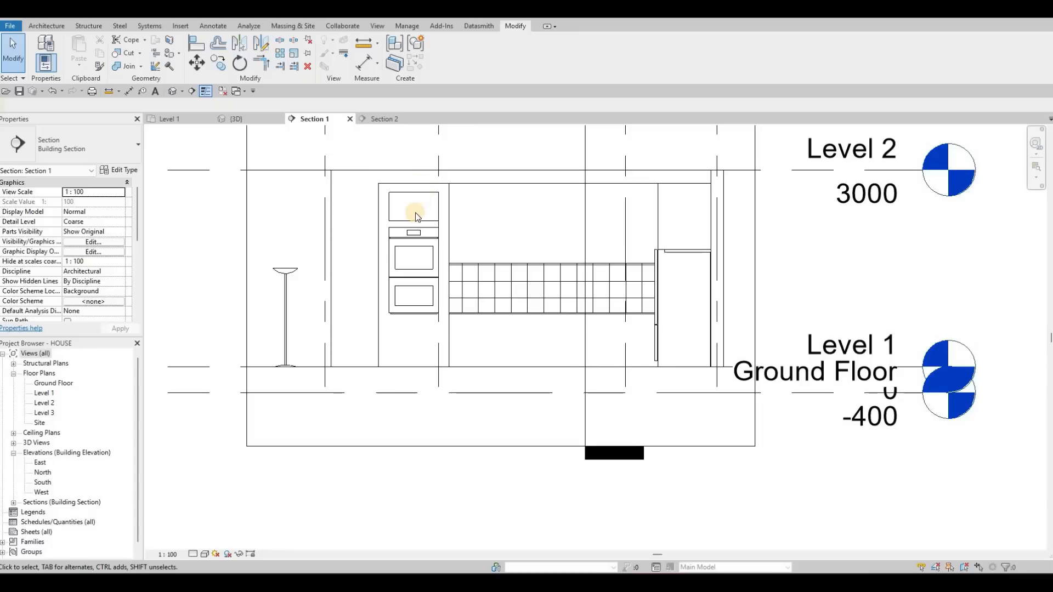
scroll(415, 214, "up", 3)
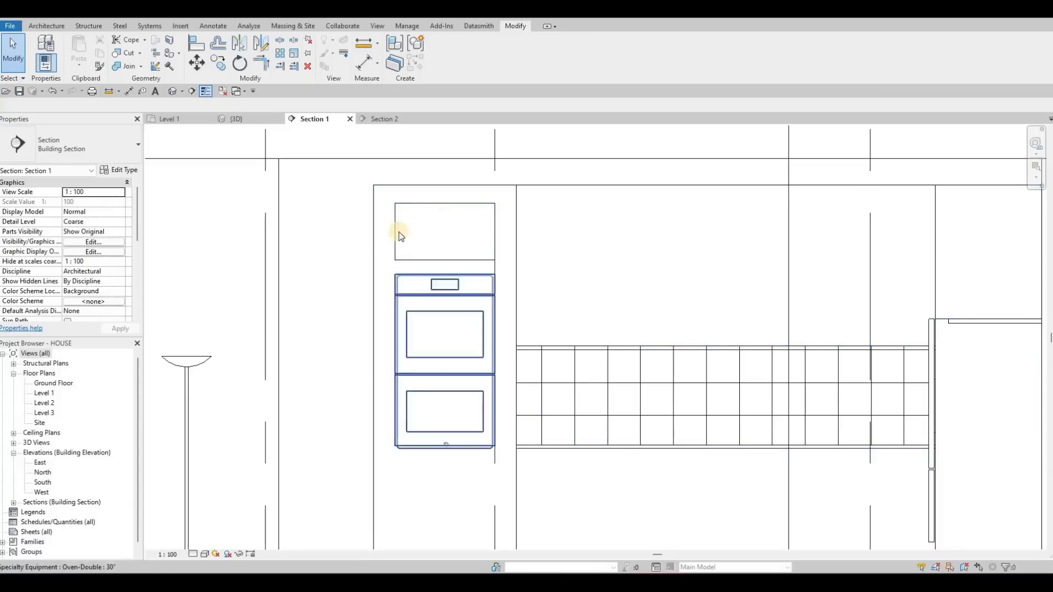
left_click(235, 119)
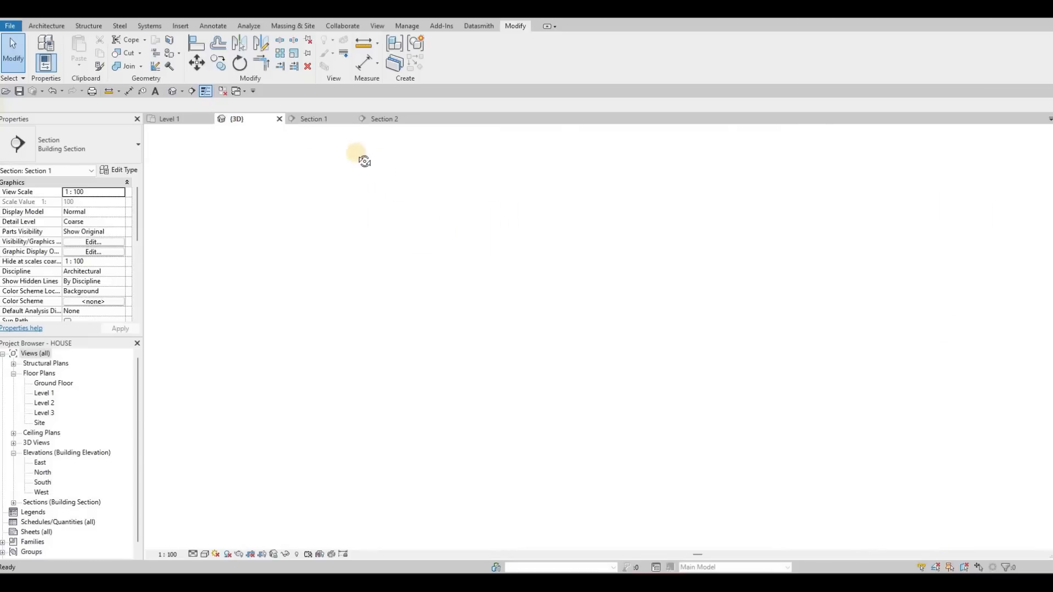
scroll(443, 247, "up", 6)
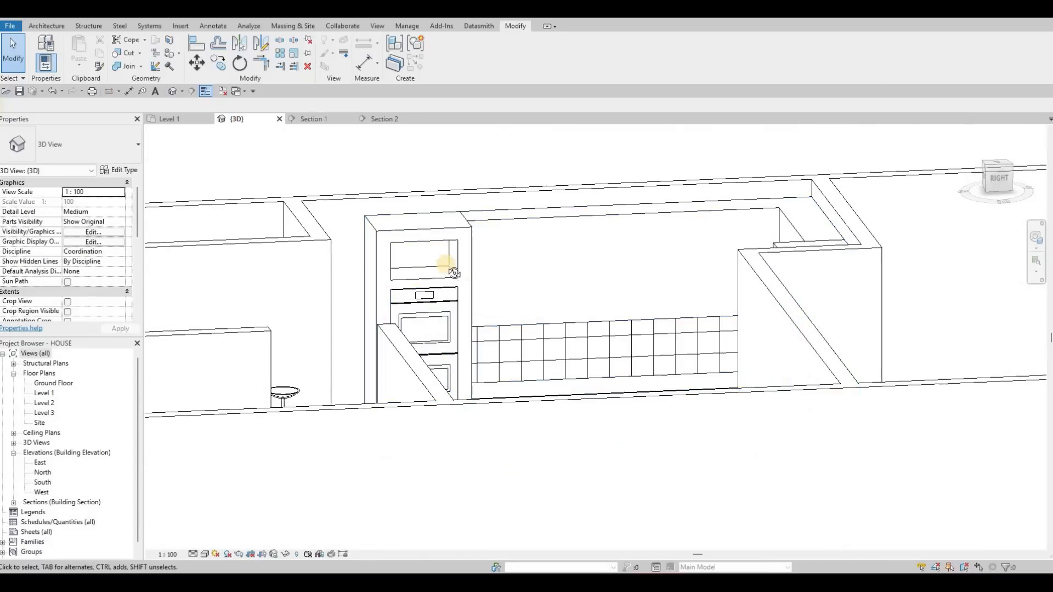
left_click(501, 399)
middle_click_drag(500, 400, 471, 456, "shift")
scroll(473, 456, "up", 1)
left_click_drag(472, 456, 468, 453)
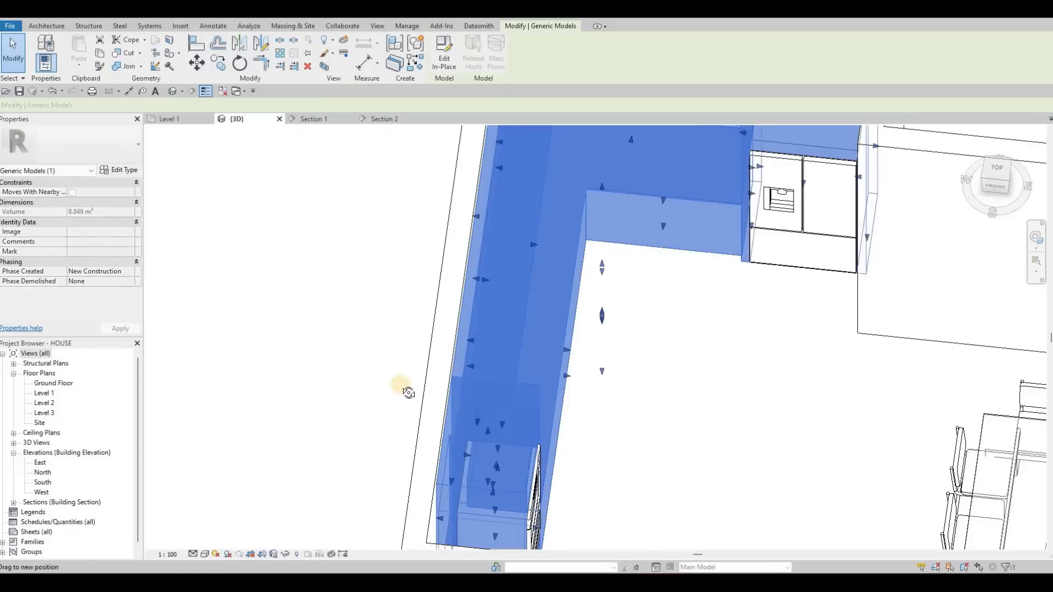
middle_click_drag(540, 323, 367, 225, "shift")
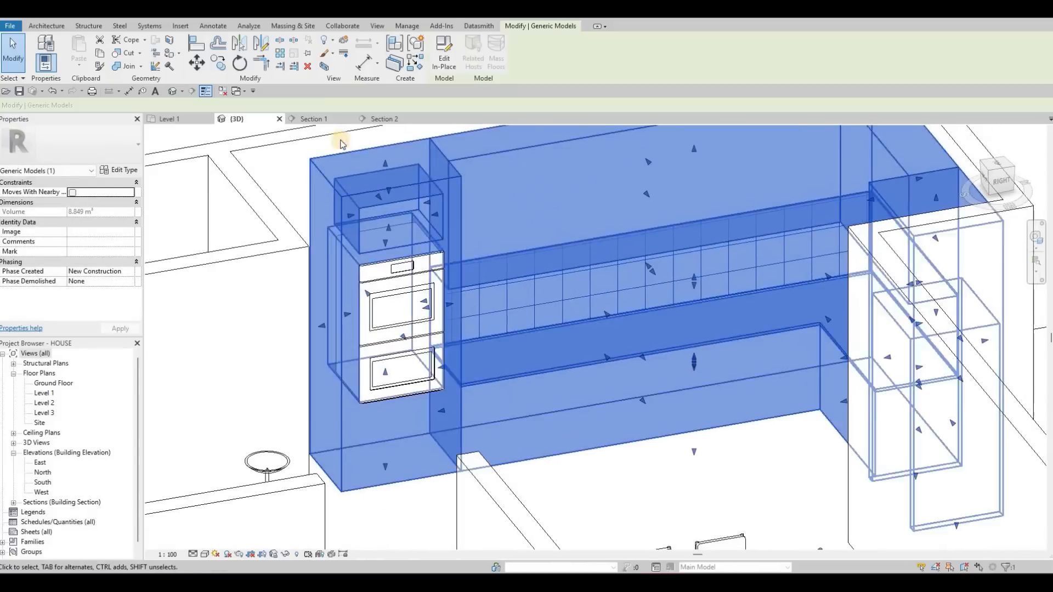
key("Escape")
key("Escape")
- Open the kitchen generic model for in-place editing in the Section 1 view
left_click(320, 121)
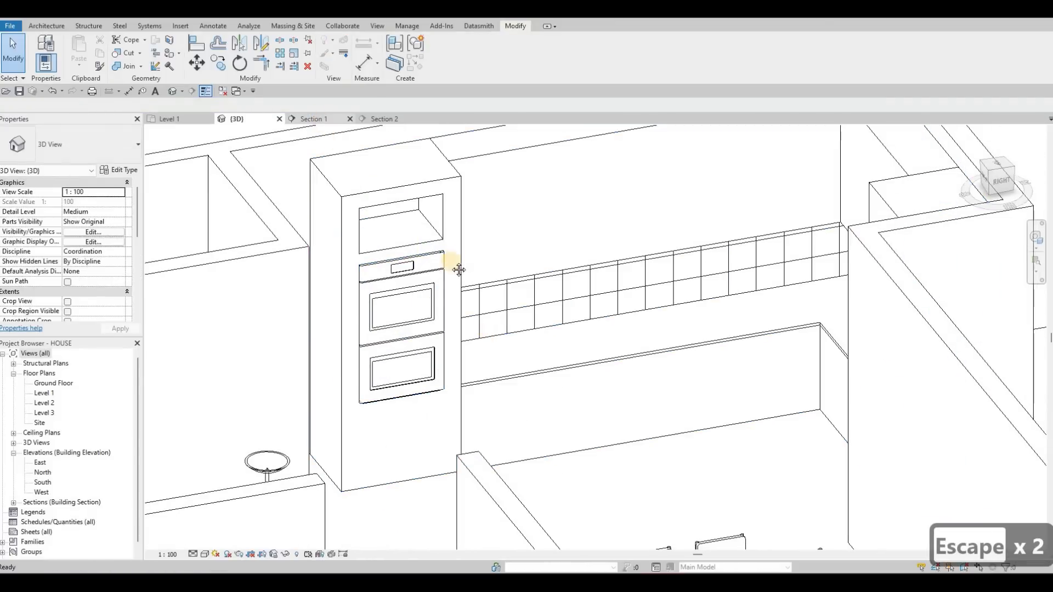
scroll(424, 296, "down", 3)
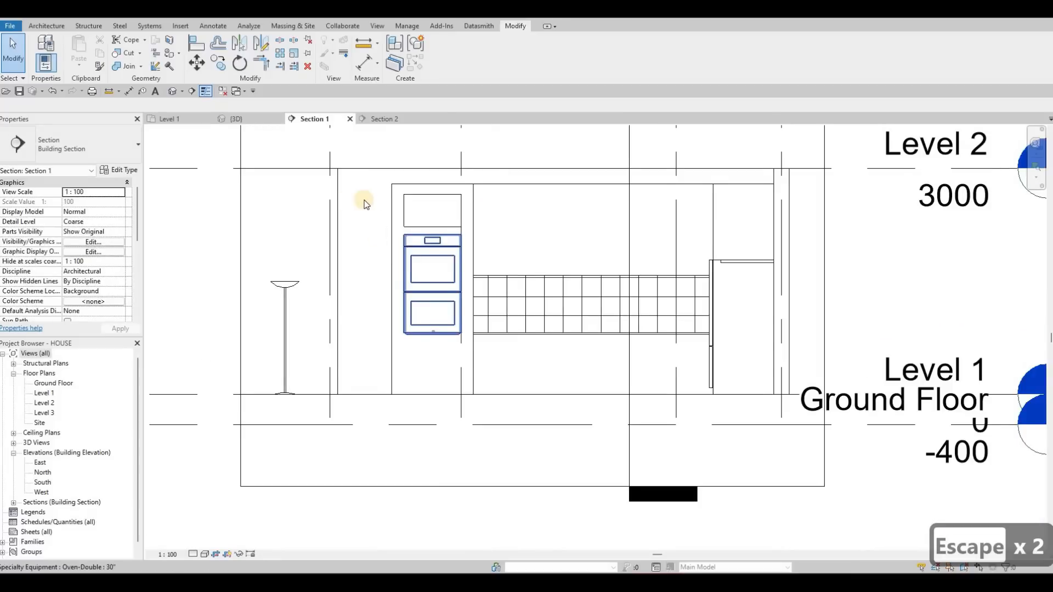
left_click(367, 204)
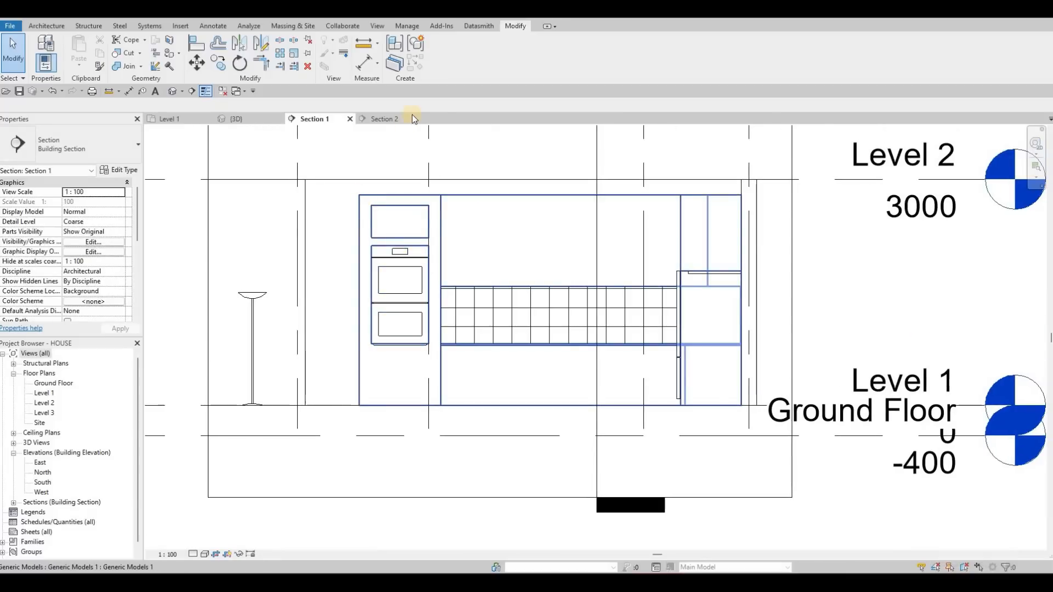
left_click(454, 57)
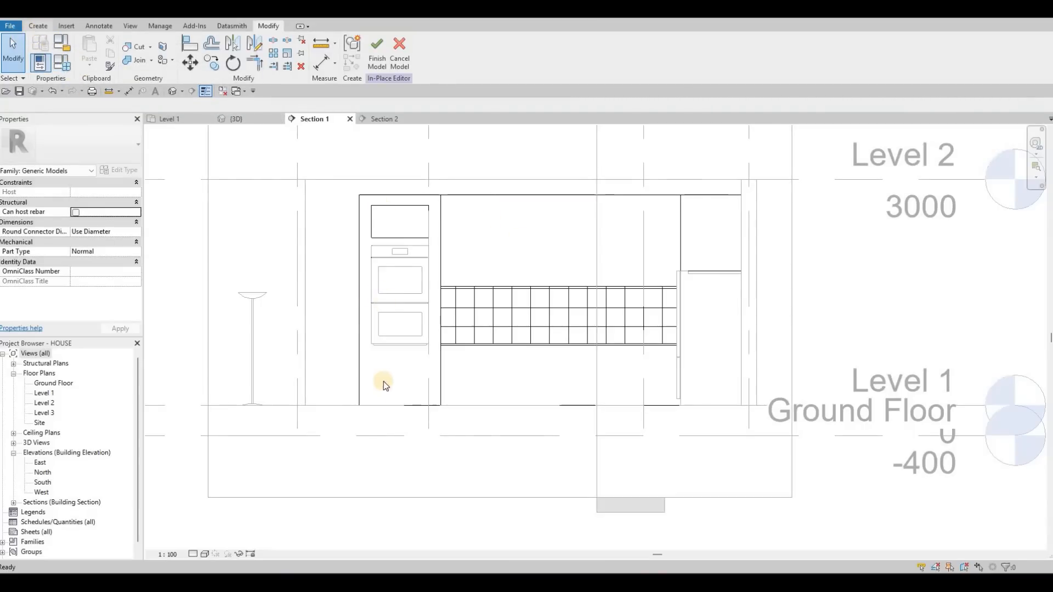
- Start an extrusion on the front face of the oven cabinet and set its Extrusion End to 10
left_click(39, 27)
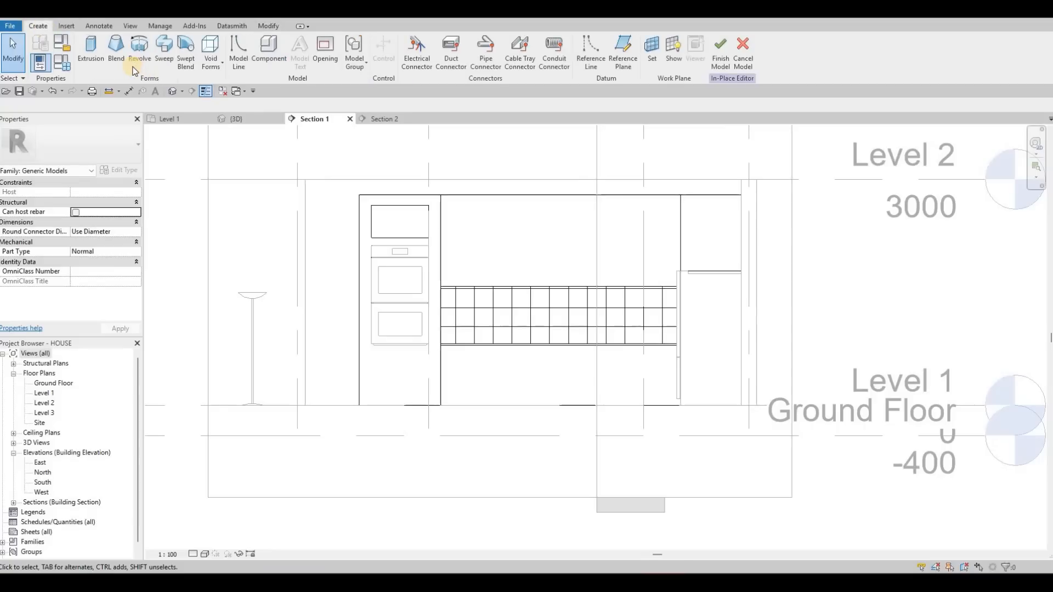
left_click(88, 50)
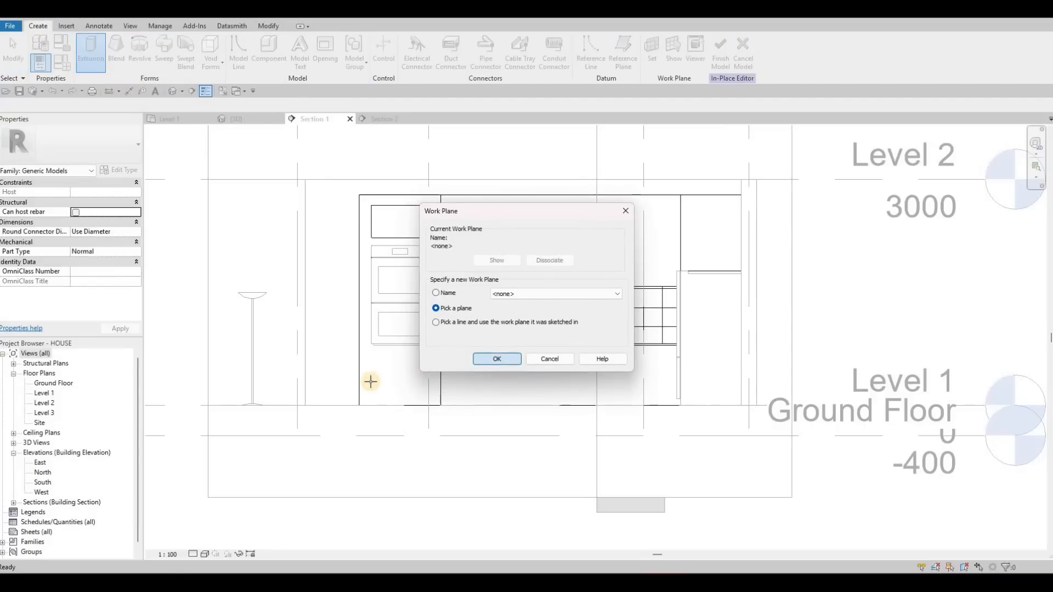
key("Return")
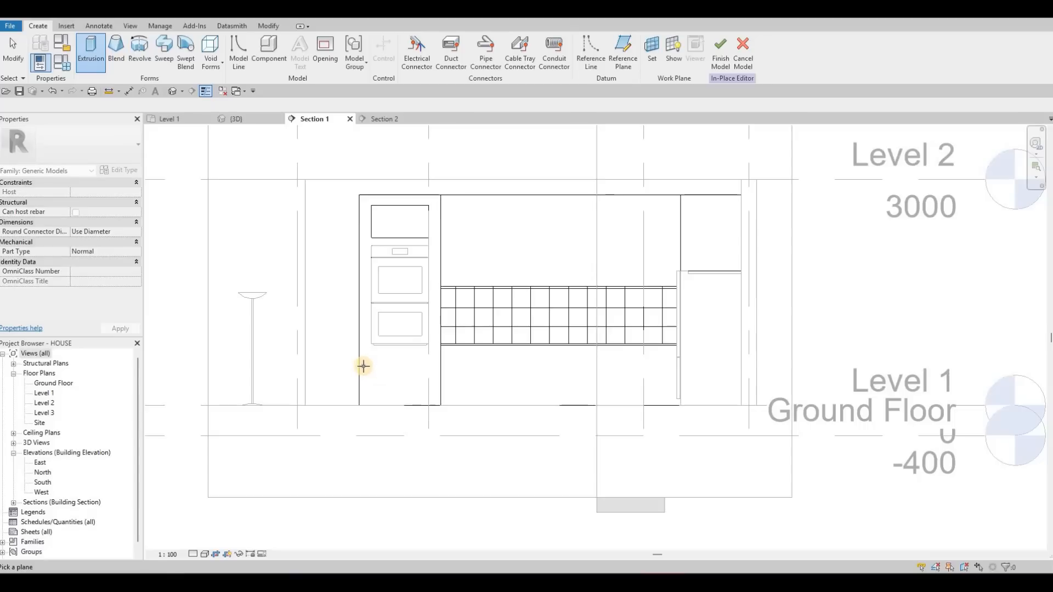
left_click(384, 341)
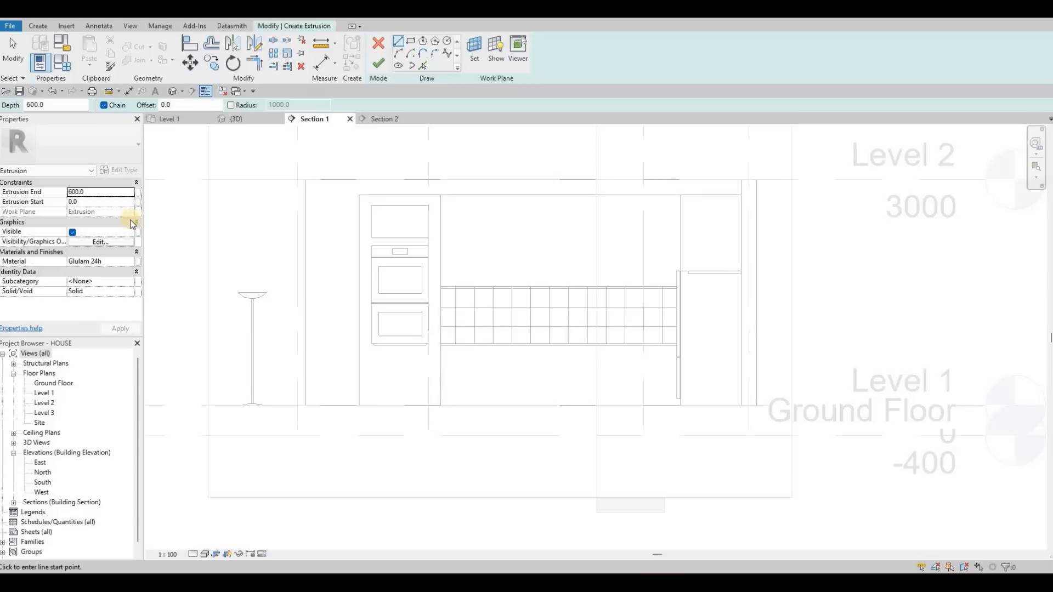
double_click(87, 191)
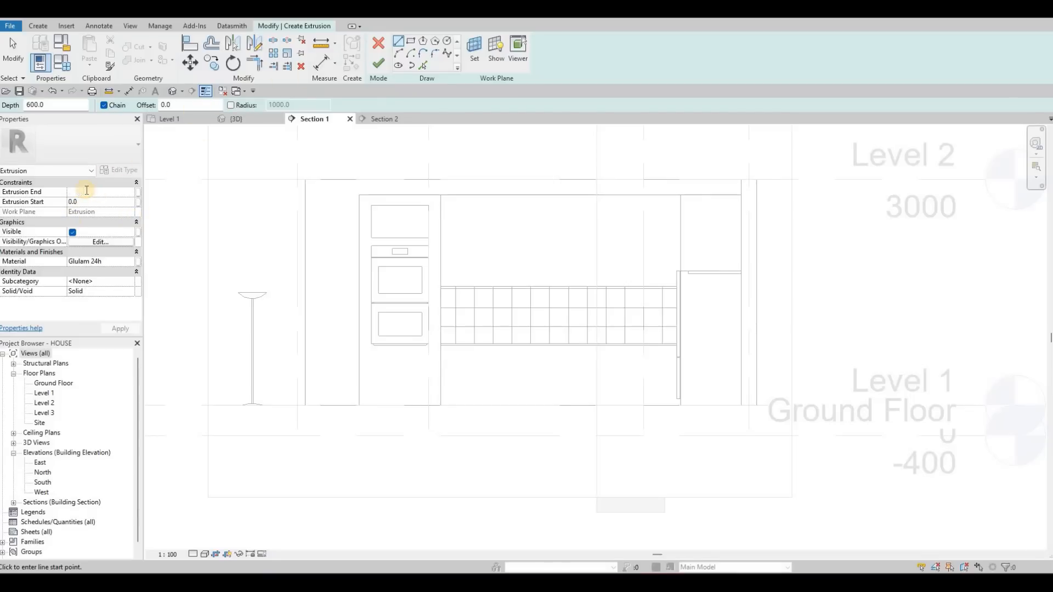
type("10")
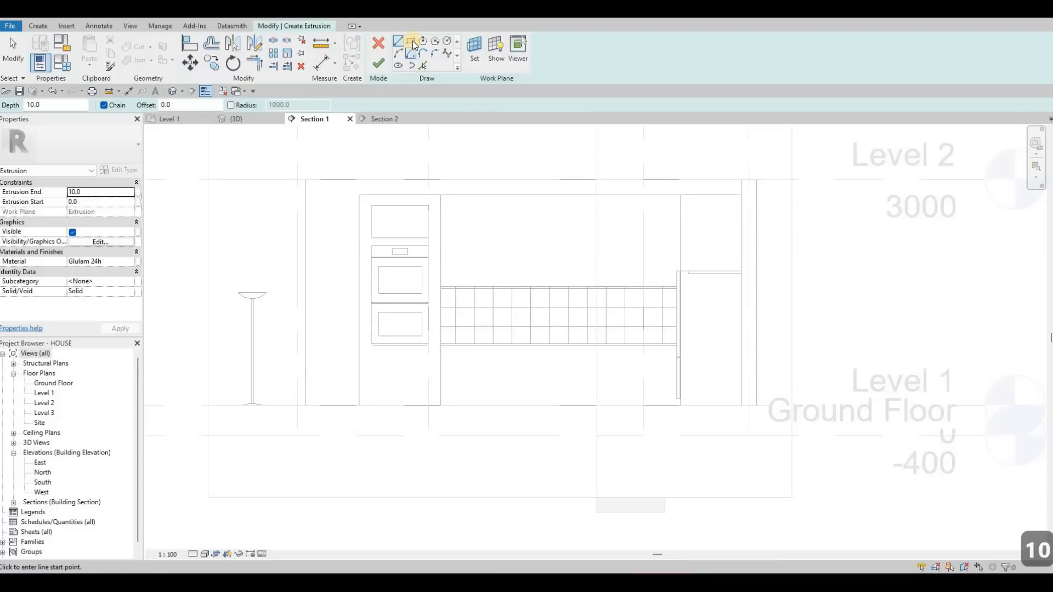
- Sketch a rectangle about 1081 mm wide across the cabinet front, from just below the oven down to the cabinet's lower corner
left_click(413, 41)
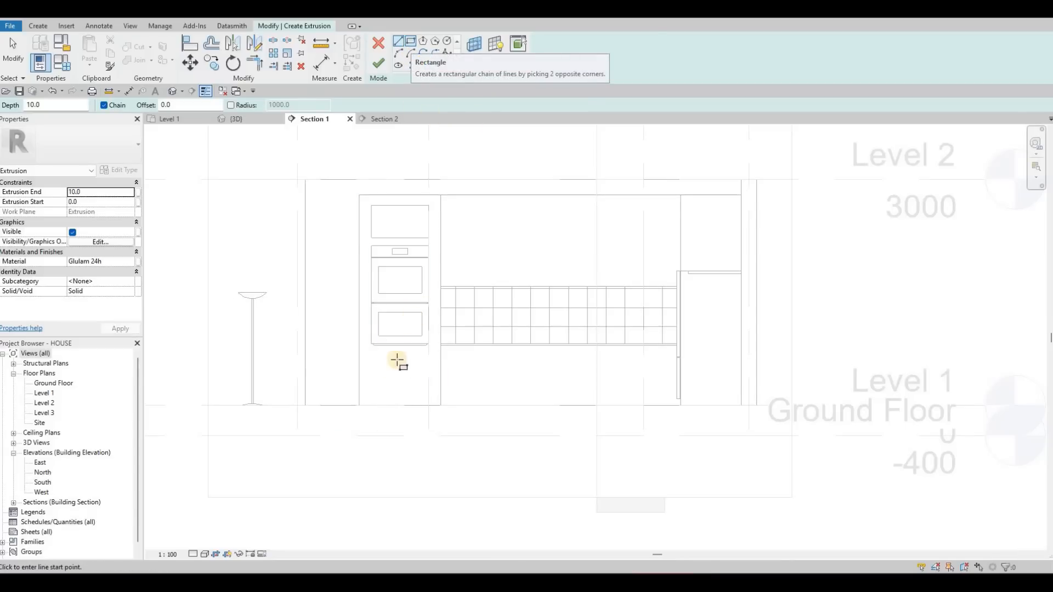
scroll(395, 364, "up", 2)
scroll(334, 250, "up", 2)
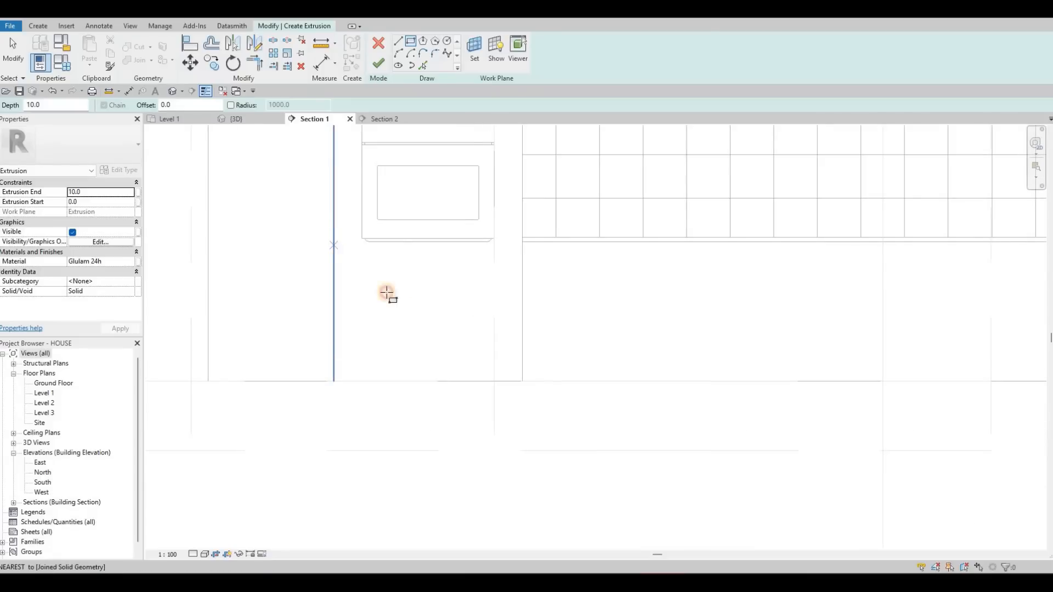
left_click(523, 380)
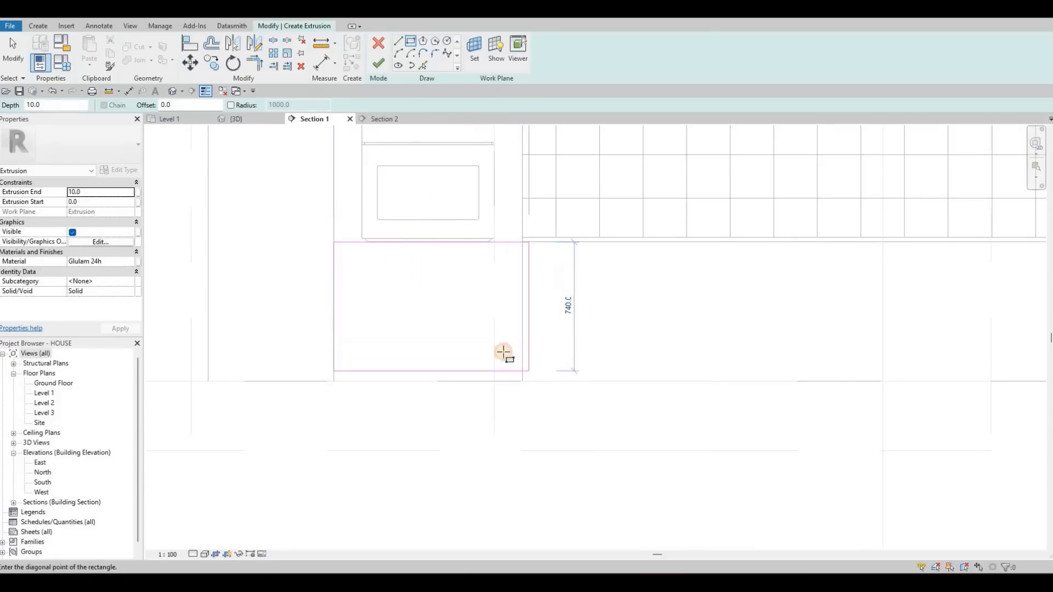
key("Escape")
key("Escape")
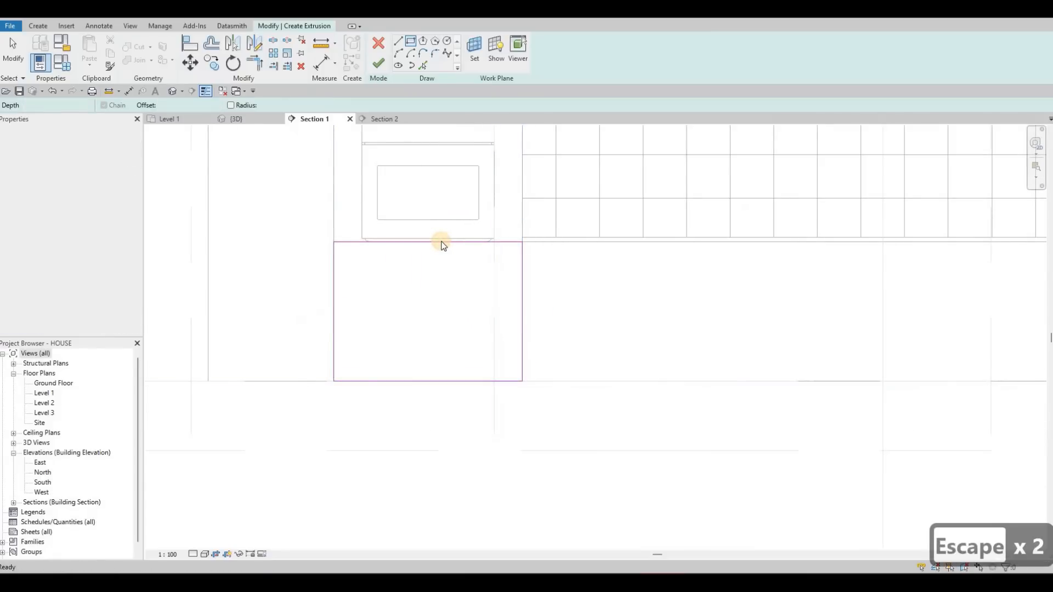
- Move the rectangle's top edge 15 mm down, away from the oven
left_click(441, 242)
key("Down")
key("Down")
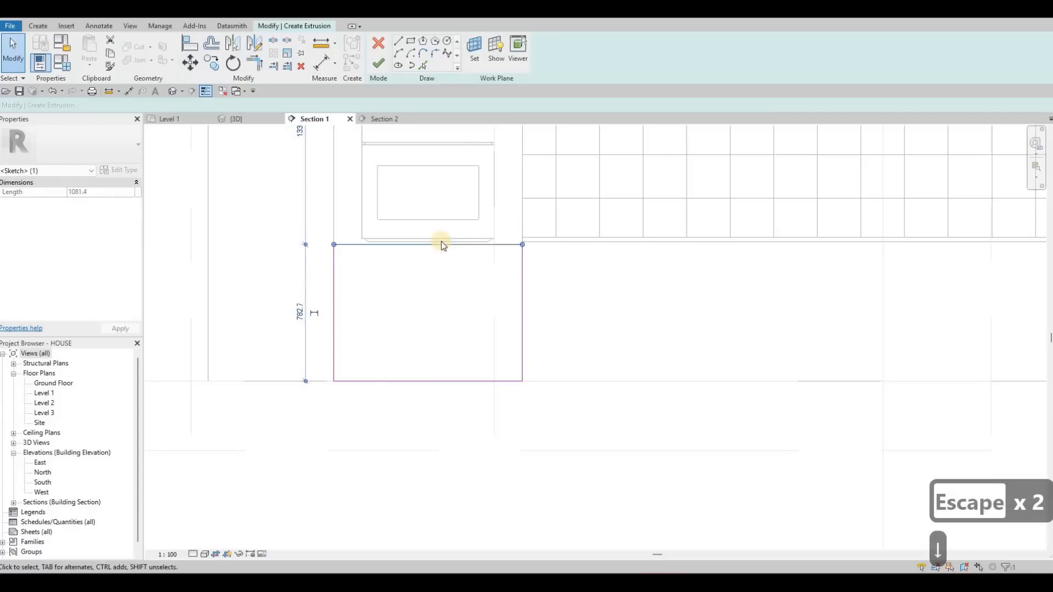
key("Up")
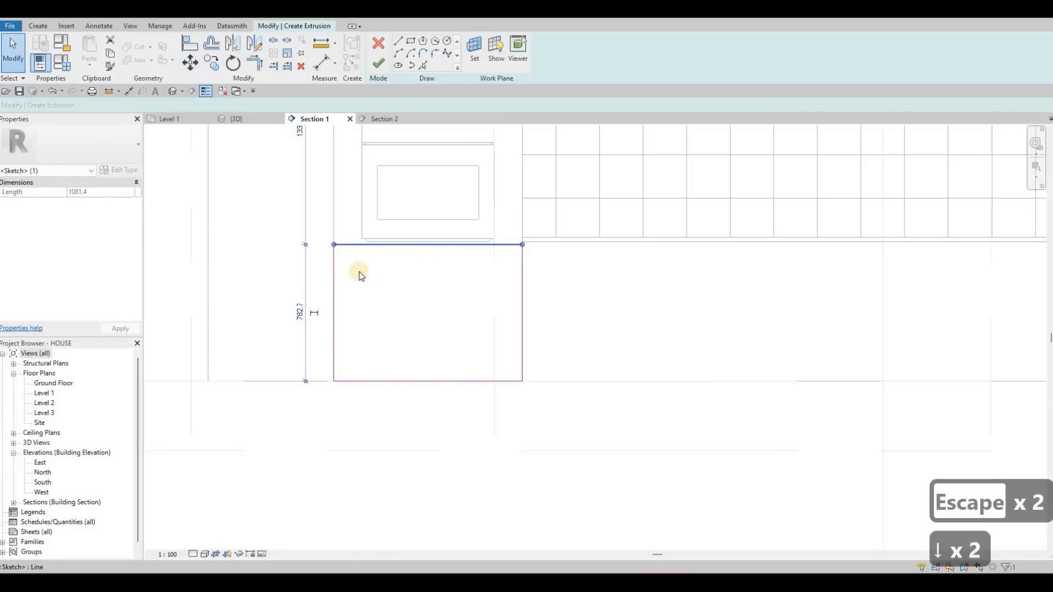
key("Escape")
key("Escape")
- Move the rectangle's two side edges and its bottom edge 15 mm inward each
left_click(334, 267)
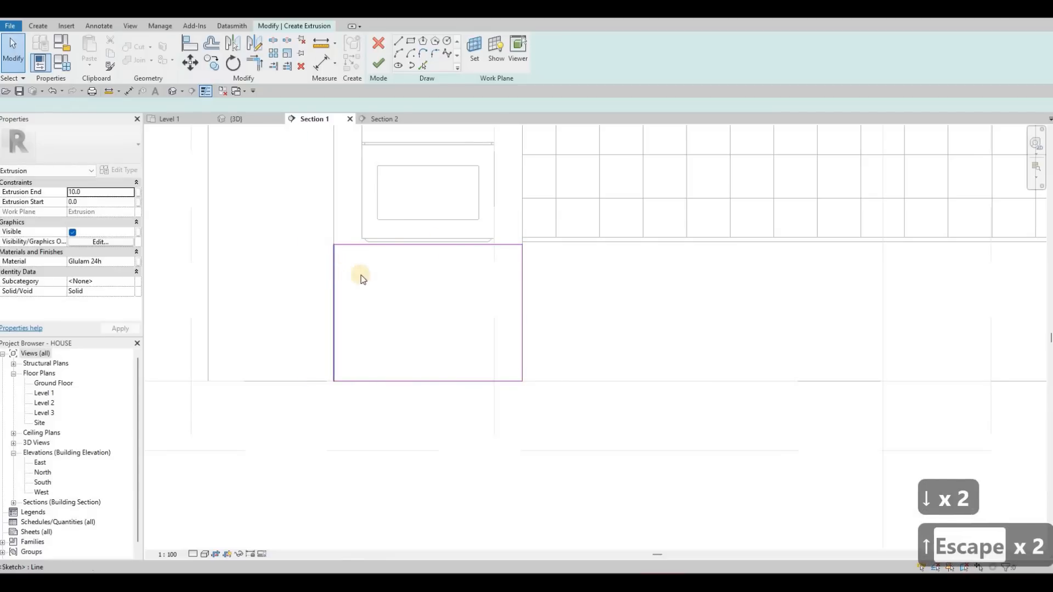
key("Right")
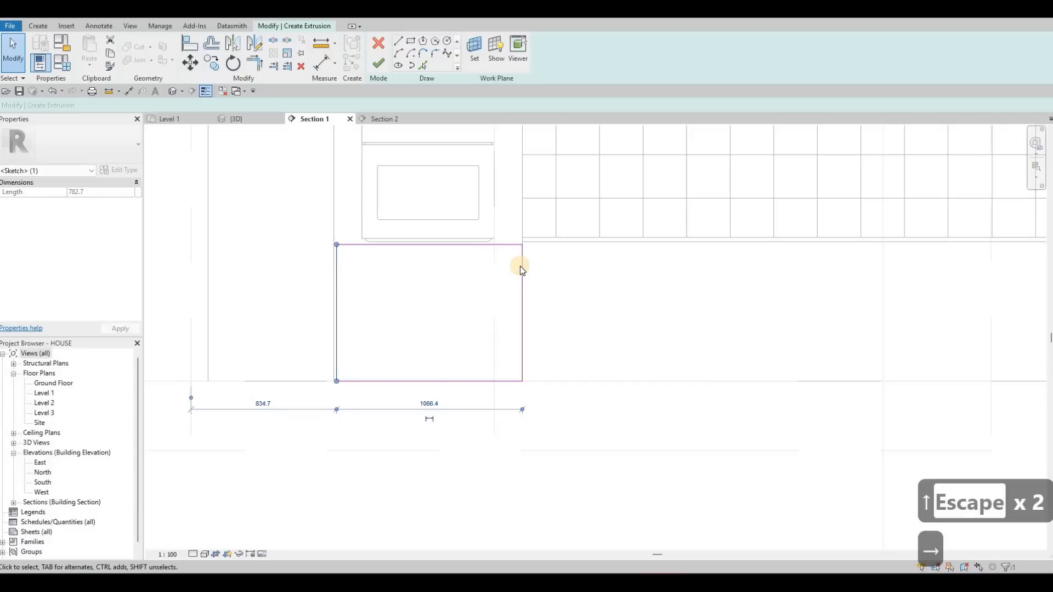
left_click(521, 336)
key("Left")
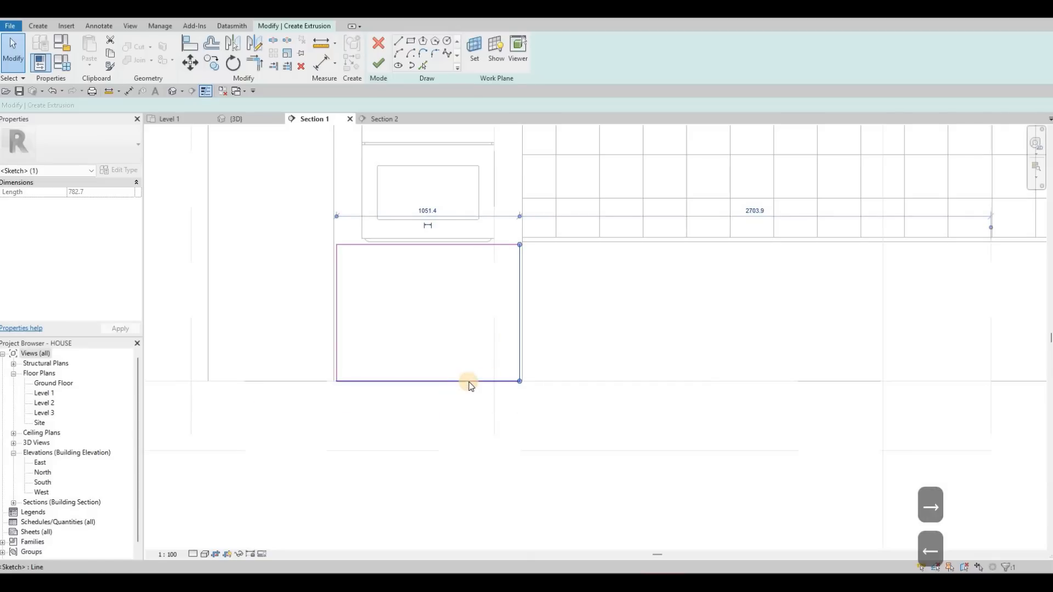
left_click(493, 386)
key("Up")
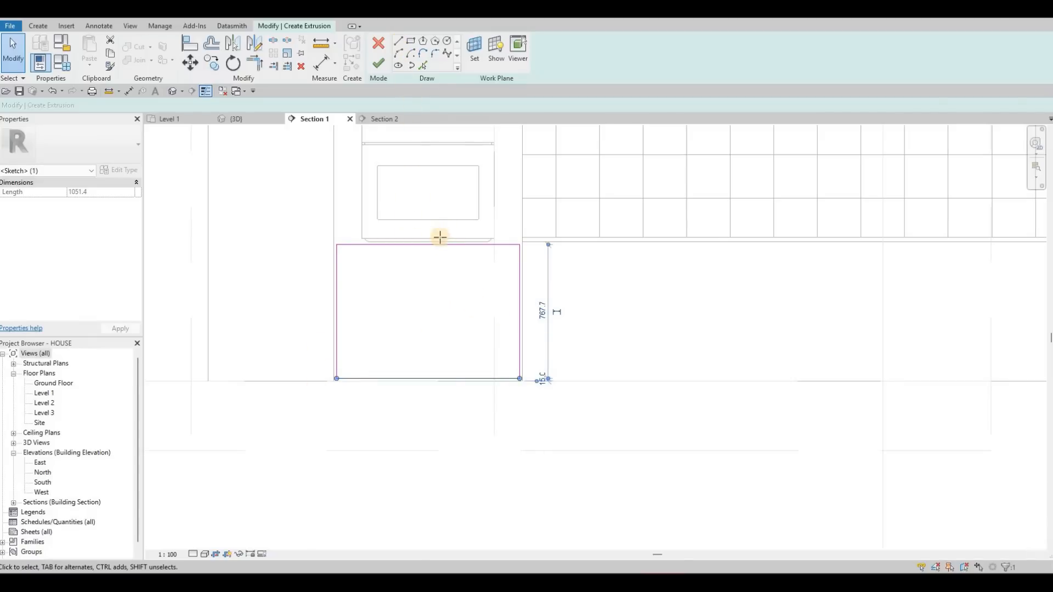
- Draw a vertical line through the rectangle from the midpoint of its top edge to the midpoint of its bottom edge
left_click(425, 247)
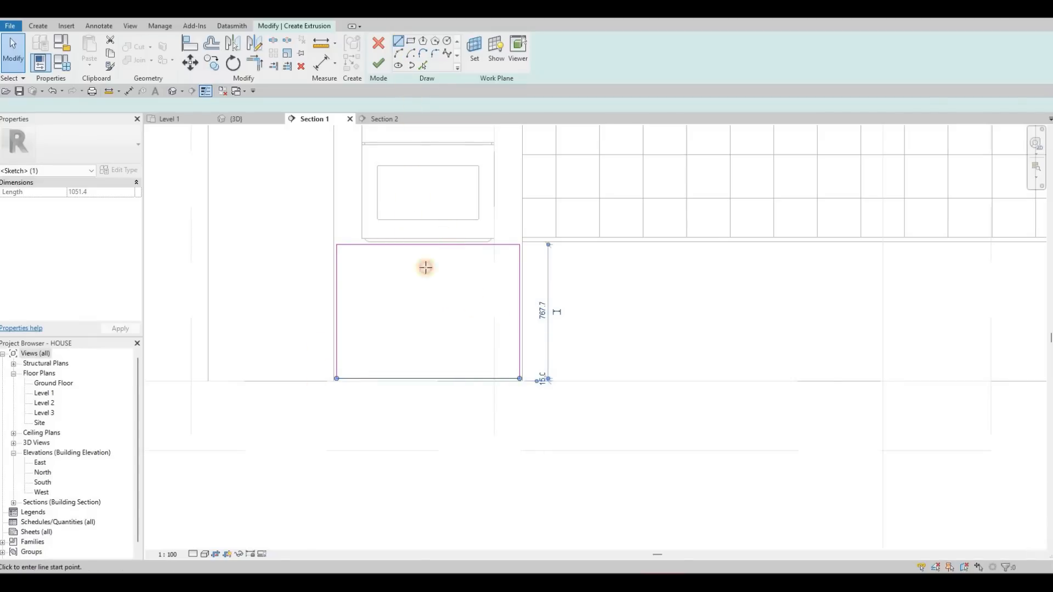
left_click(426, 380)
key("Escape")
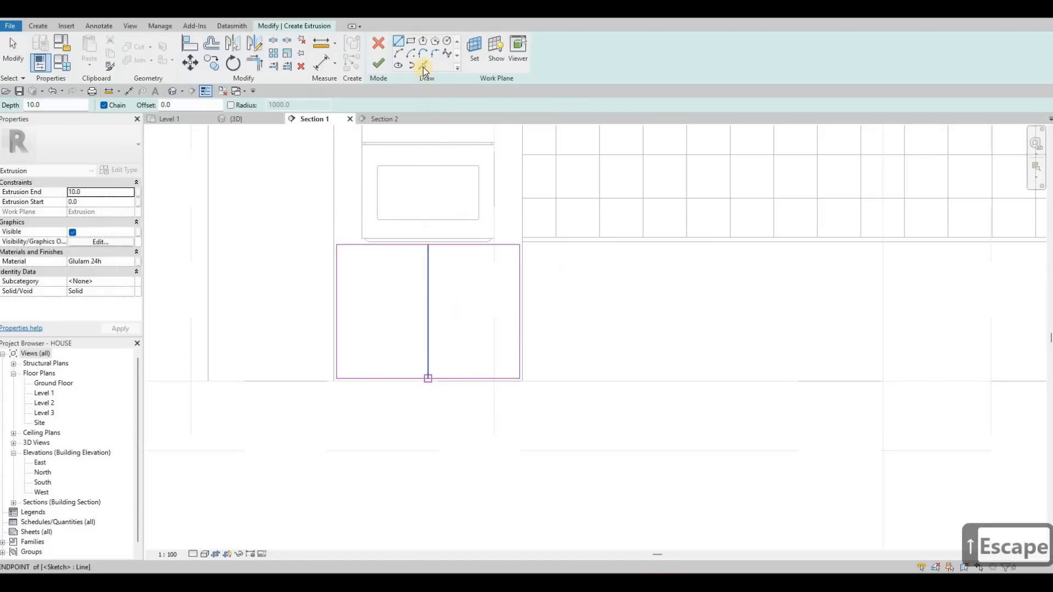
key("Escape")
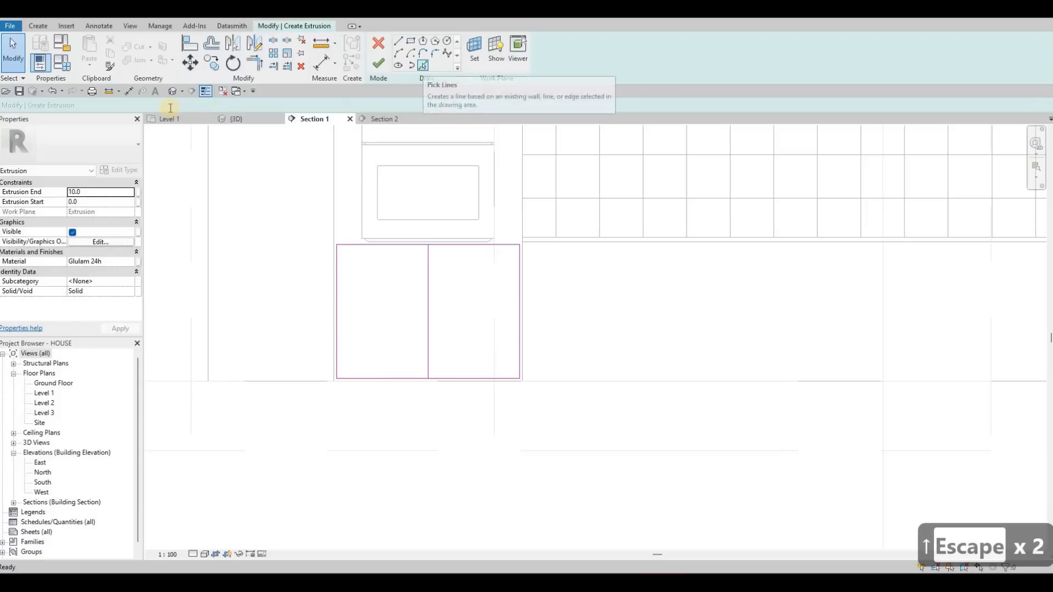
- Create a copy of the vertical centre line on each side of it at an offset of 5 mm
left_click(423, 65)
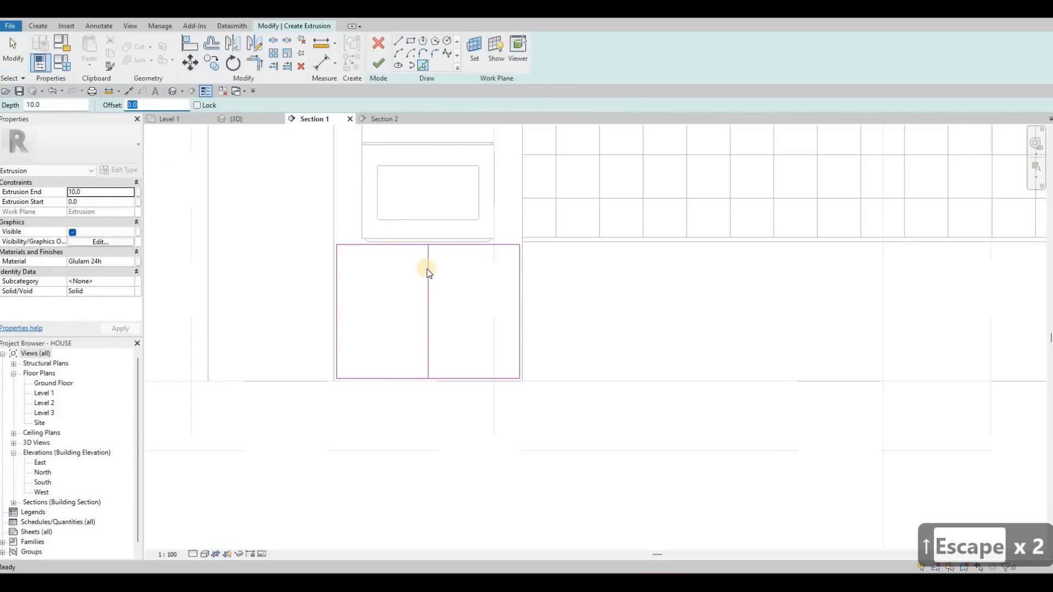
type("5")
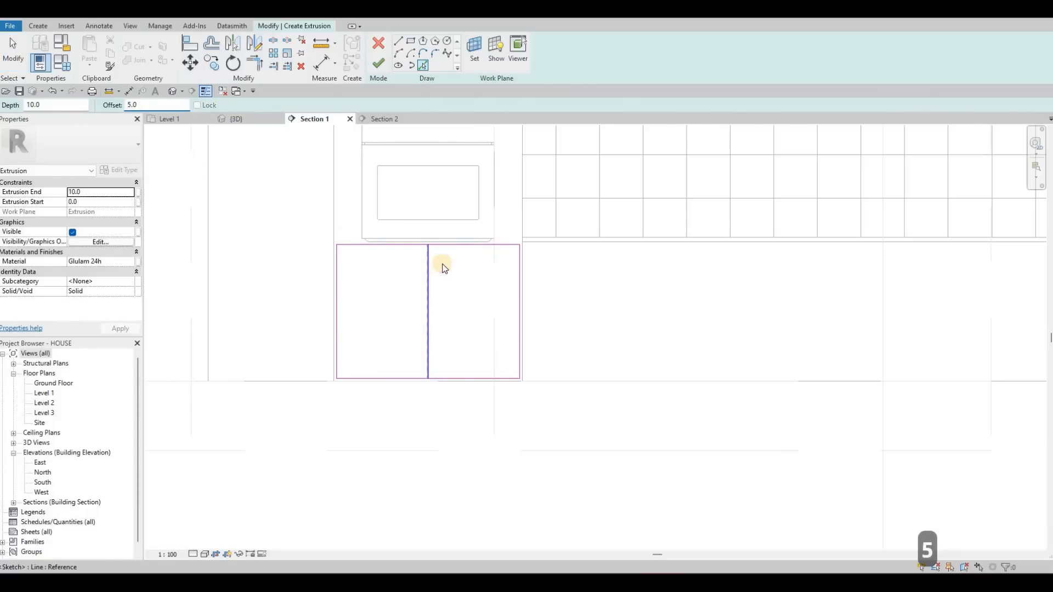
left_click(423, 252)
scroll(438, 254, "up", 4)
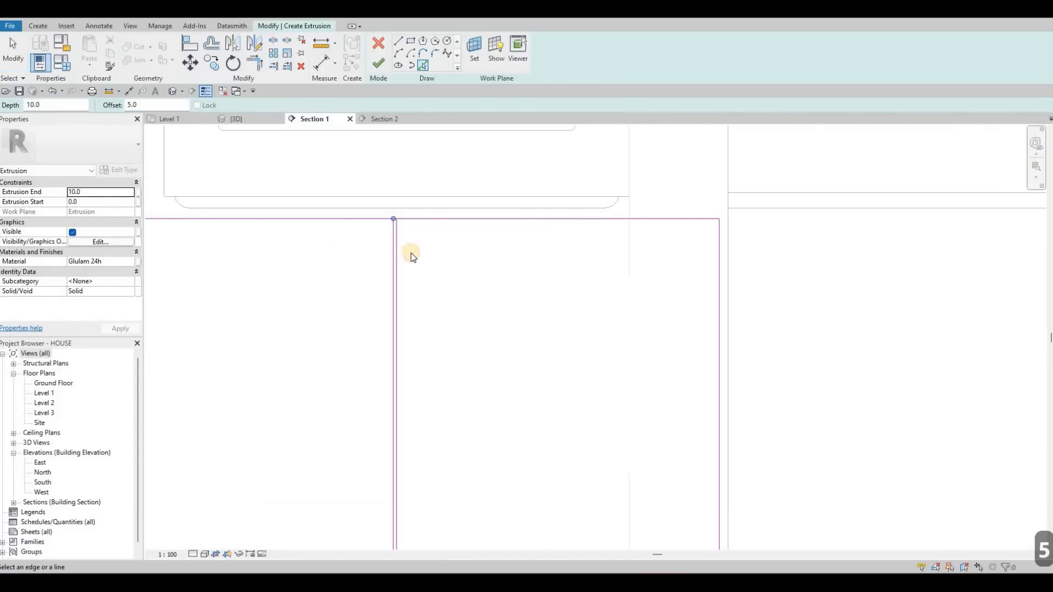
scroll(391, 231, "up", 2)
key("Escape")
key("Escape")
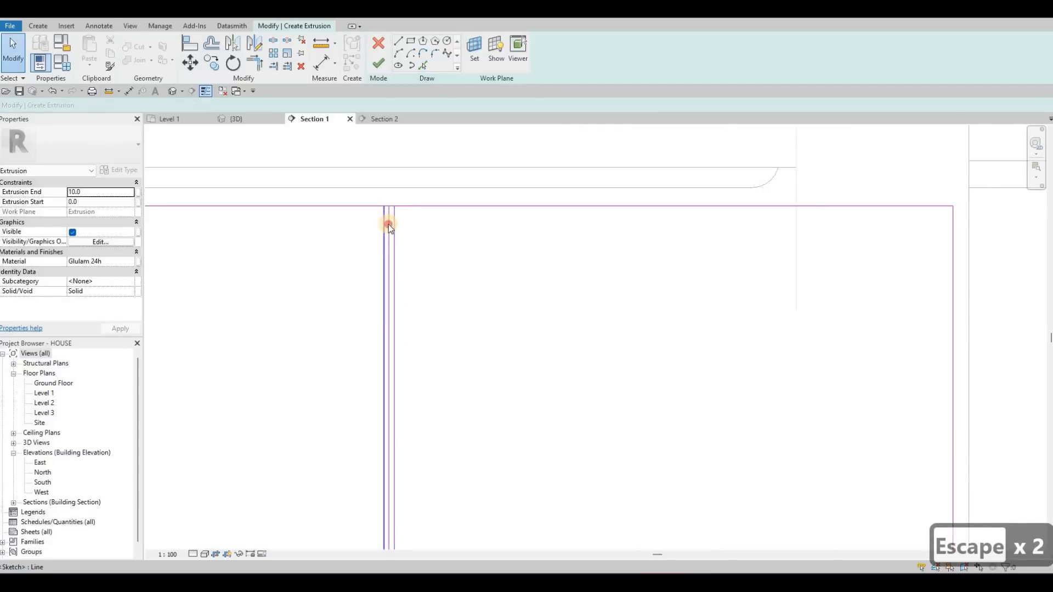
- Delete the original centre line between the two offset lines
key("Tab")
left_click(426, 237)
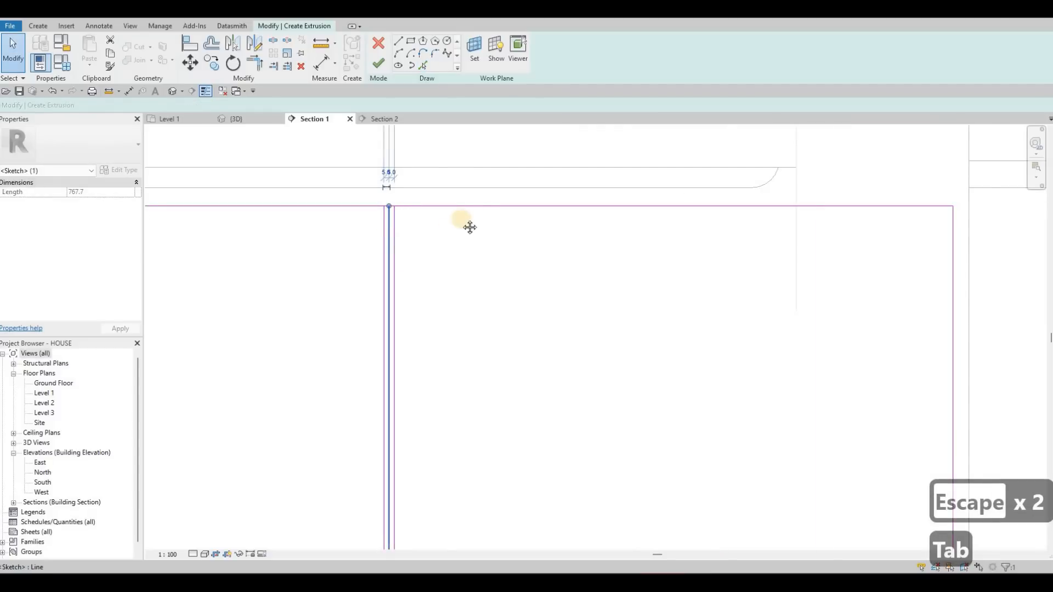
key("Delete")
scroll(465, 234, "down", 4)
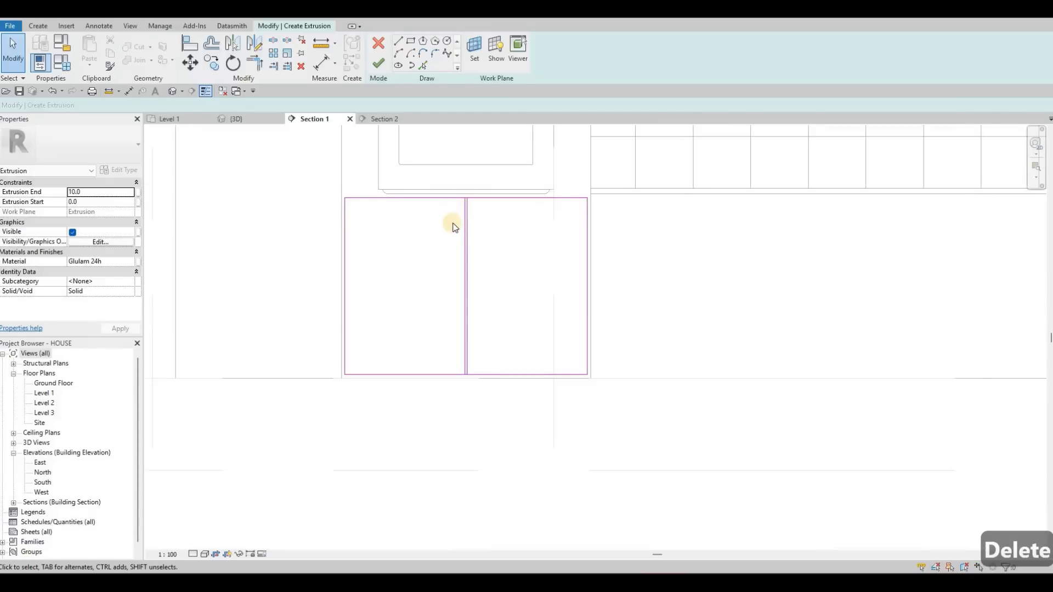
scroll(459, 218, "up", 3)
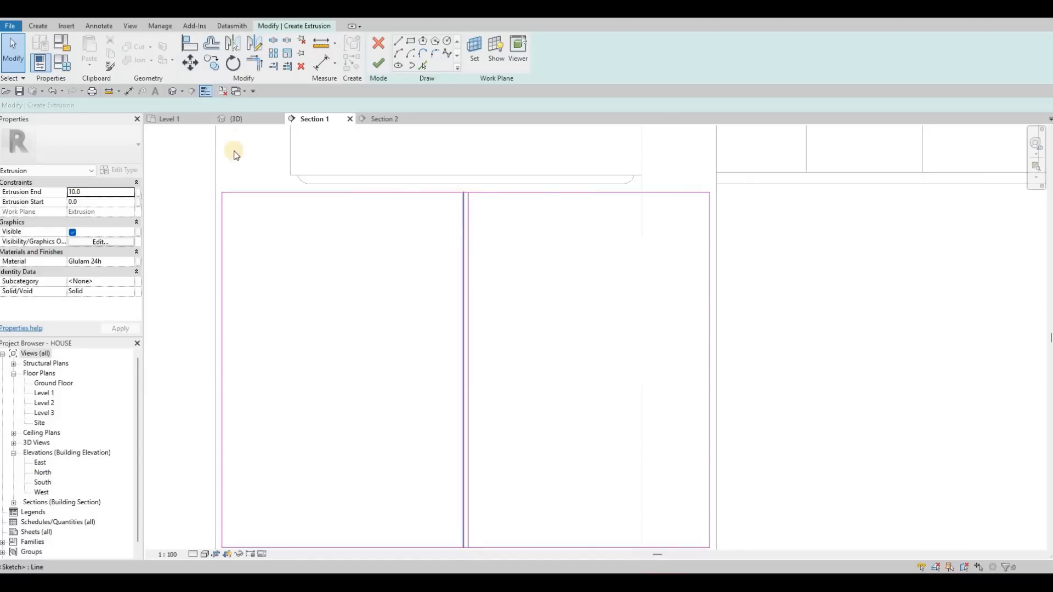
- Sketch a rectangle inside each of the two door outlines, offset 50 mm inward from the outline's edges
left_click(419, 63)
left_click(410, 41)
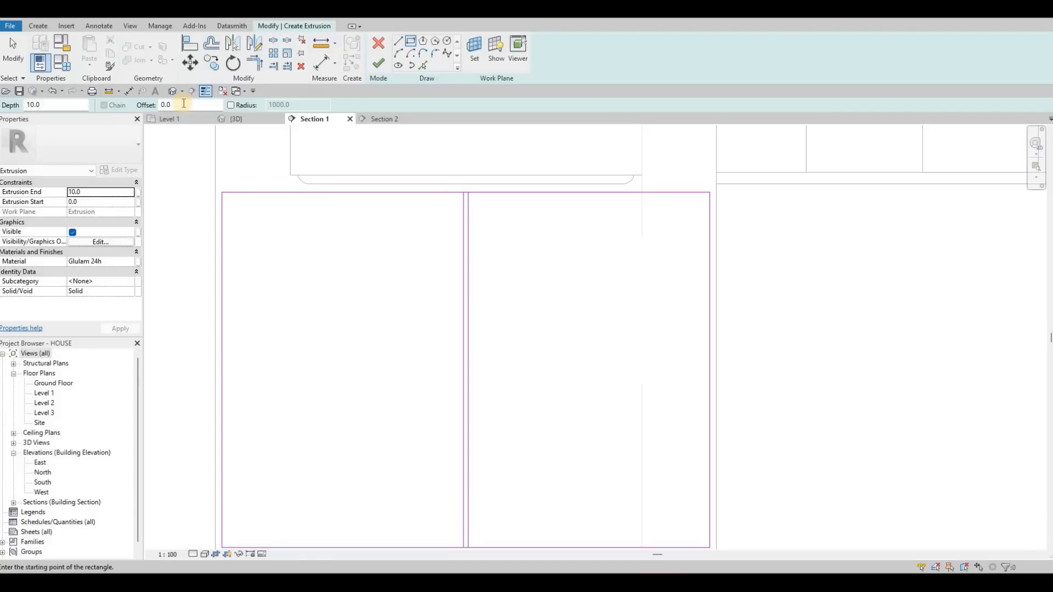
key("Tab")
type("50")
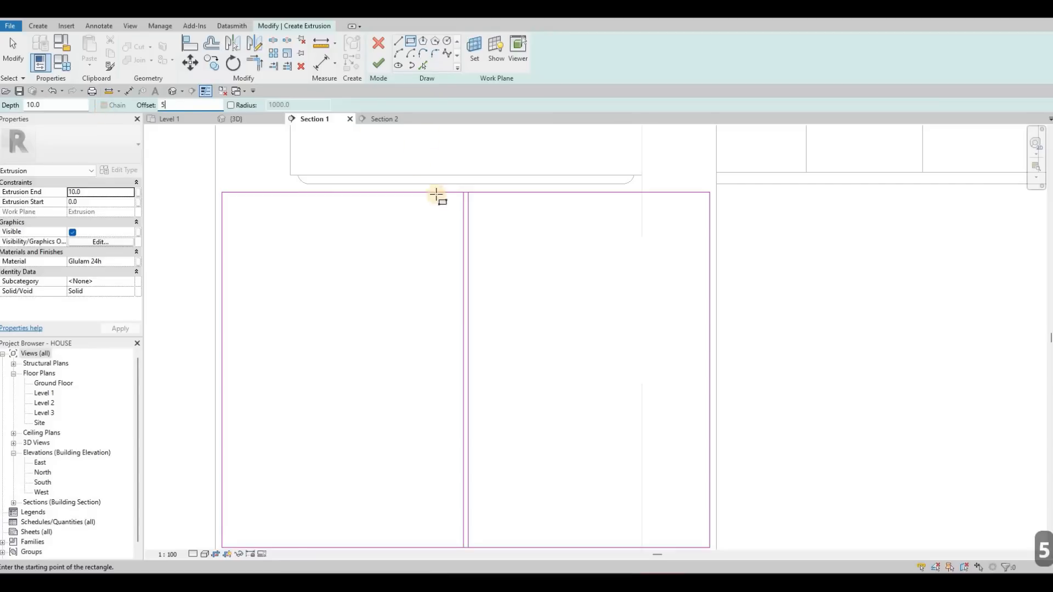
left_click(401, 322)
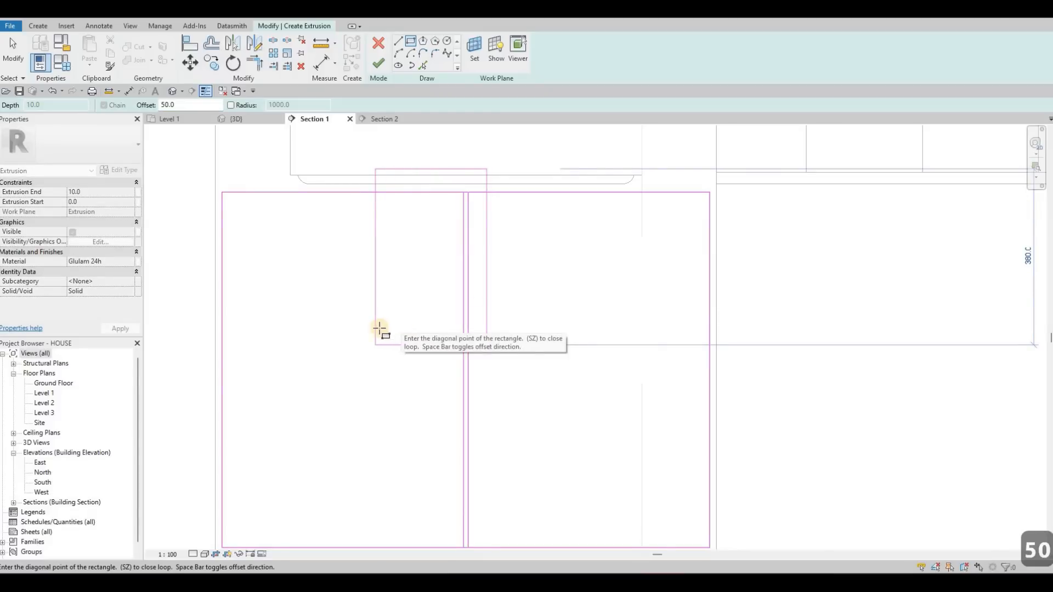
scroll(362, 285, "down", 3)
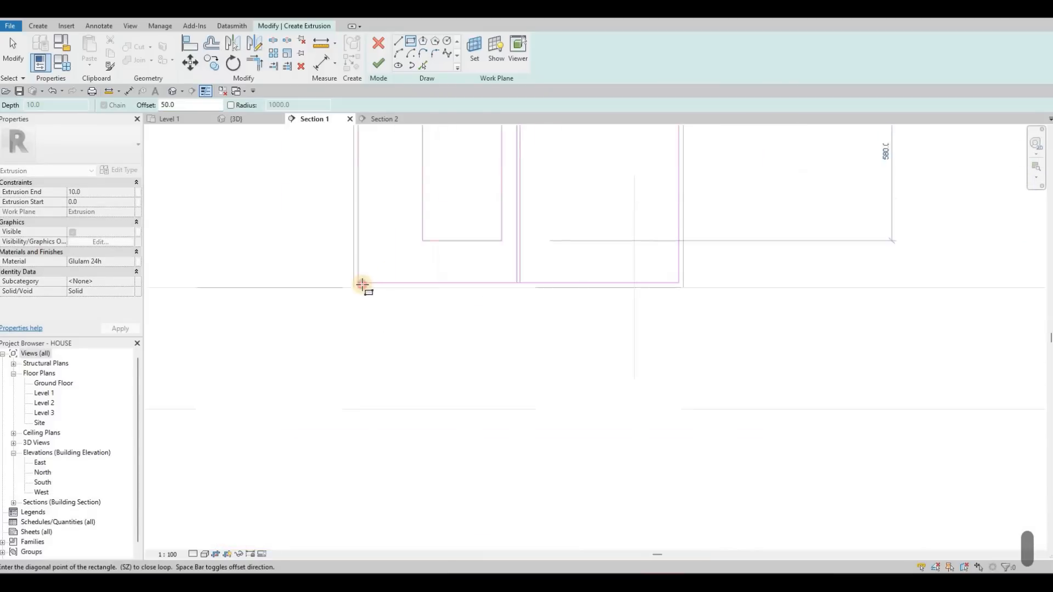
left_click(359, 285)
middle_click_drag(383, 169, 371, 183)
scroll(371, 183, "down", 2)
middle_click_drag(454, 172, 435, 188)
left_click(411, 195)
scroll(604, 451, "up", 3)
left_click(622, 503)
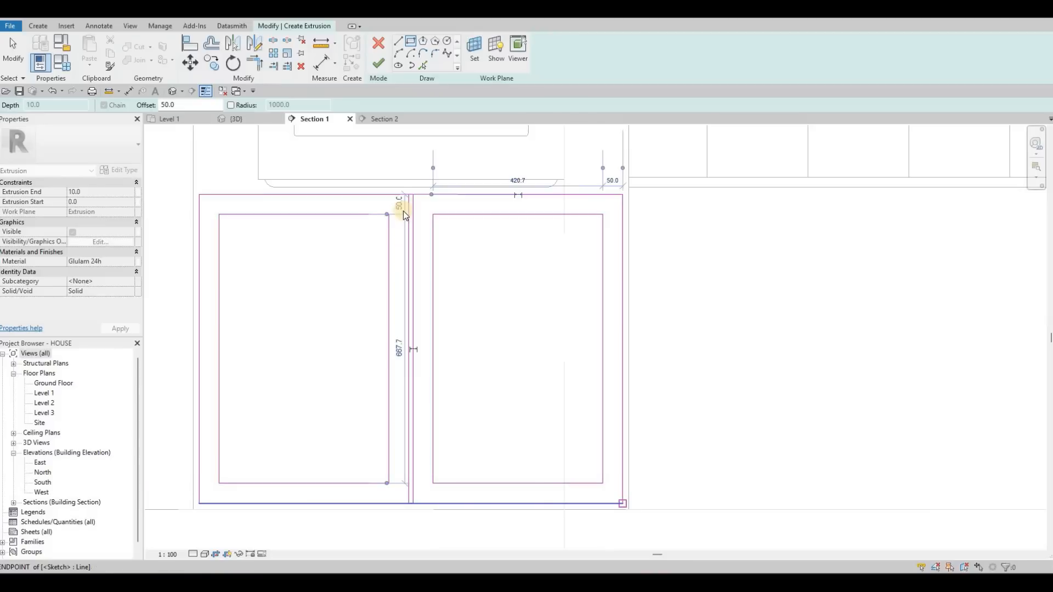
key("Escape")
key("Escape")
key("Escape")
- Split the top edge of the outer rectangle where the two central vertical lines meet it
scroll(403, 203, "up", 3)
key("s")
key("l")
scroll(413, 189, "up", 3)
left_click(416, 172)
scroll(430, 176, "up", 1)
left_click(418, 170)
left_click(433, 170)
- Split the outer rectangle's bottom edge at the two central lines and delete the short segment between them
scroll(422, 433, "down", 3)
scroll(423, 415, "down", 2)
middle_click_drag(423, 523, 423, 364)
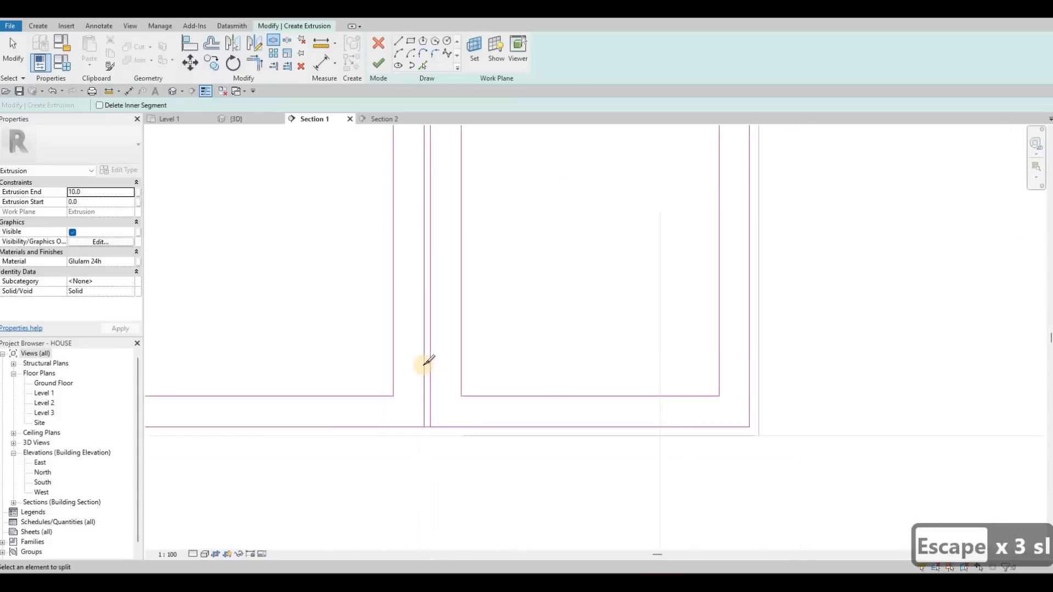
scroll(426, 445, "up", 4)
left_click(422, 364)
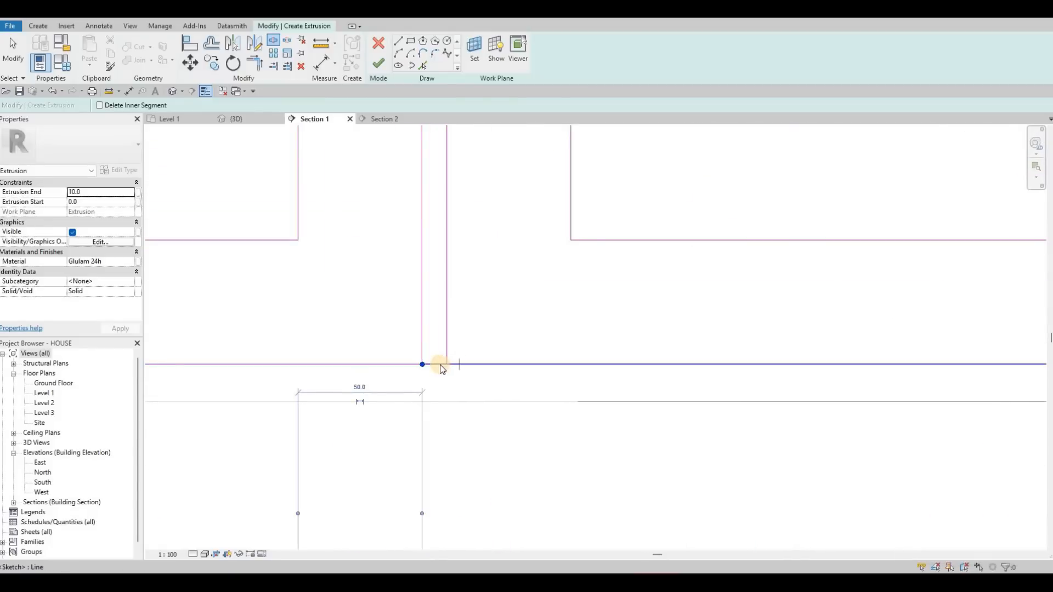
key("Escape")
key("Escape")
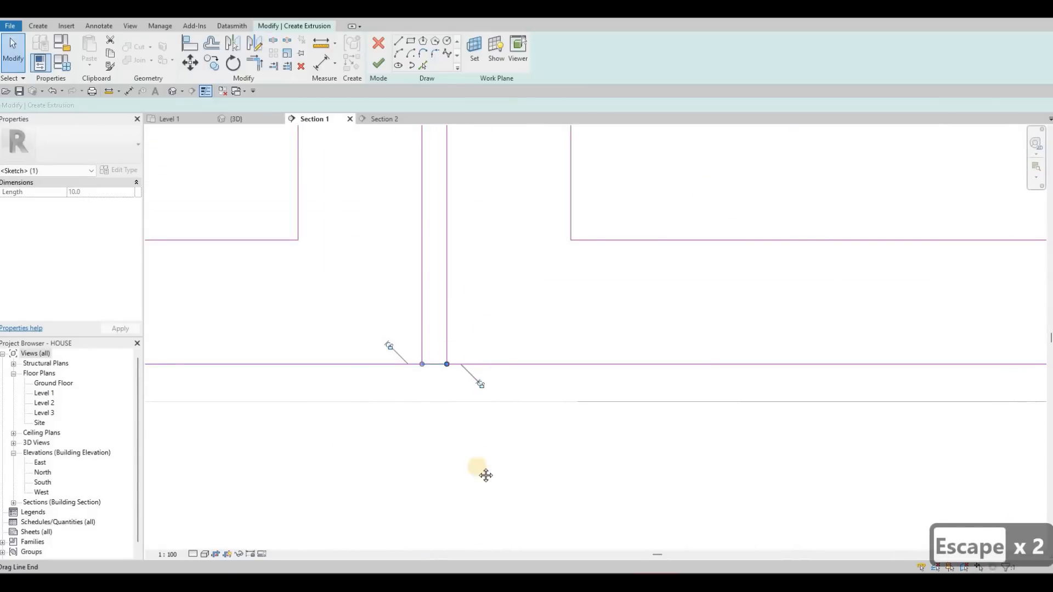
key("Delete")
- Delete the short top-edge segment between the two central lines and finish the extrusion sketch
scroll(481, 387, "up", 5)
scroll(430, 184, "down", 3)
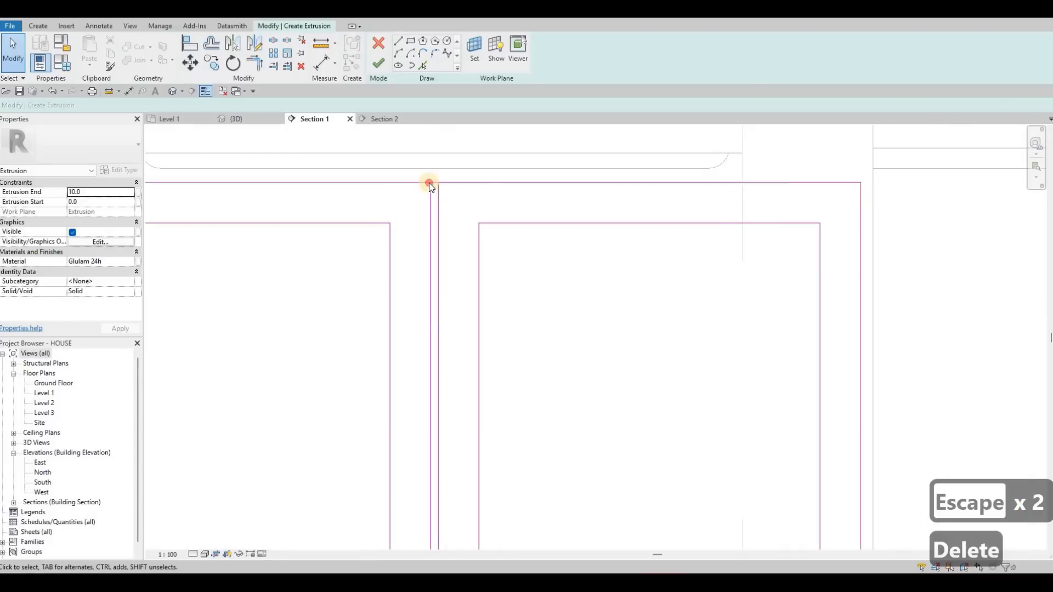
left_click(429, 182)
left_click(427, 198)
left_click(430, 183)
key("Delete")
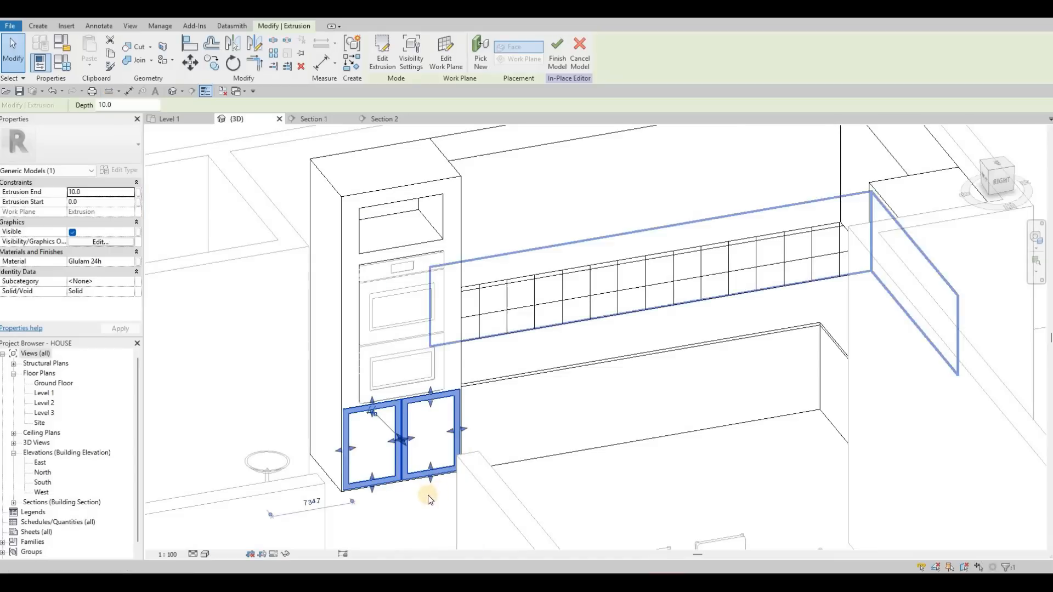
key("Escape")
key("Escape")
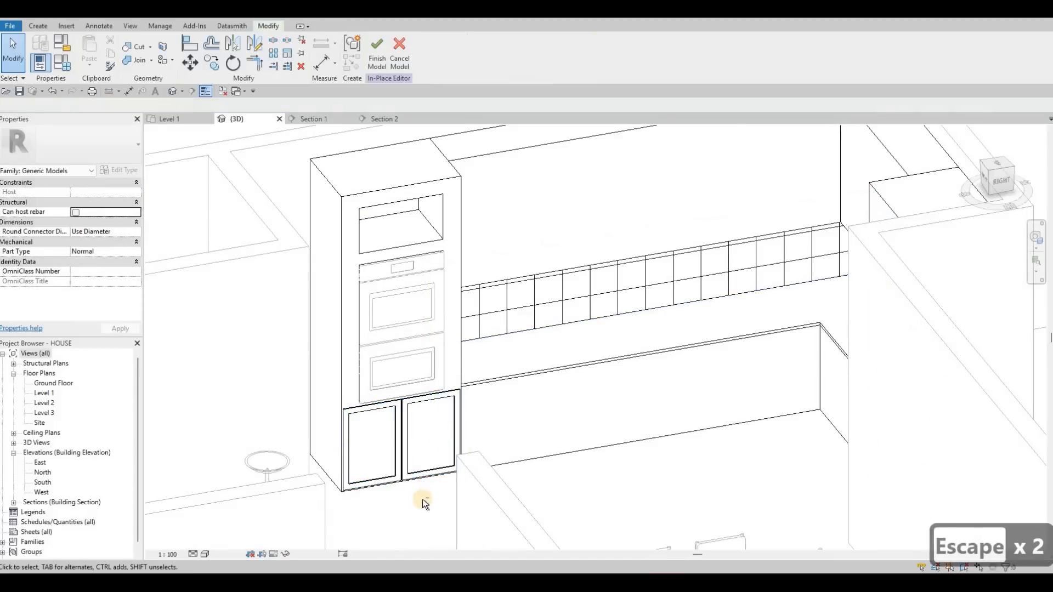
- Examine the two door frames below the oven in the 3D view
scroll(423, 338, "up", 5)
scroll(528, 363, "down", 5)
middle_click_drag(500, 341, 415, 413, "shift")
scroll(415, 414, "down", 5)
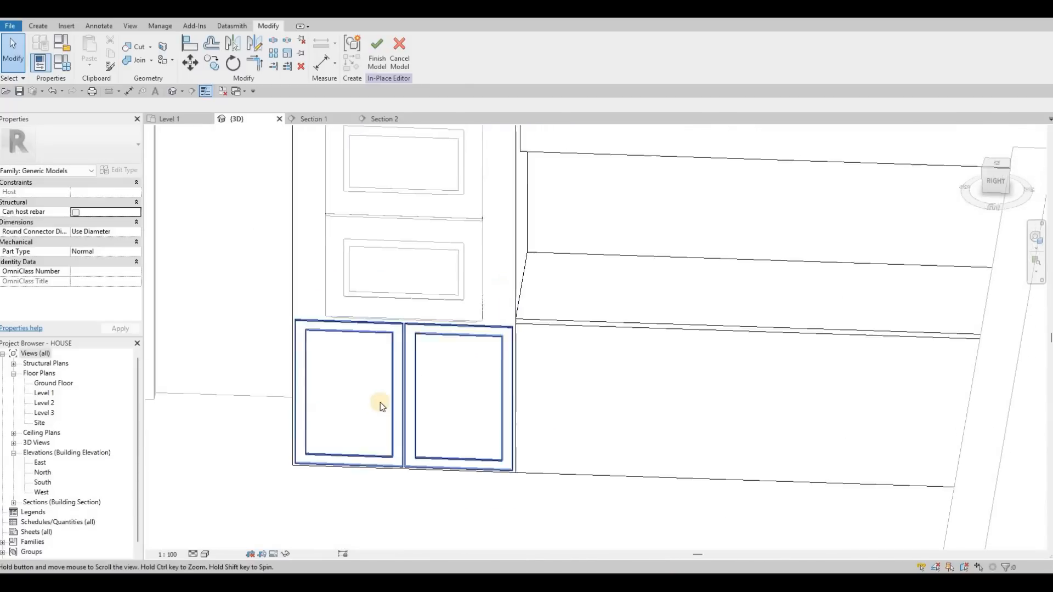
left_click(405, 395)
scroll(406, 395, "up", 3)
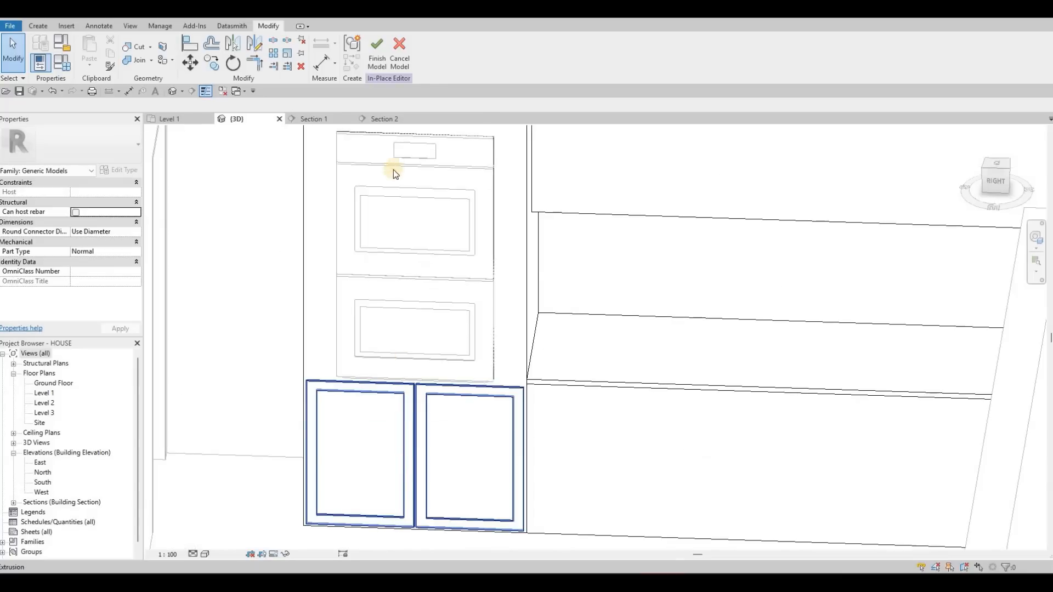
- Return to the Section 1 view and open the door-frame extrusion's sketch for editing
left_click(313, 117)
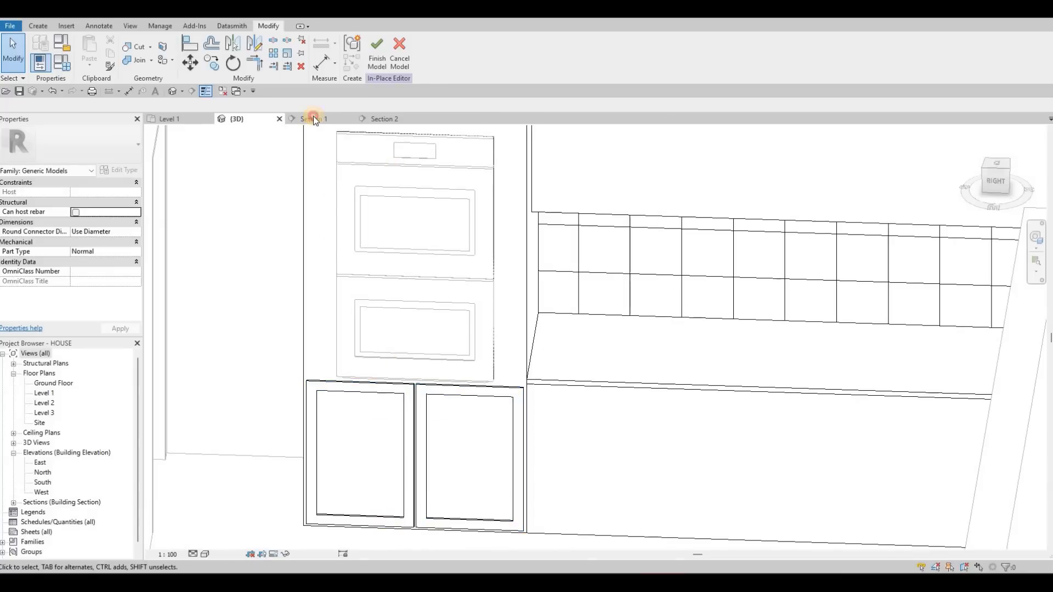
scroll(433, 233, "down", 5)
left_click(427, 229)
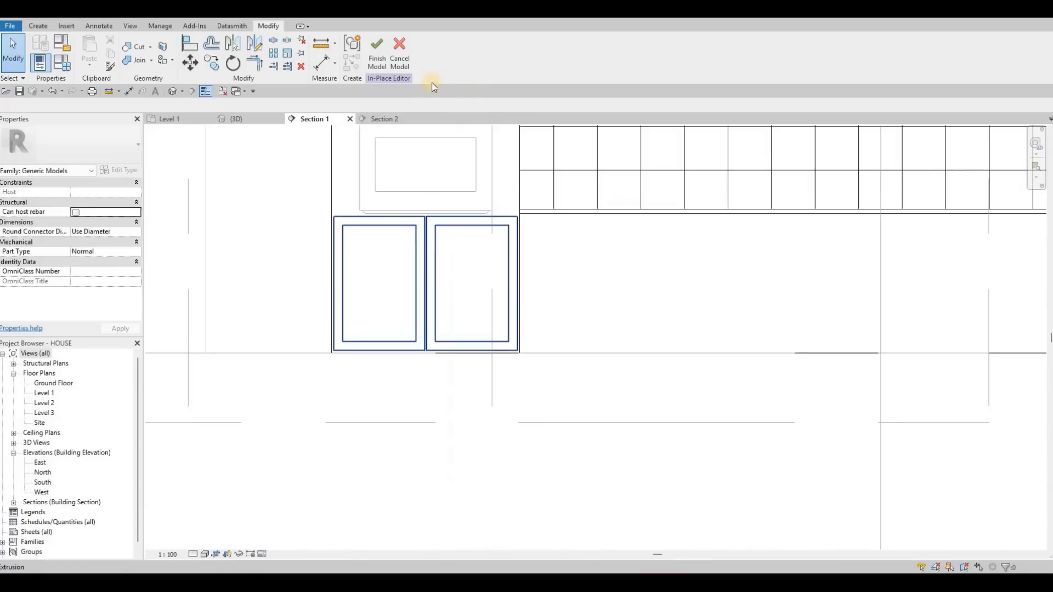
left_click(397, 252)
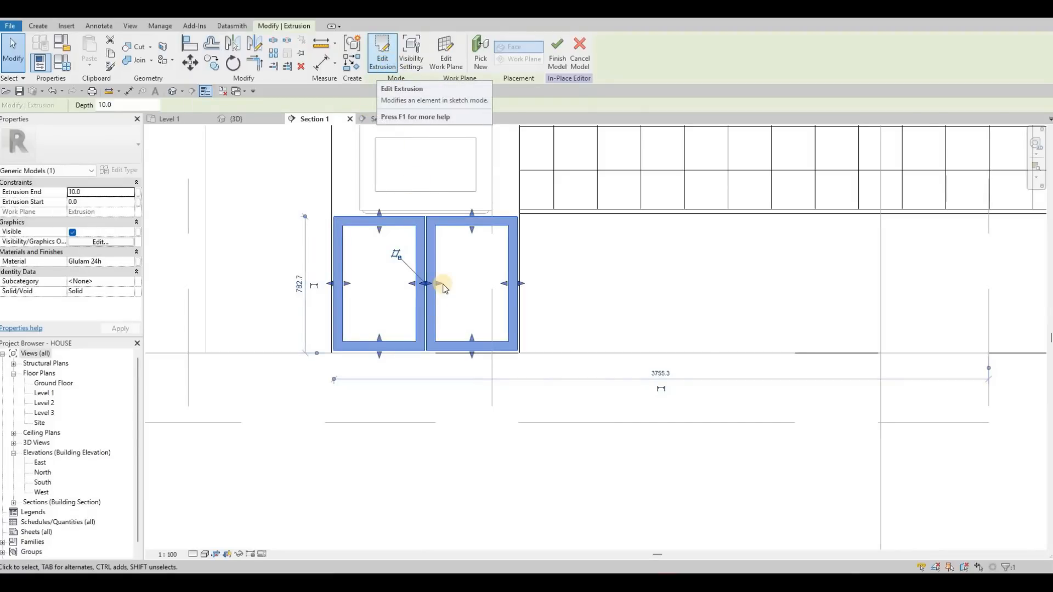
- Sketch a rectangle about 1081 mm wide and 147 mm high across the top of the oven cabinet, starting at its upper corner
middle_click_drag(433, 366, 440, 456)
scroll(450, 425, "down", 1)
middle_click_drag(466, 347, 463, 494)
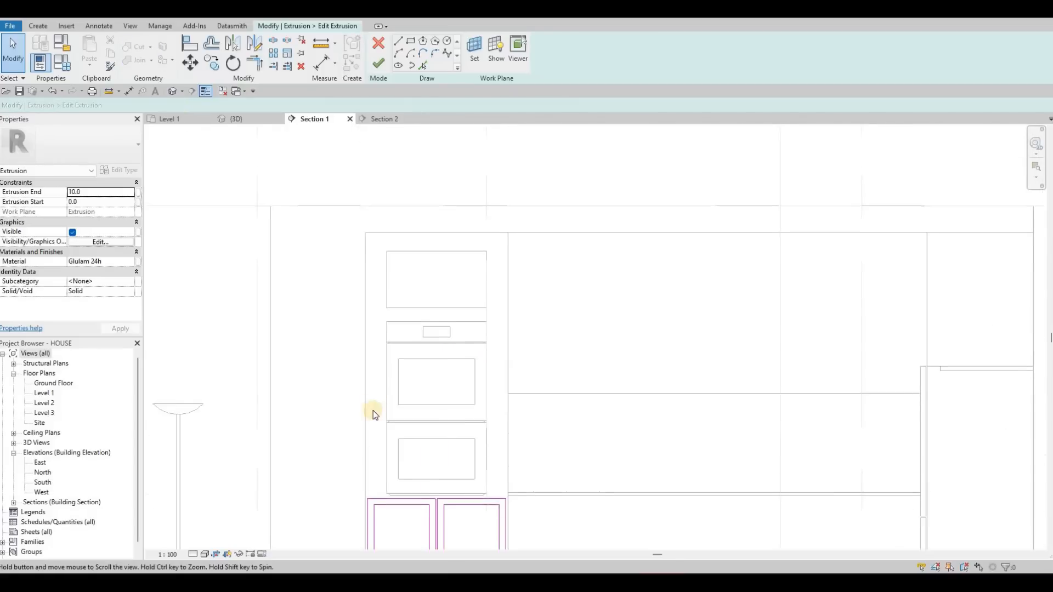
middle_click_drag(383, 229, 386, 166)
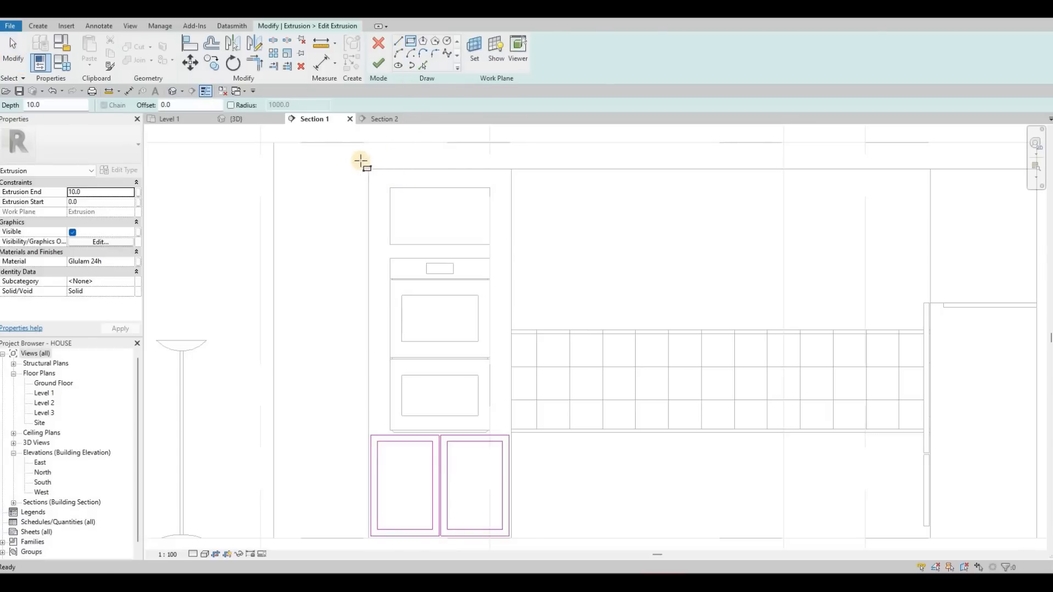
scroll(384, 173, "up", 3)
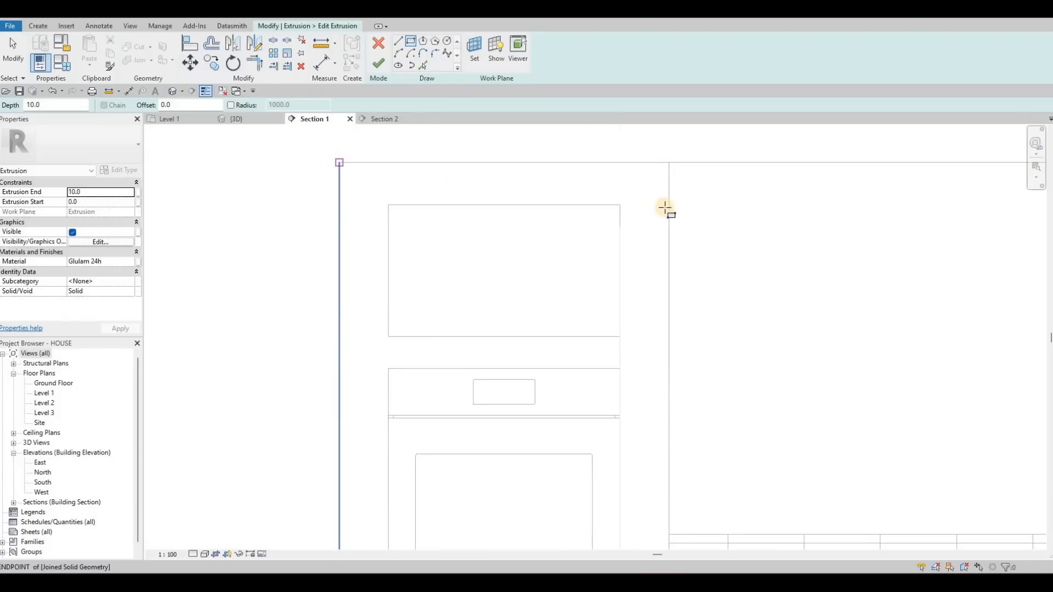
left_click(668, 208)
left_click(617, 207)
key("Escape")
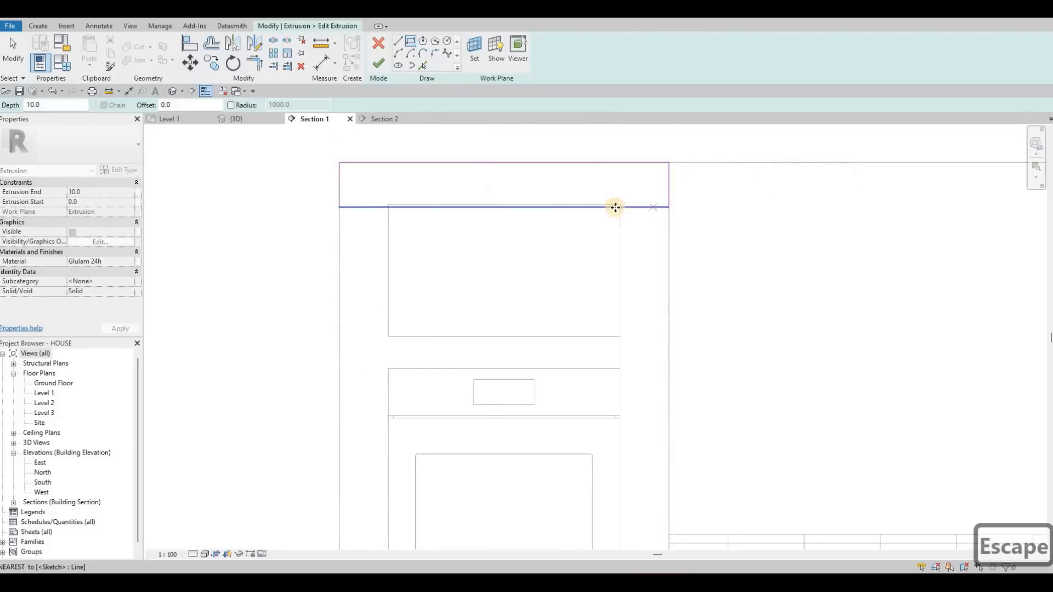
key("Escape")
key("Escape")
- Move the bottom edge of the upper rectangle 20 mm up, clear of the open niche
left_click(614, 208)
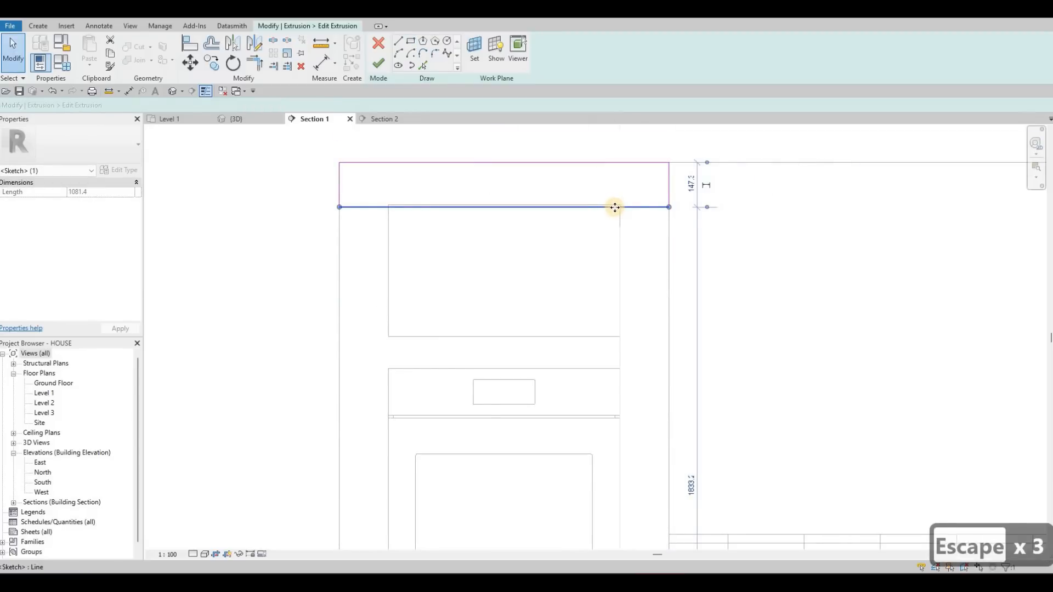
key("Down")
key("Up")
key("Down")
key("Up")
key("Up")
key("Up")
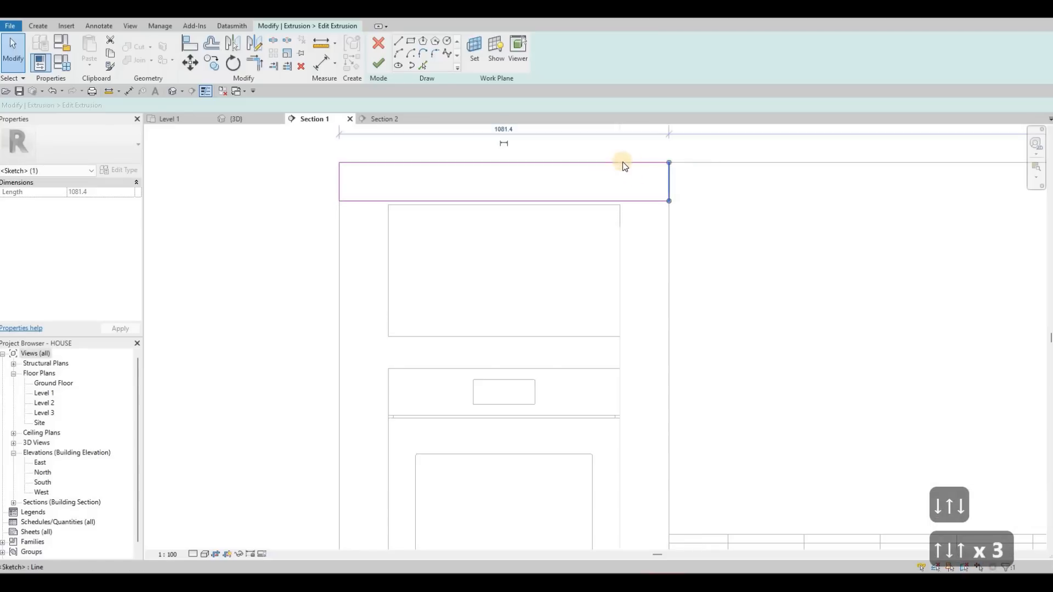
- Move the upper rectangle's two side edges and its top edge 10 mm inward each
key("Left")
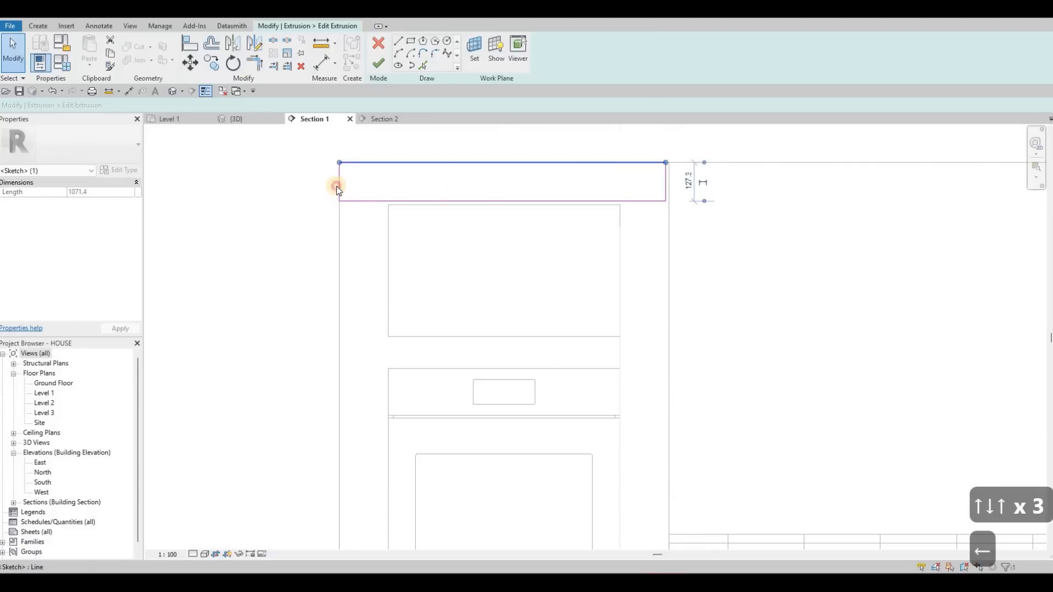
key("Down")
left_click(339, 185)
key("Right")
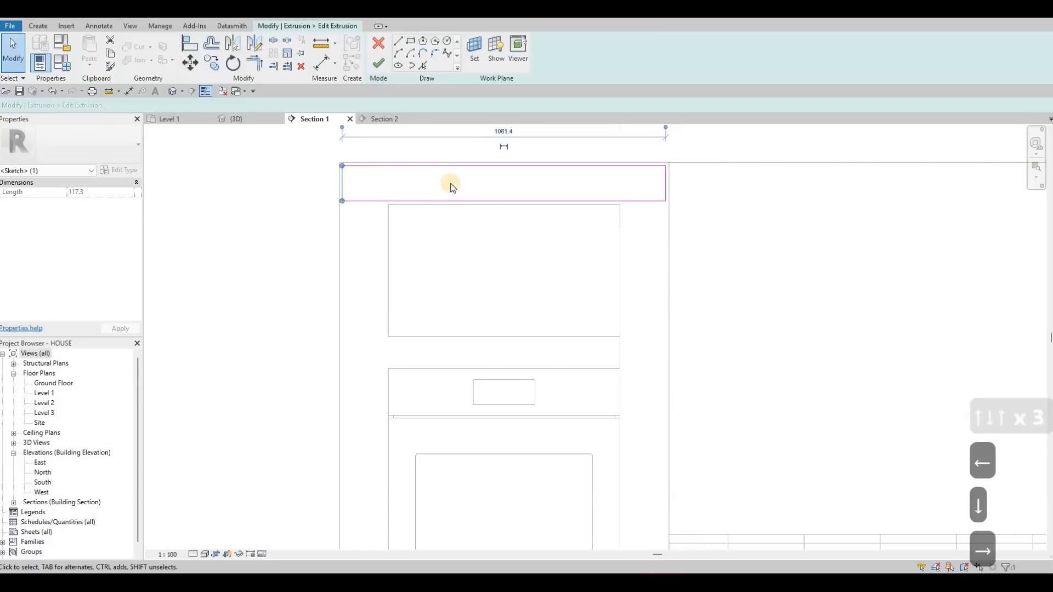
scroll(419, 152, "down", 2)
key("Escape")
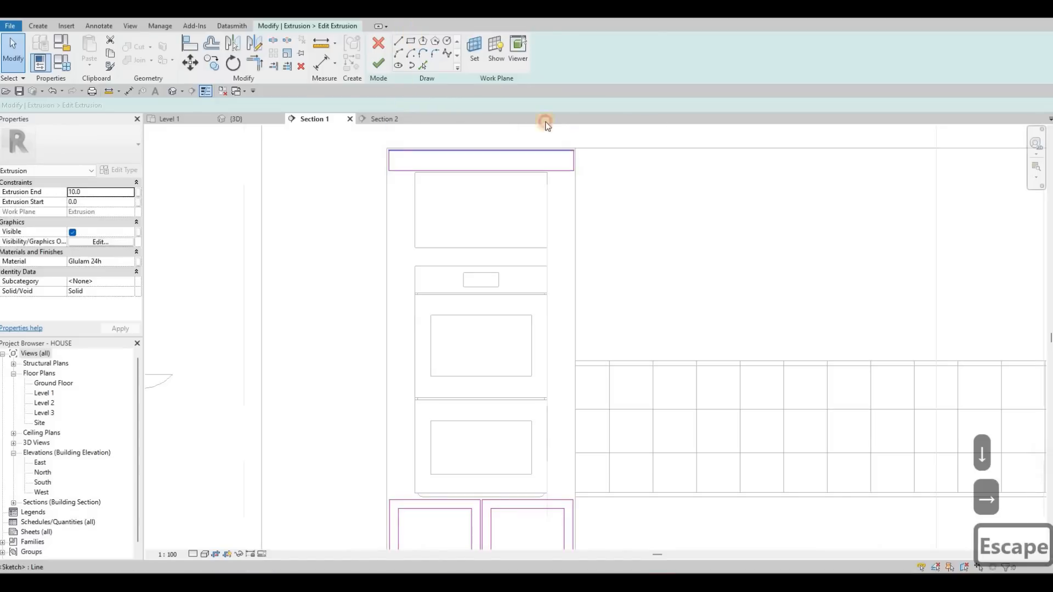
- Sketch a rectangle down the right side of the oven, from the top panel to the doors, and raise its bottom edge clear of them
key("Escape")
scroll(551, 173, "up", 3)
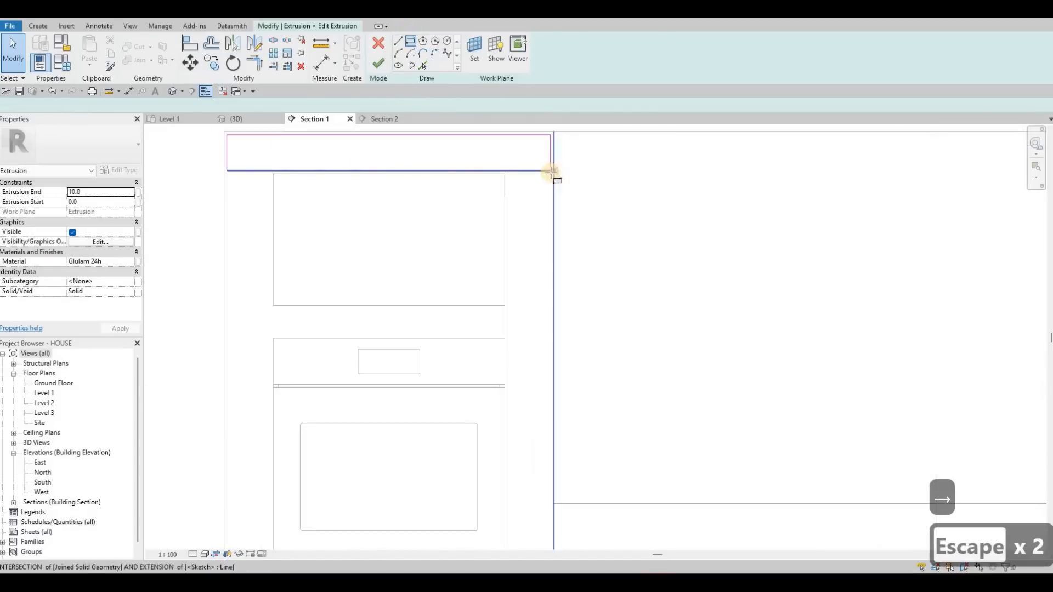
left_click(550, 171)
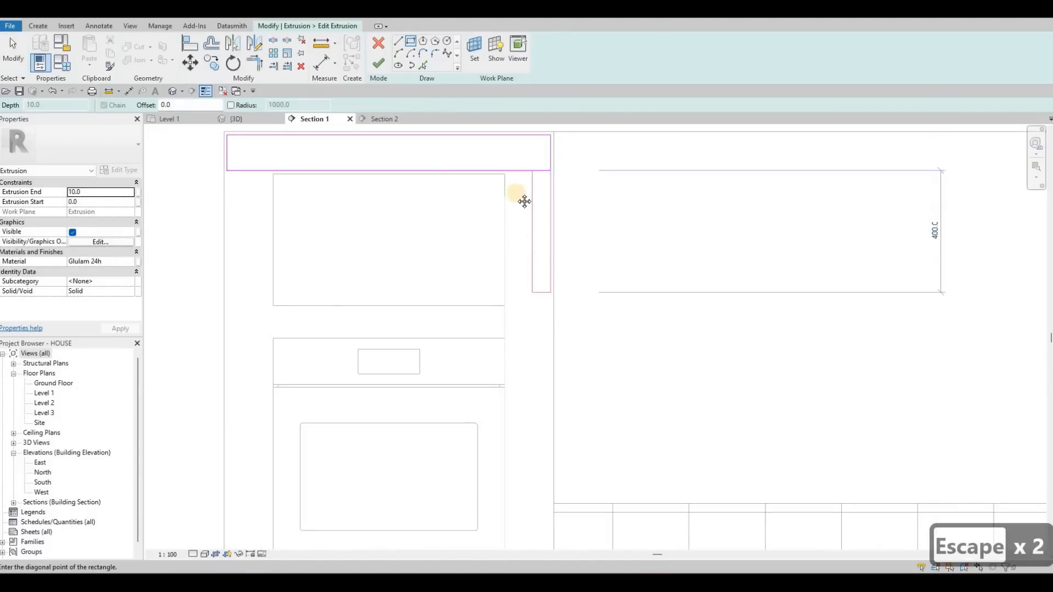
mouse_move(547, 494)
middle_mouse_down()
mouse_move(545, 294)
mouse_move(515, 151)
middle_mouse_up()
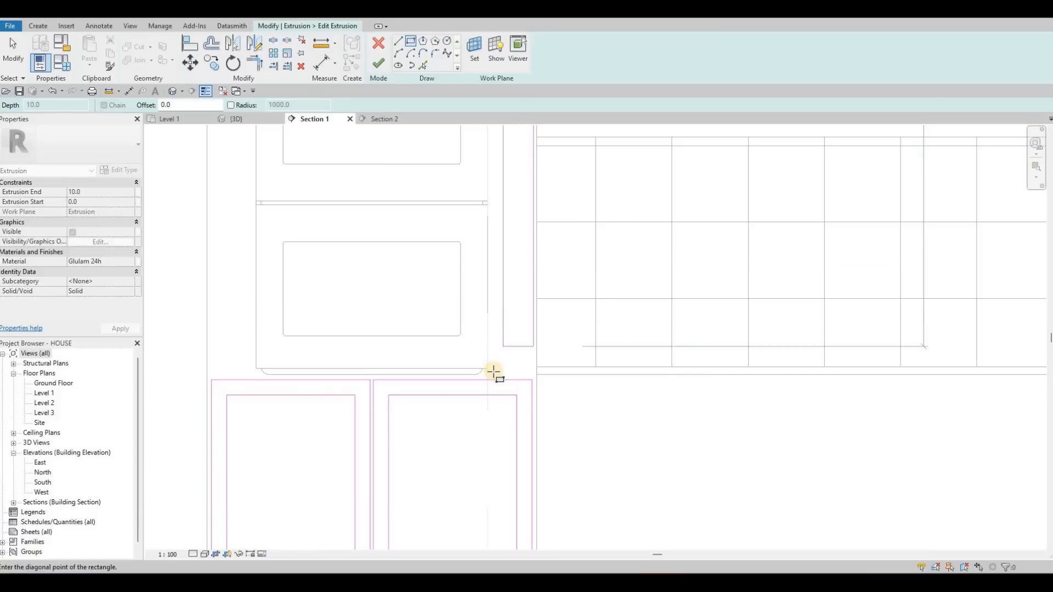
left_click(489, 374)
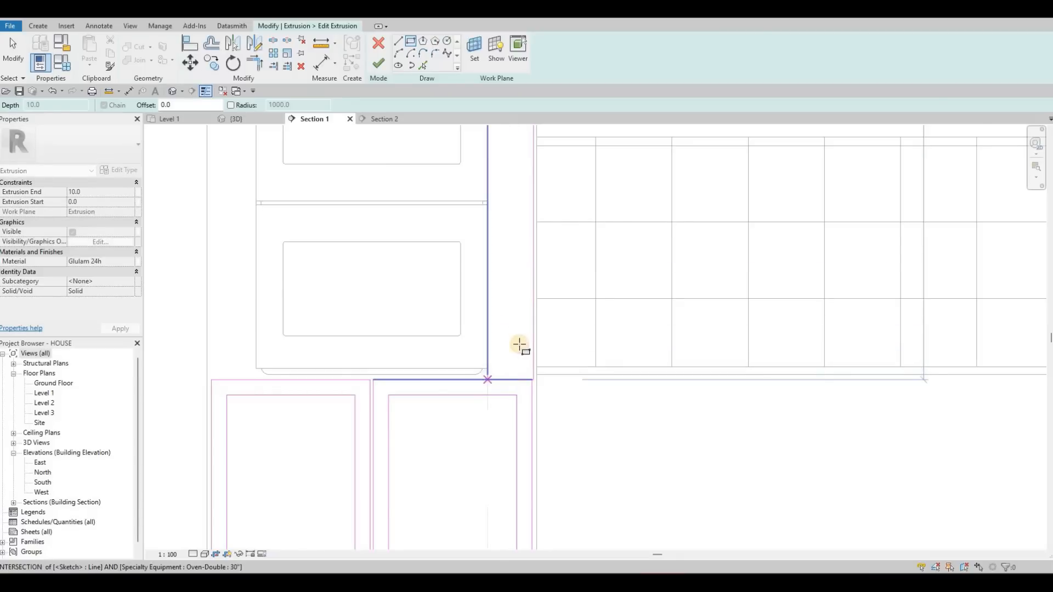
key("Escape")
middle_click_drag(512, 208, 514, 325)
- Try to lower the top edge of the right side rectangle and undo the move
scroll(514, 326, "down", 4)
middle_click_drag(529, 140, 531, 210)
scroll(510, 168, "up", 5)
middle_click_drag(510, 167, 533, 216)
key("Escape")
key("Escape")
left_click(525, 226)
mouse_move(525, 226)
left_mouse_down()
mouse_move(512, 236)
mouse_move(525, 236)
left_mouse_up()
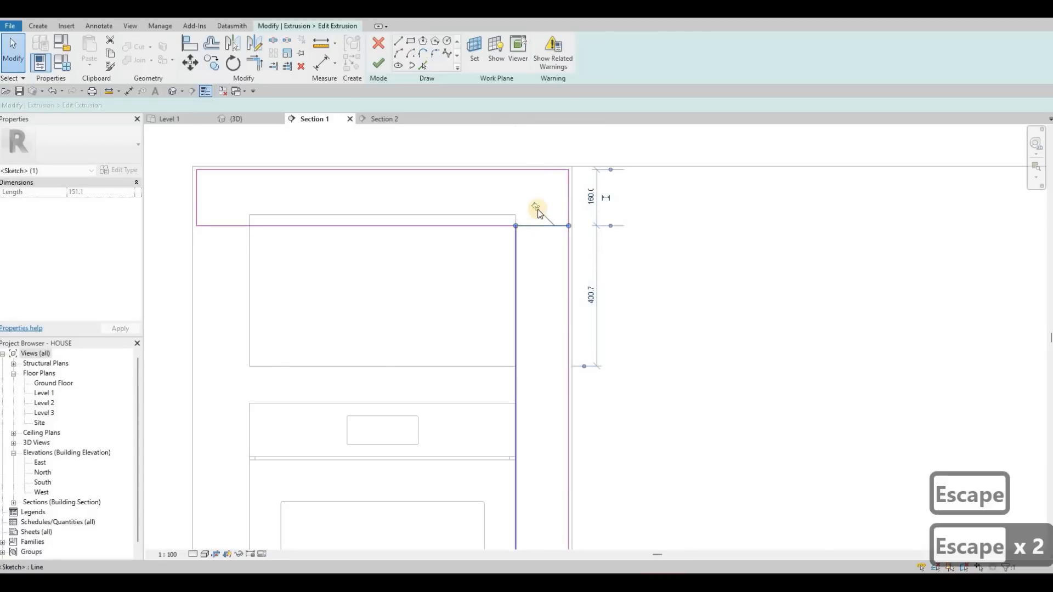
key("ctrl+z")
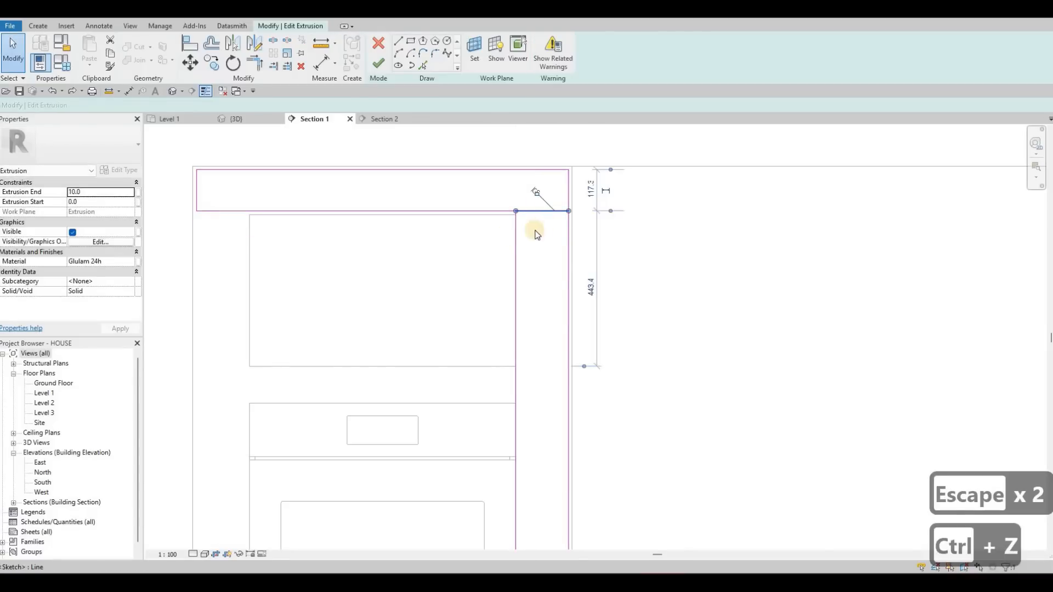
- Delete the right side rectangle's top edge where it coincides with the top panel's bottom edge
key("Delete")
scroll(548, 301, "down", 2)
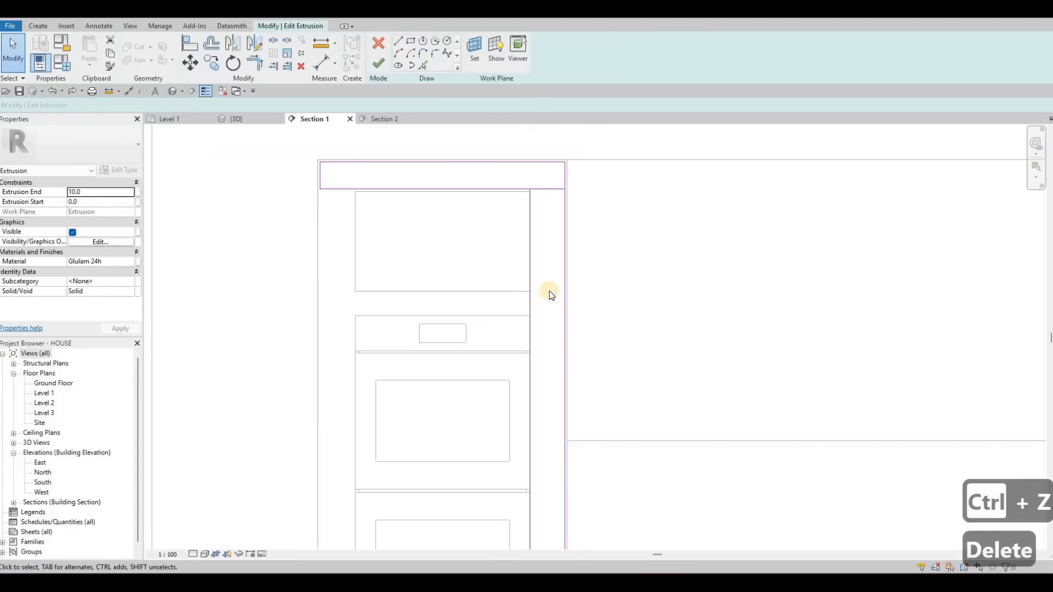
scroll(549, 292, "down", 3)
key("Escape")
key("Escape")
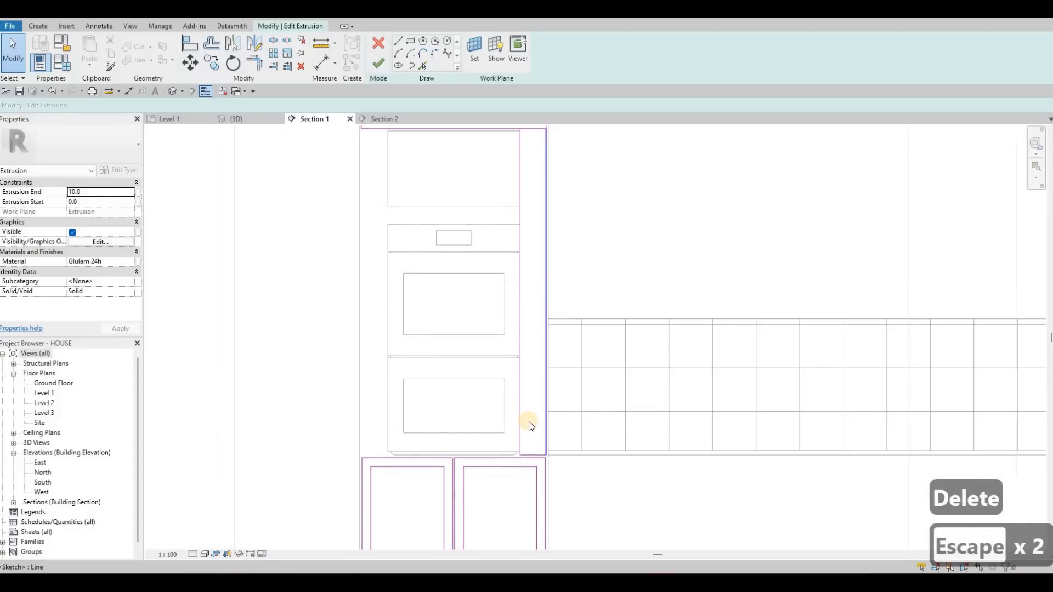
- Move the inner edge of the right side strip about 10 mm away from the oven
scroll(532, 263, "down", 1)
scroll(529, 201, "up", 3)
left_click(529, 201)
key("Right")
middle_click_drag(522, 128, 531, 233)
key("Escape")
key("Escape")
- Sketch a rectangle down the left side of the oven, from just below the top panel to the level of the right strip's bottom edge
scroll(533, 237, "up", 1)
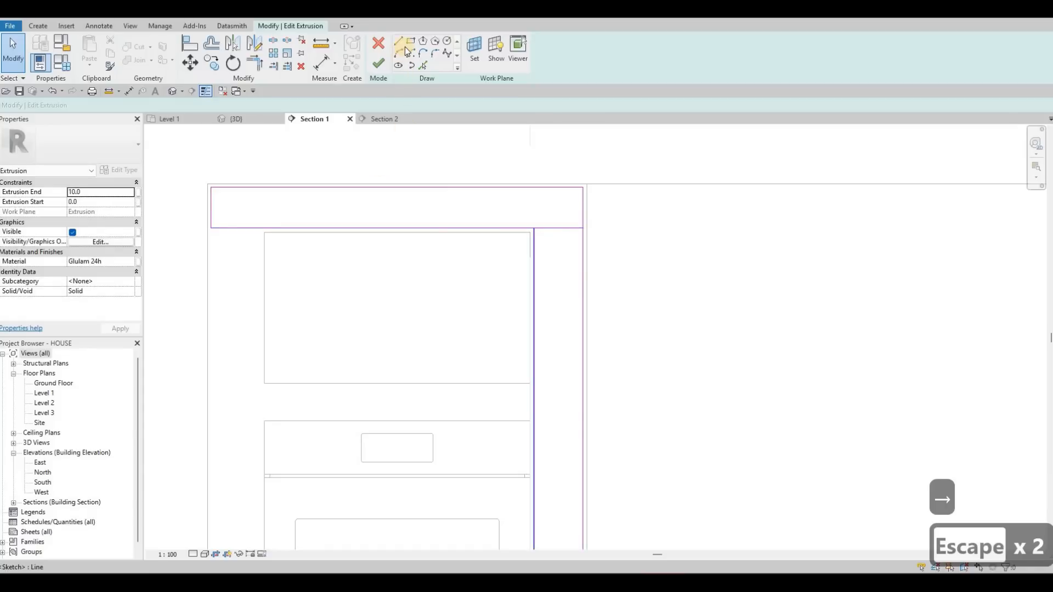
scroll(210, 234, "up", 2)
left_click(209, 233)
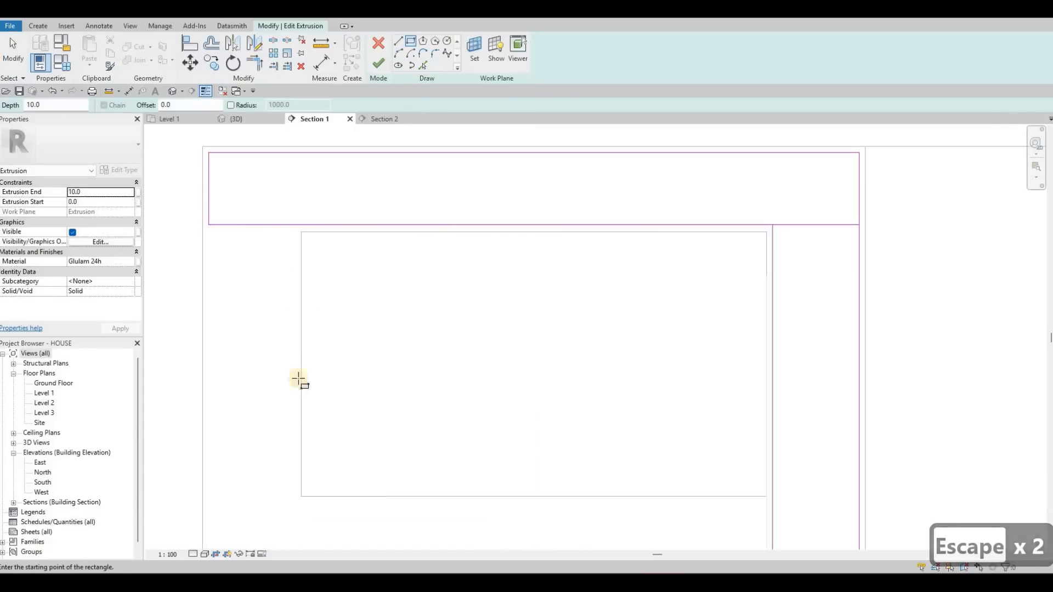
scroll(302, 323, "down", 3)
scroll(371, 176, "up", 5)
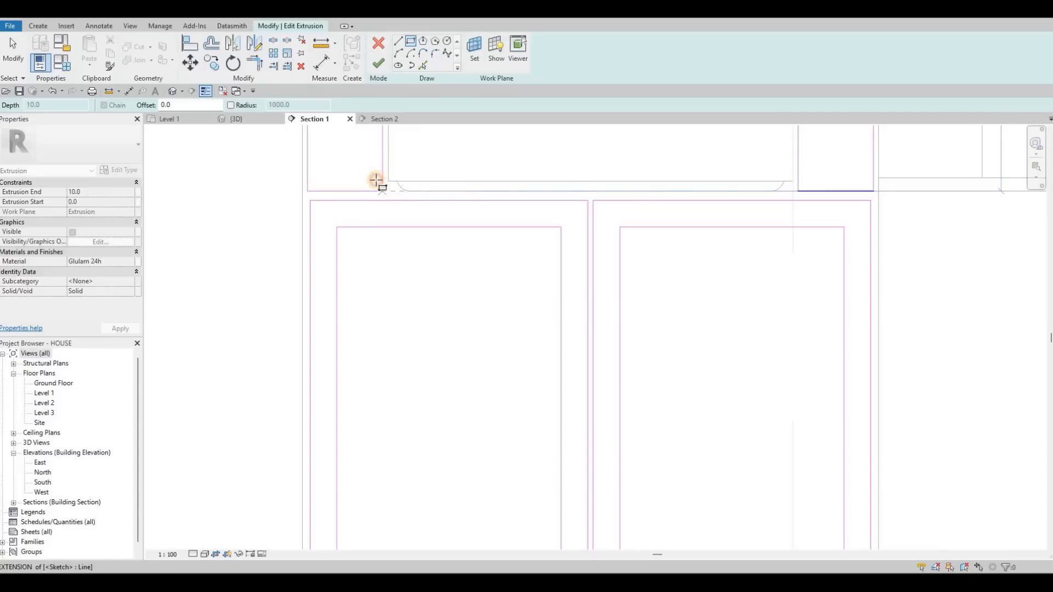
key("Escape")
scroll(429, 379, "down", 3)
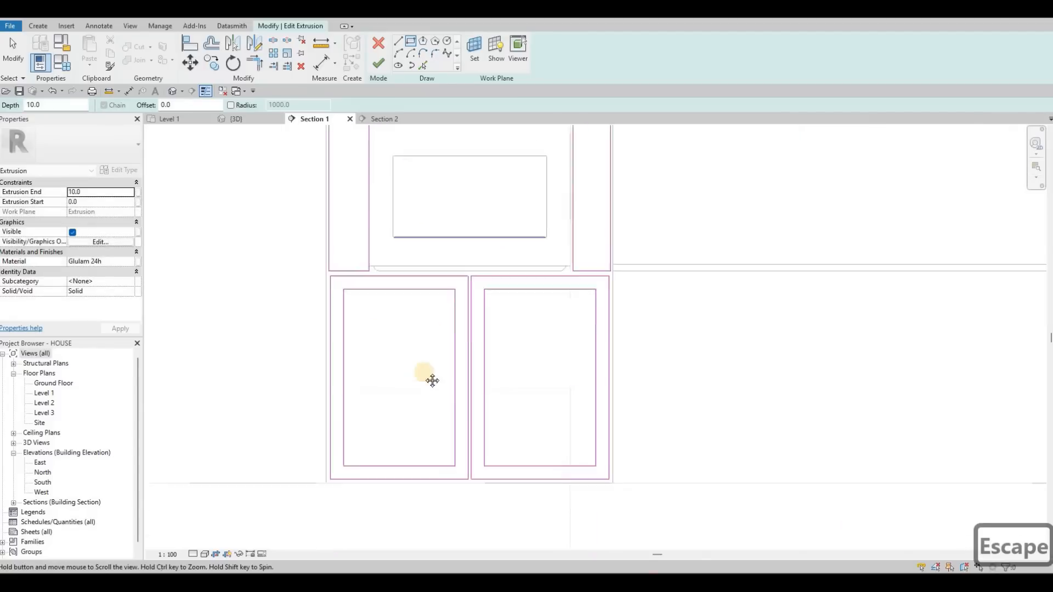
- Draw a horizontal line across the right side strip just below the top panel as its new top edge
scroll(482, 254, "up", 2)
scroll(482, 307, "up", 5)
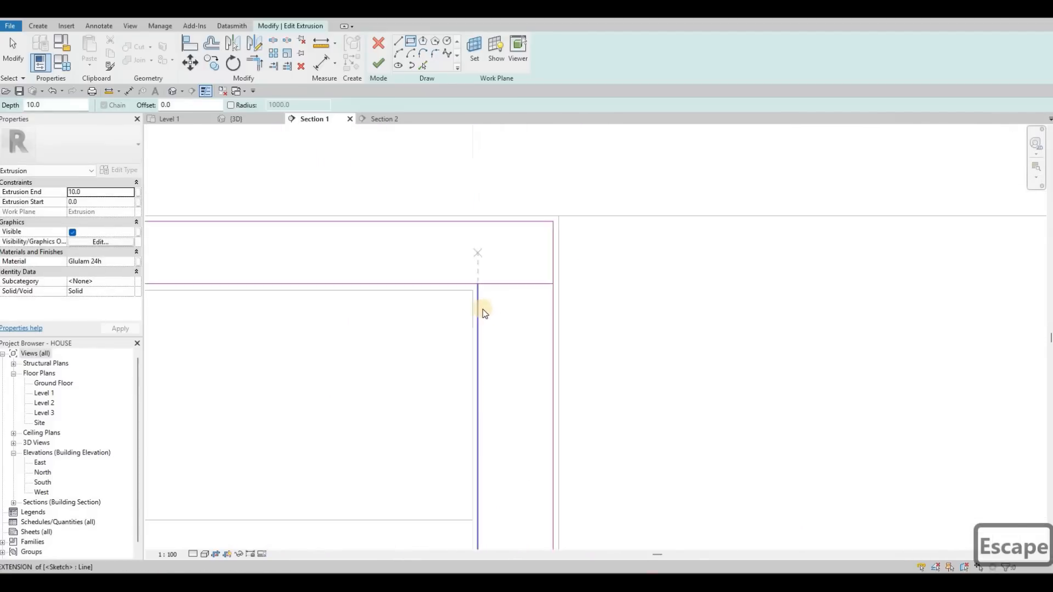
key("Escape")
key("Escape")
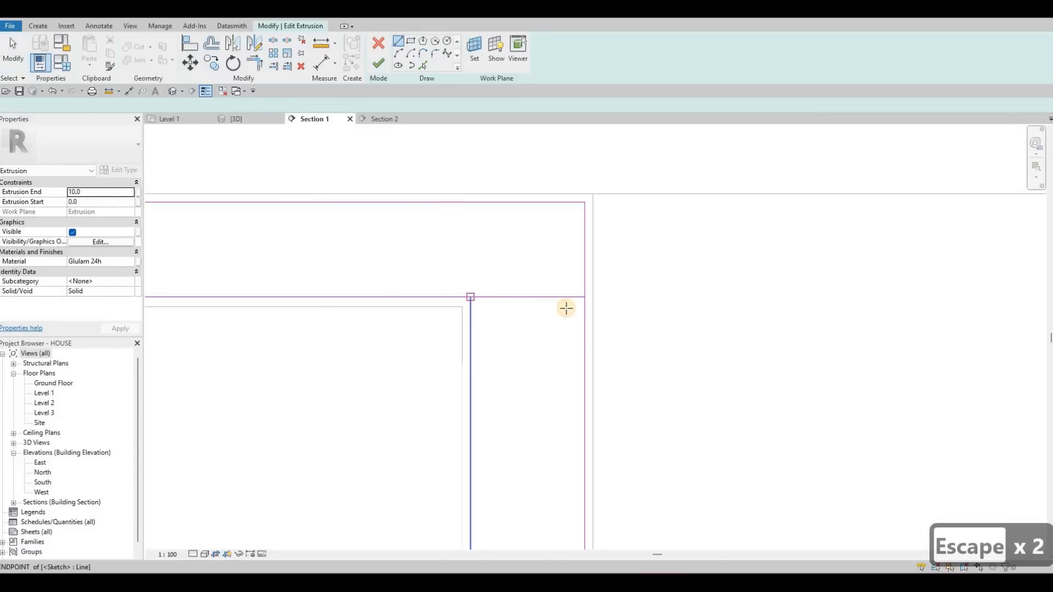
left_click(471, 309)
left_click(584, 309)
key("Escape")
key("Escape")
key("Escape")
- Trim the right side strip's vertical edges to the new top line so the strip separates from the top panel
key("t")
key("r")
left_click(584, 319)
left_click(491, 314)
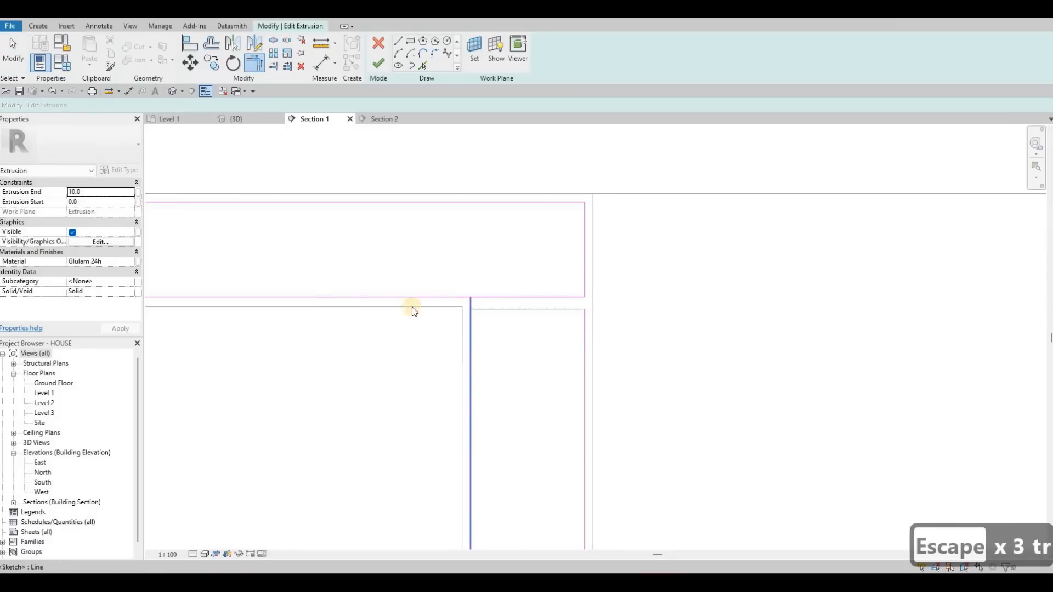
scroll(304, 294, "down", 4)
key("Escape")
key("Escape")
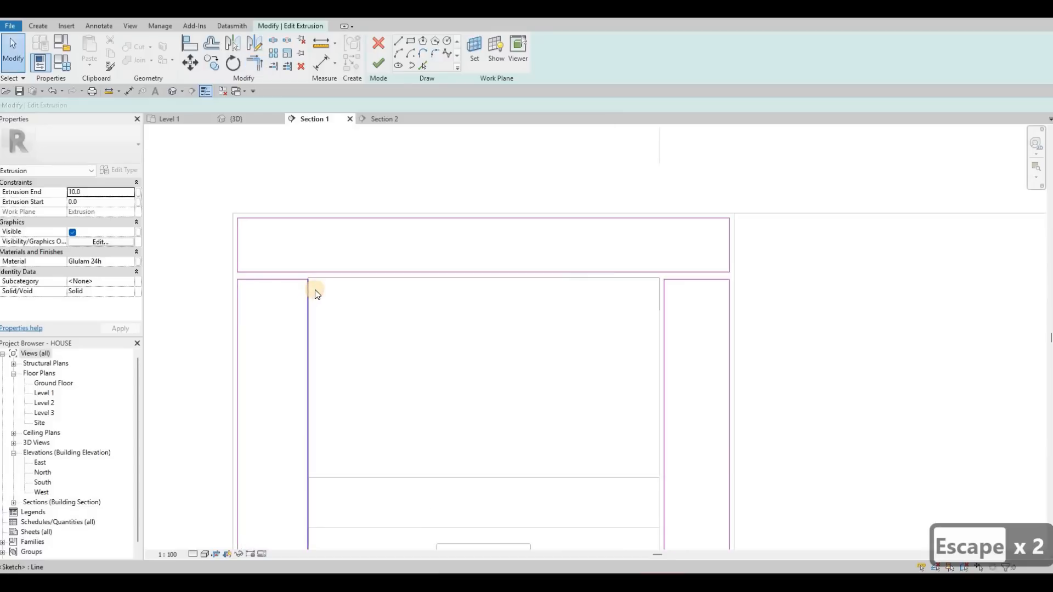
- Move the left side strip's inner edge away from the oven so the strip is 141.5 mm wide
left_click(308, 291)
scroll(335, 286, "down", 2)
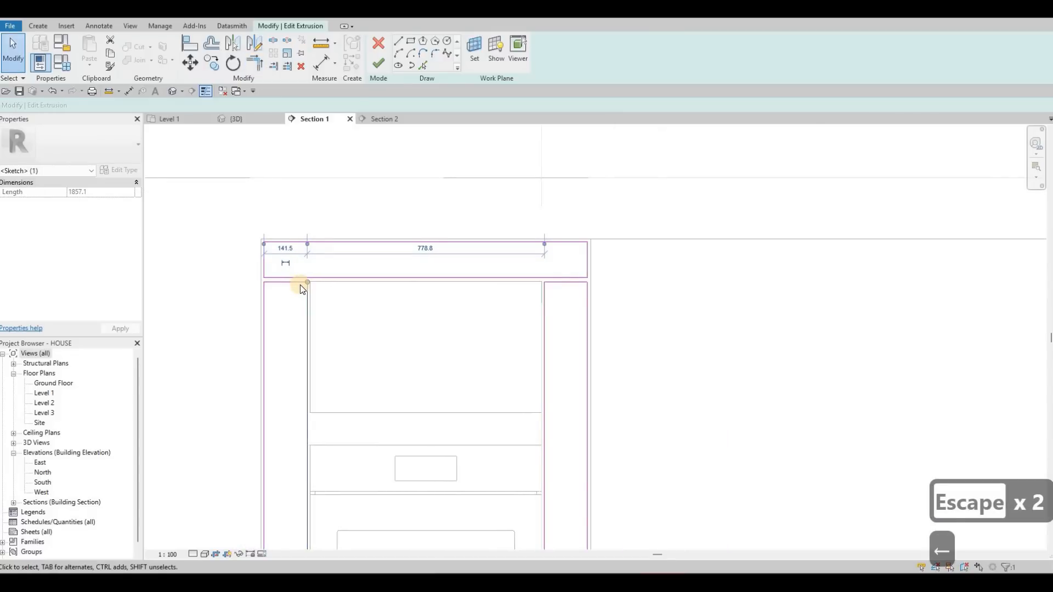
key("Escape")
scroll(296, 282, "up", 2)
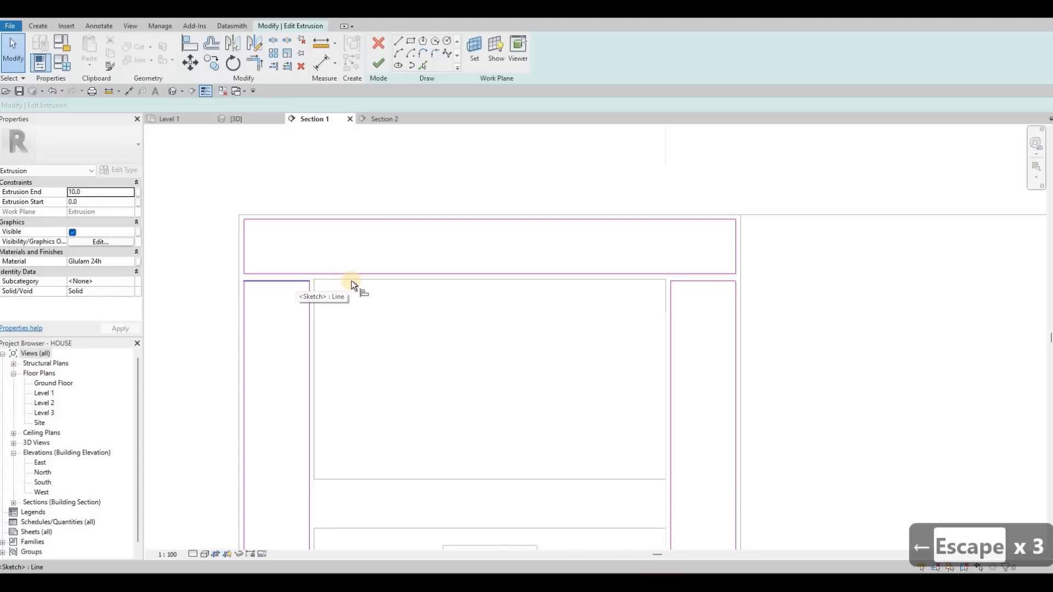
- Align the top edges of both side strips with the top edge of the open niche
key("a")
key("l")
left_click(294, 284)
left_click(658, 286)
left_click(681, 284)
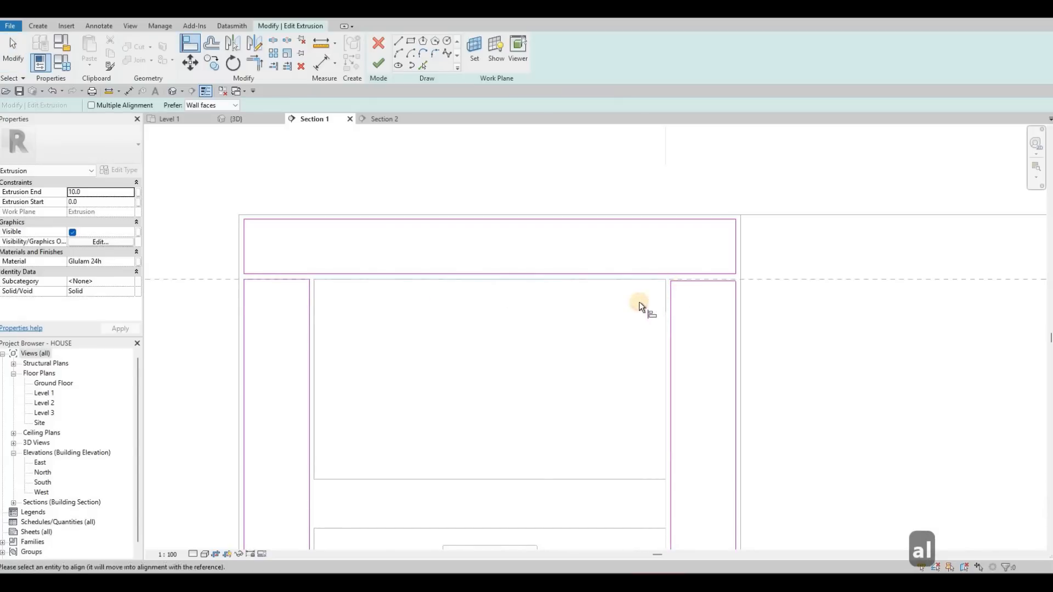
- Align the outer edge of the right-hand door with the outer edge of the side strip above it
scroll(644, 307, "down", 2)
middle_click_drag(644, 307, 634, 216)
scroll(552, 208, "down", 2)
middle_click_drag(534, 378, 524, 208)
scroll(597, 399, "up", 5)
middle_click_drag(737, 403, 714, 343)
left_click(714, 328)
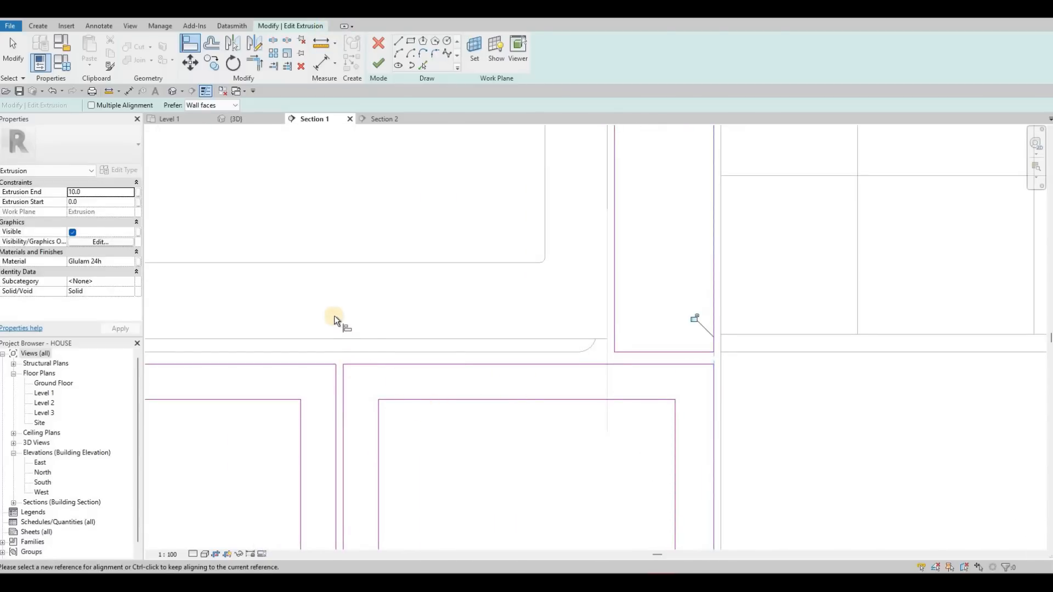
- Align the outer edge of the left-hand door with the outer edge of the side strip above it
scroll(332, 316, "down", 2)
middle_click_drag(269, 379, 322, 357)
left_click(326, 328)
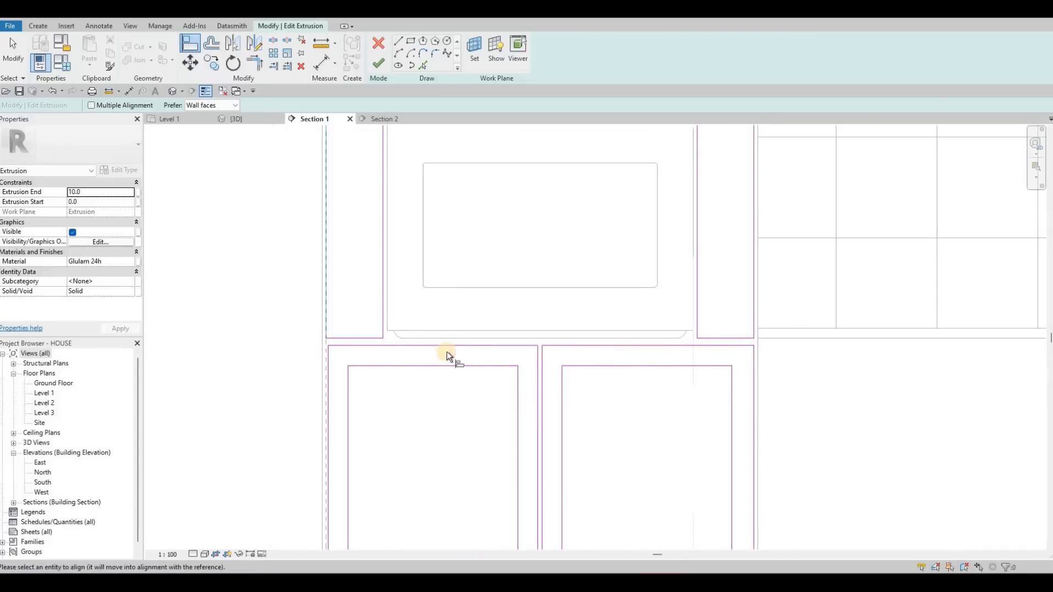
key("Escape")
key("Escape")
- Sketch a rectangle inside the top panel, offset 50 mm inward from its outline
scroll(611, 345, "down", 3)
middle_click_drag(585, 336, 568, 412)
middle_click_drag(586, 270, 563, 348)
middle_click_drag(496, 248, 485, 352)
key("Escape")
key("Escape")
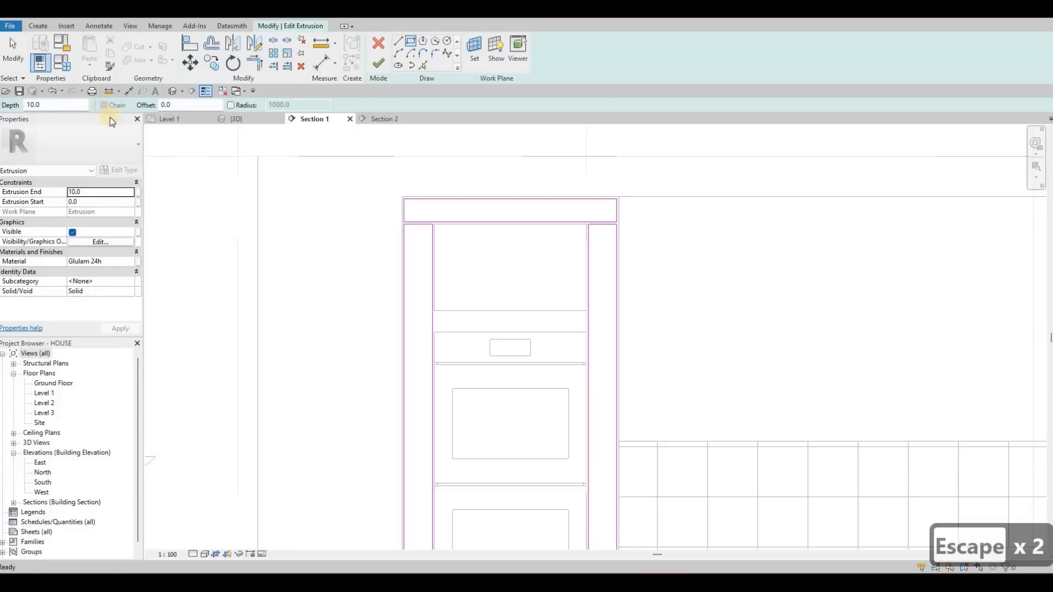
type("50")
scroll(463, 197, "up", 3)
left_click(344, 201)
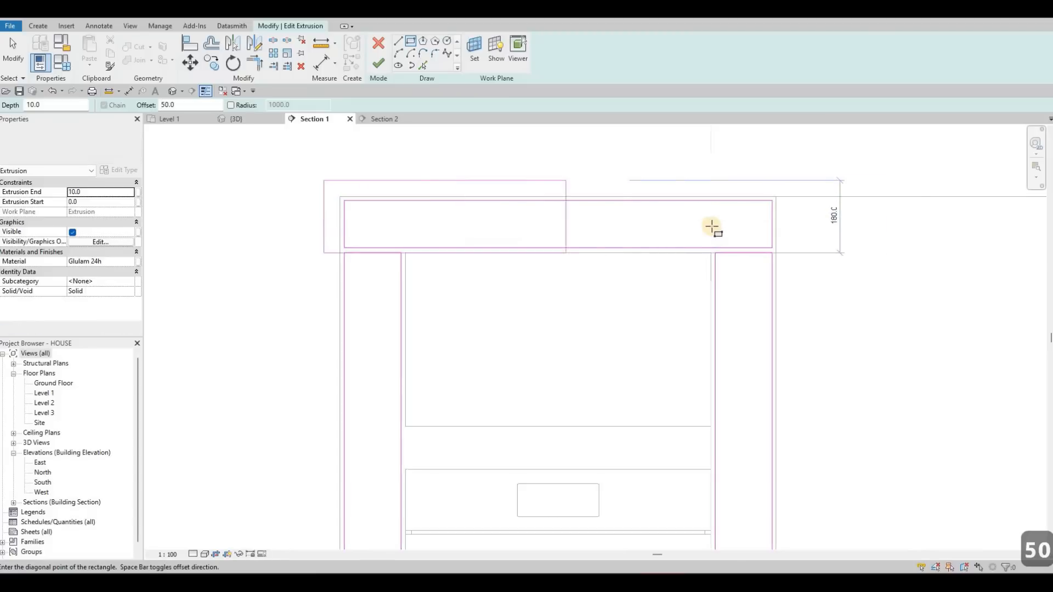
key("space")
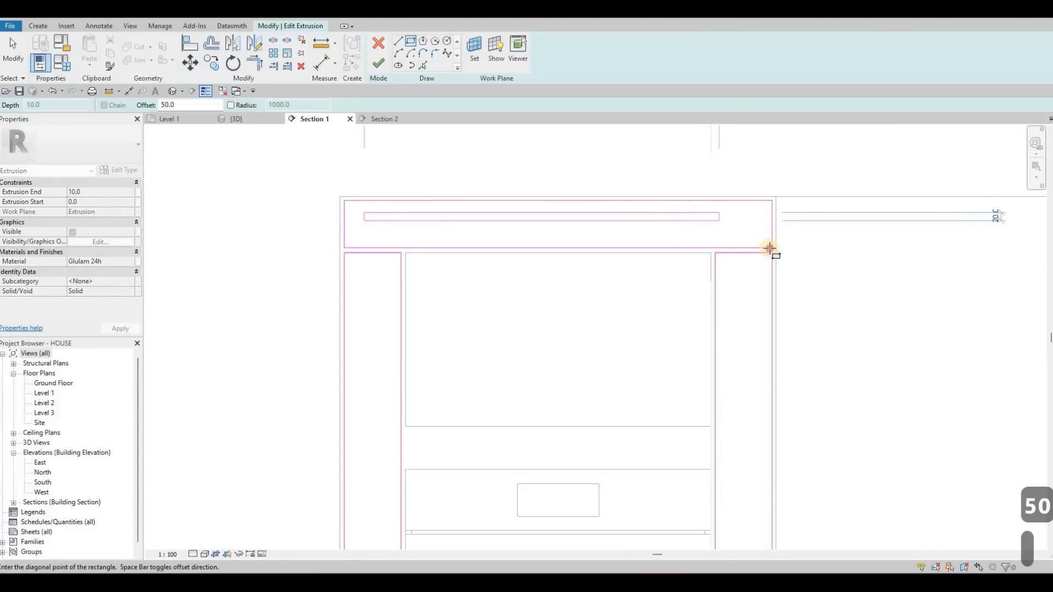
left_click(399, 259)
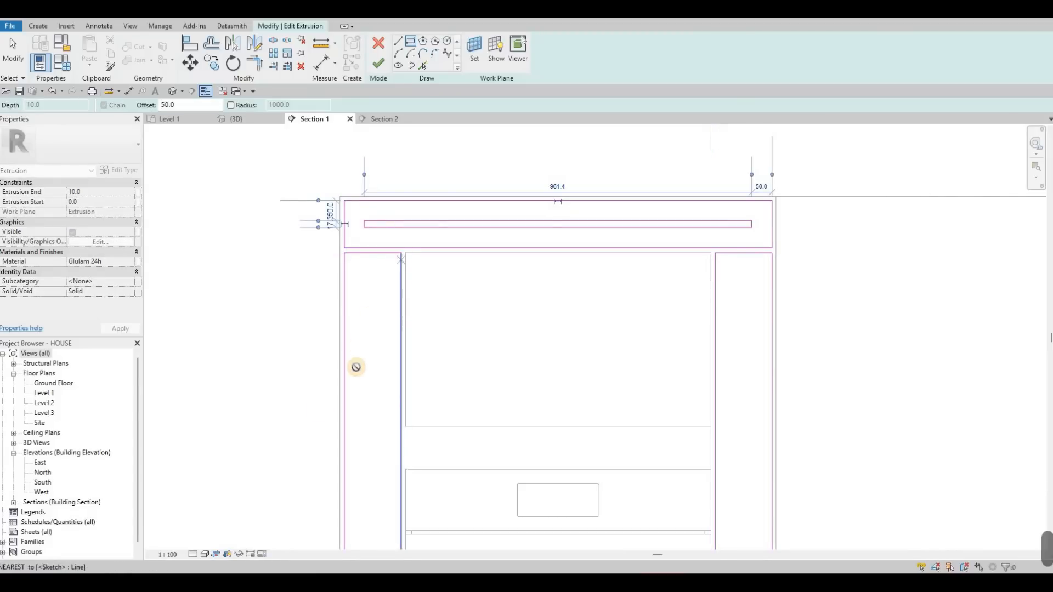
- Sketch a rectangle inside the left side strip, offset 50 mm inward from its outline
left_click(401, 253)
middle_click_drag(420, 270, 439, 134)
scroll(418, 320, "down", 1)
middle_click_drag(416, 518, 447, 345)
scroll(435, 432, "down", 5)
scroll(436, 427, "up", 4)
left_click(436, 438)
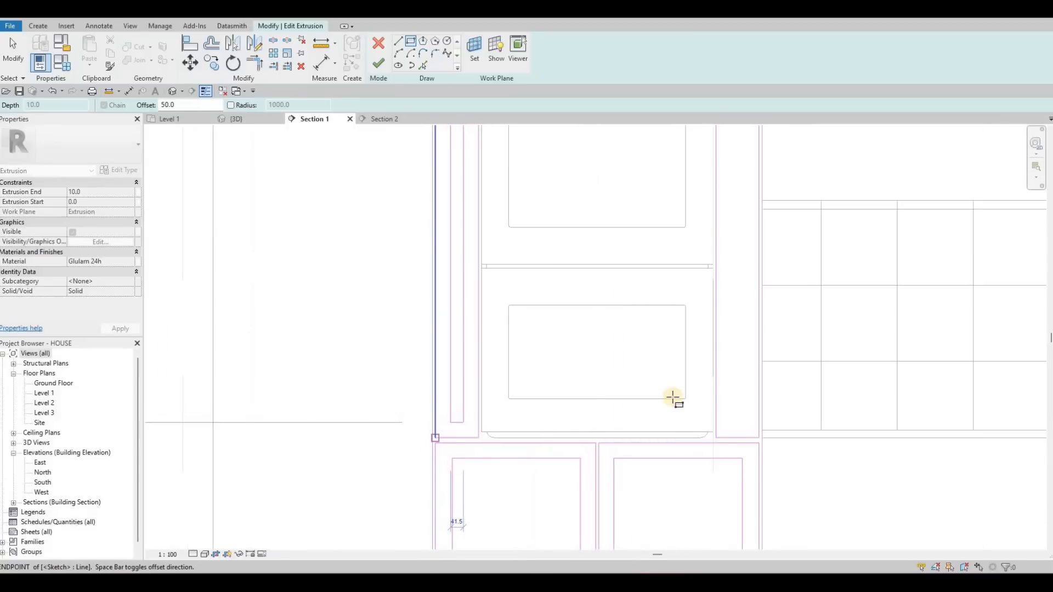
key("Escape")
- Sketch a rectangle inside the right side strip, offset 50 mm inward from its outline
left_click(716, 437)
scroll(681, 205, "down", 3)
middle_click_drag(679, 129, 594, 314)
scroll(667, 172, "up", 5)
left_click(663, 171)
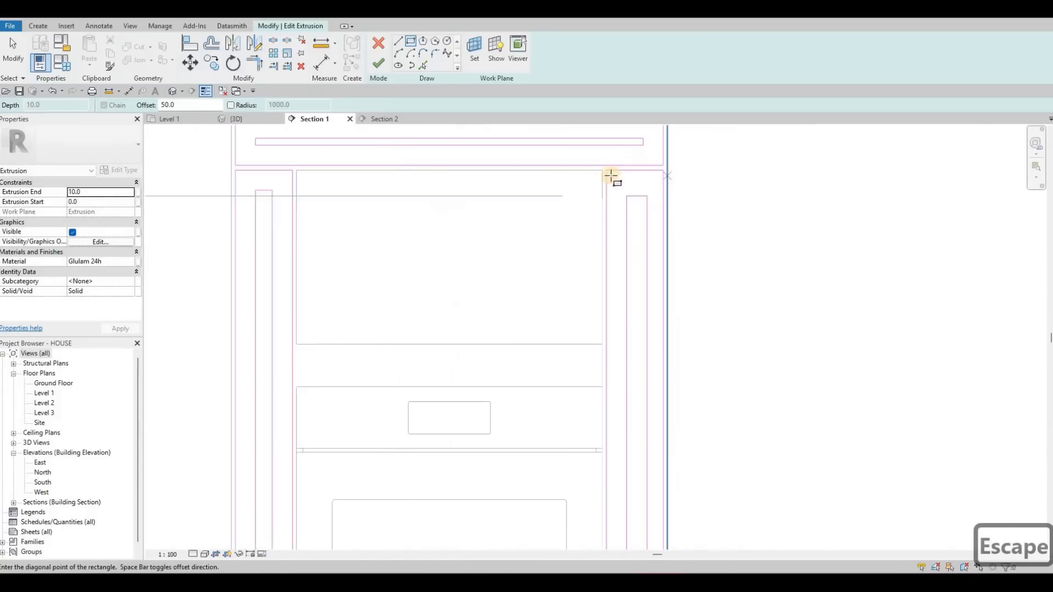
- Finish the extrusion sketch with the framed top panel, side strips and doors, and deselect the extrusion
scroll(543, 376, "down", 6)
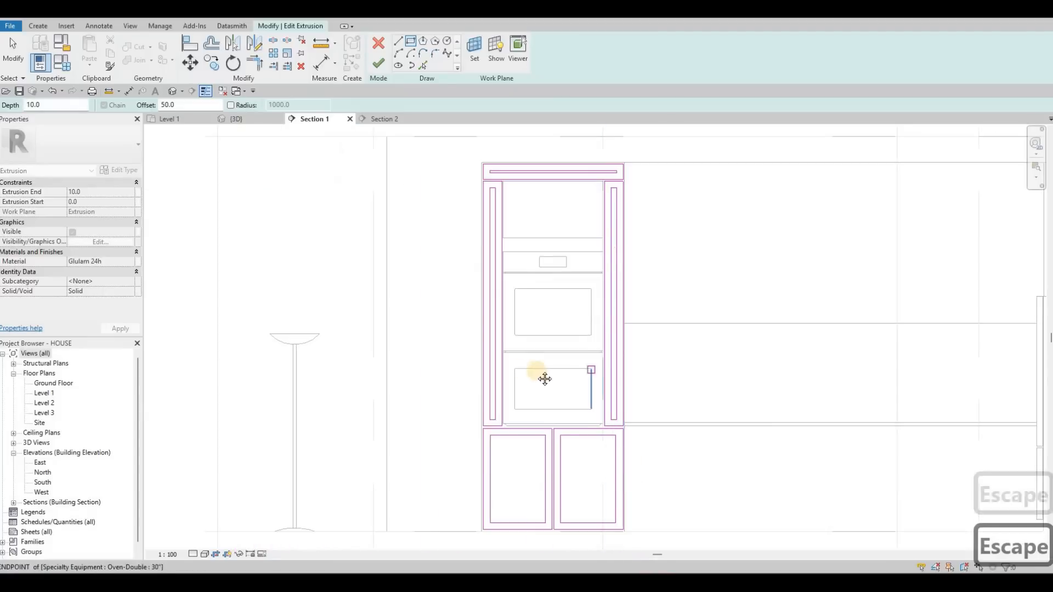
mouse_move(552, 441)
middle_mouse_down()
mouse_move(514, 436)
mouse_move(491, 409)
middle_mouse_up()
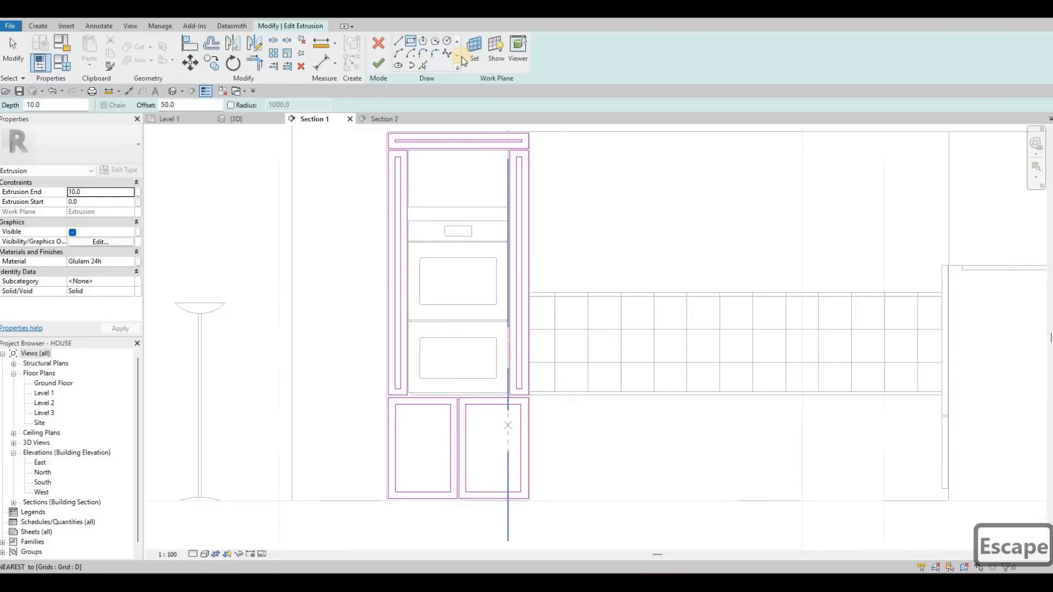
left_click(383, 63)
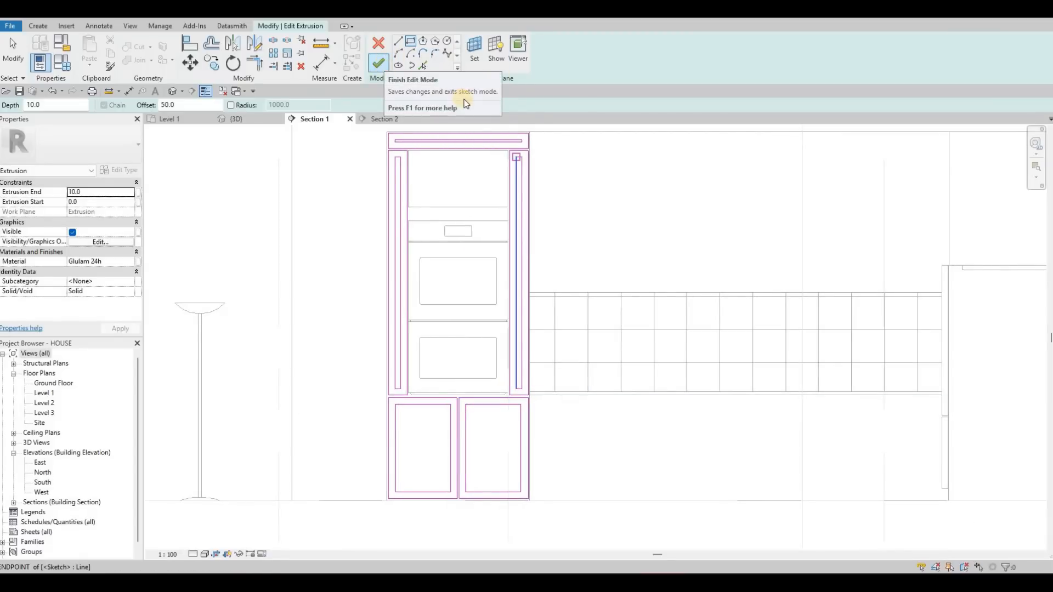
key("Escape")
key("Escape")
key("Escape")
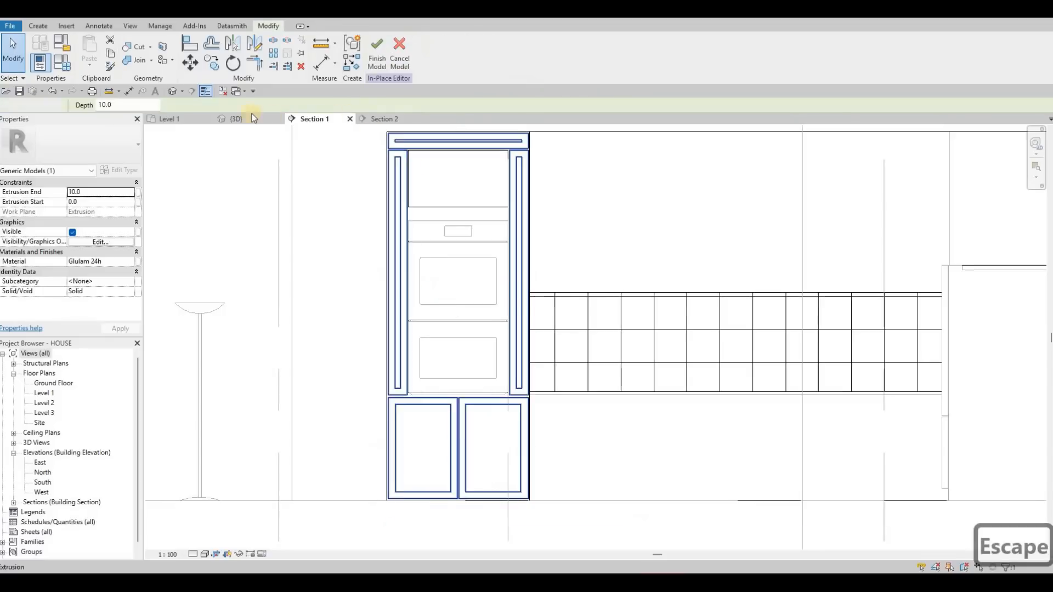
- Open the 3D view and set its visual style to Consistent Colors
left_click(236, 119)
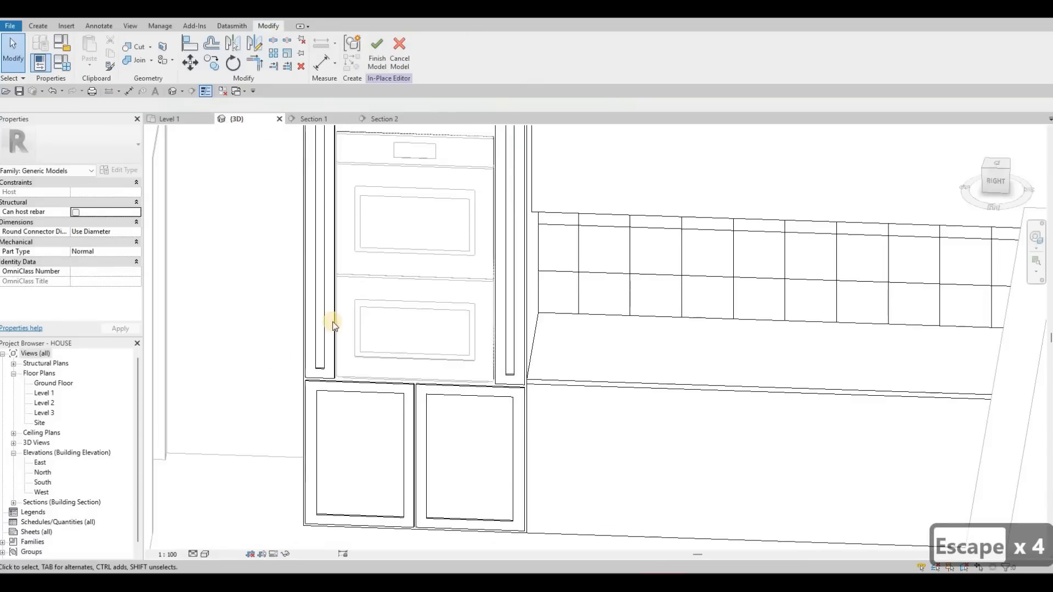
scroll(375, 278, "down", 3)
left_click(203, 555)
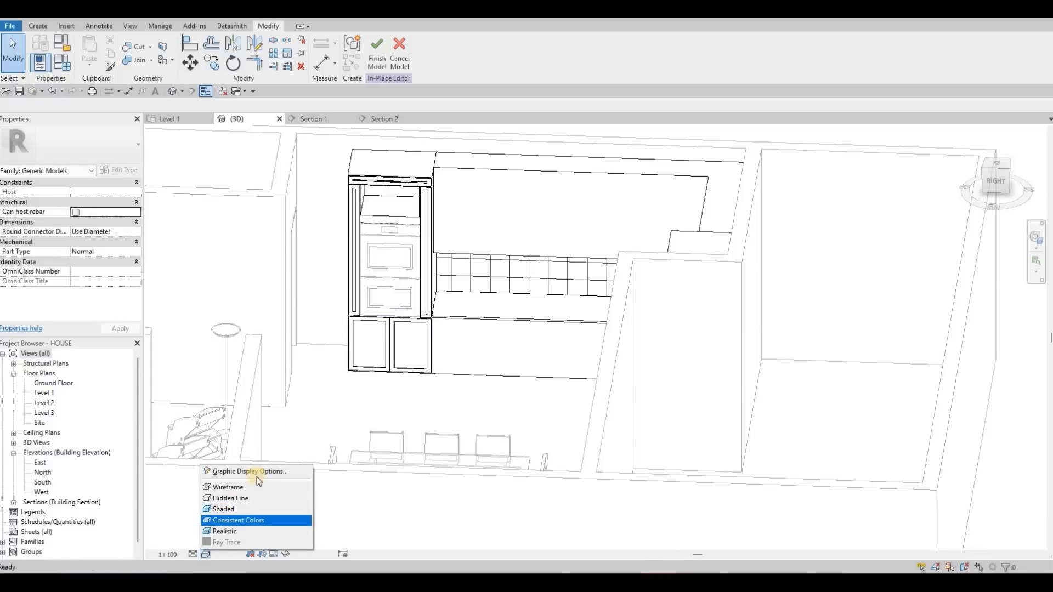
left_click(230, 508)
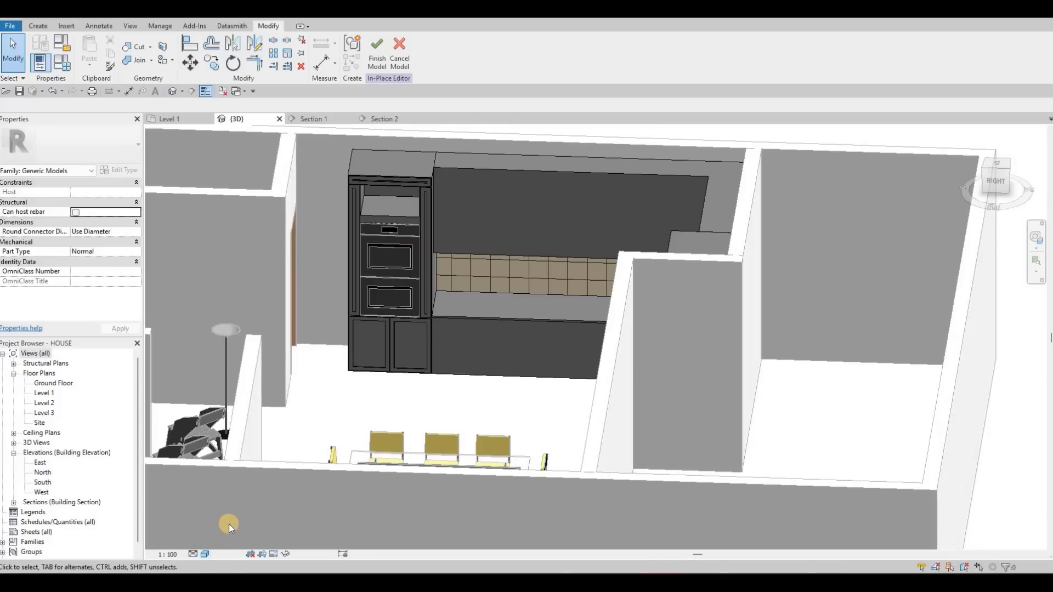
left_click(204, 554)
left_click(230, 518)
left_click(205, 554)
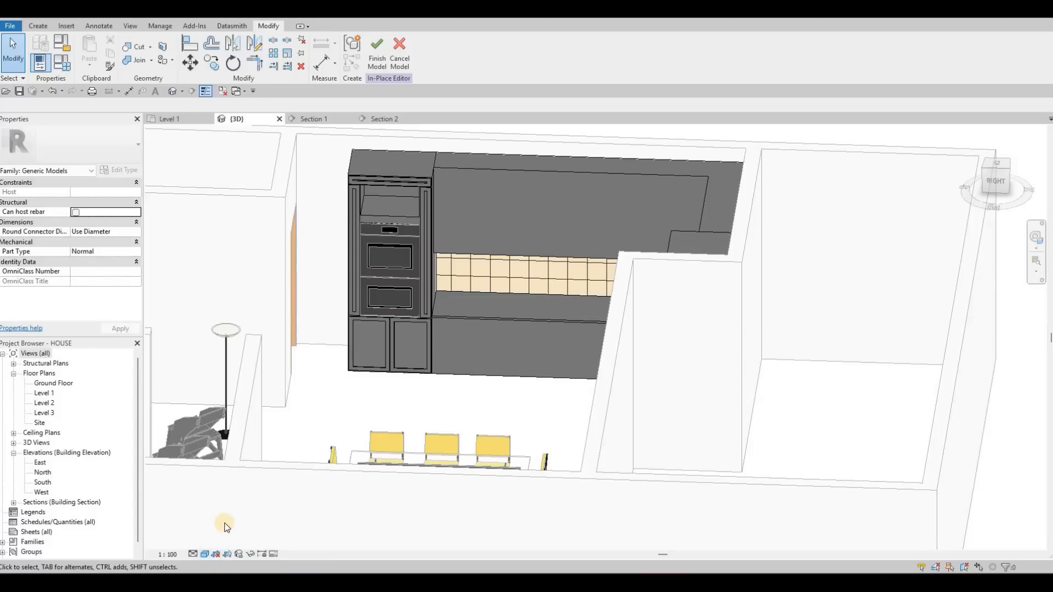
- Examine the framed top panel, side strips and doors of the oven cabinet from several angles in 3D
middle_click_drag(353, 281, 463, 390, "shift")
scroll(493, 356, "up", 6)
key("Escape")
key("Escape")
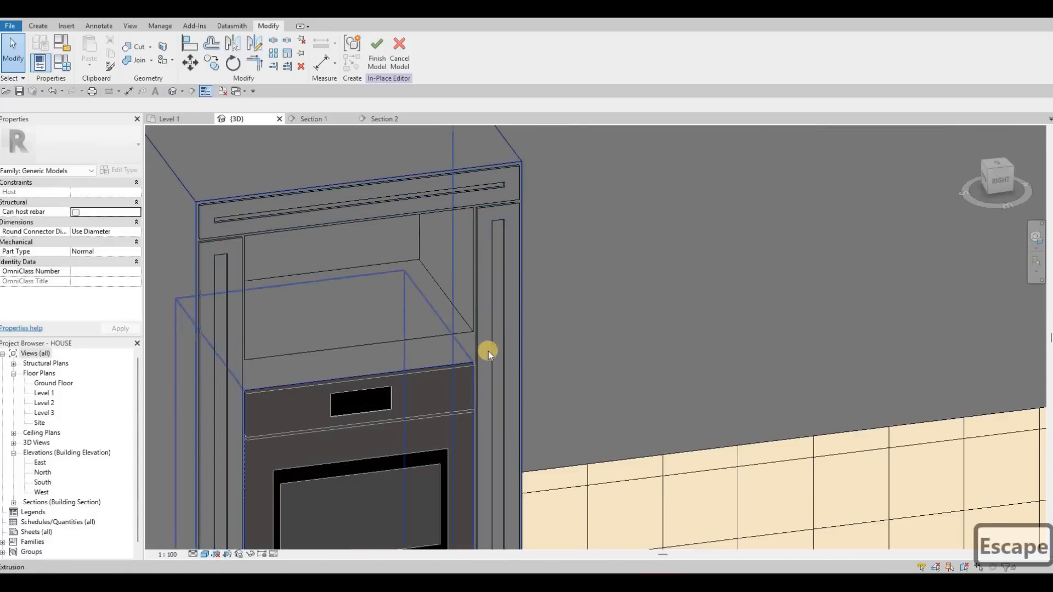
left_click(446, 320)
scroll(459, 394, "down", 5)
middle_click_drag(413, 399, 446, 394, "shift")
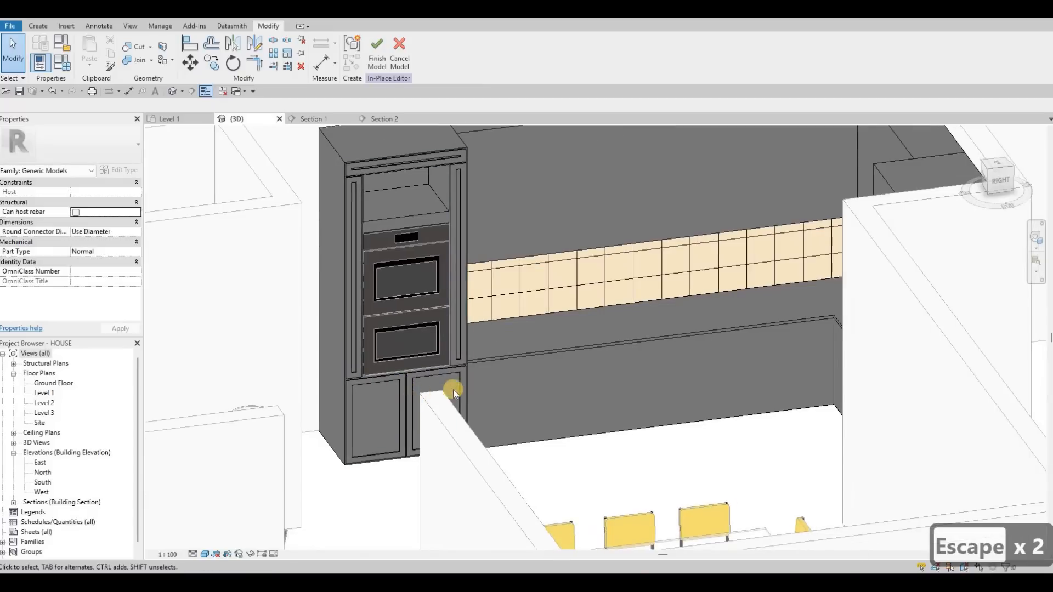
scroll(465, 387, "up", 5)
scroll(465, 387, "down", 5)
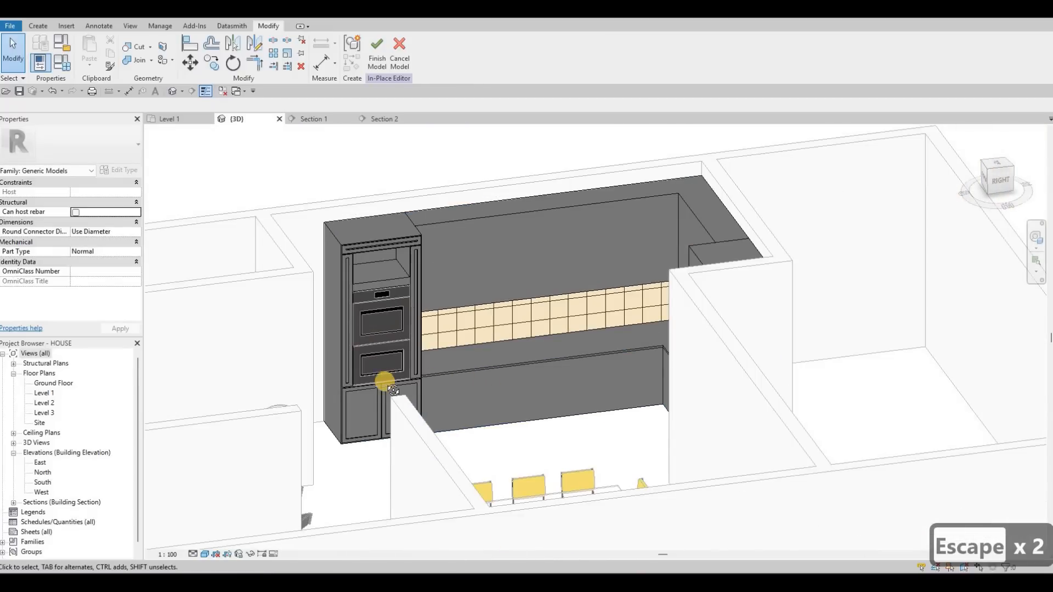
middle_click_drag(371, 398, 443, 202, "shift")
scroll(443, 202, "up", 6)
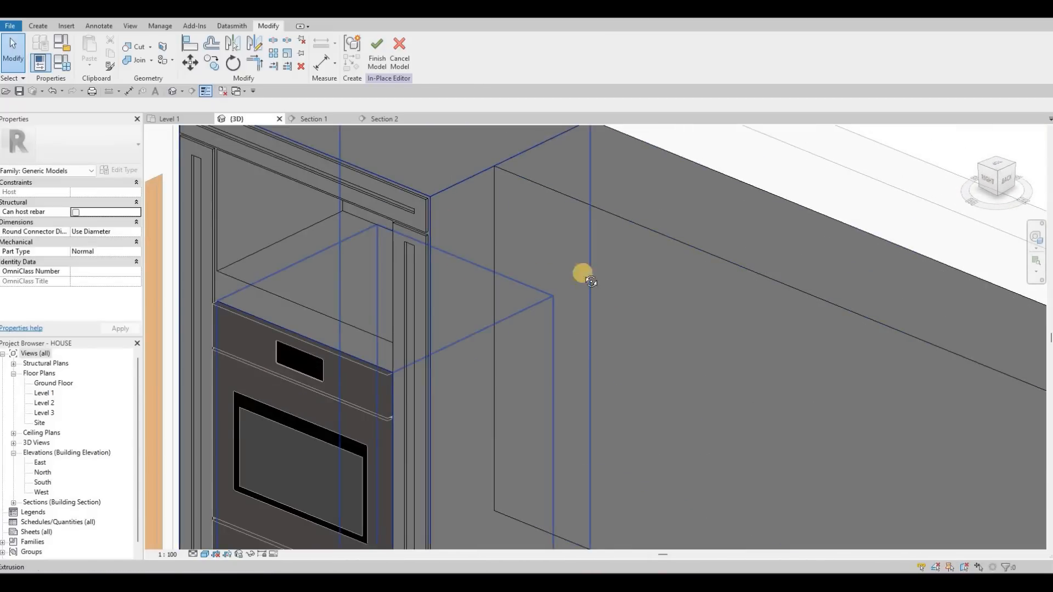
scroll(579, 297, "down", 2)
scroll(578, 297, "down", 3)
middle_click_drag(577, 266, 473, 365, "shift")
middle_click_drag(426, 363, 416, 288, "shift")
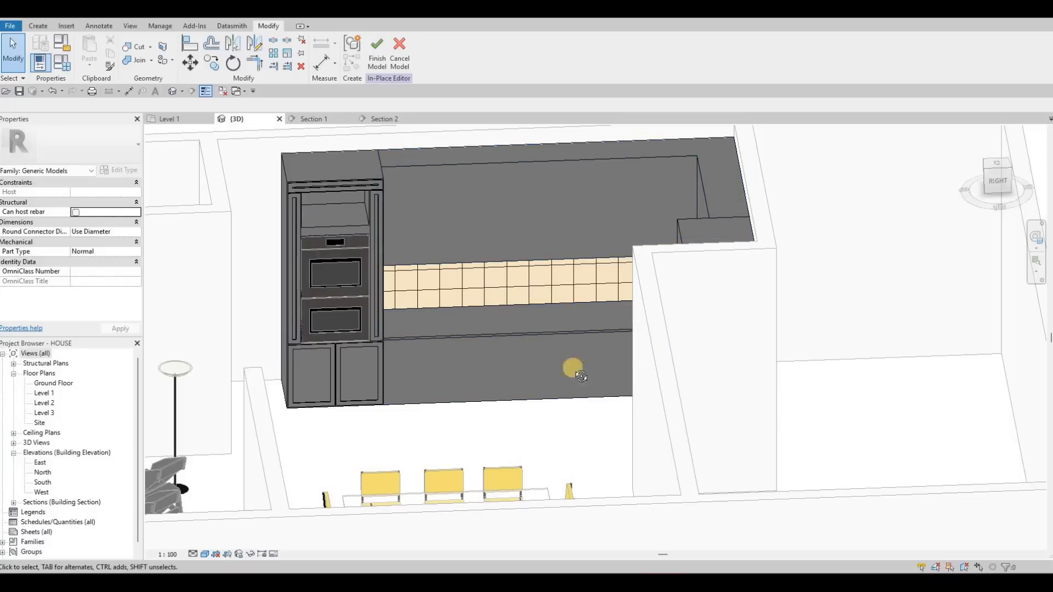
middle_click_drag(617, 330, 378, 277, "shift")
- Finish the in-place kitchen cabinet model
left_click(376, 61)
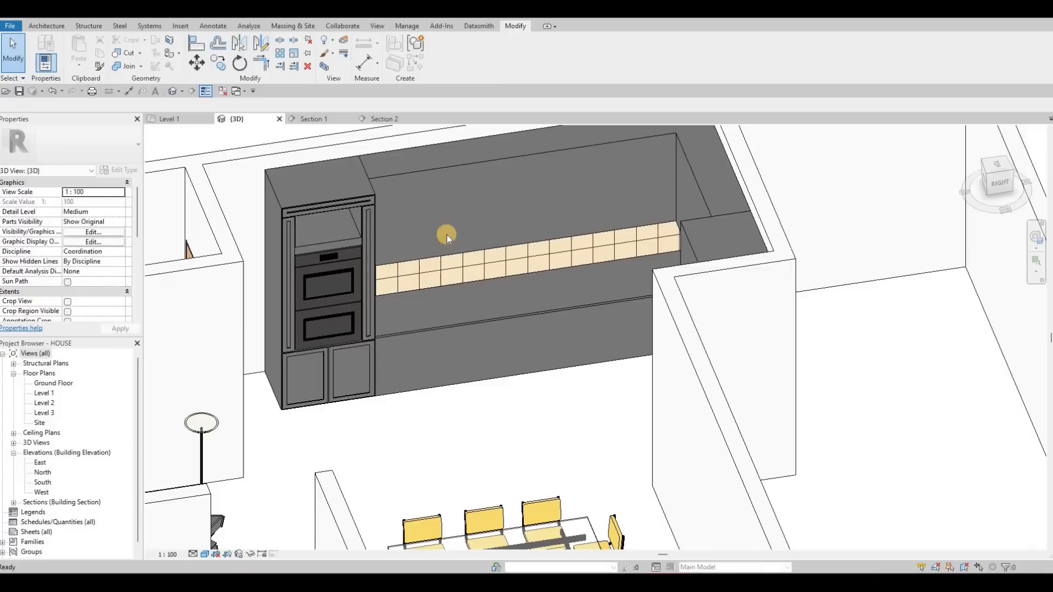
key("F1")
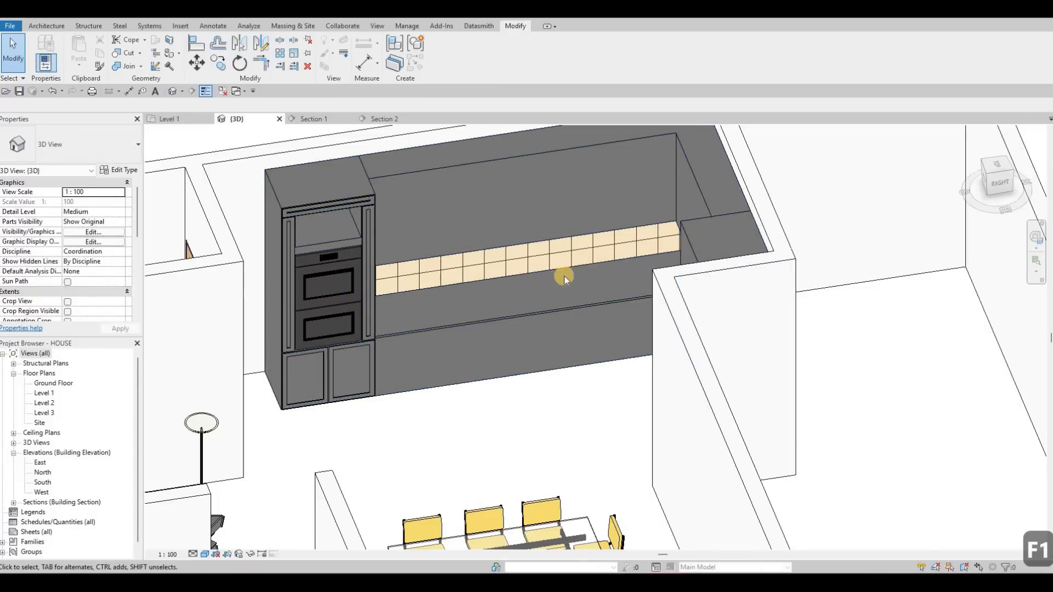
middle_click_drag(315, 202, 184, 124, "shift")
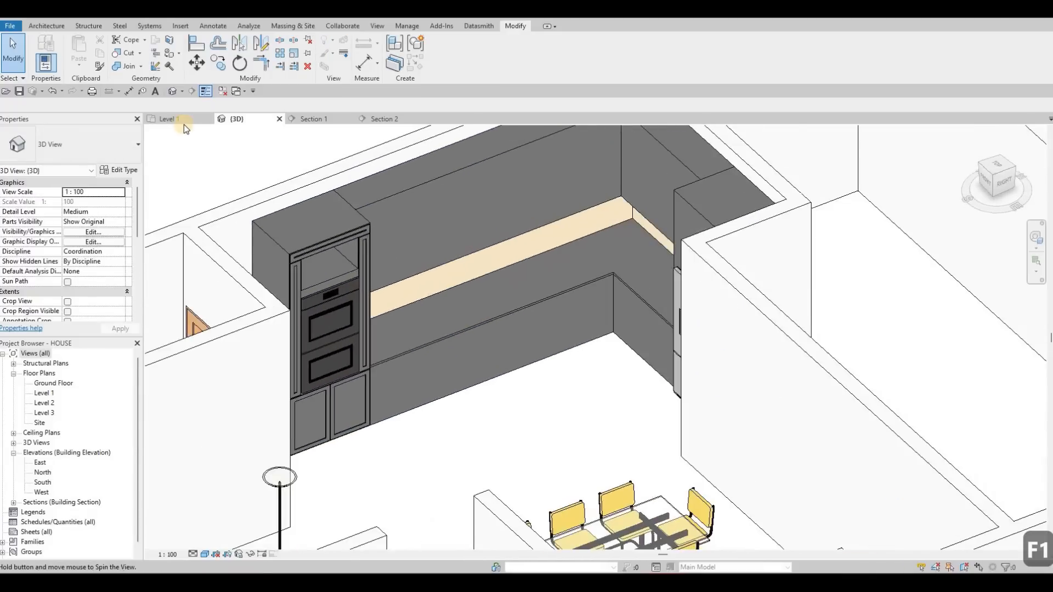
- Open the Level 1 floor plan at the L-shaped kitchen counter
left_click(179, 119)
middle_click_drag(394, 396, 393, 370)
scroll(395, 368, "down", 3)
middle_click_drag(388, 269, 387, 353)
middle_click_drag(430, 260, 442, 255)
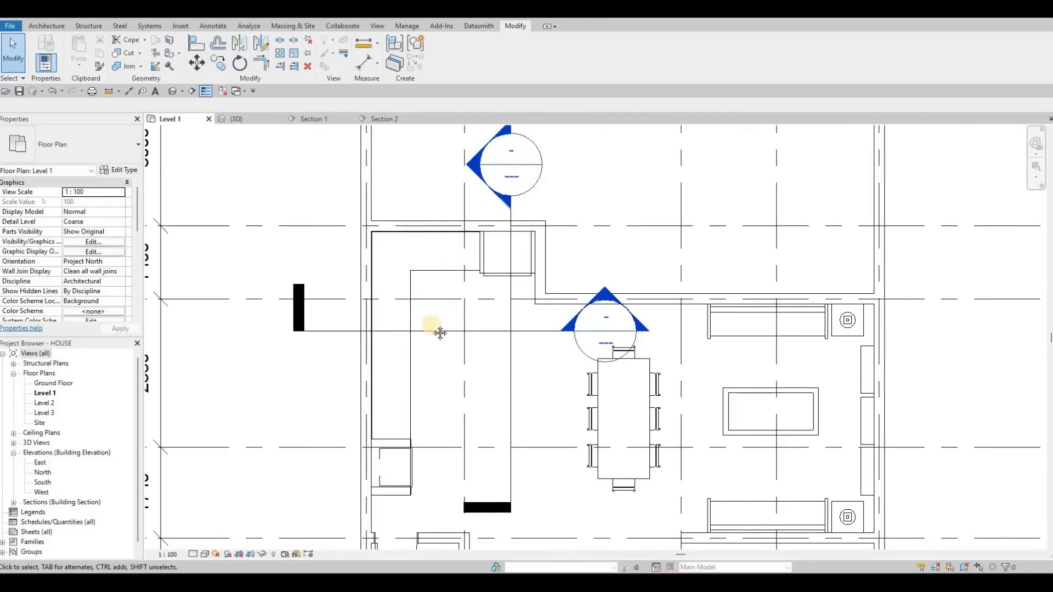
middle_click_drag(458, 221, 469, 298)
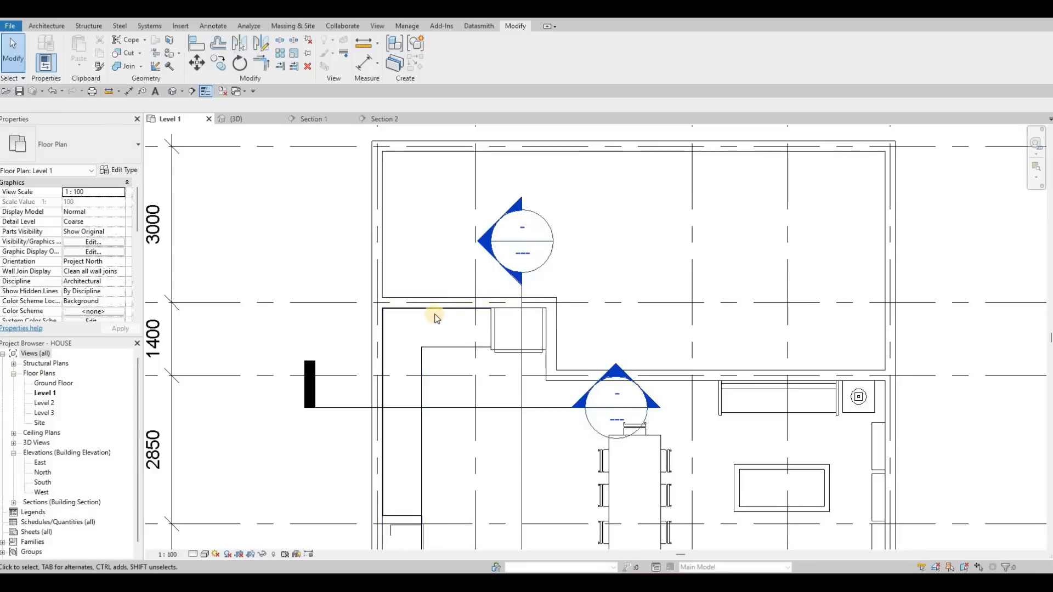
middle_click_drag(463, 290, 505, 311)
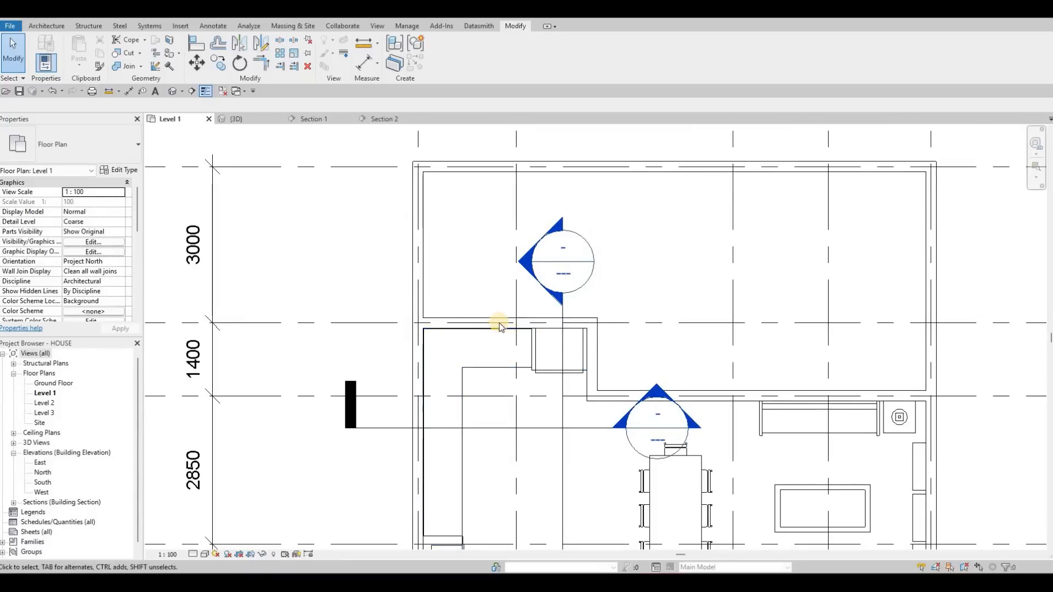
middle_click_drag(480, 348, 499, 321)
middle_click_drag(471, 444, 475, 408)
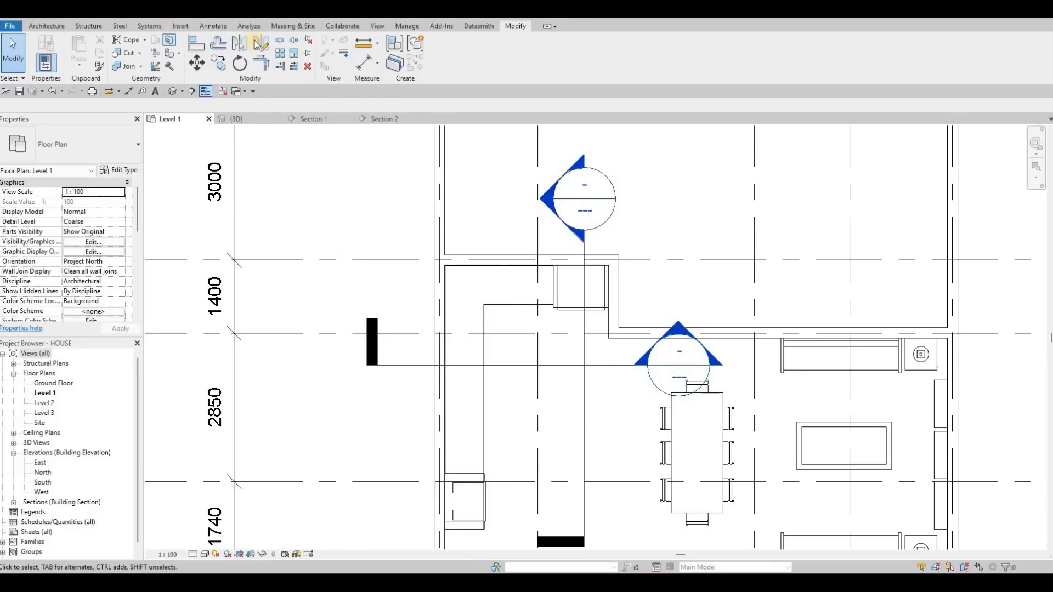
- Load the Cooktop-Gas family from the Mid-Range appliance folder
left_click(450, 57)
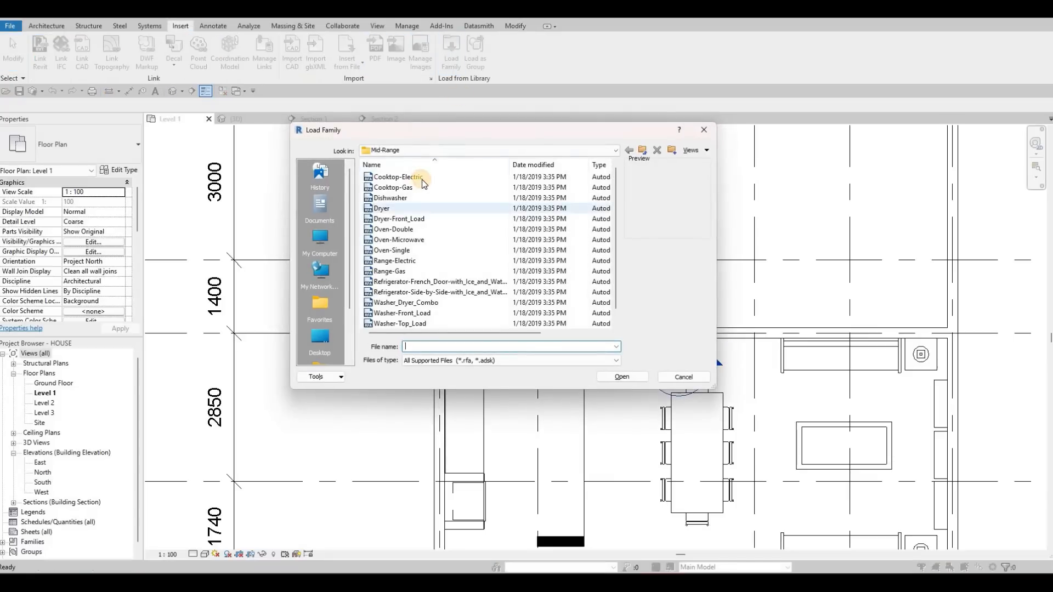
left_click(419, 181)
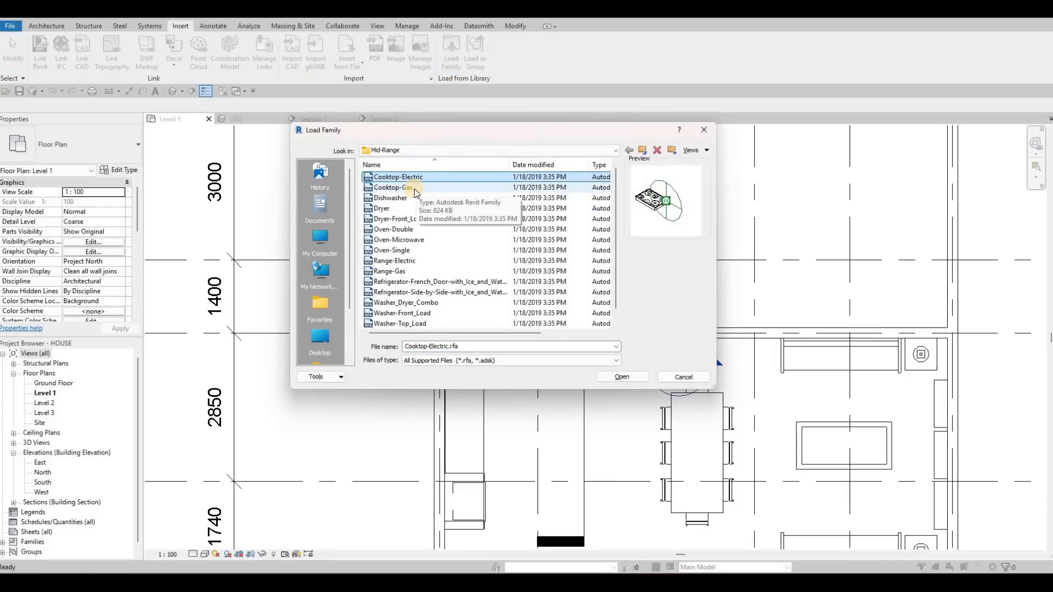
left_click(414, 188)
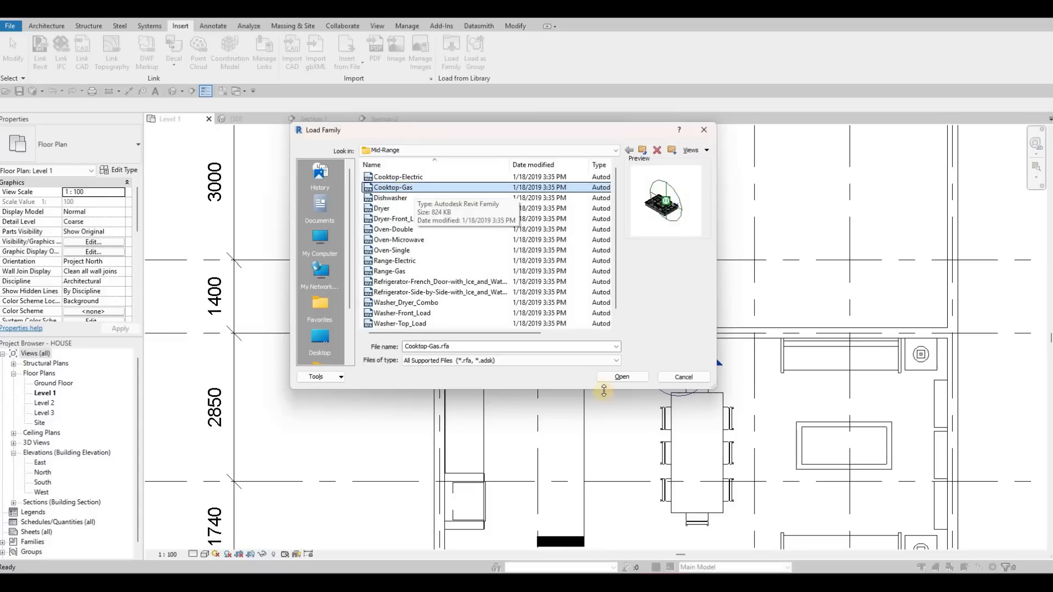
left_click(628, 374)
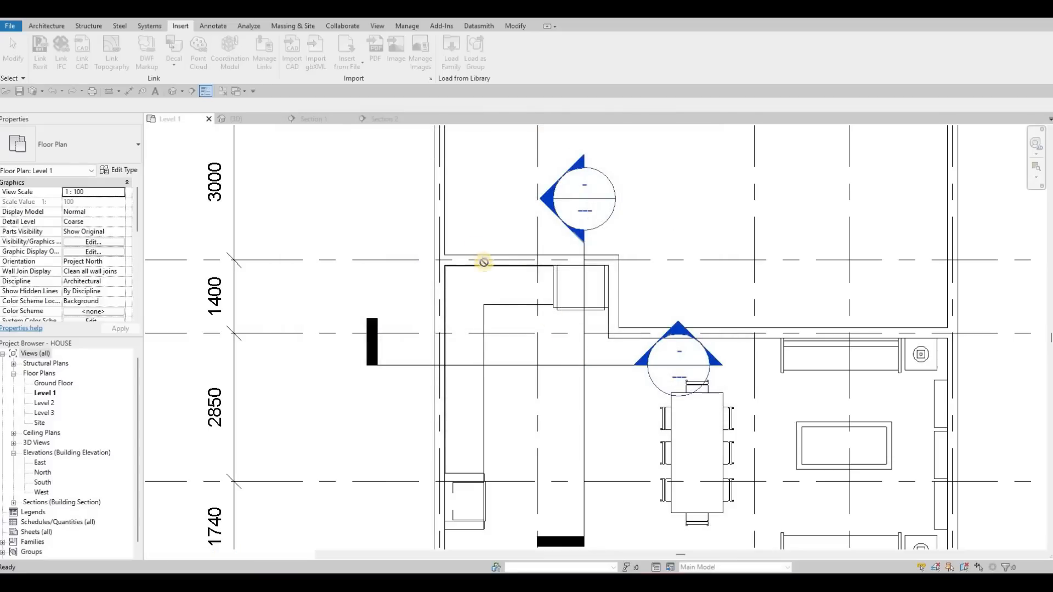
- Place the 36" Cooktop-Gas on the long counter run along the left wall, rotated so its front faces the room
scroll(491, 273, "up", 2)
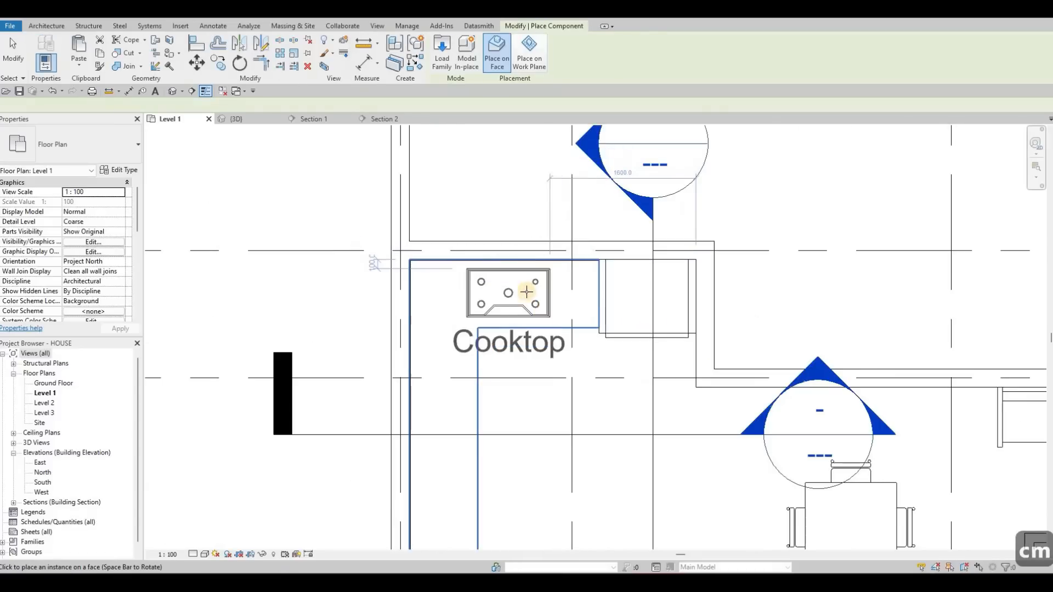
scroll(526, 292, "up", 2)
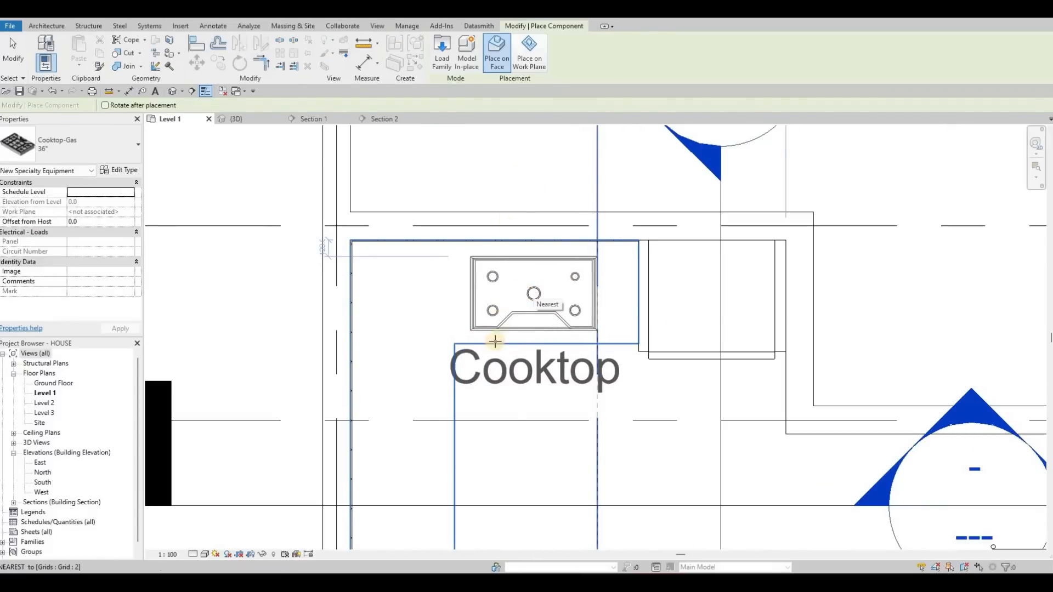
scroll(422, 459, "down", 1)
middle_click_drag(422, 460, 488, 318)
scroll(486, 298, "up", 1)
key("space")
middle_click_drag(482, 408, 486, 279)
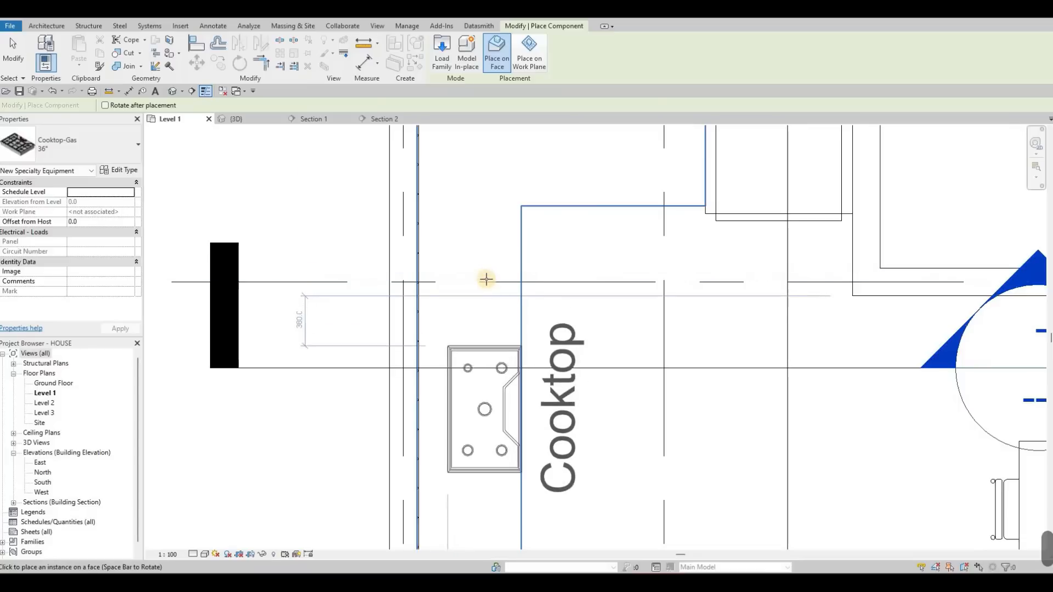
scroll(487, 277, "down", 3)
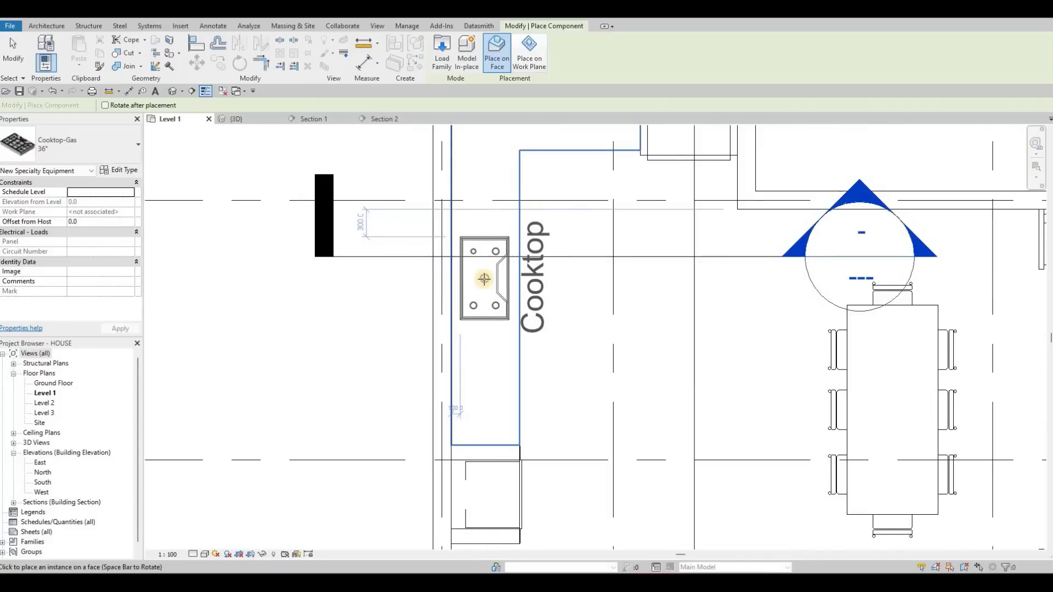
left_click(490, 283)
key("Escape")
key("Escape")
key("Escape")
key("Escape")
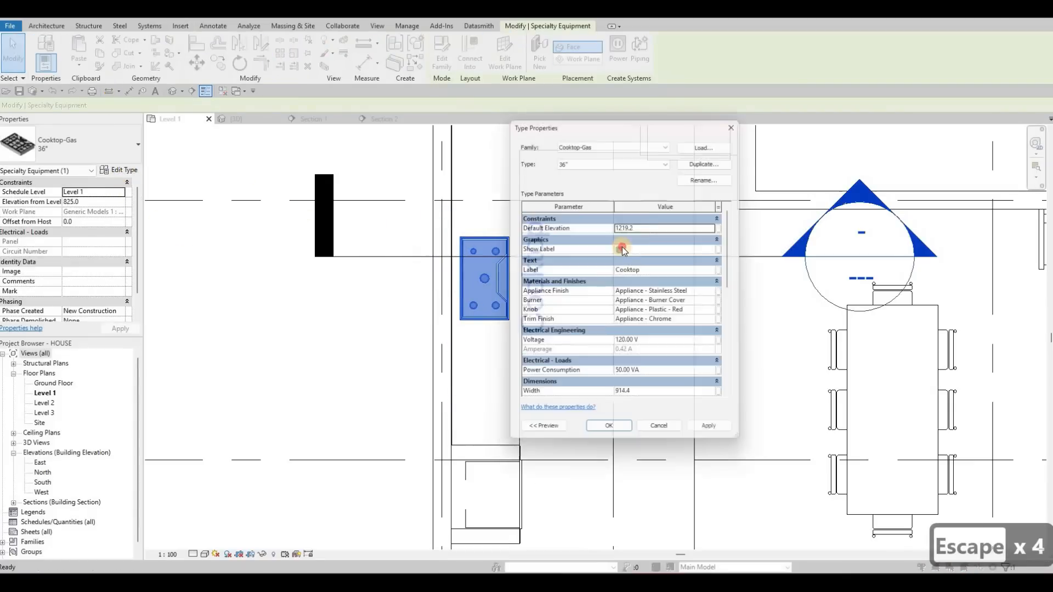
- Turn off Show Label in the cooktop's type properties and deselect the cooktop
left_click(607, 433)
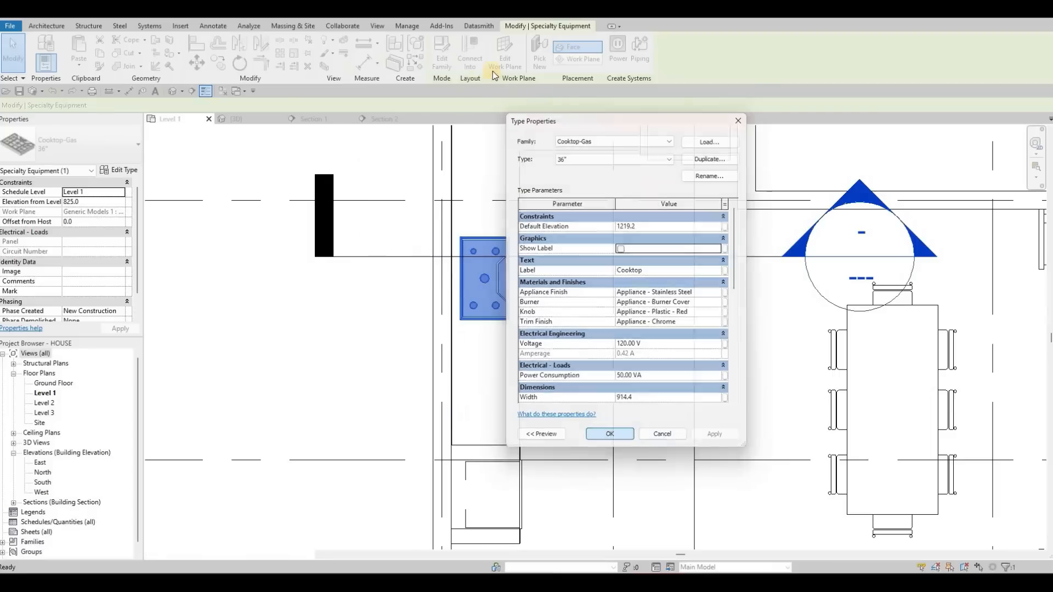
key("Escape")
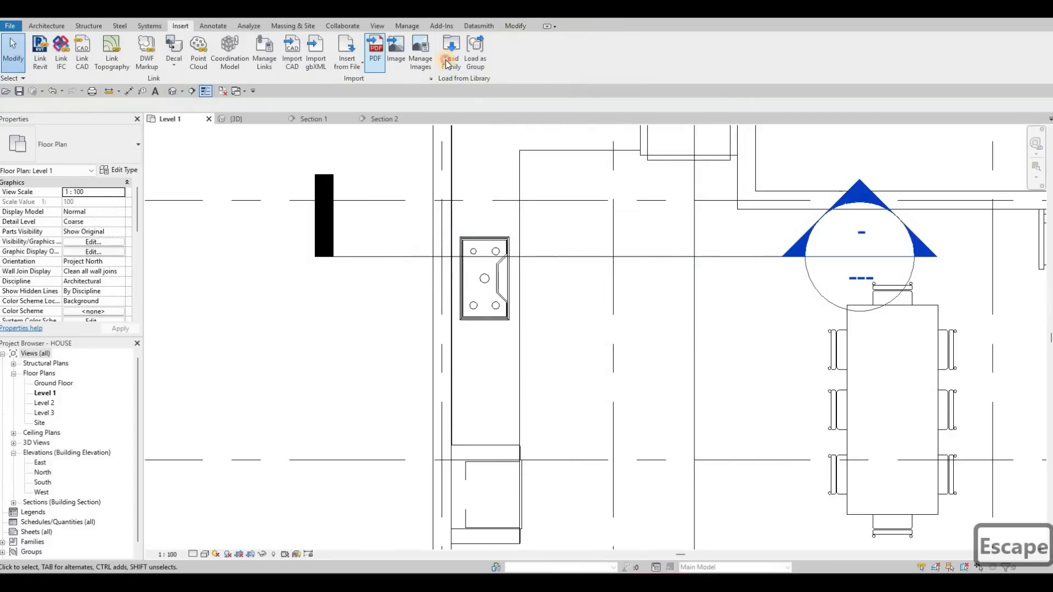
- Start loading another family and preview the appliances in the Mid-Range folder
left_click(450, 53)
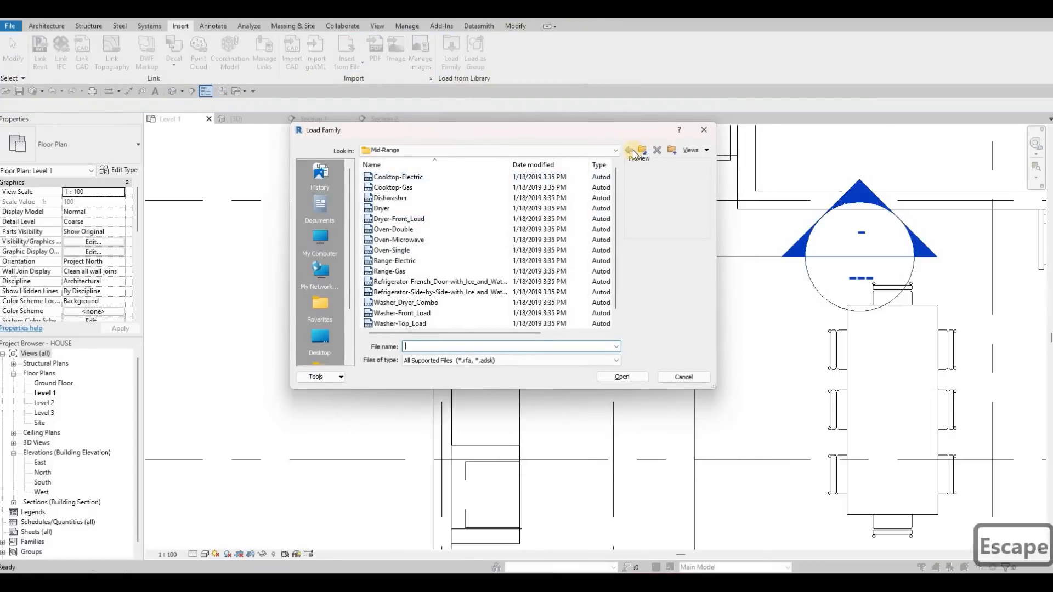
left_click(414, 177)
key("Down")
key("Down")
key("Down")
key("Down")
key("Down")
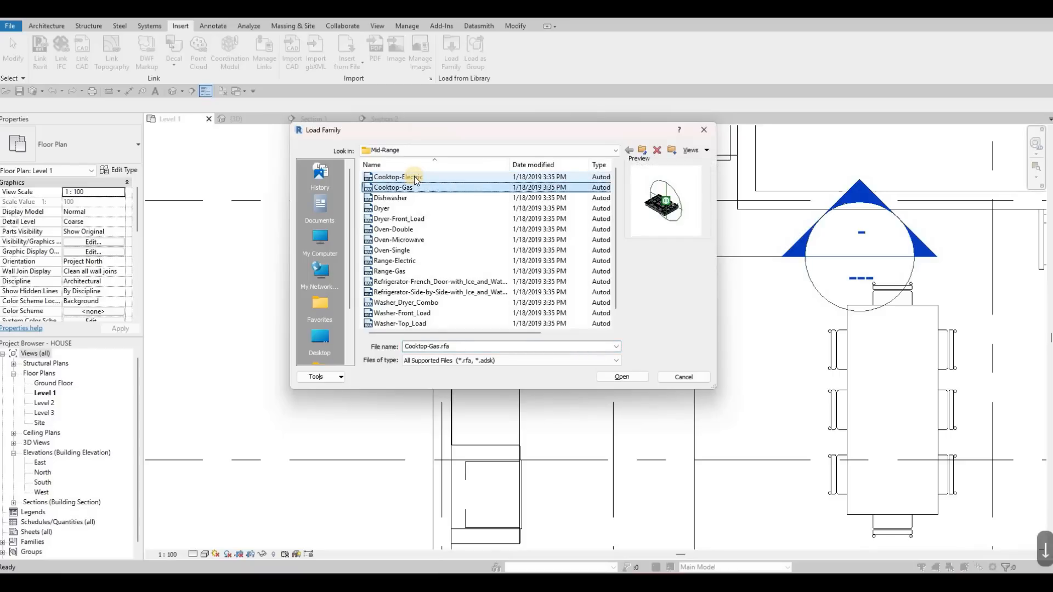
key("Down")
key("Down")
key("Down")
key("Down")
key("Down")
key("Down")
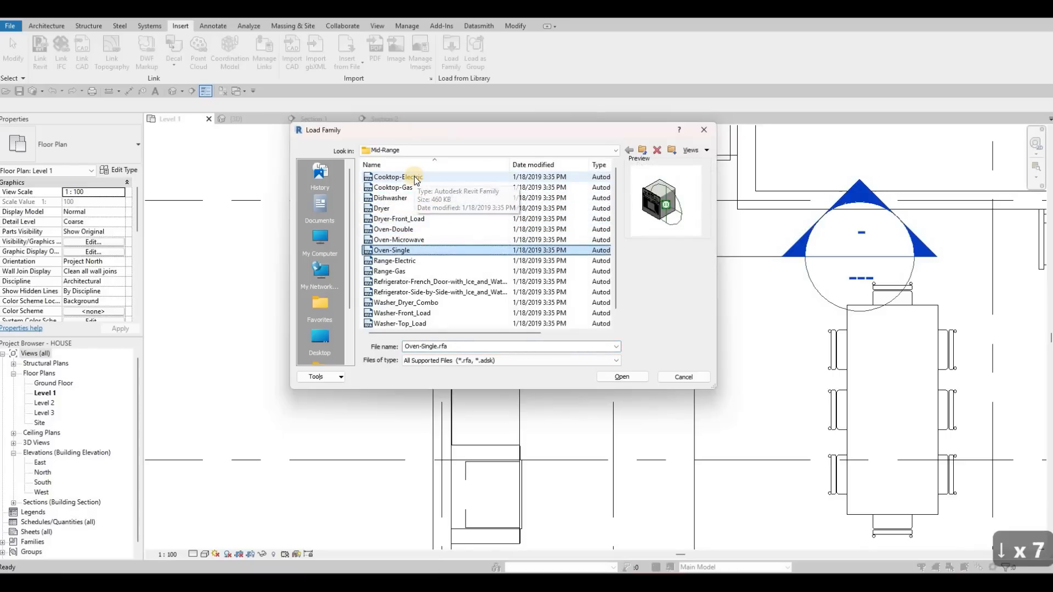
key("Down")
key("Down")
key("Down")
key("Down")
key("Down")
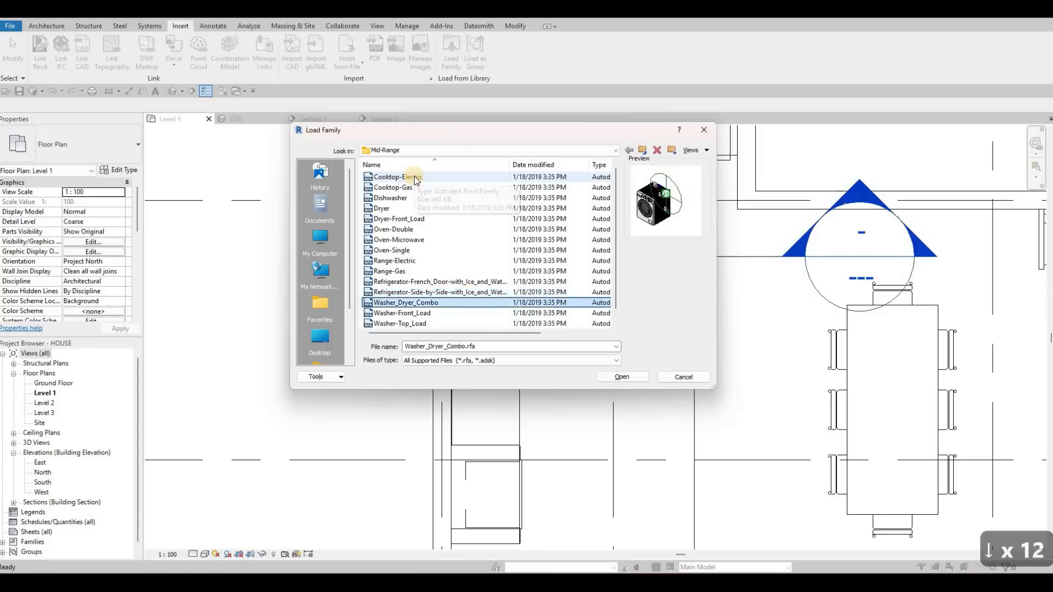
- Switch the family loading location from Mid-Range to the High-End folder under Domestic
left_click(642, 150)
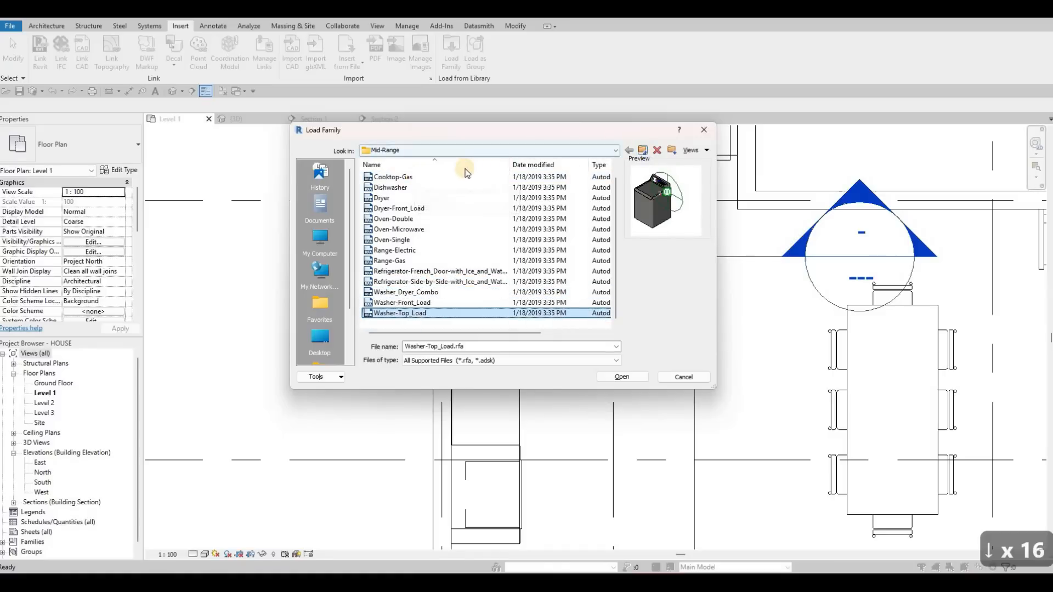
left_click(404, 175)
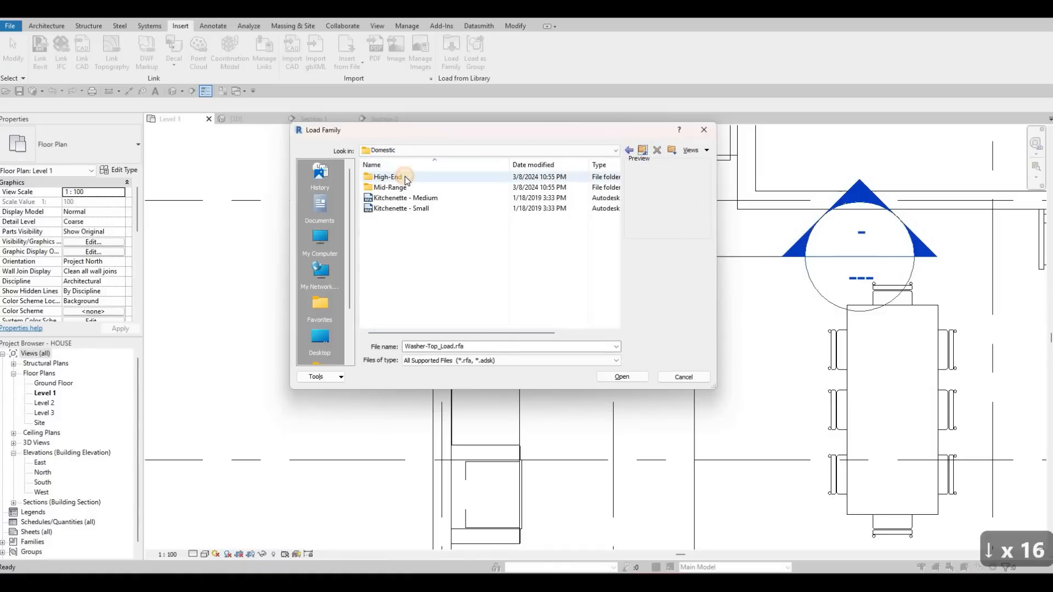
double_click(406, 176)
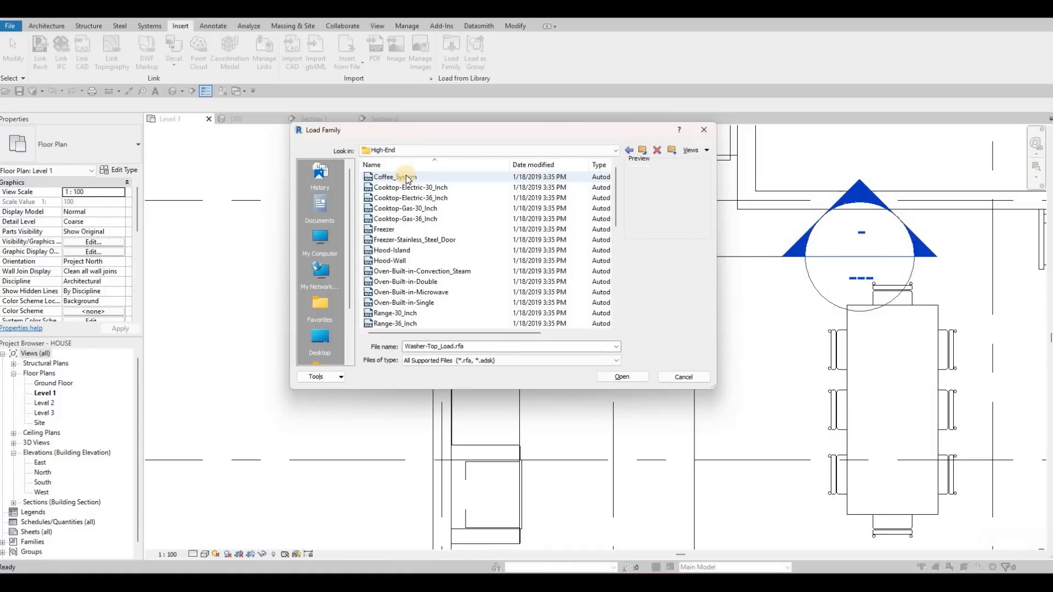
- Compare the Hood-Island and Hood-Wall families in the High-End folder and load Hood-Wall.rfa
key("Down")
key("Down")
key("Down")
key("Down")
key("Down")
key("Down")
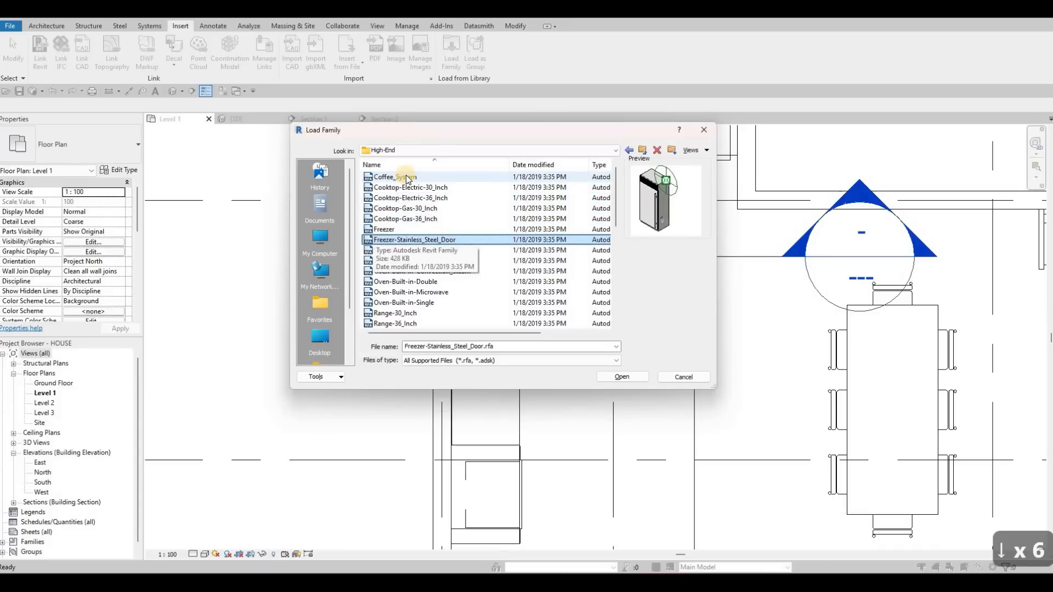
key("Down")
key("Down")
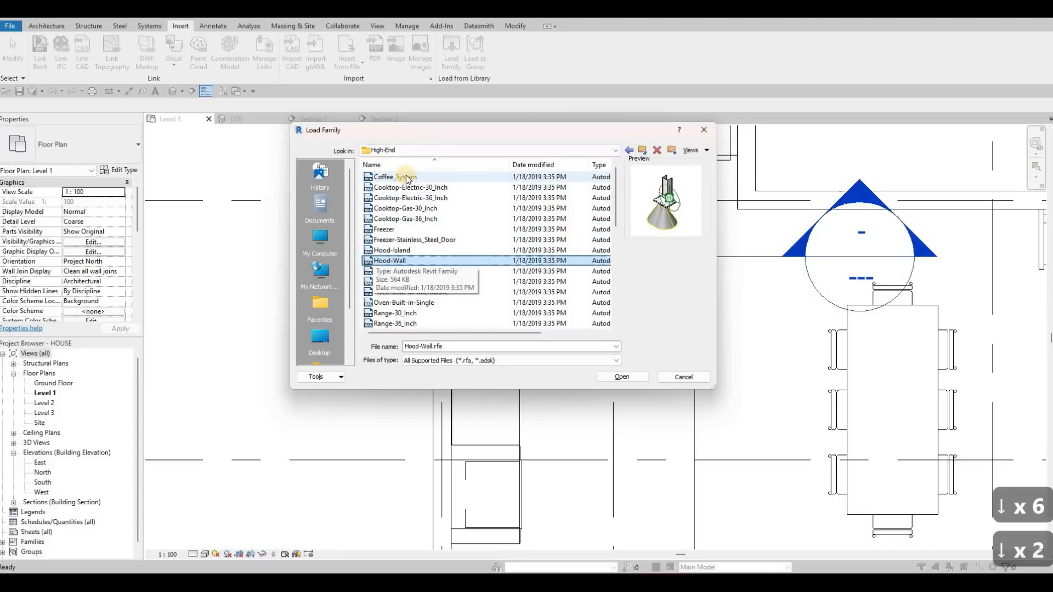
key("Up")
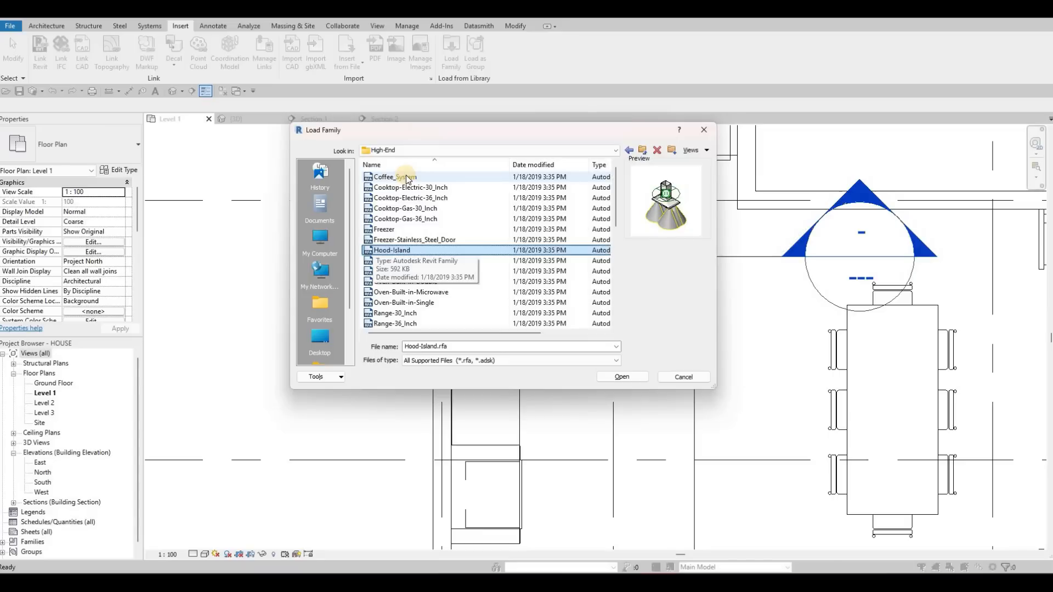
key("Up")
key("Down")
key("Down")
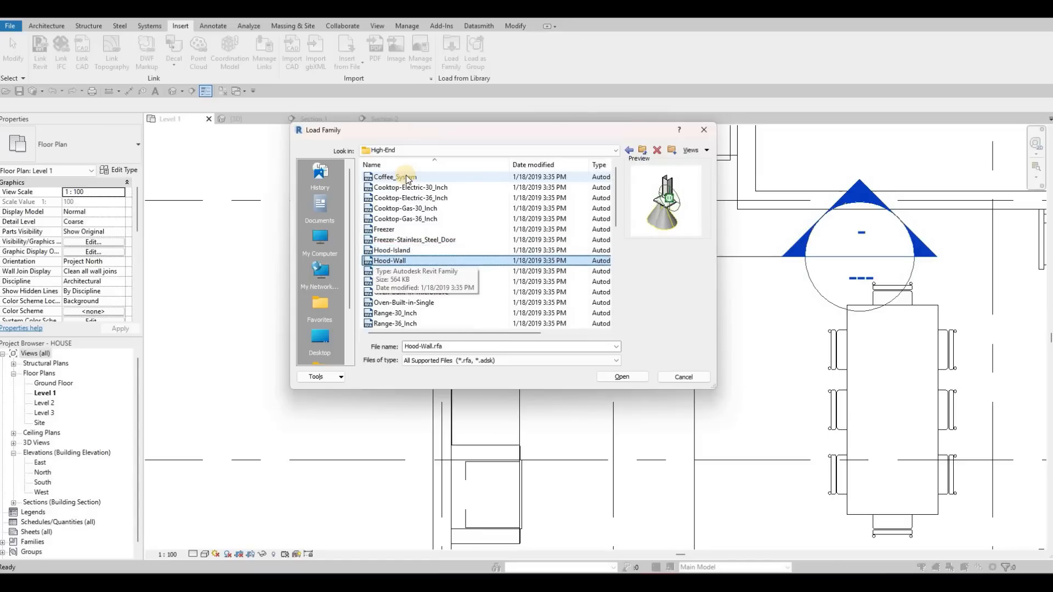
key("Up")
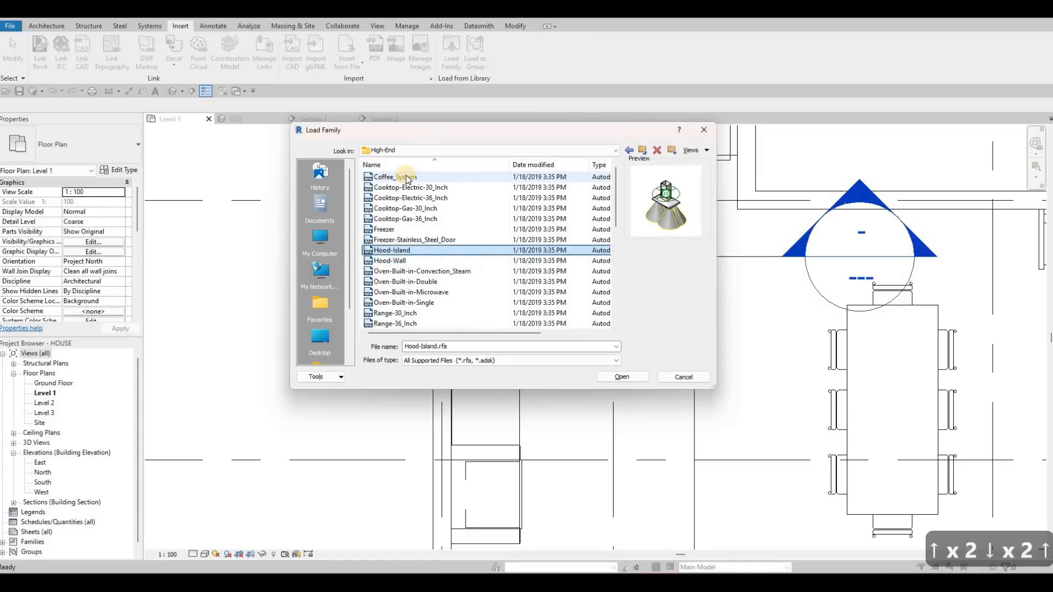
key("Down")
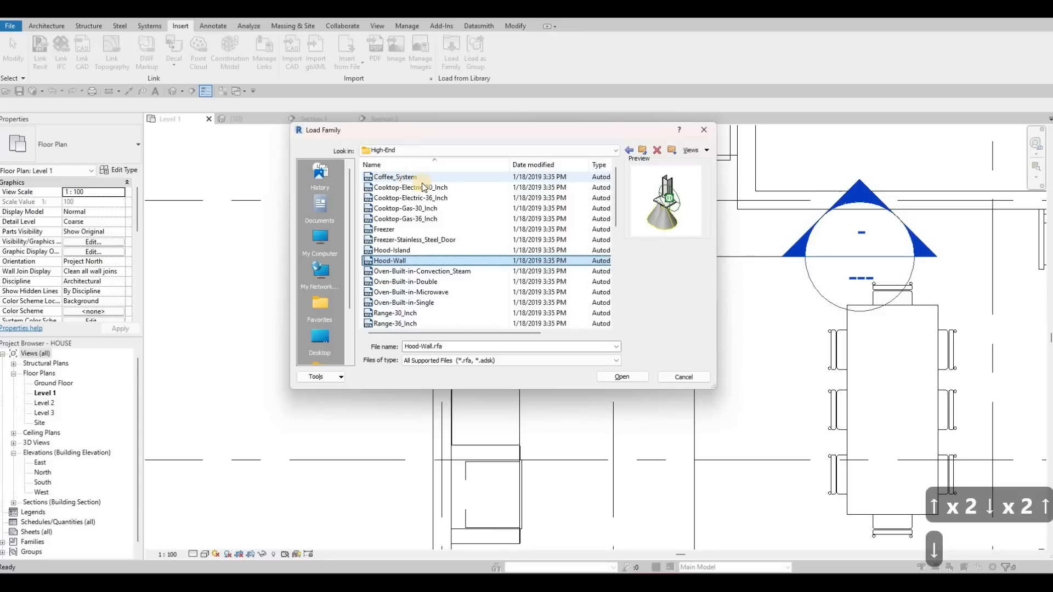
left_click(624, 377)
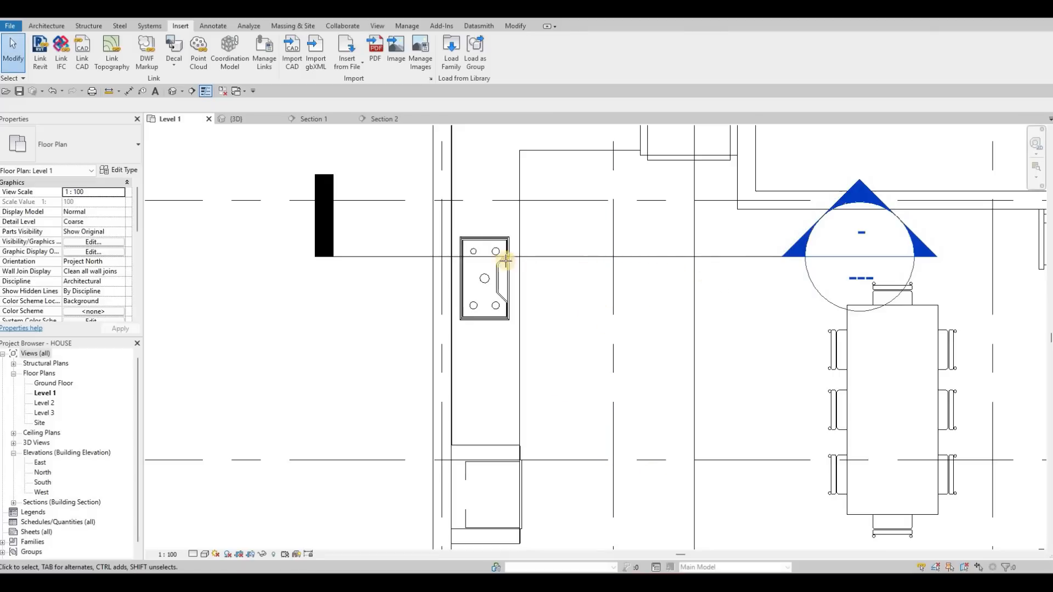
- Place the 36" Hood-Wall component over the gas cooktop in the Level 1 plan, rotated so its front faces the room
key("c")
key("m")
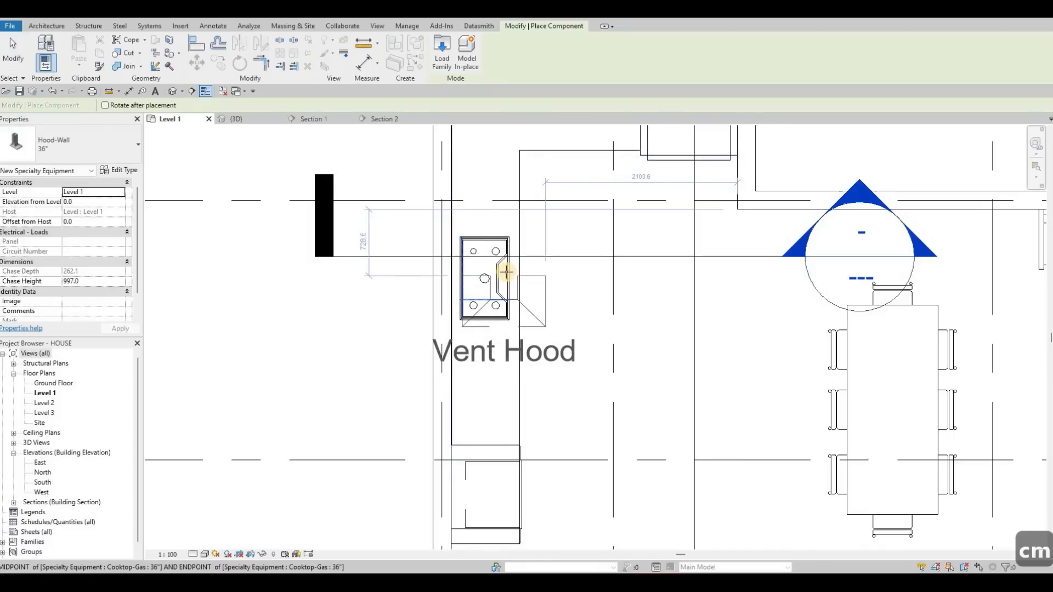
key("space")
key("space")
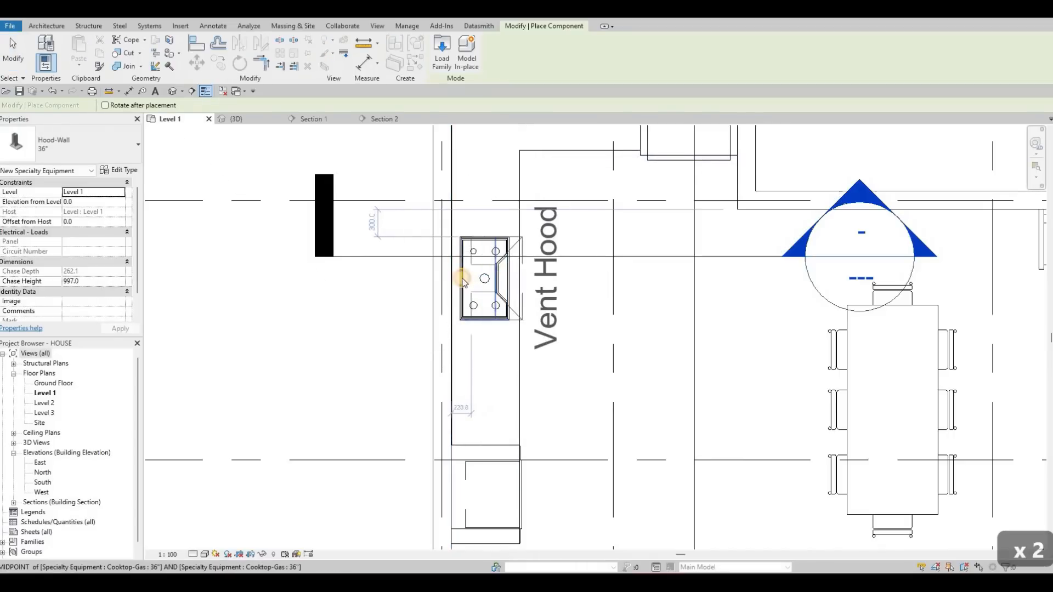
left_click(529, 281)
key("Escape")
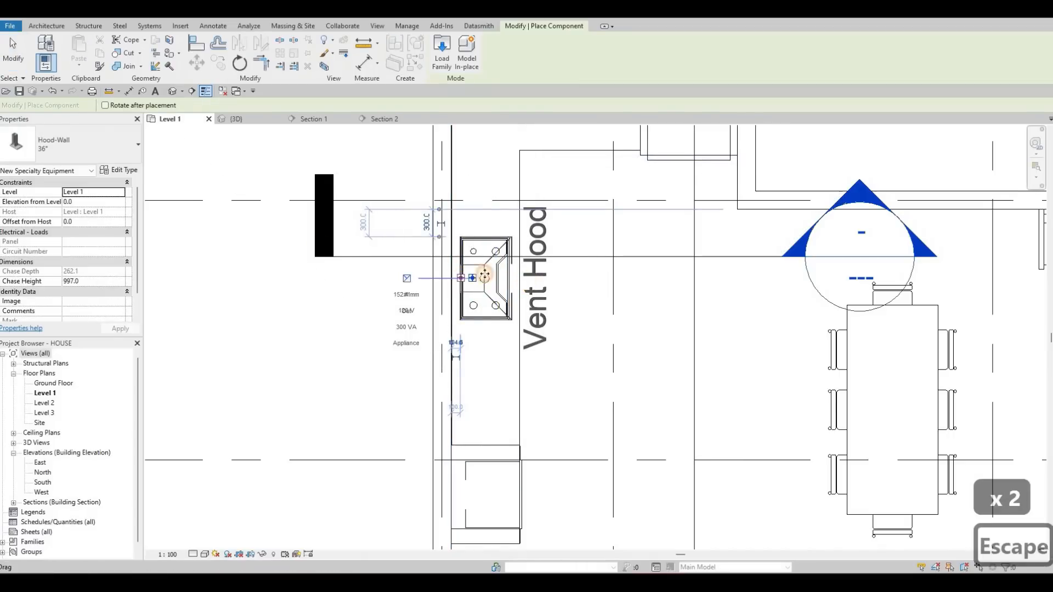
key("Escape")
key("Escape")
- Turn off Show Label in the wall hood's type properties and deselect the hood
left_click(484, 276)
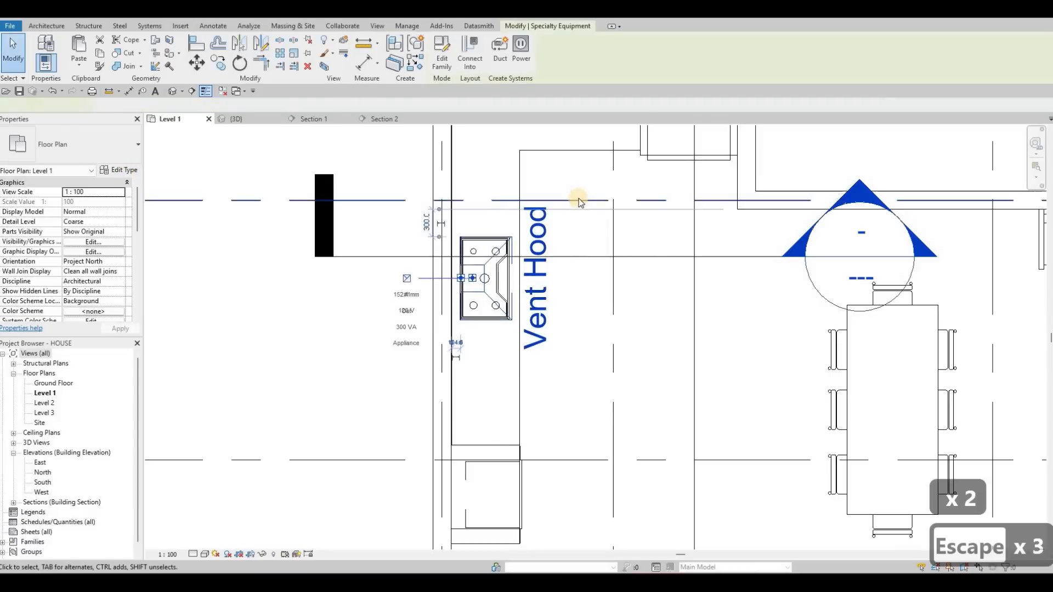
left_click(620, 249)
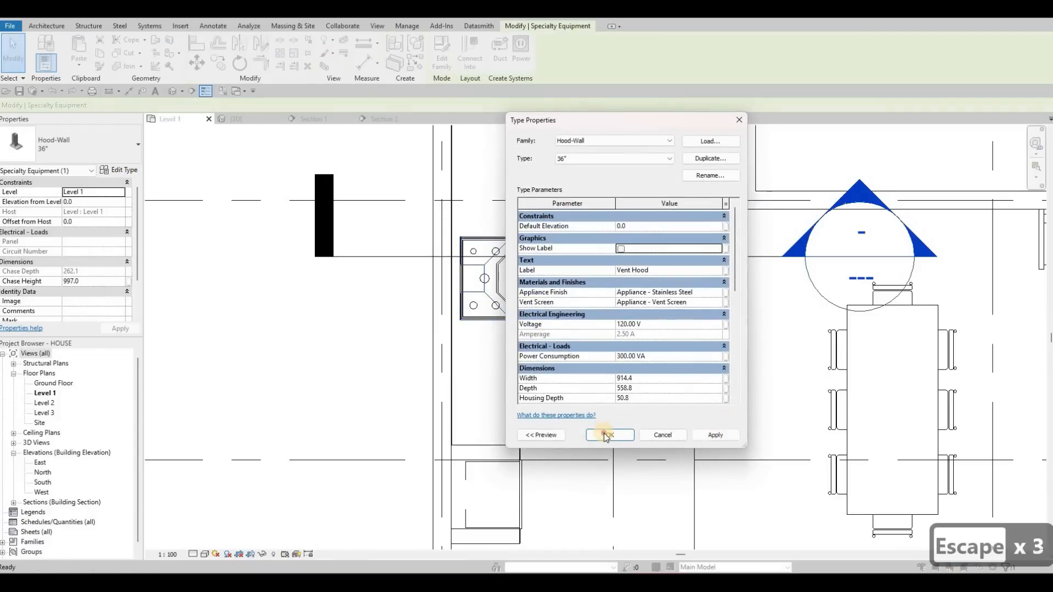
left_click(715, 435)
left_click(609, 435)
key("Escape")
key("Escape")
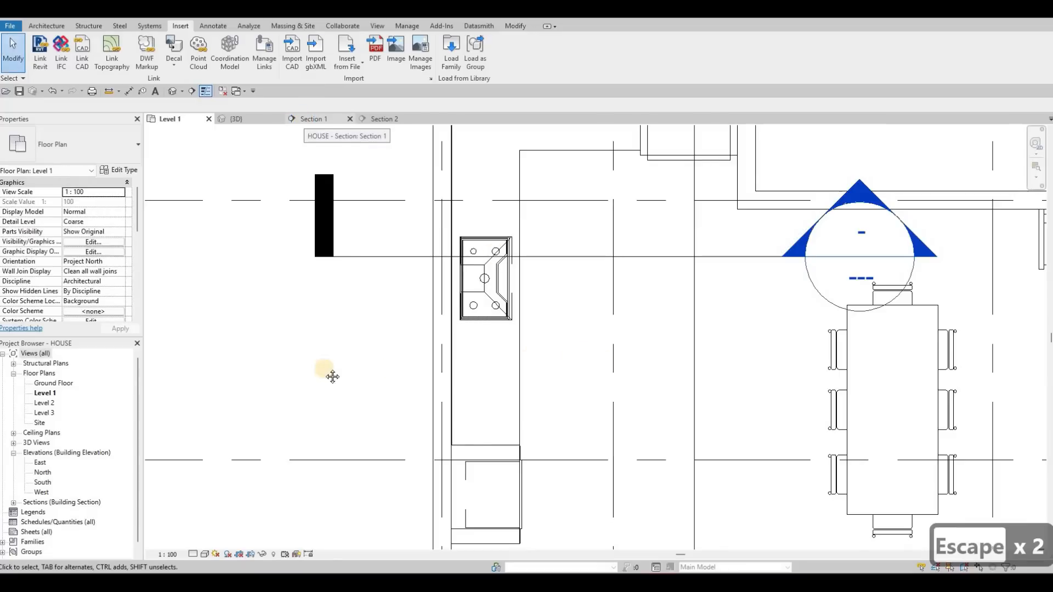
- In Section 1, move the range hood straight up 1640 mm above the cooktop
middle_click_drag(766, 358, 460, 367)
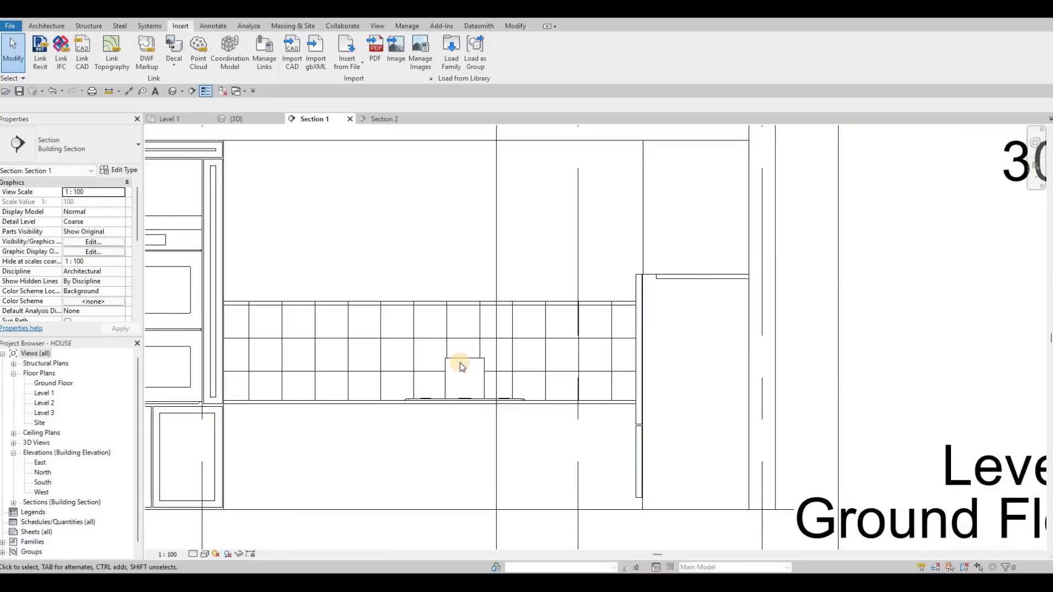
left_click(461, 367)
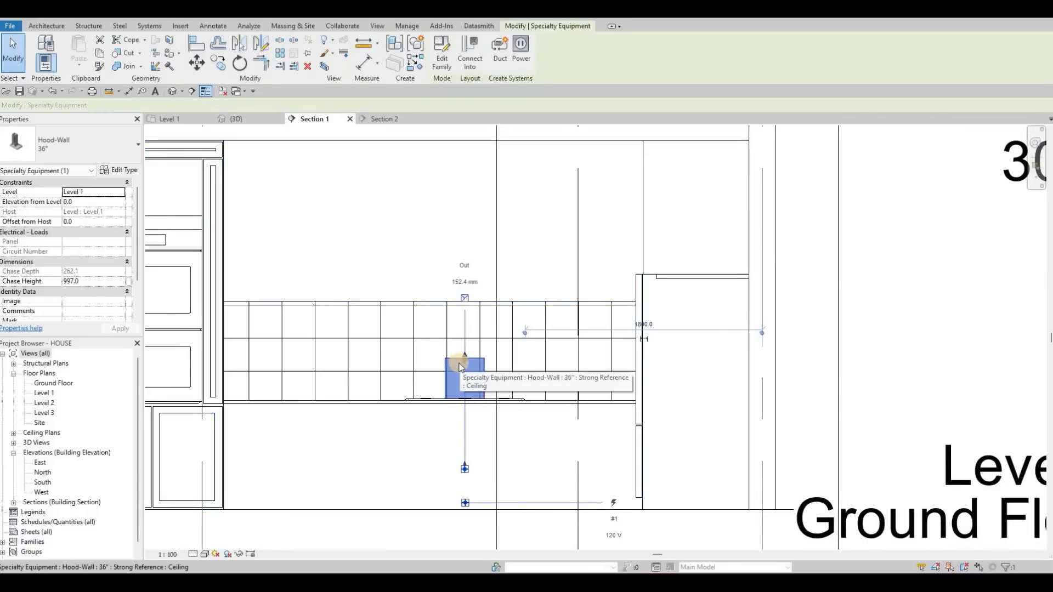
key("m")
key("v")
left_click(459, 371)
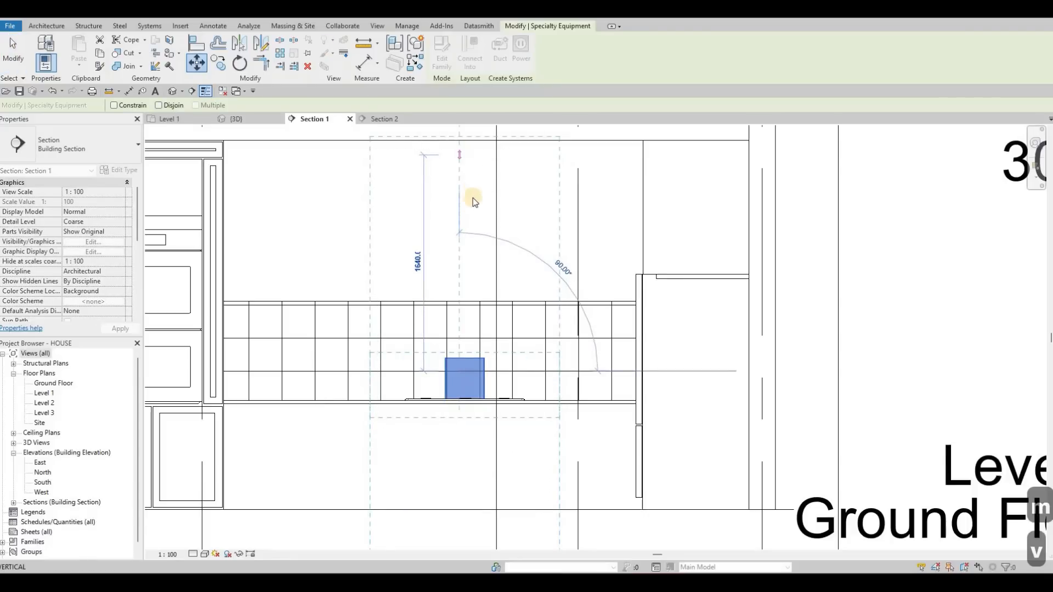
left_click(461, 278)
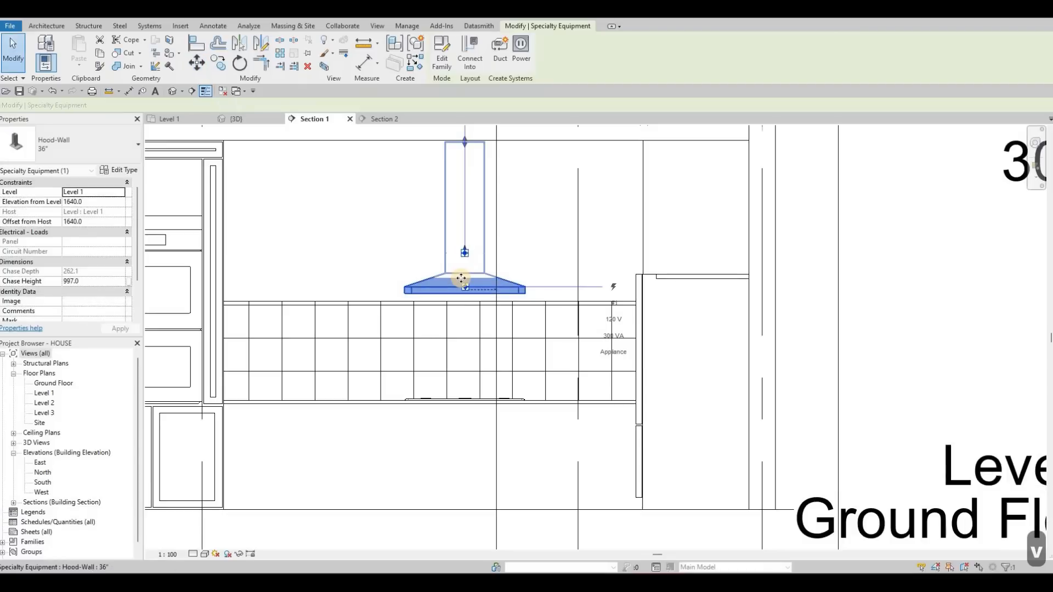
- Nudge the range hood down to an elevation of about 1360 mm so its canopy sits in front of the tile backsplash, and deselect it
key("Down")
key("Down")
key("Down")
key("Down")
key("Down")
key("Down")
key("Down")
key("Down")
key("Down")
key("Down")
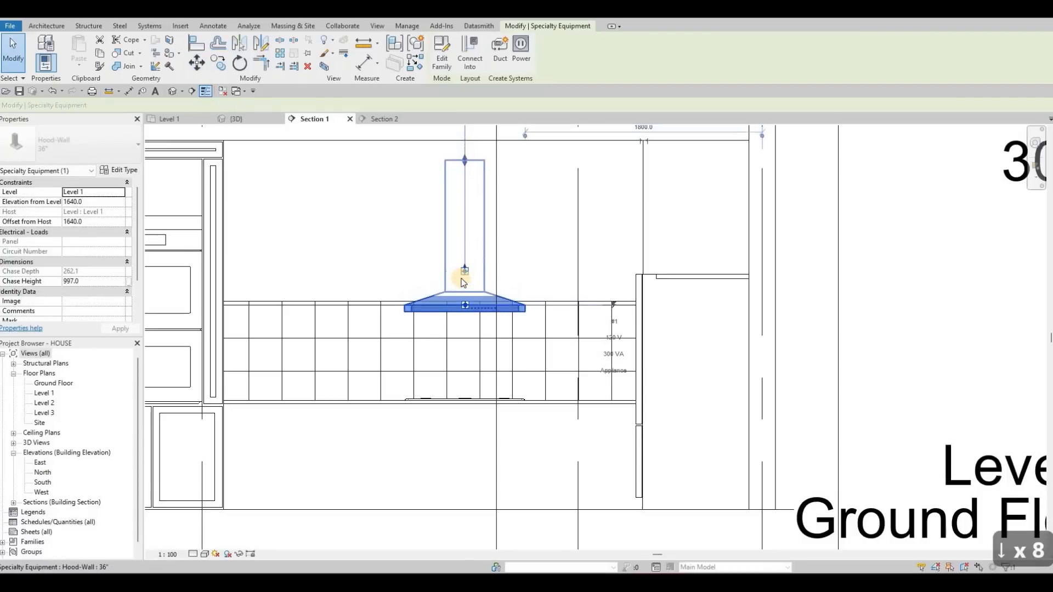
key("Down")
key("Down")
key("Down")
key("Down")
key("Down")
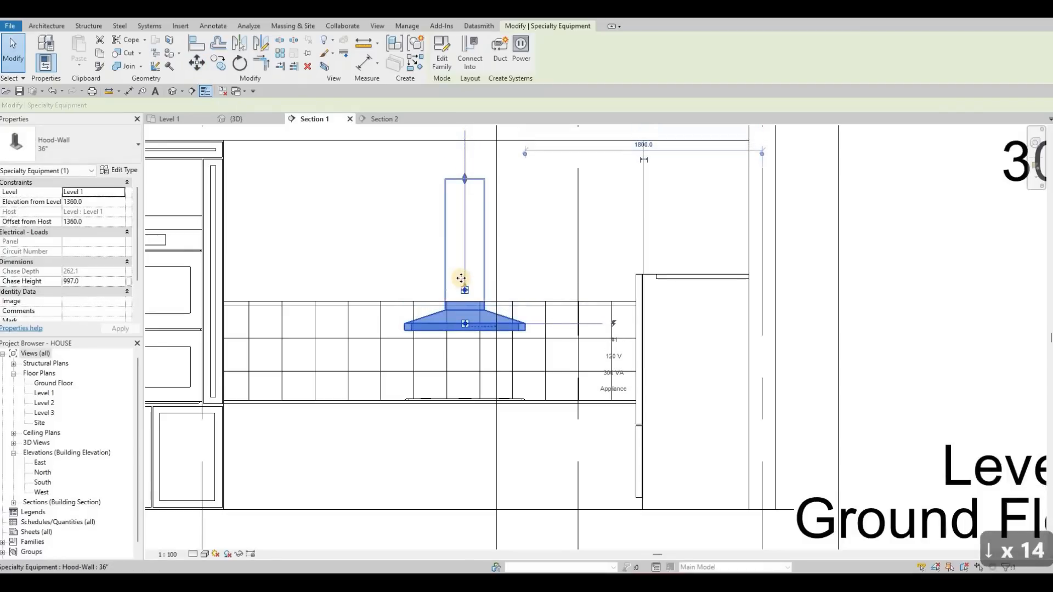
key("Escape")
key("Escape")
key("Escape")
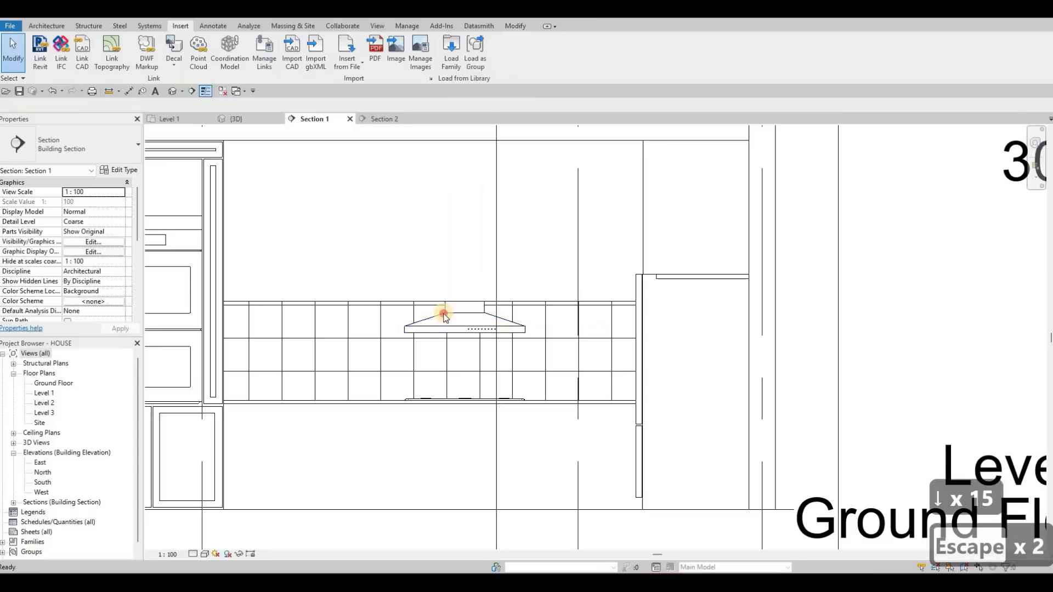
left_click(407, 329)
key("Escape")
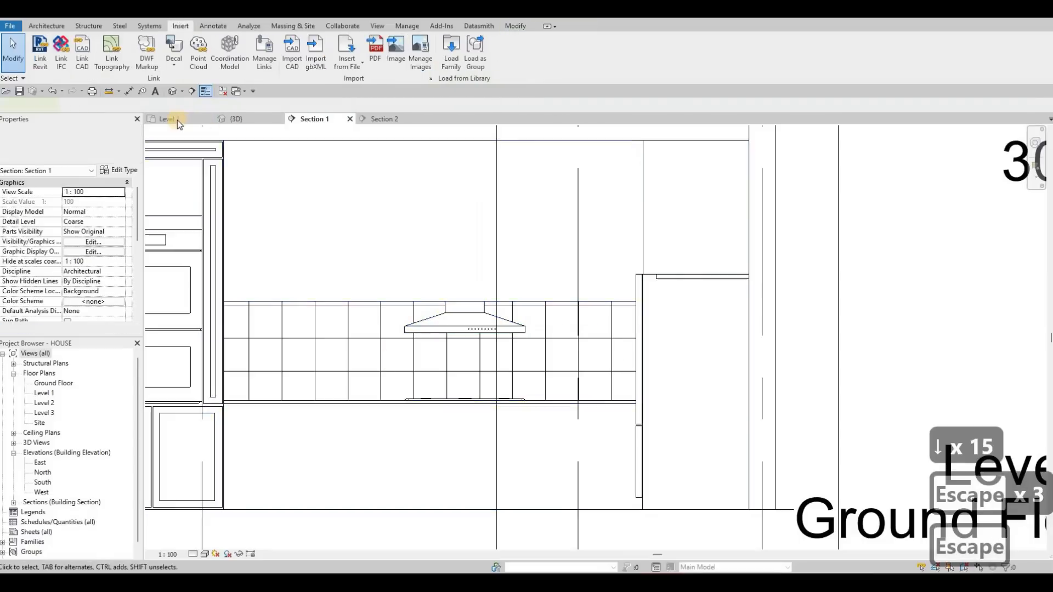
- Set the detail level of the 3D view to Fine and inspect the cooktop and range hood up close
left_click(233, 119)
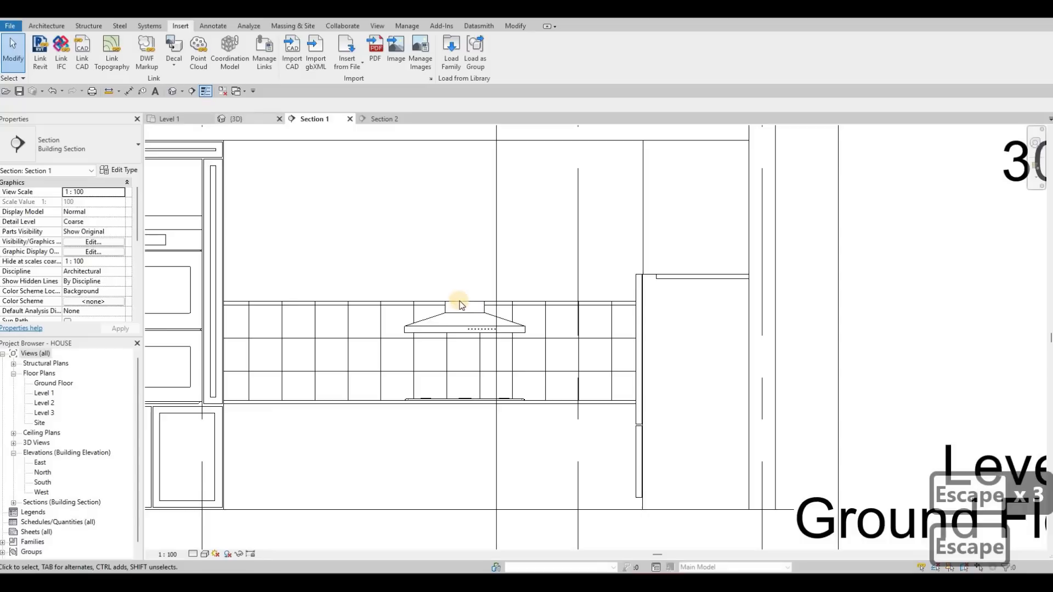
middle_click_drag(454, 301, 500, 298, "shift")
scroll(498, 298, "up", 3)
middle_click_drag(467, 350, 502, 399, "shift")
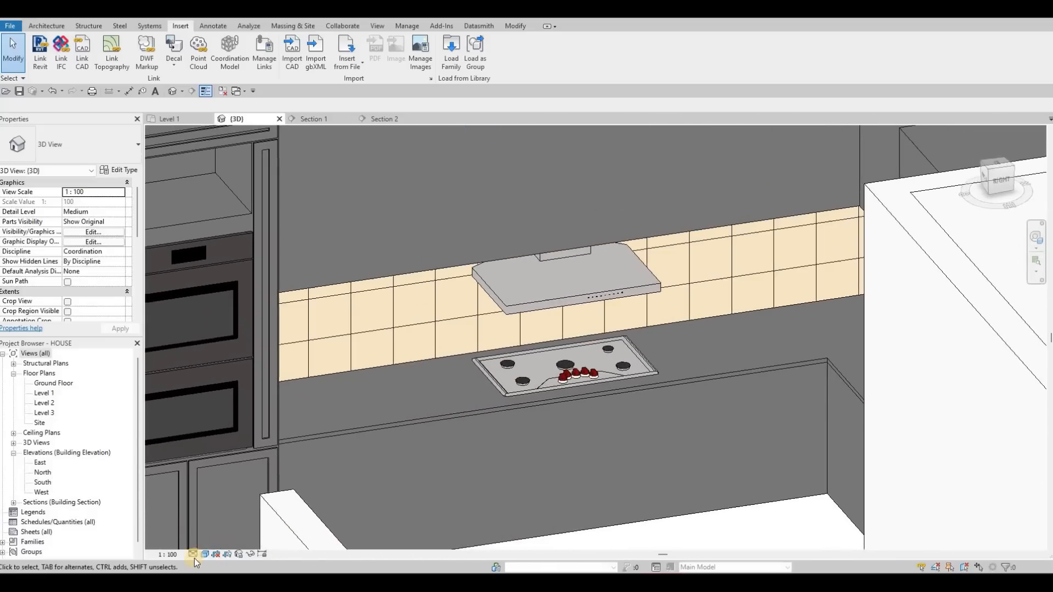
left_click(506, 386)
left_click(193, 553)
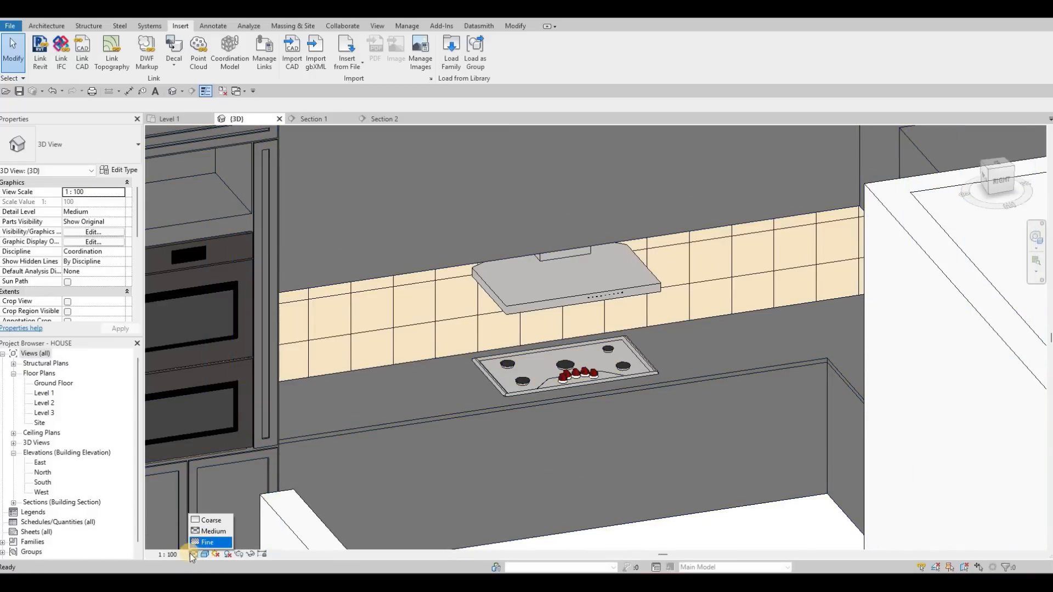
left_click(189, 554)
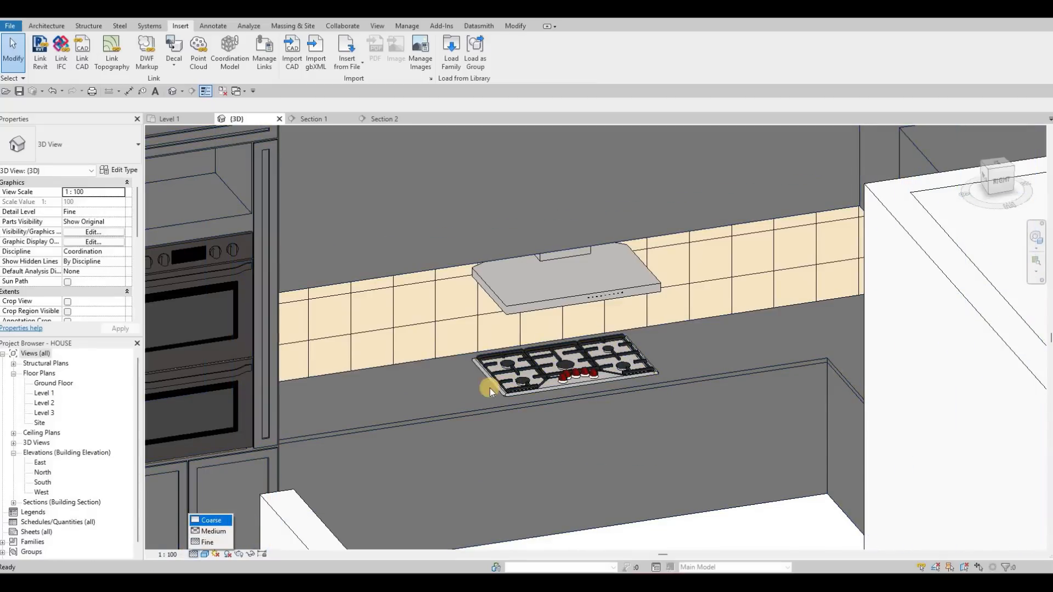
key("Escape")
key("Escape")
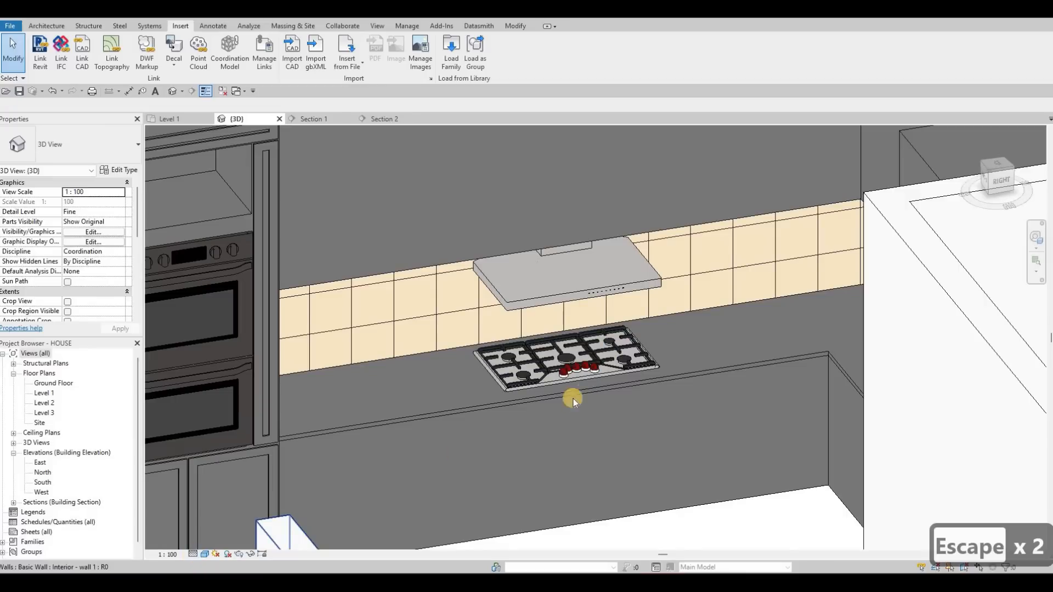
middle_click_drag(610, 432, 320, 442, "shift")
scroll(502, 412, "up", 6)
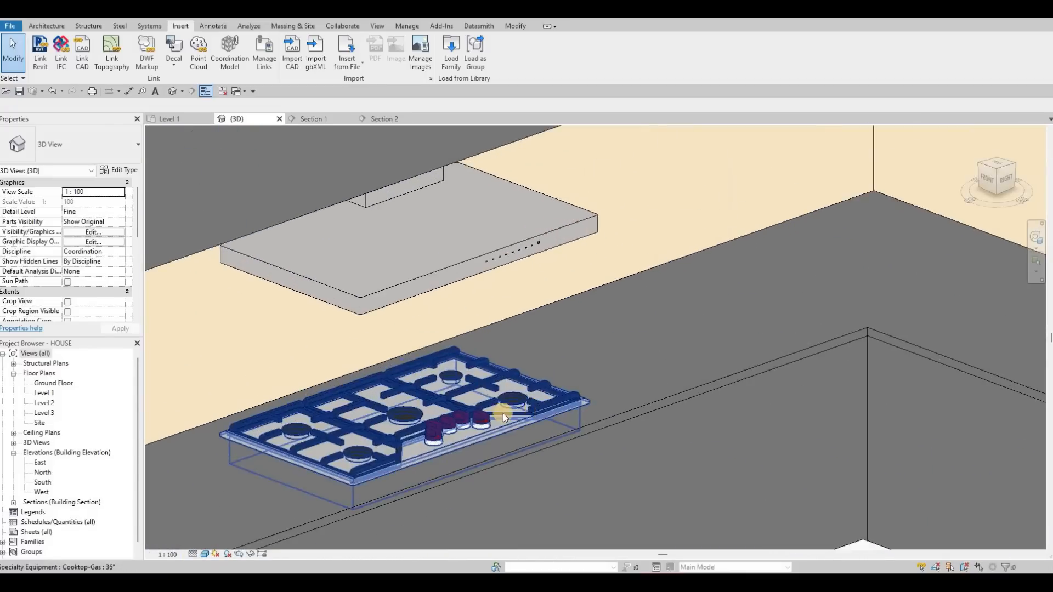
scroll(547, 436, "down", 3)
middle_click_drag(544, 400, 584, 377, "shift")
scroll(555, 396, "down", 6)
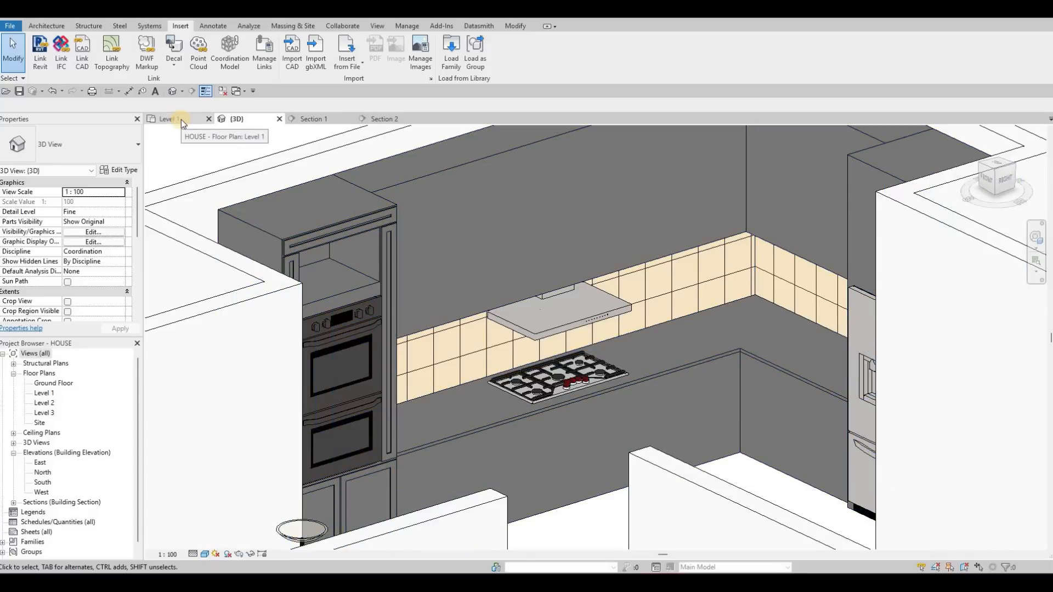
- Fit the whole Section 1 view on screen and set its detail level to Fine
left_click(321, 119)
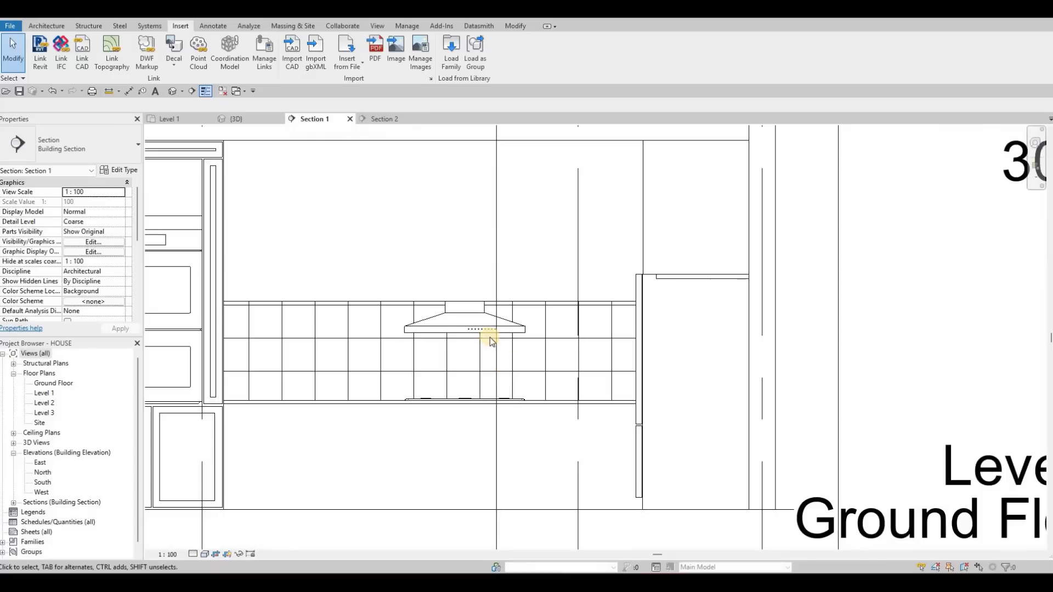
middle_click_drag(490, 337, 518, 270)
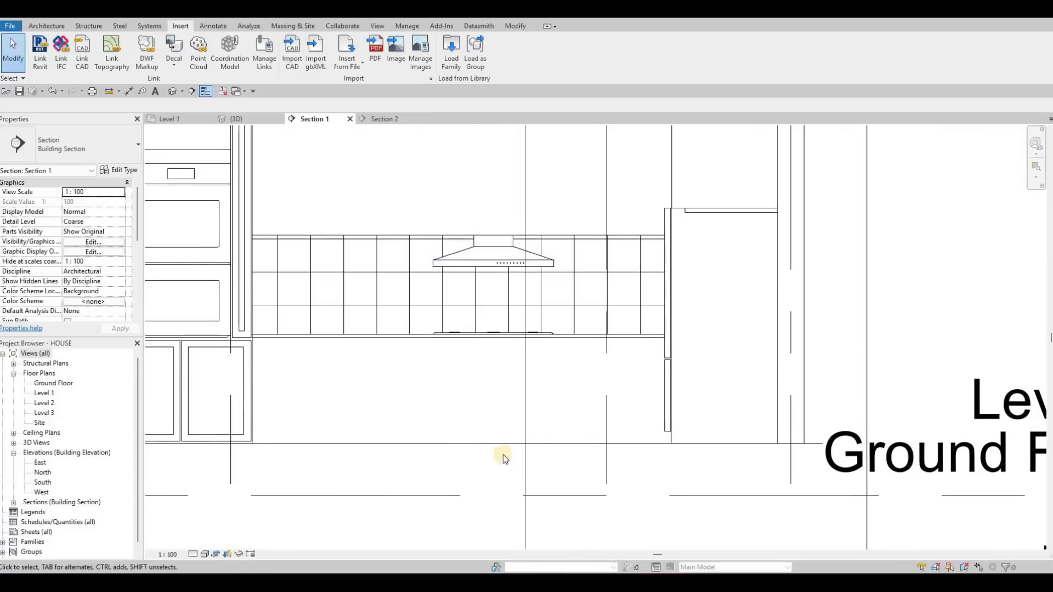
key("z")
key("f")
left_click(193, 553)
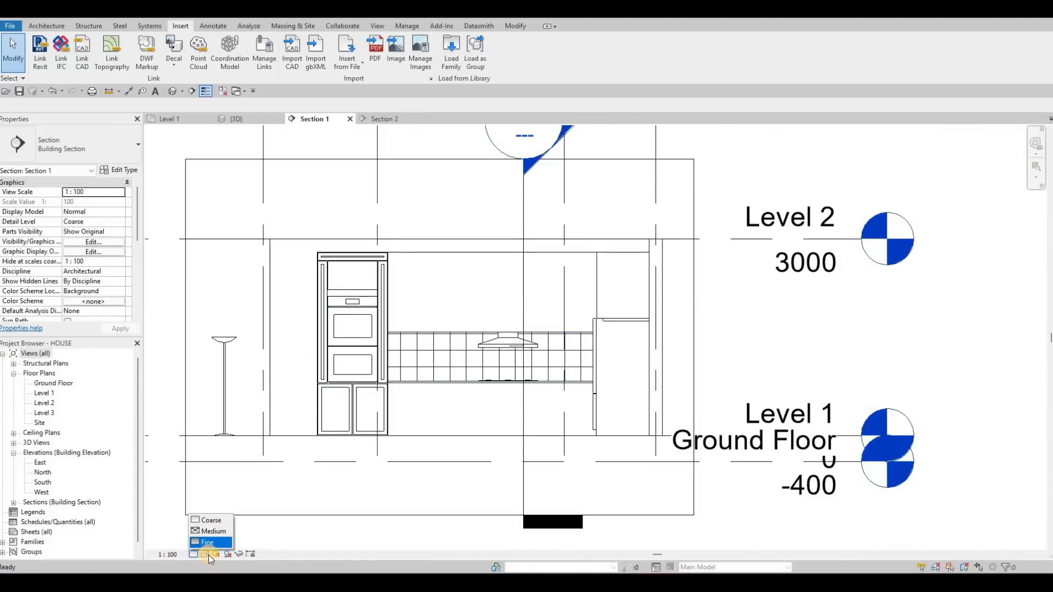
left_click(207, 542)
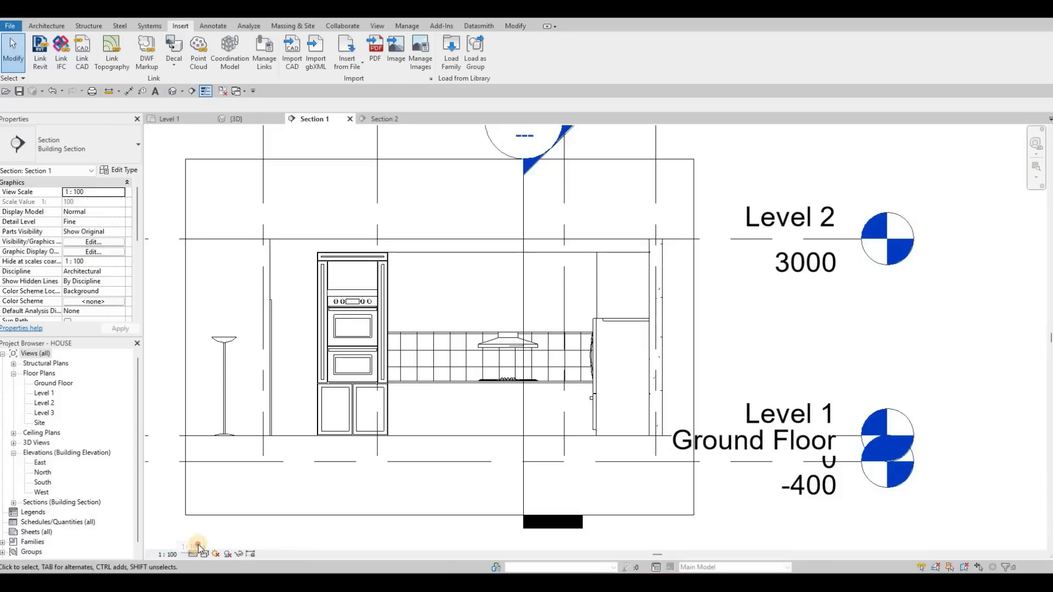
left_click(194, 555)
left_click(207, 542)
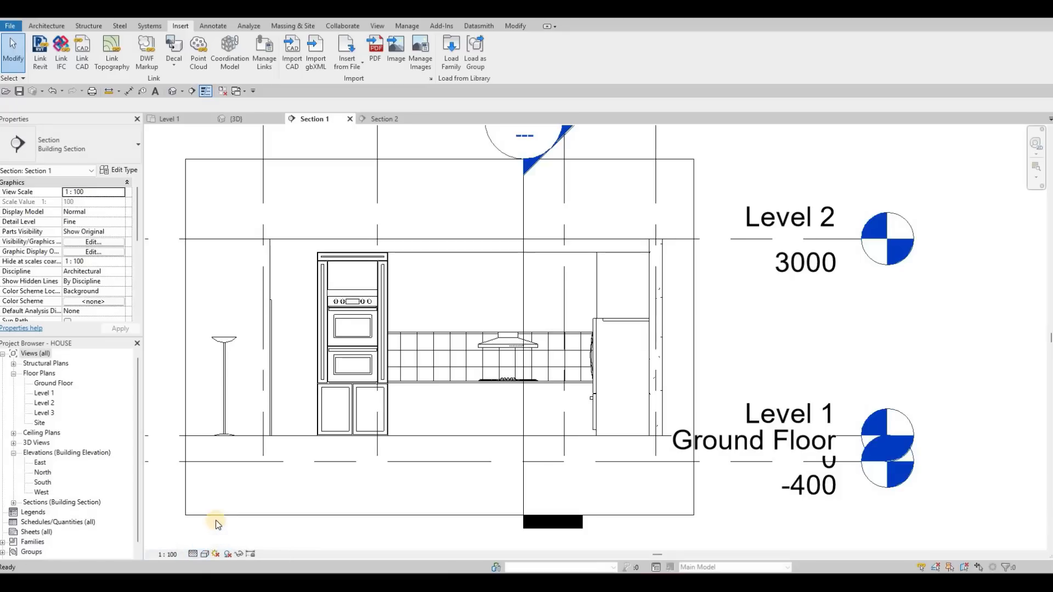
- Set the visual style of Section 1 to Shaded
left_click(205, 554)
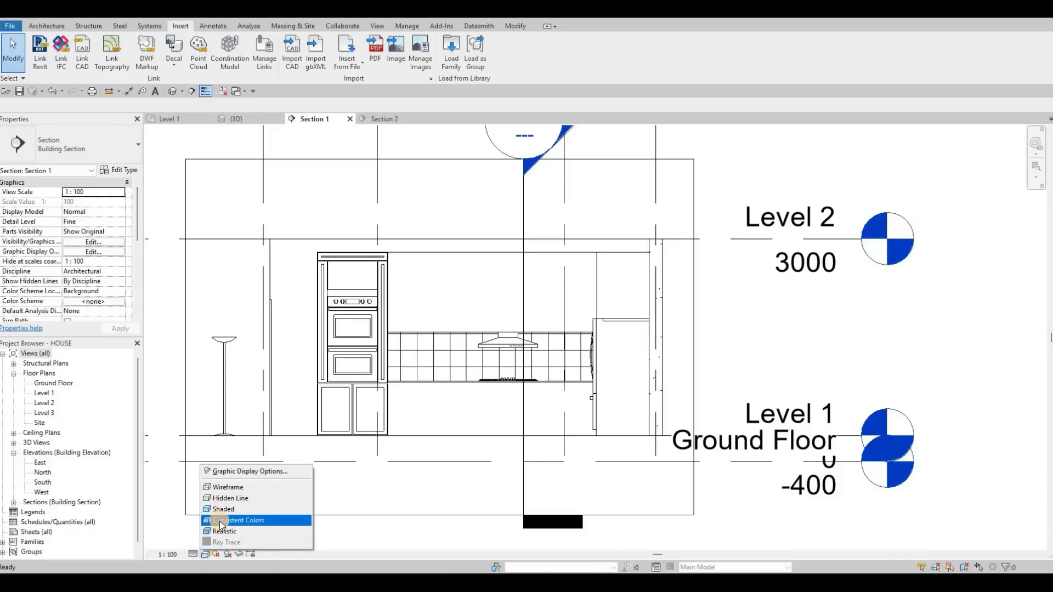
left_click(223, 510)
left_click(207, 555)
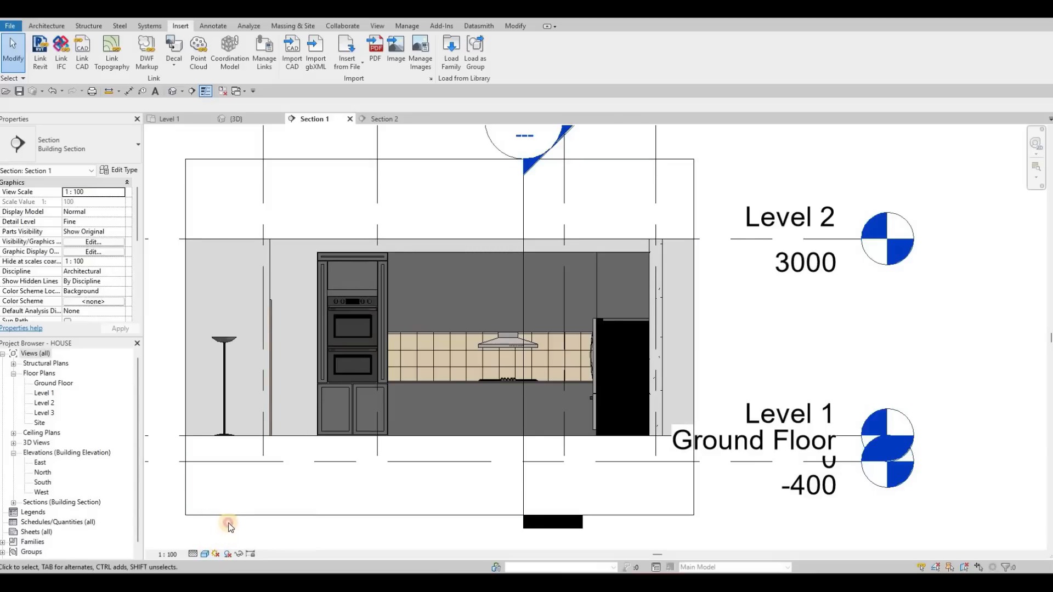
- Examine the range hood, tile backsplash, cooktop and base cabinets up close in Section 1
left_click(238, 520)
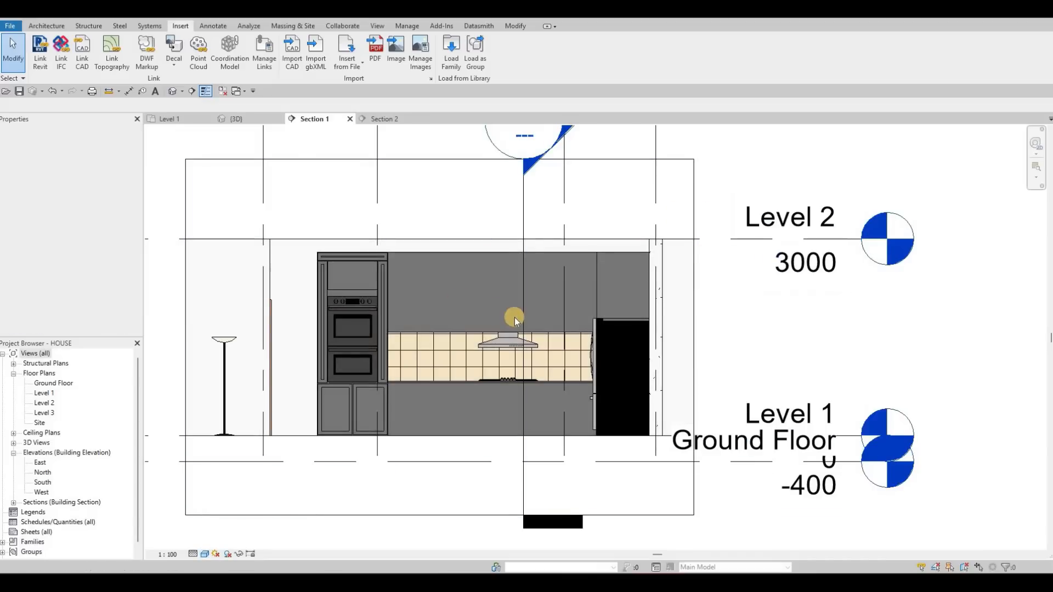
scroll(500, 284, "up", 2)
middle_click_drag(442, 298, 453, 258)
scroll(485, 334, "up", 1)
middle_click_drag(477, 386, 501, 325)
scroll(500, 324, "down", 1)
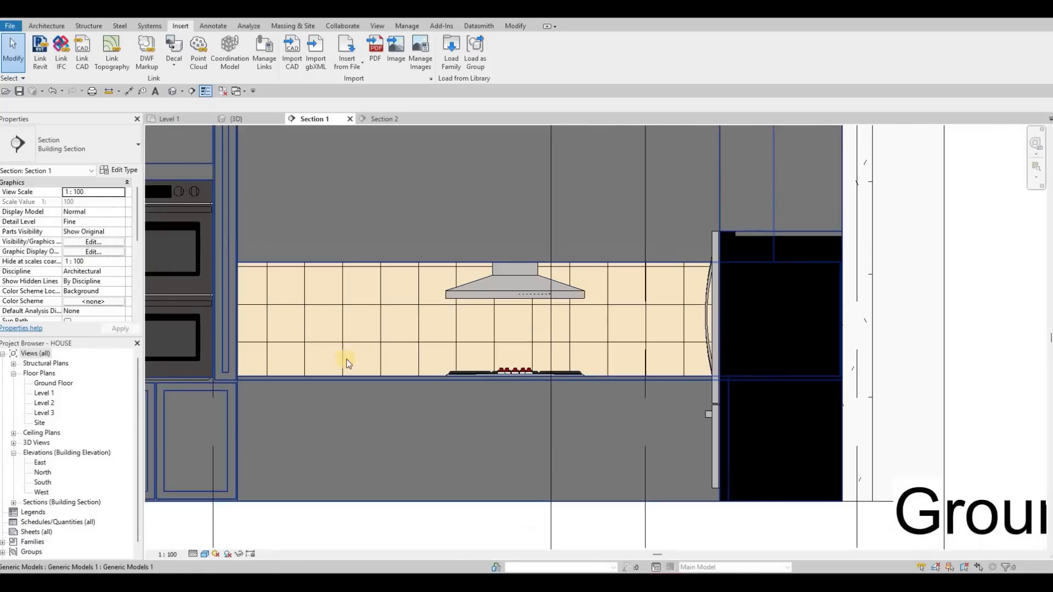
middle_click_drag(339, 238, 354, 182)
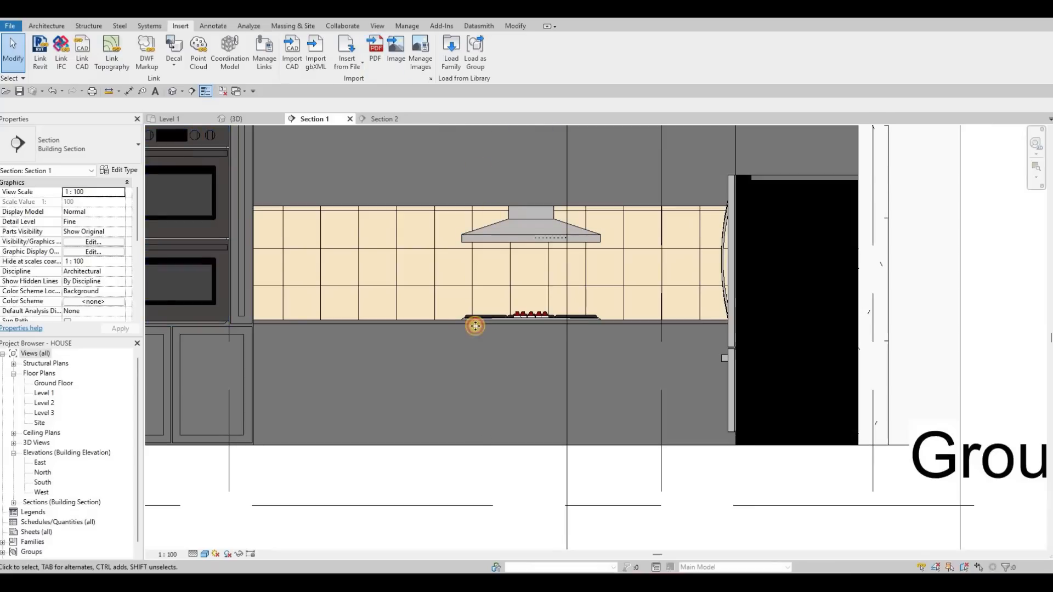
- Open the kitchen cabinetry generic model for in-place editing
left_click(445, 306)
scroll(445, 305, "down", 2)
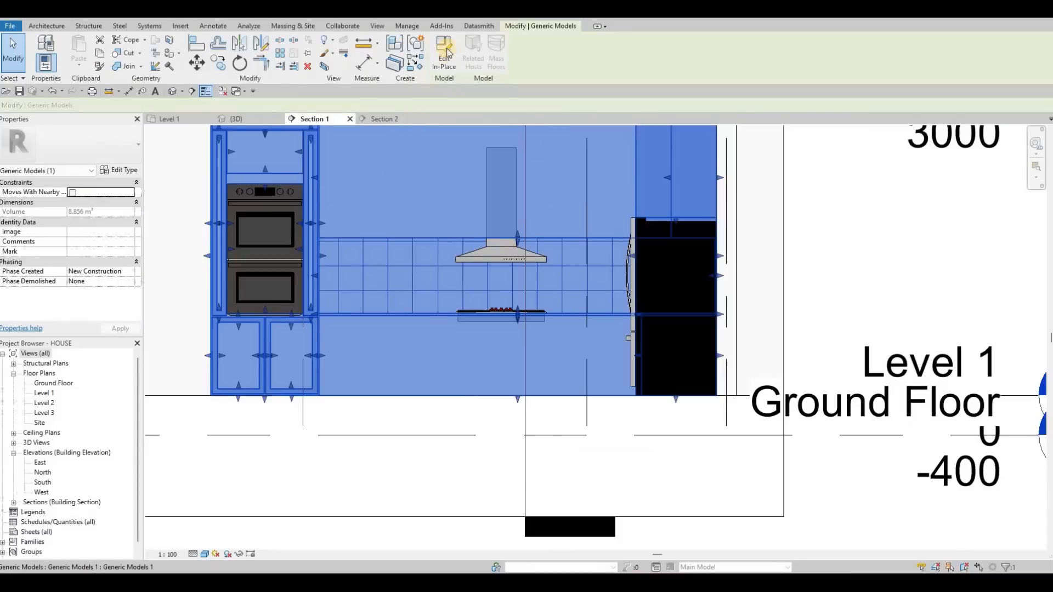
left_click(445, 54)
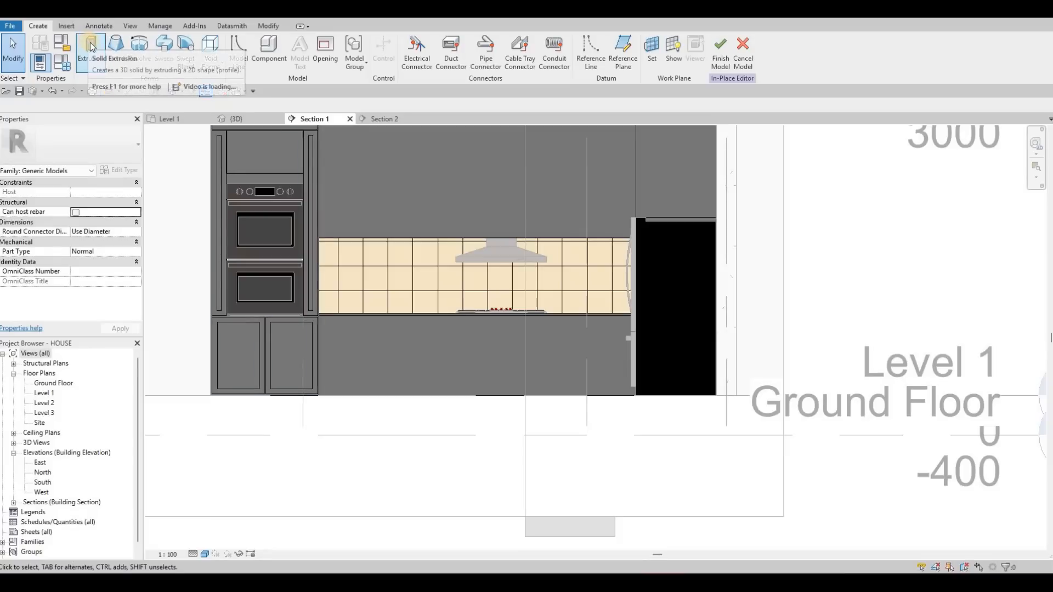
- Start a solid extrusion with the front face of the plain base cabinets as work plane and set its end to 5 mm
left_click(91, 49)
left_click(510, 358)
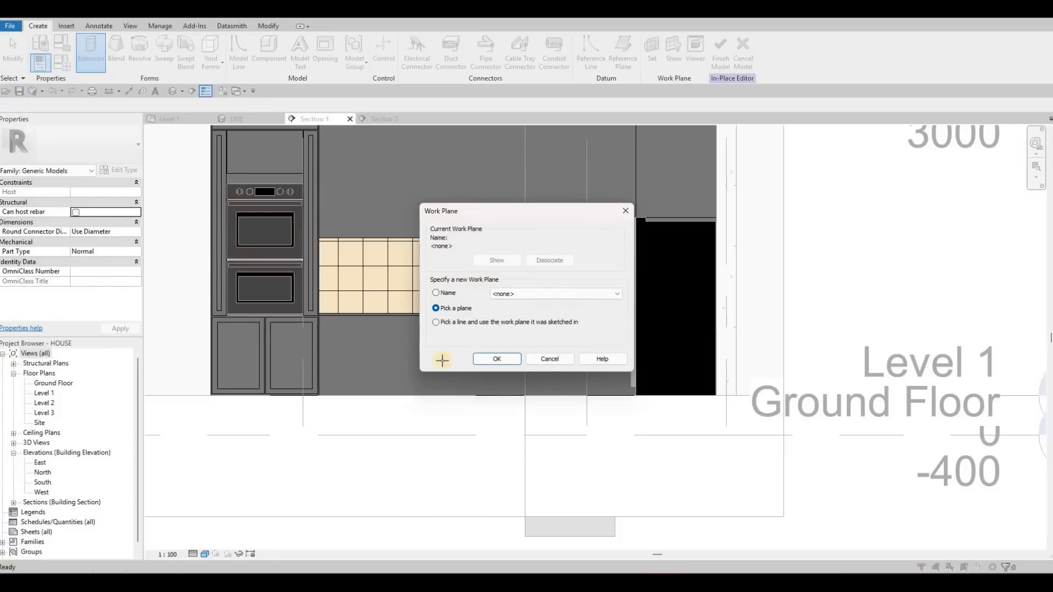
key("Return")
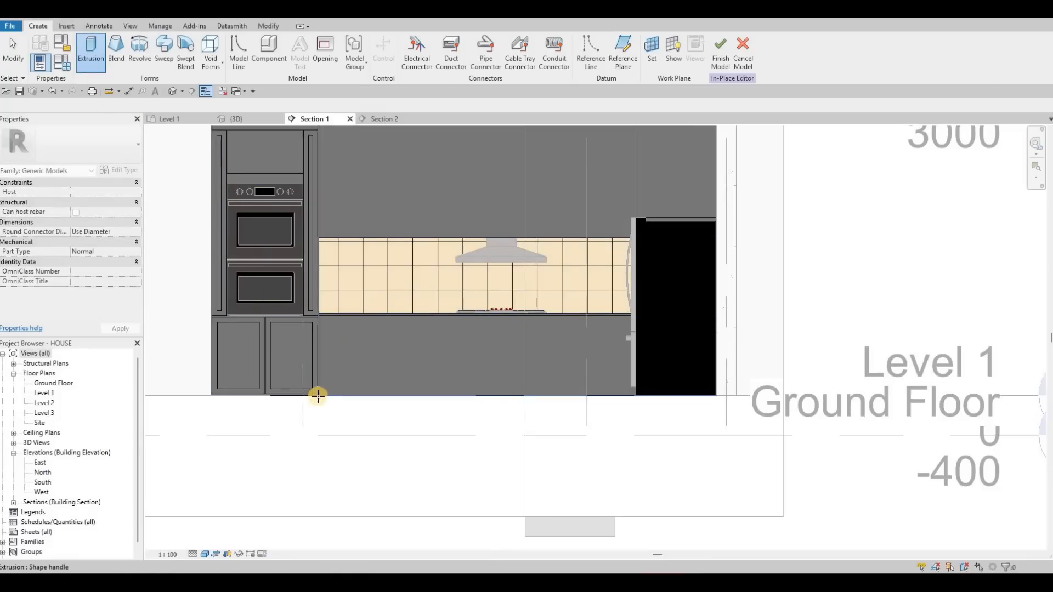
scroll(308, 395, "up", 4)
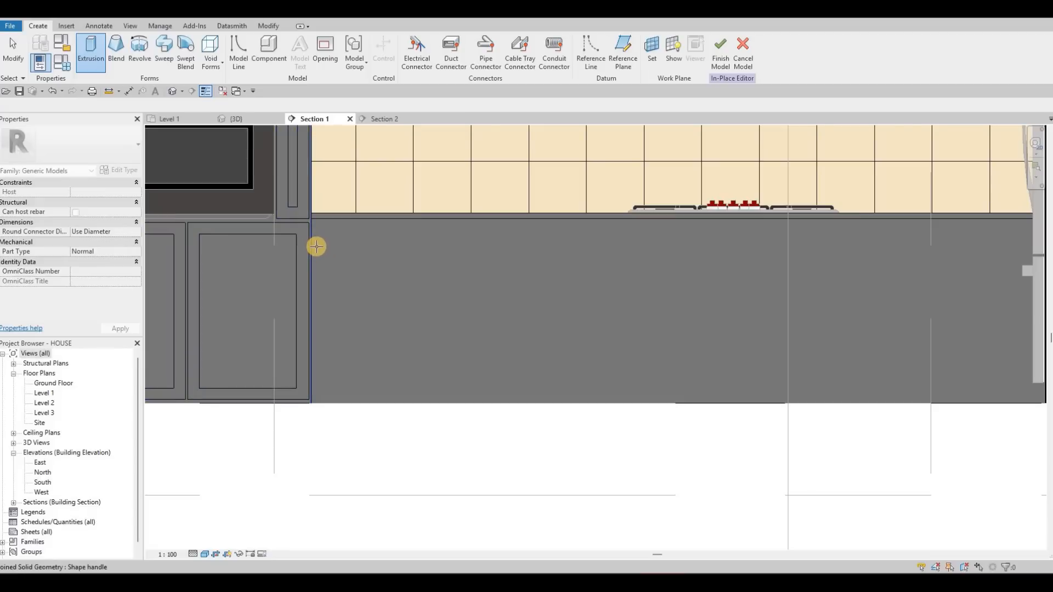
key("Tab")
key("Tab")
double_click(324, 223)
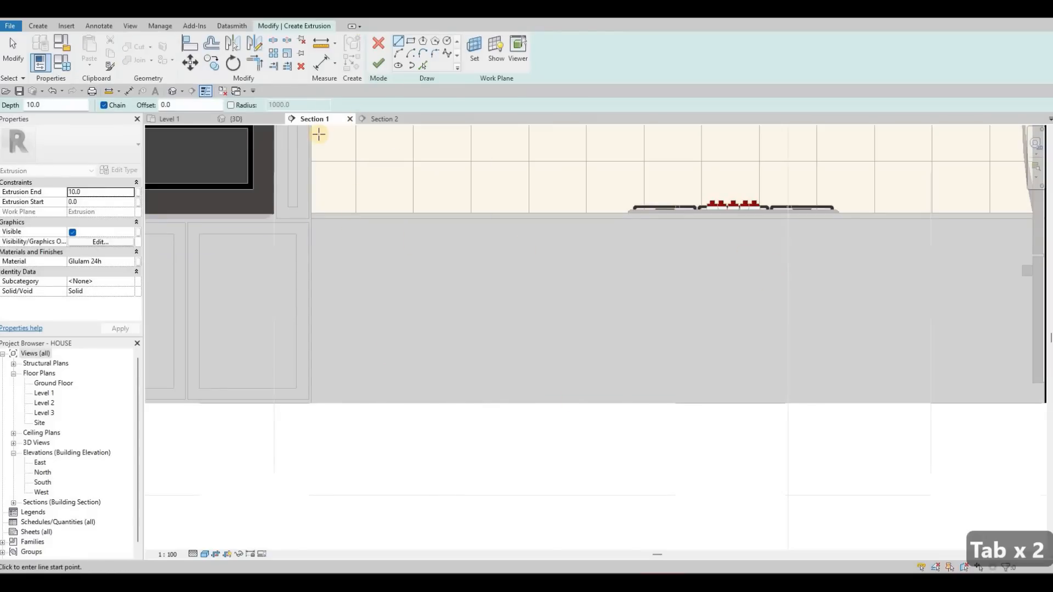
left_click(96, 190)
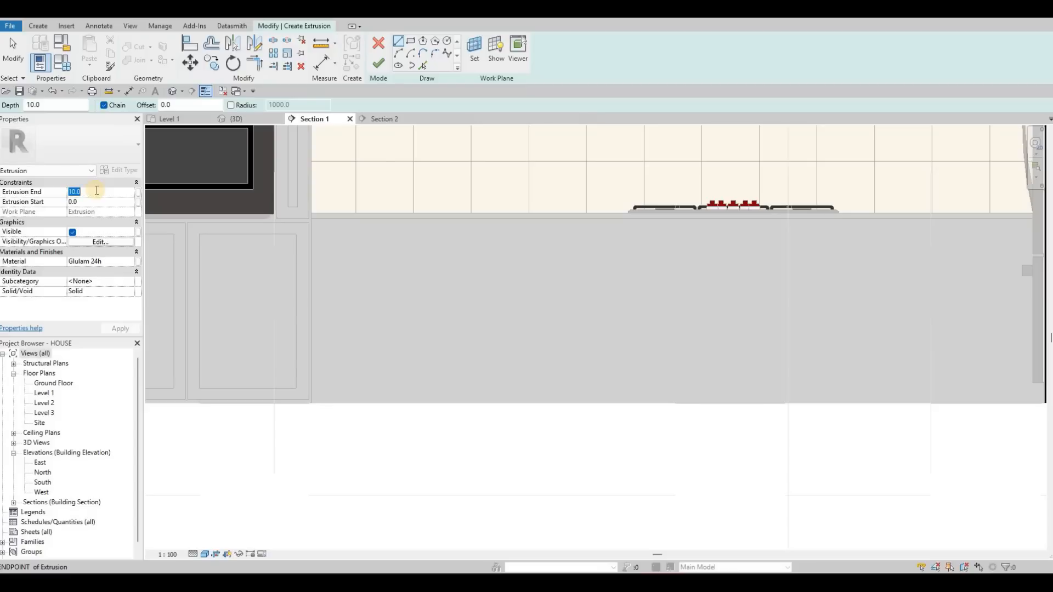
type("5")
key("Return")
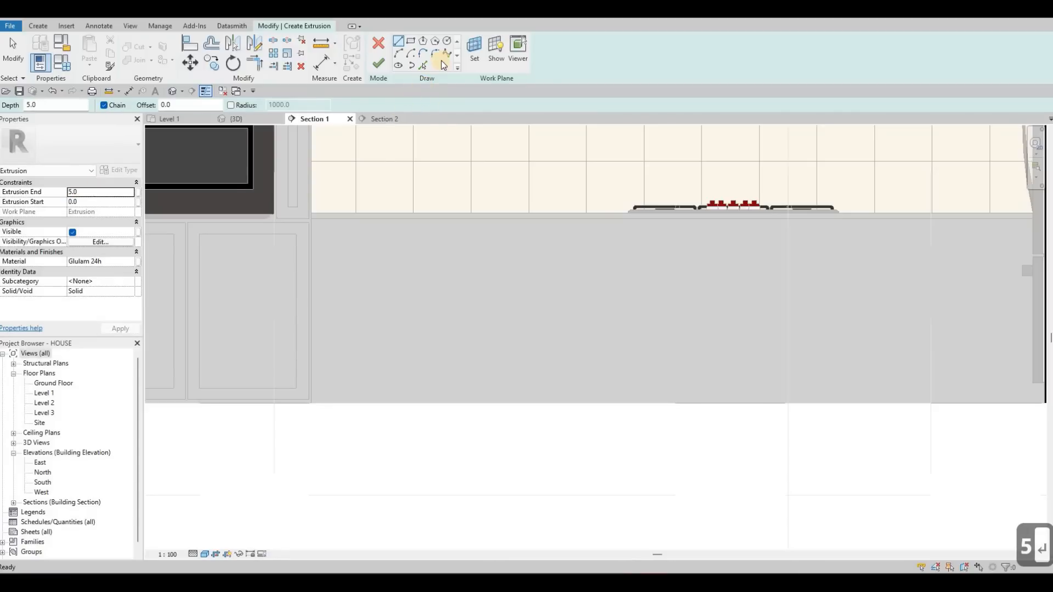
- Sketch a rectangle offset 10 mm inside the plain base cabinet front, spanning from the oven cabinet to the refrigerator
left_click(411, 42)
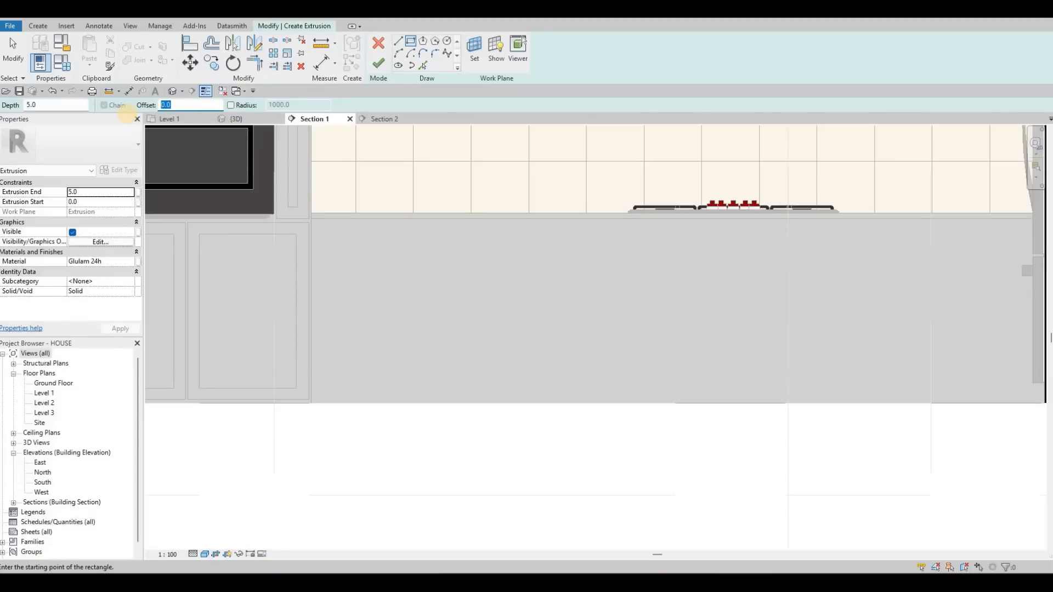
type("0")
key("BackSpace")
type("10")
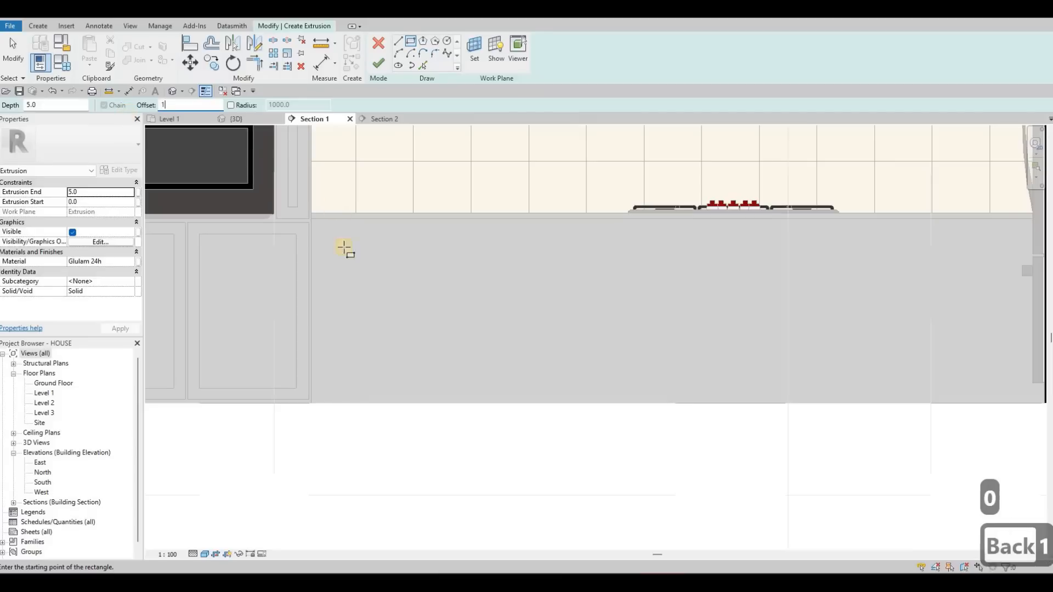
key("Return")
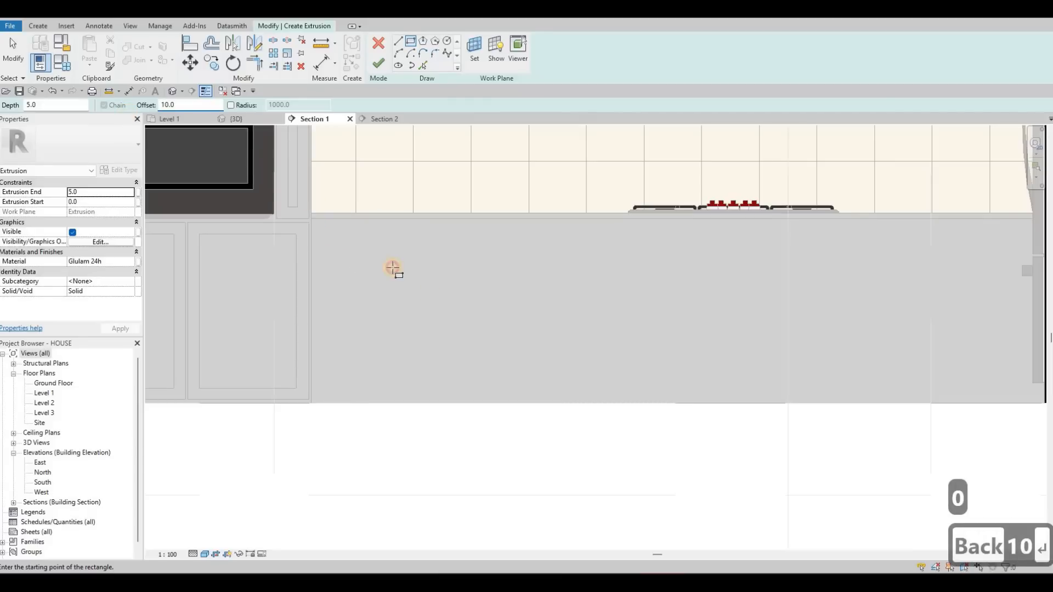
left_click(435, 296)
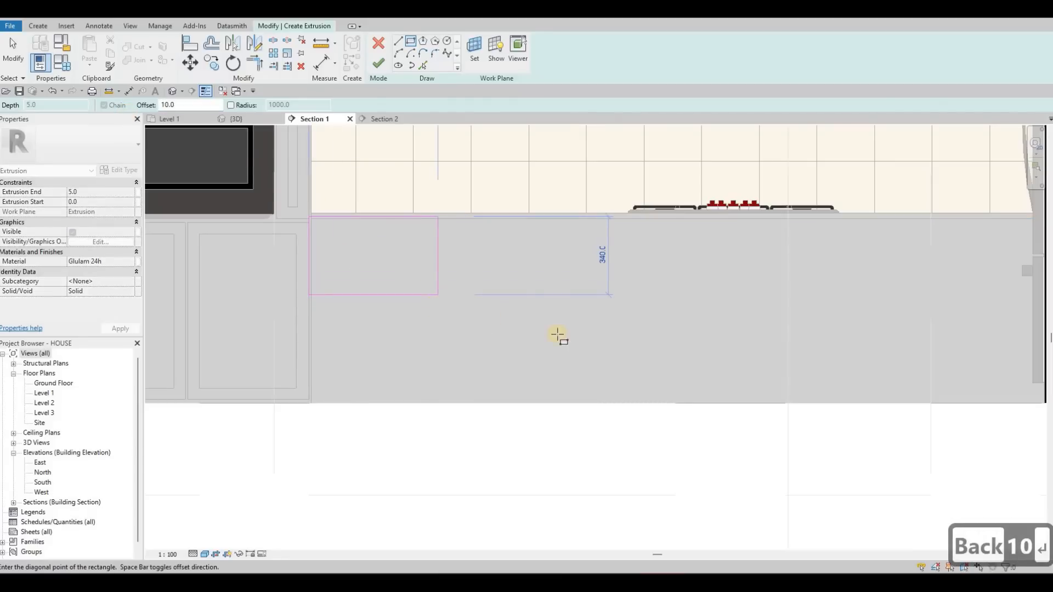
scroll(693, 357, "down", 3)
scroll(813, 373, "up", 5)
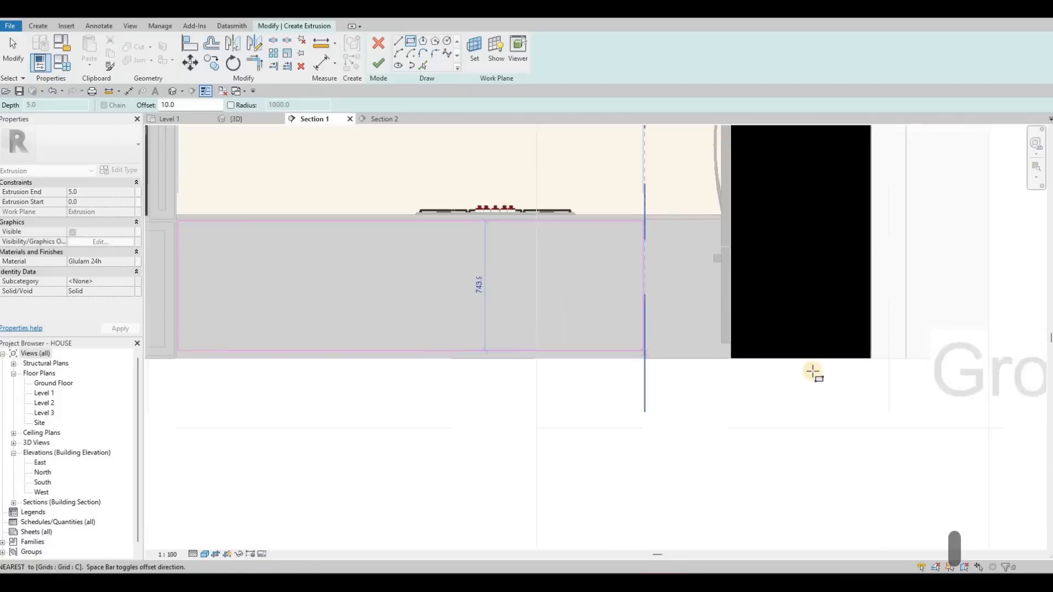
scroll(813, 373, "up", 3)
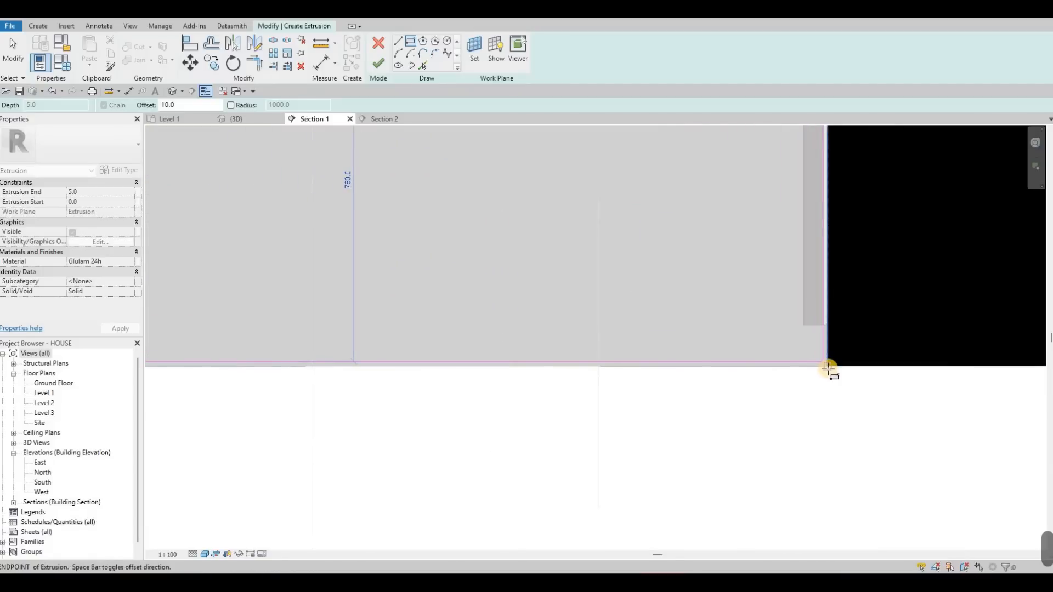
left_click(706, 312)
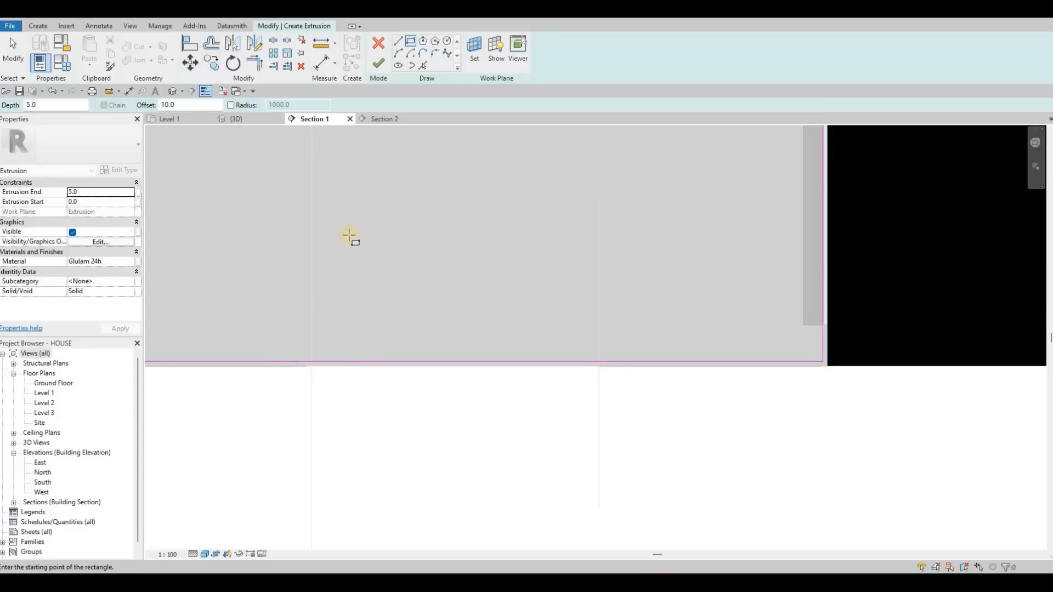
scroll(347, 235, "down", 4)
scroll(269, 215, "up", 5)
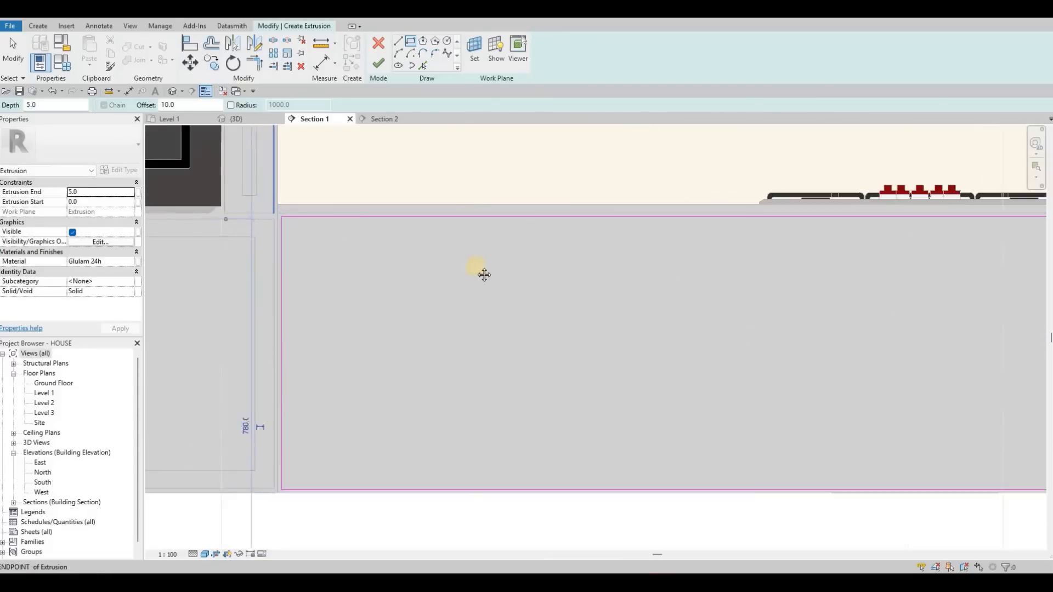
scroll(478, 244, "down", 4)
middle_click_drag(409, 153, 329, 150)
key("Escape")
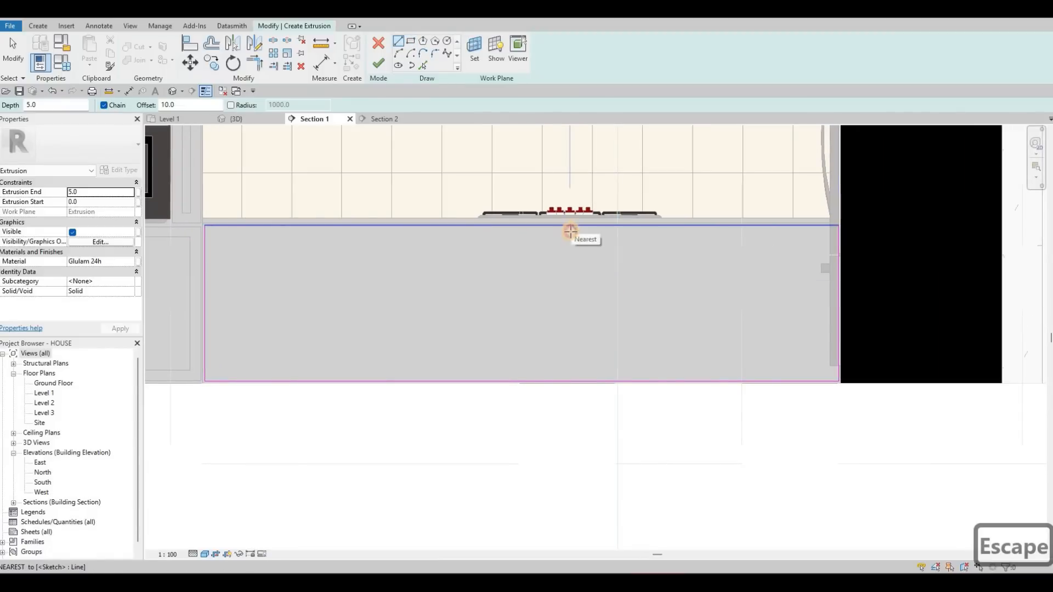
- With the offset set to 0, draw a vertical divider line across the rectangle's full height below the cooktop's centre
left_click(573, 357)
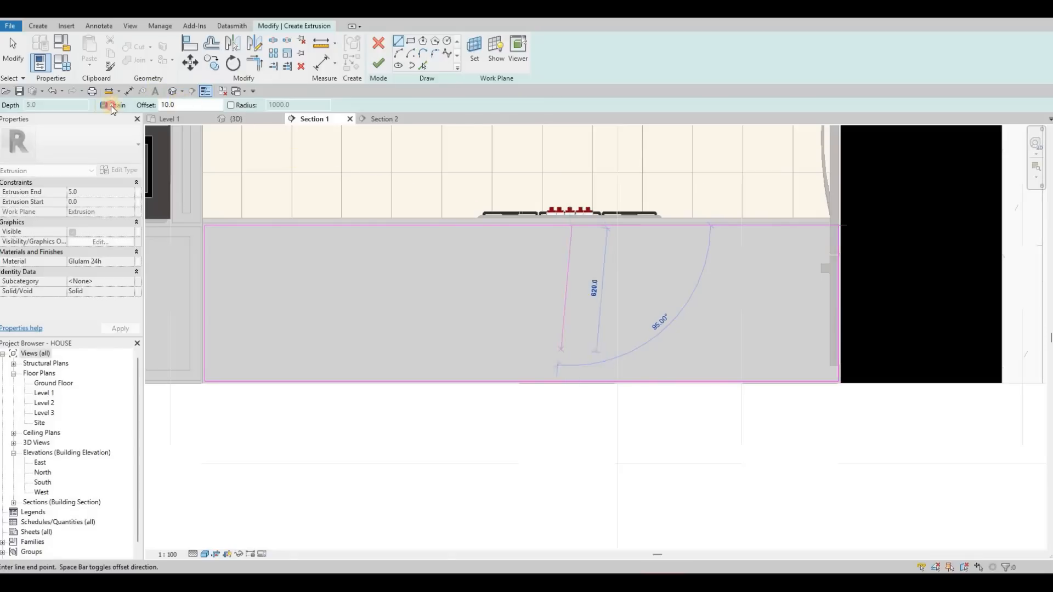
key("Escape")
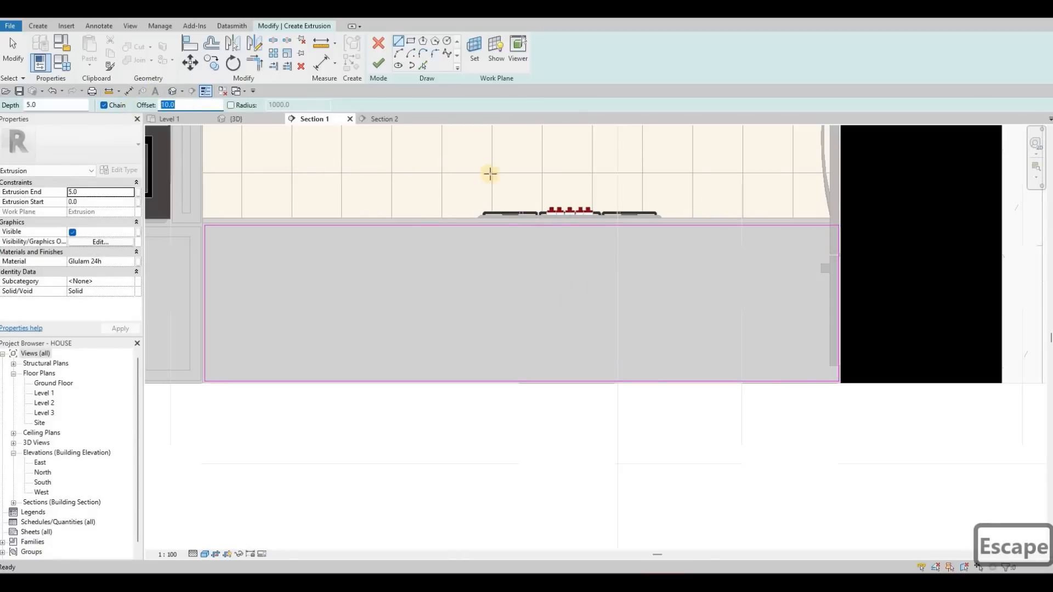
type("0")
key("Return")
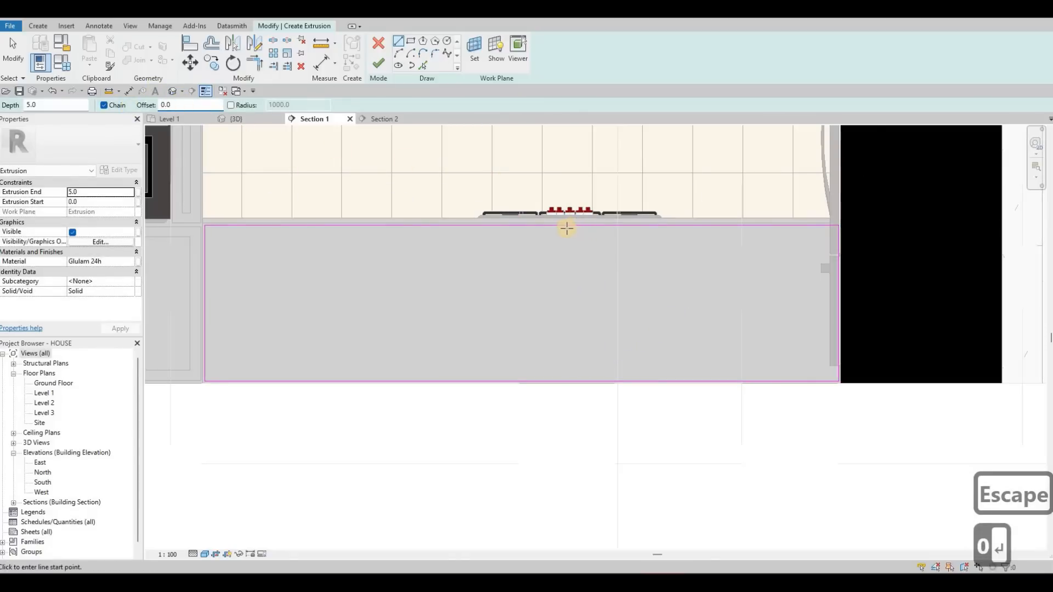
scroll(567, 229, "up", 2)
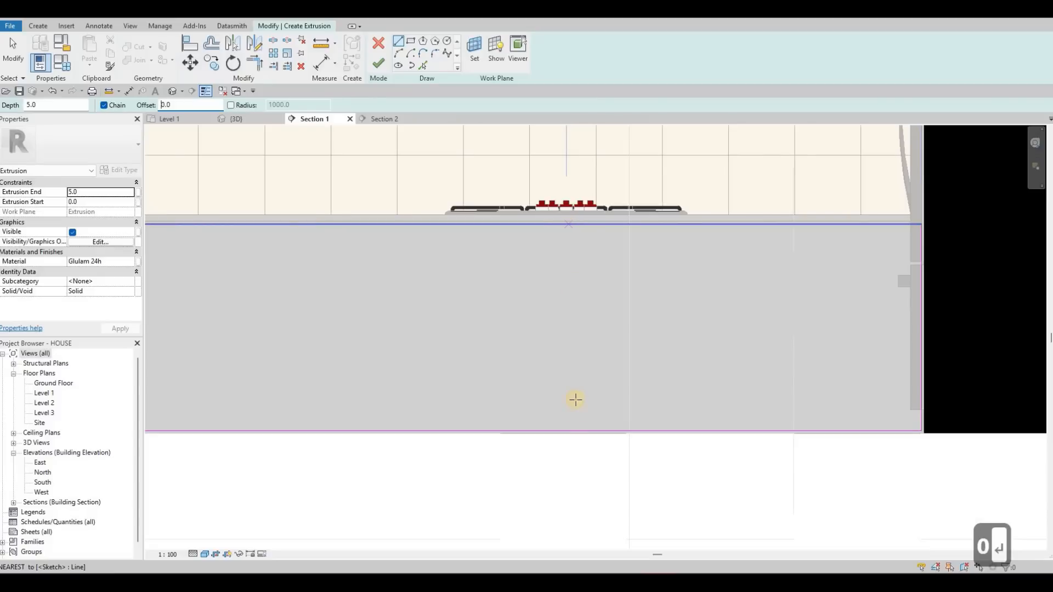
left_click(569, 434)
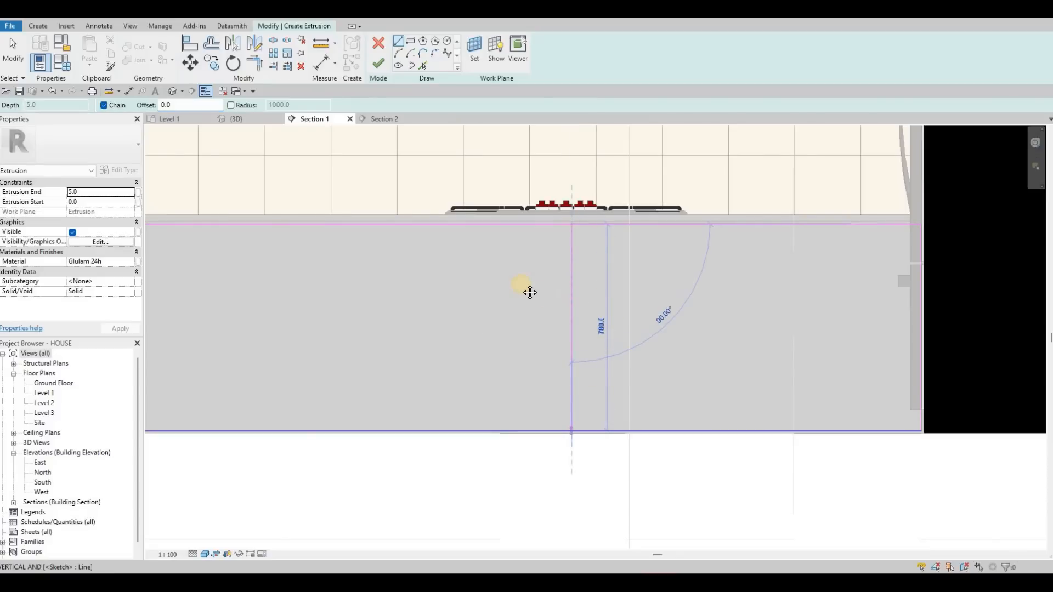
key("Escape")
scroll(521, 291, "down", 2)
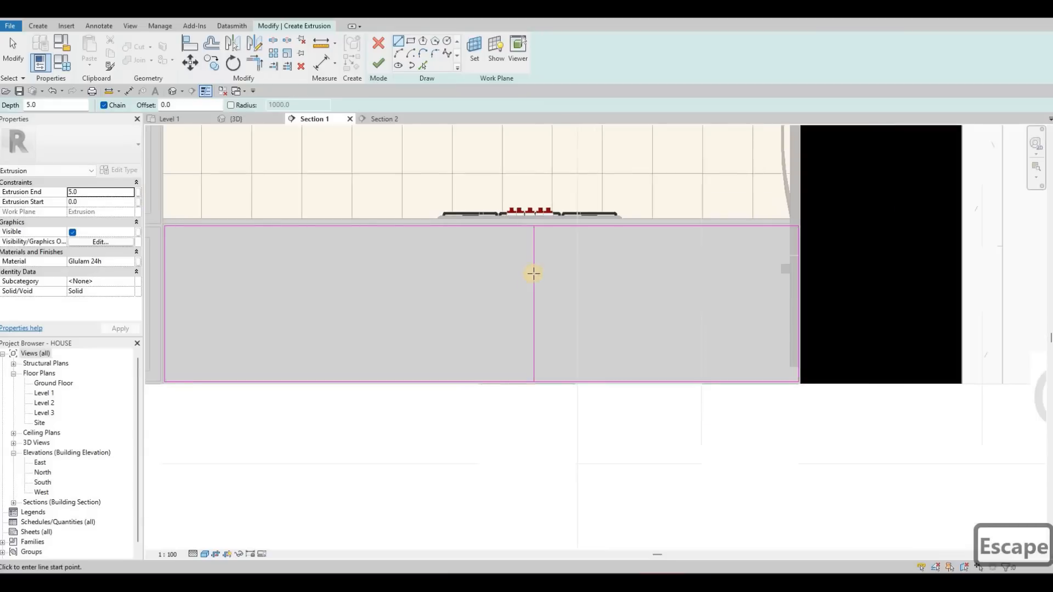
- Copy the vertical divider line 480 mm to the right, towards the refrigerator
middle_click_drag(534, 273, 545, 273)
key("Escape")
key("Escape")
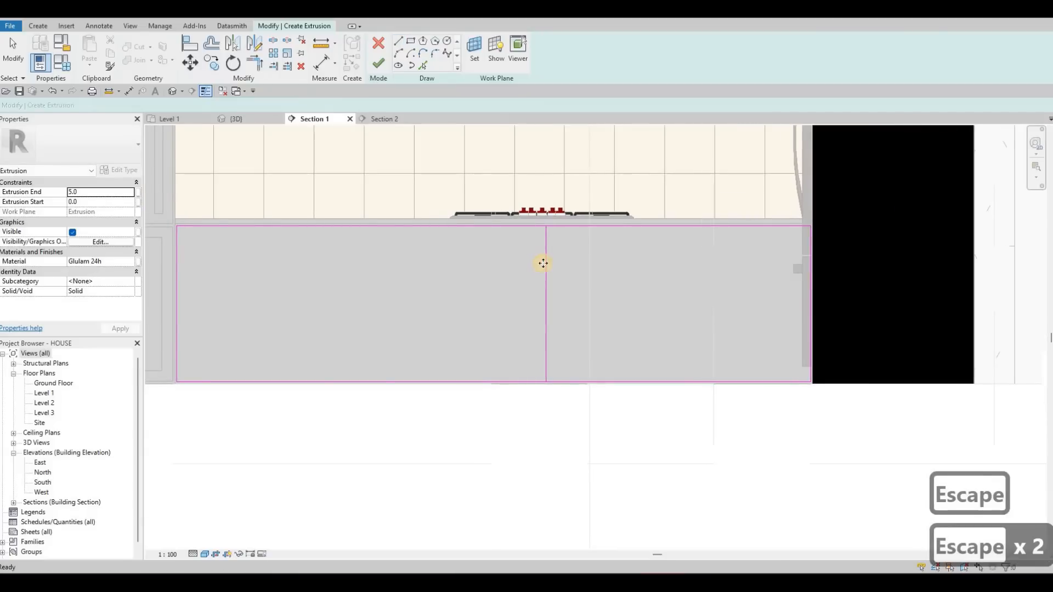
left_click(544, 266)
key("c")
key("o")
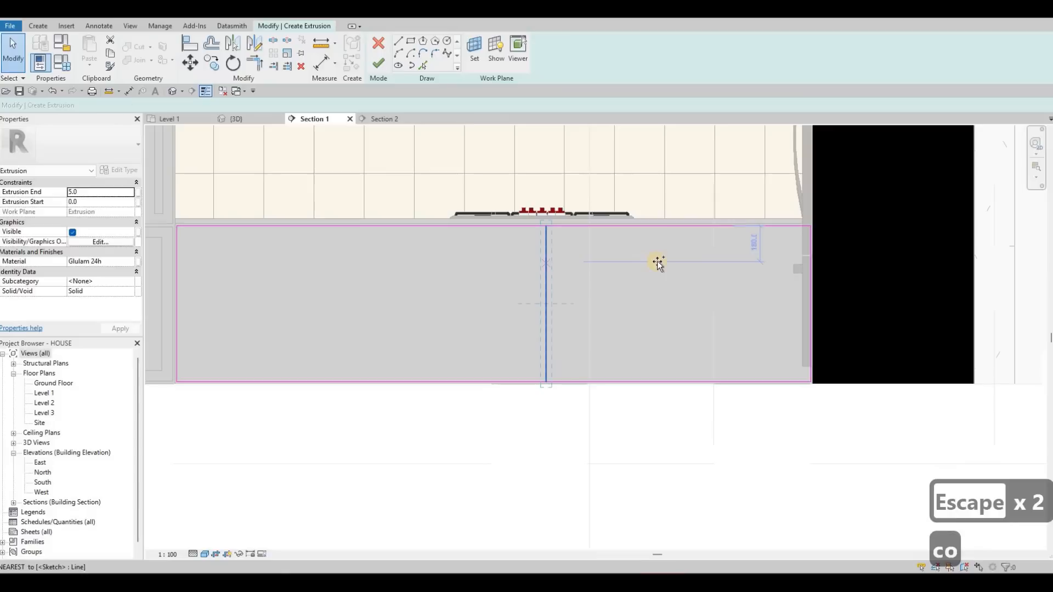
left_click(642, 263)
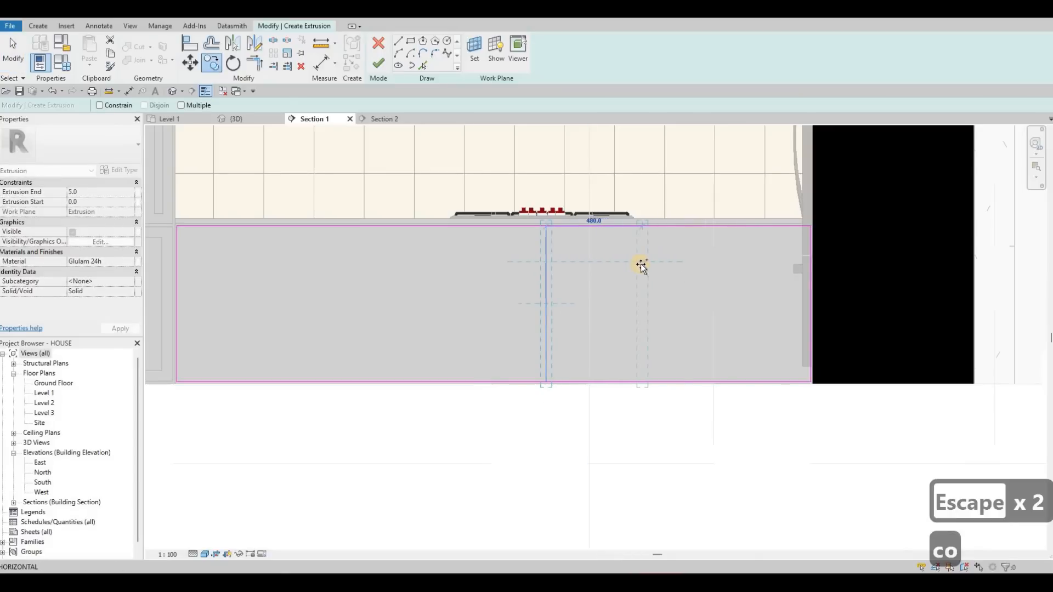
left_click(641, 265)
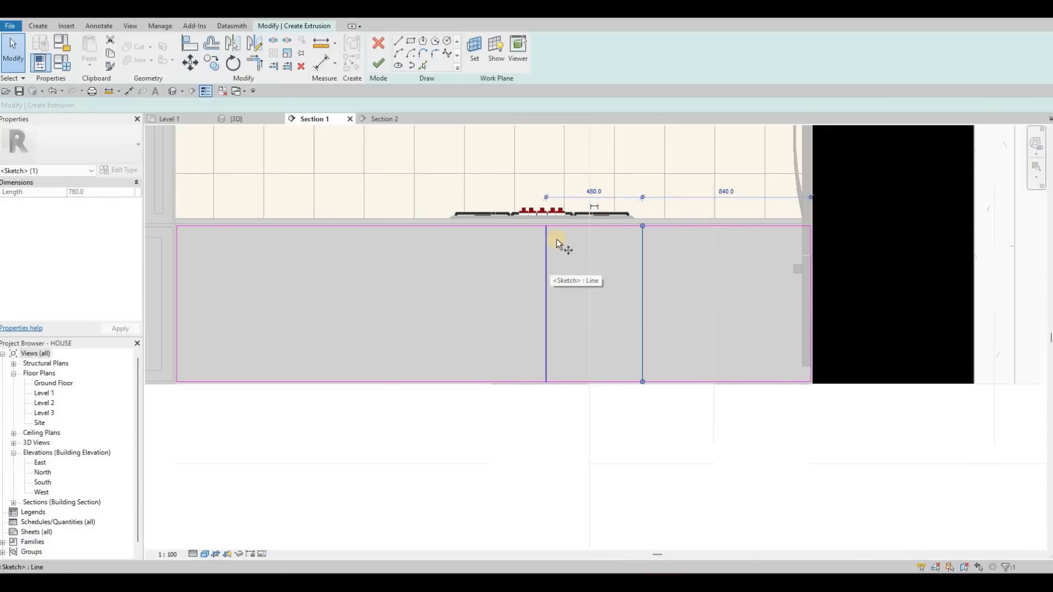
key("c")
key("o")
key("Escape")
key("Escape")
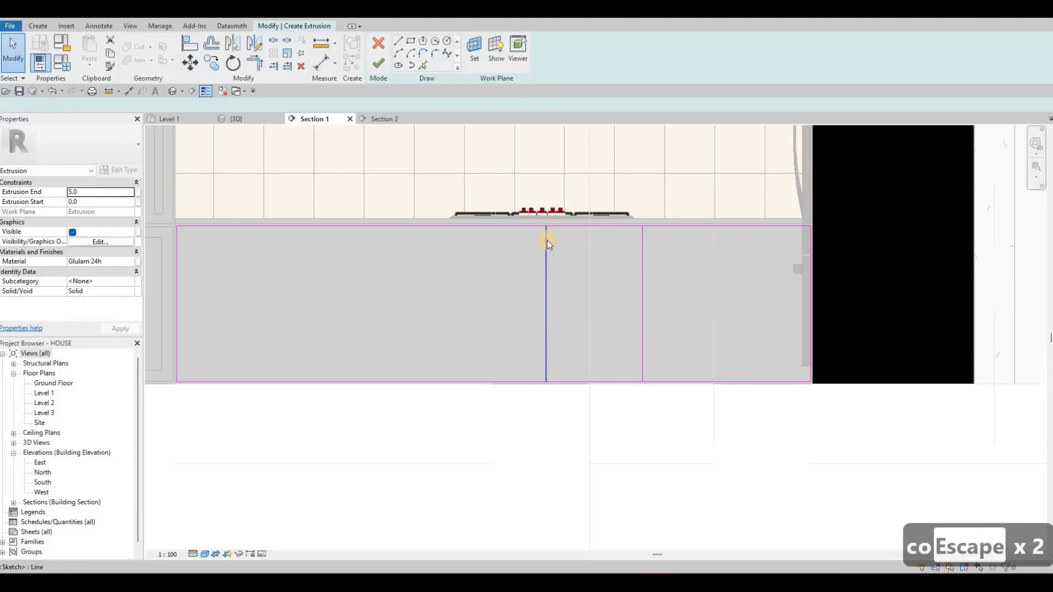
- Copy the divider line below the cooktop's centre 480 mm to the left, towards the oven cabinet
left_click(546, 239)
key("c")
key("o")
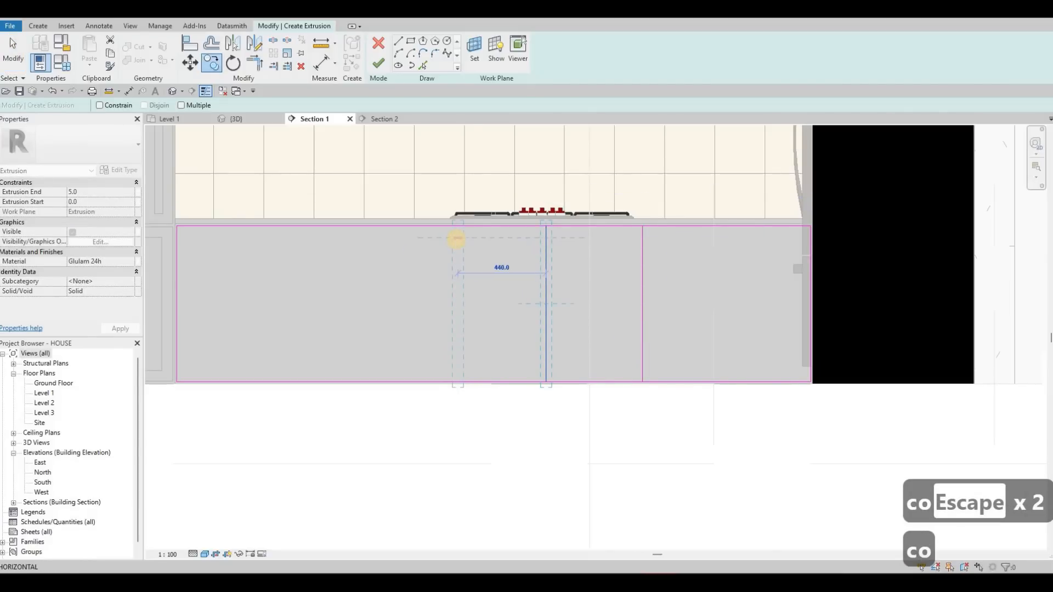
type("480")
key("Return")
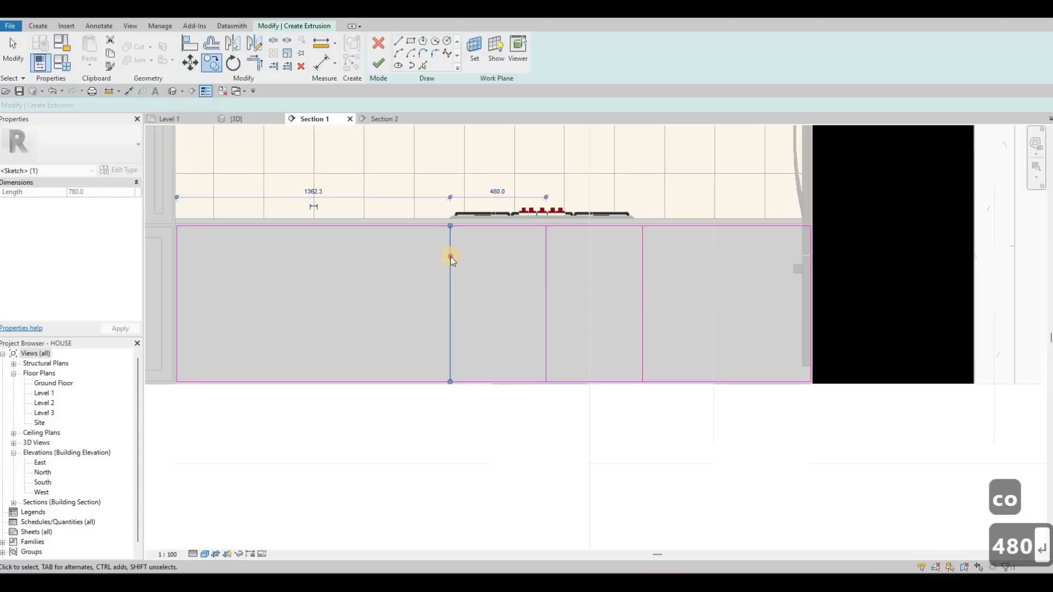
key("Escape")
key("Escape")
- Copy the divider line nearest the oven cabinet 400 mm farther towards the oven cabinet
left_click(450, 256)
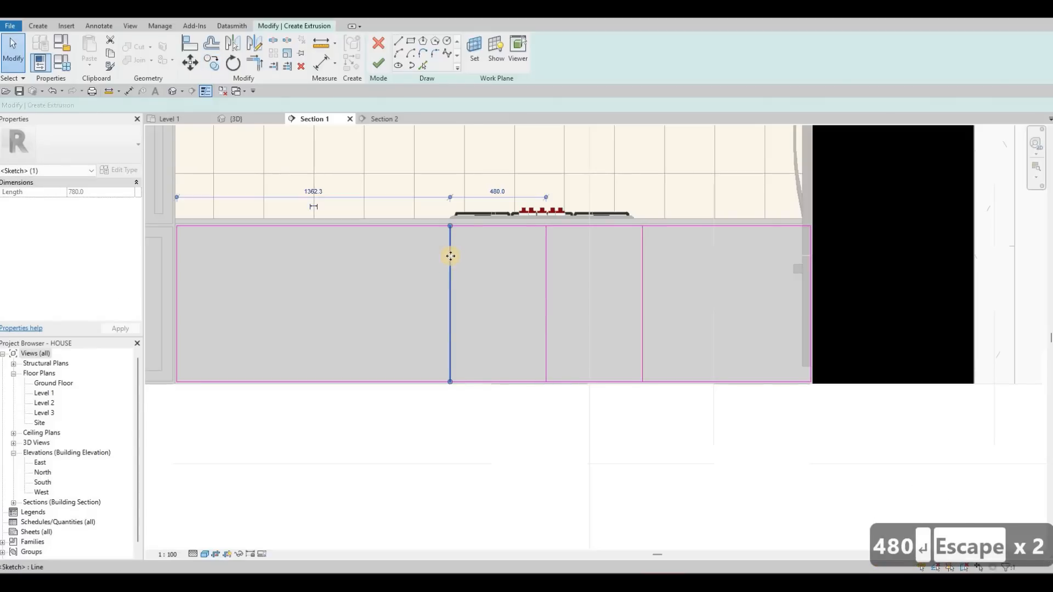
key("c")
key("o")
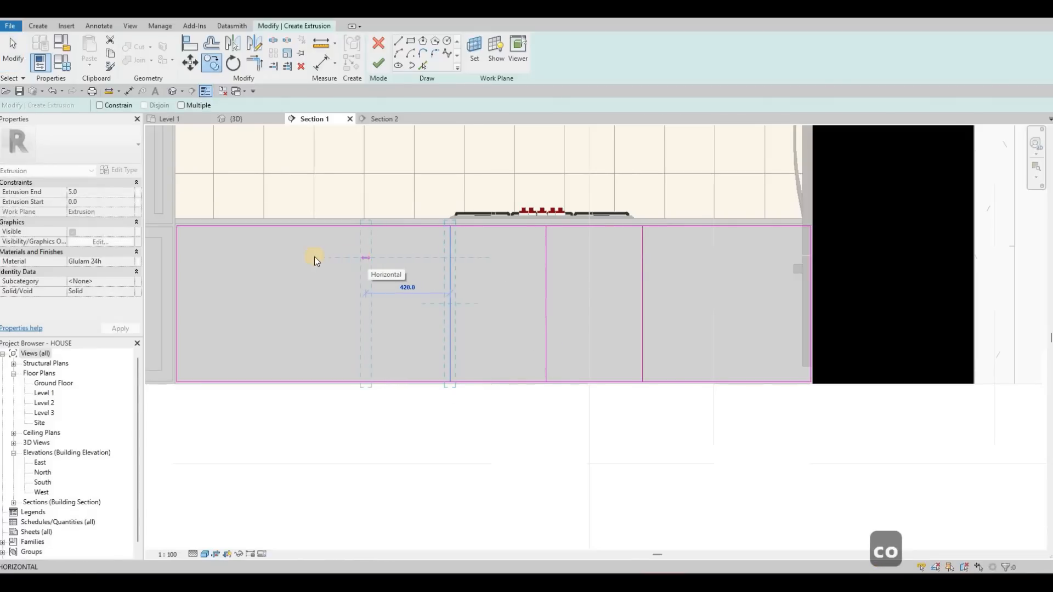
left_click(366, 253)
key("c")
key("o")
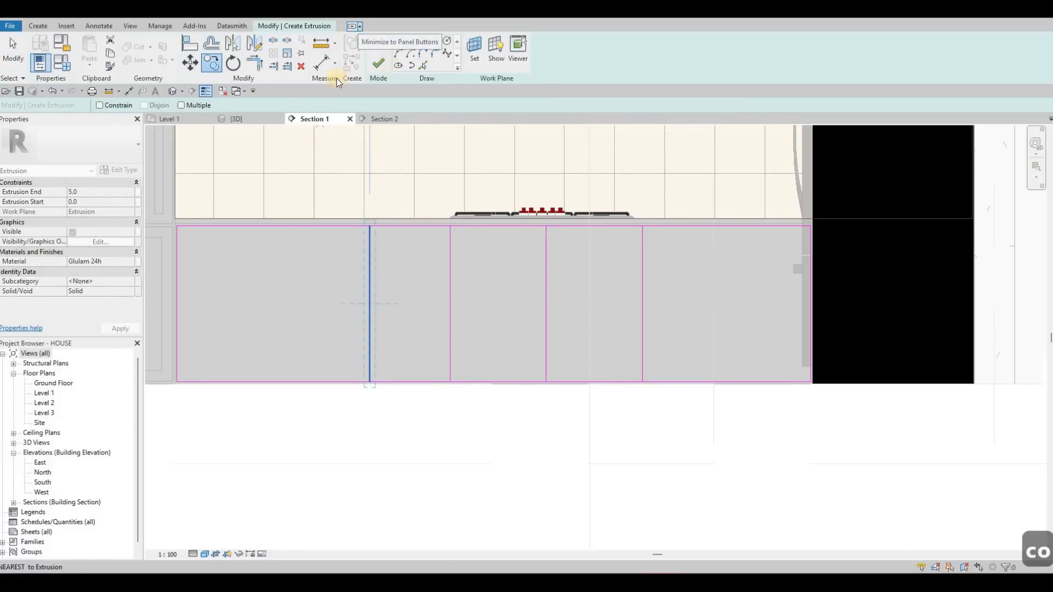
left_click(359, 27)
key("Escape")
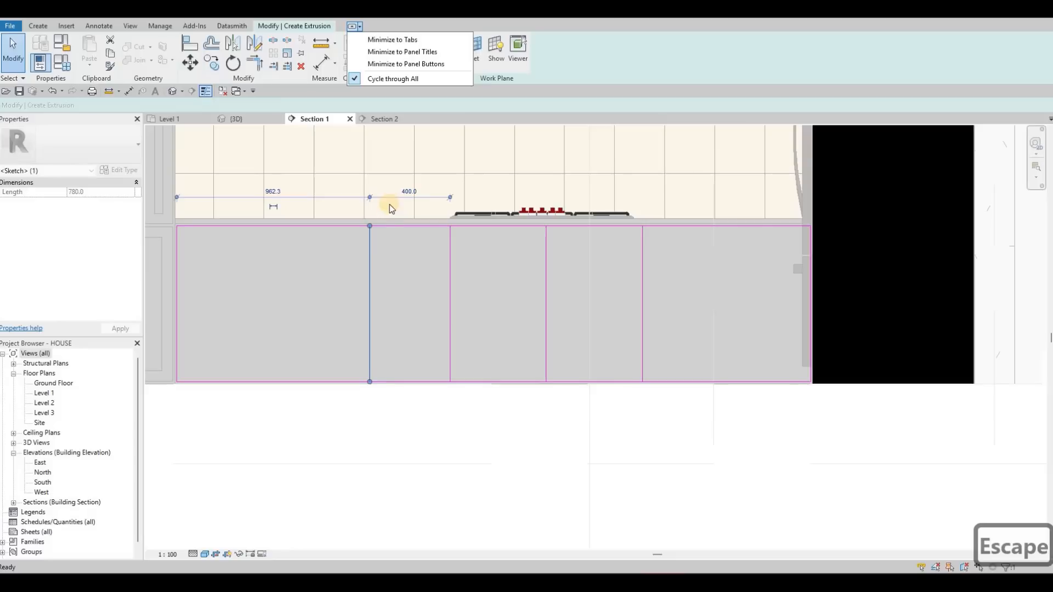
key("Escape")
key("Escape")
key("Escape")
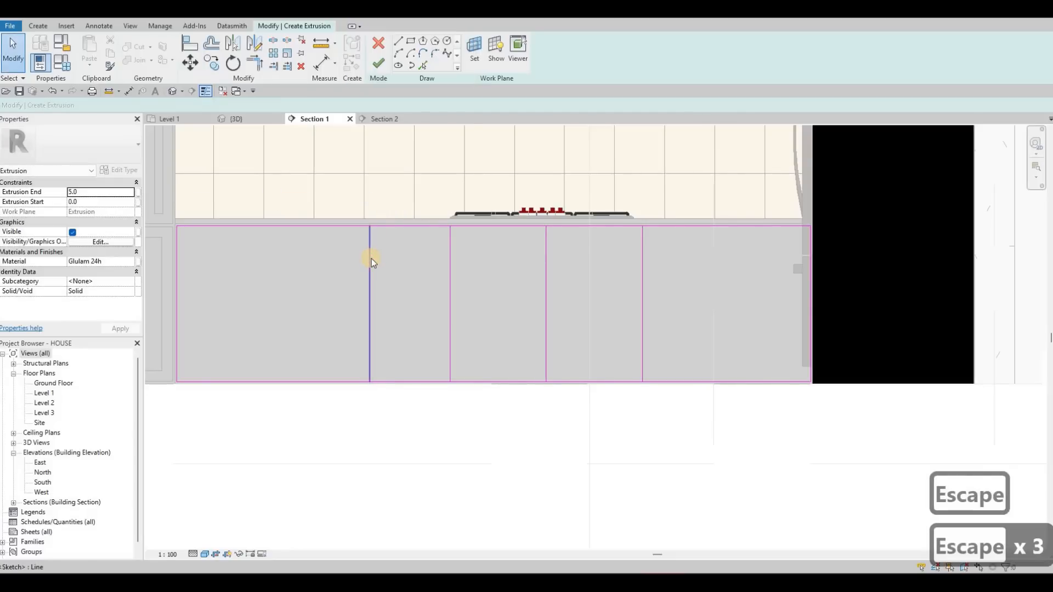
- Copy the divider nearest the oven cabinet twice more towards it at 400 mm spacing, using multiple copy
left_click(370, 258)
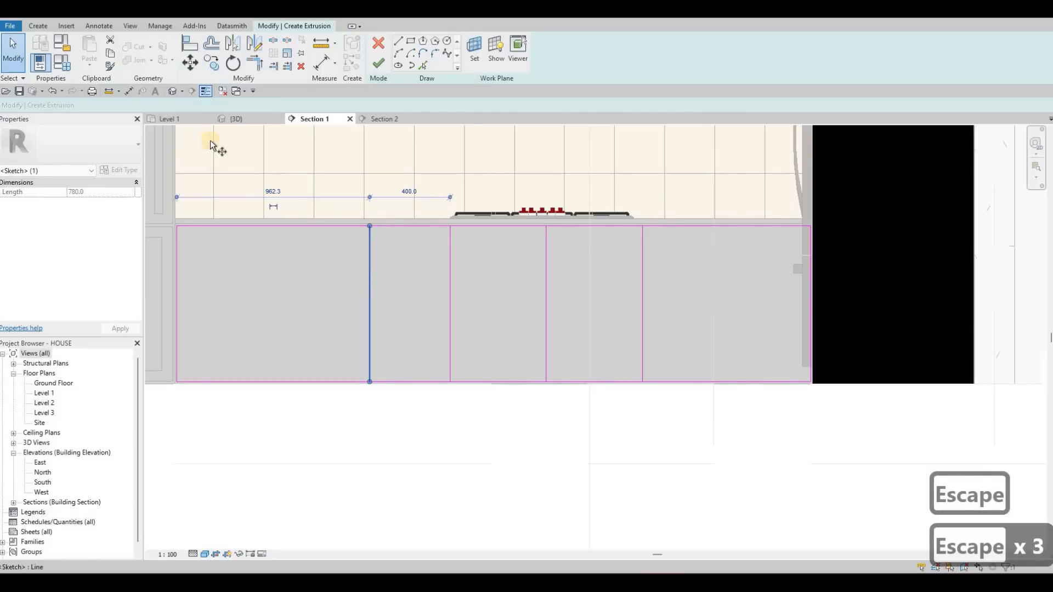
key("c")
key("o")
left_click(366, 239)
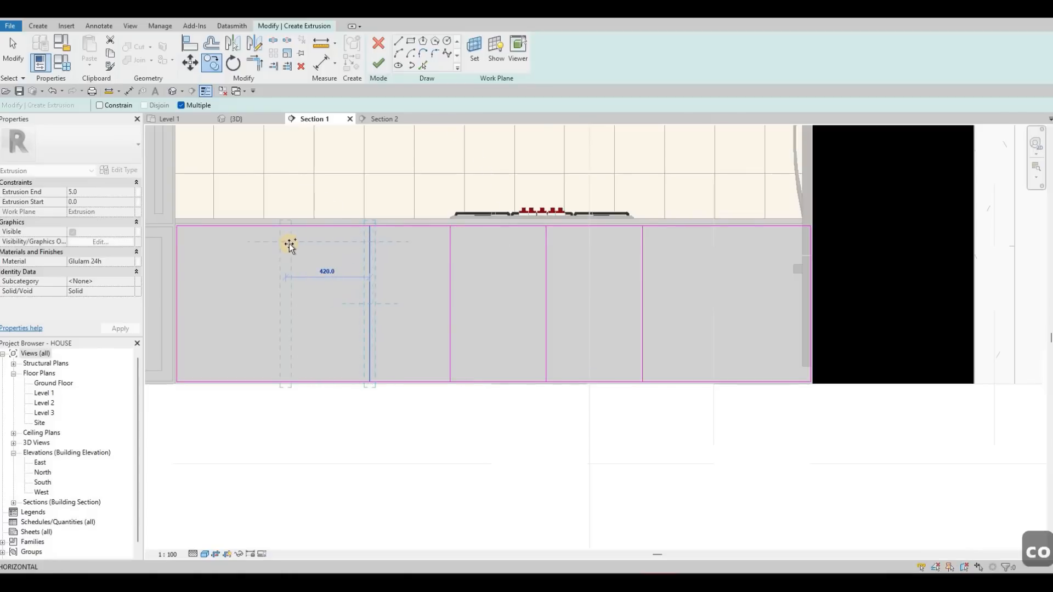
left_click(225, 249)
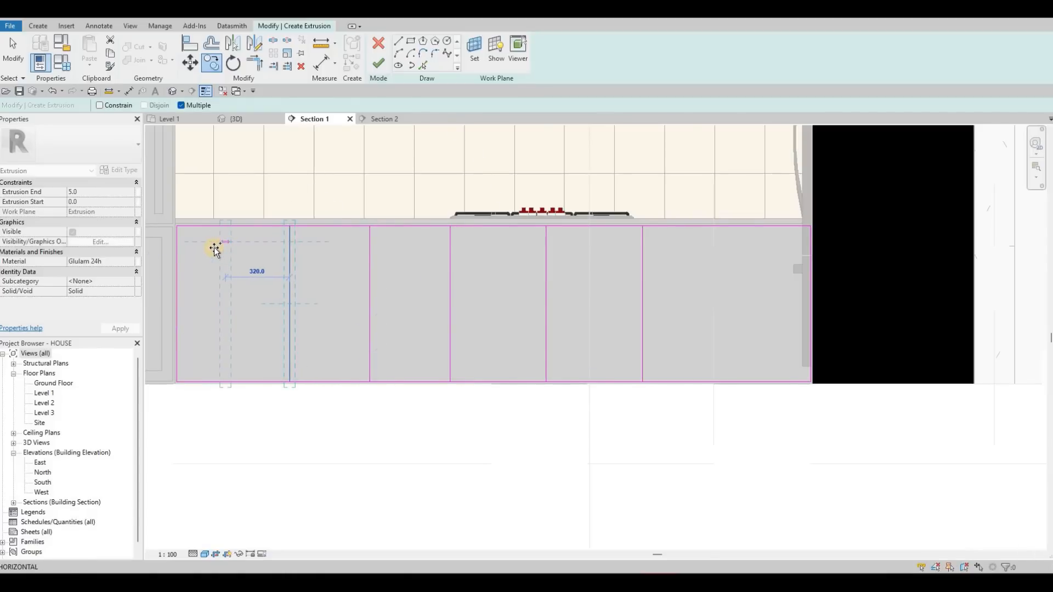
left_click(210, 246)
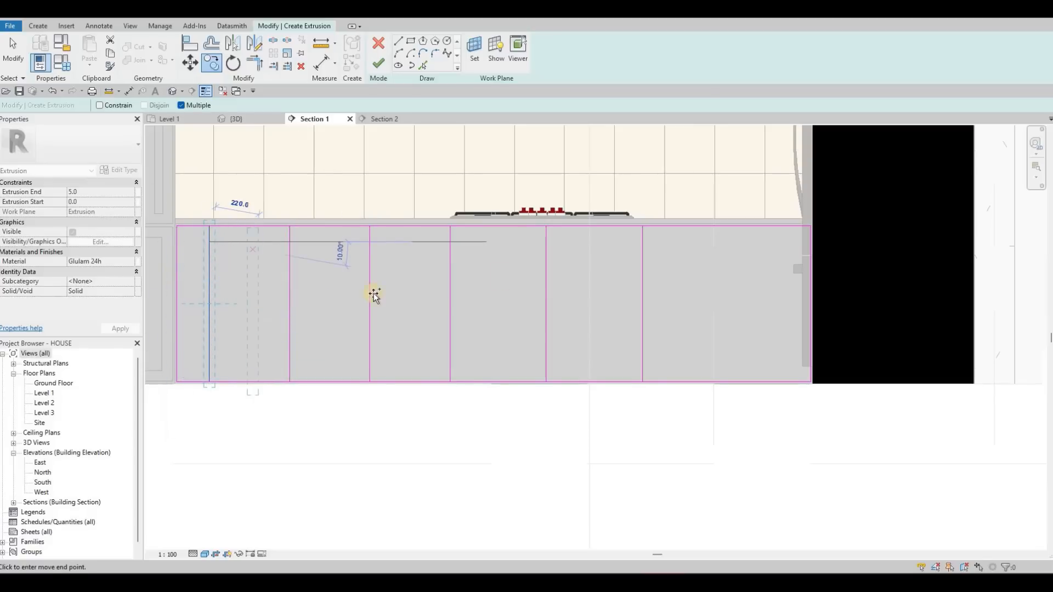
key("Escape")
key("Escape")
- Copy the divider nearest the refrigerator twice towards the refrigerator, 400 mm away and then about 360 mm farther
left_click(642, 250)
key("c")
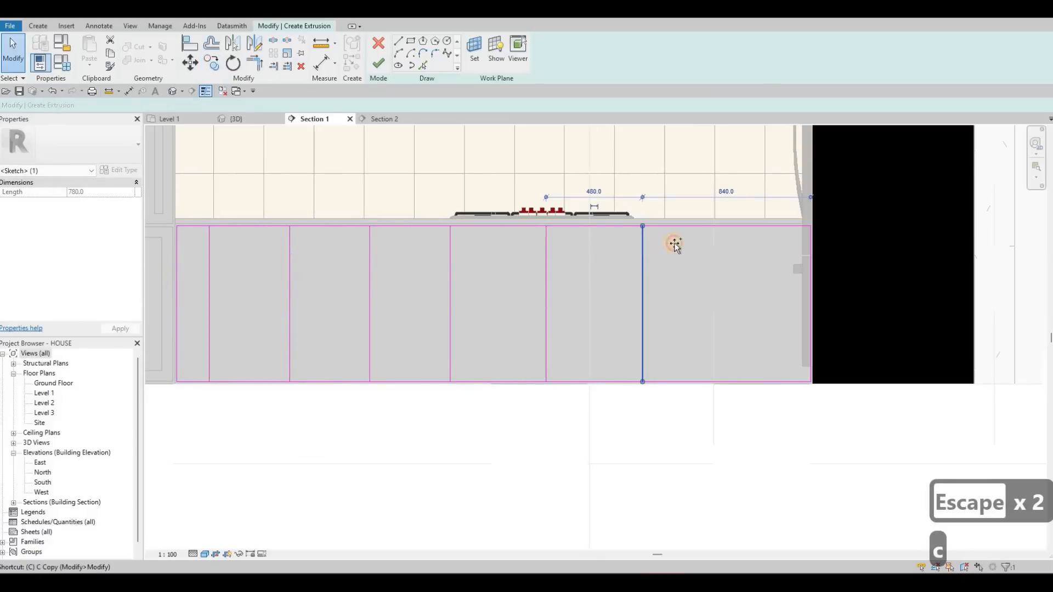
key("o")
left_click(702, 246)
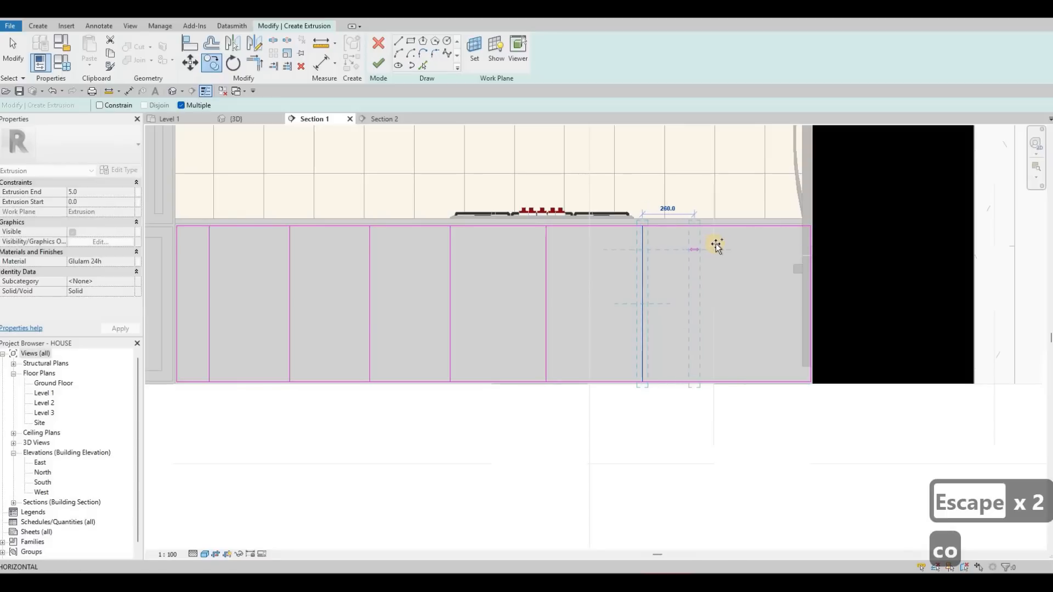
left_click(783, 245)
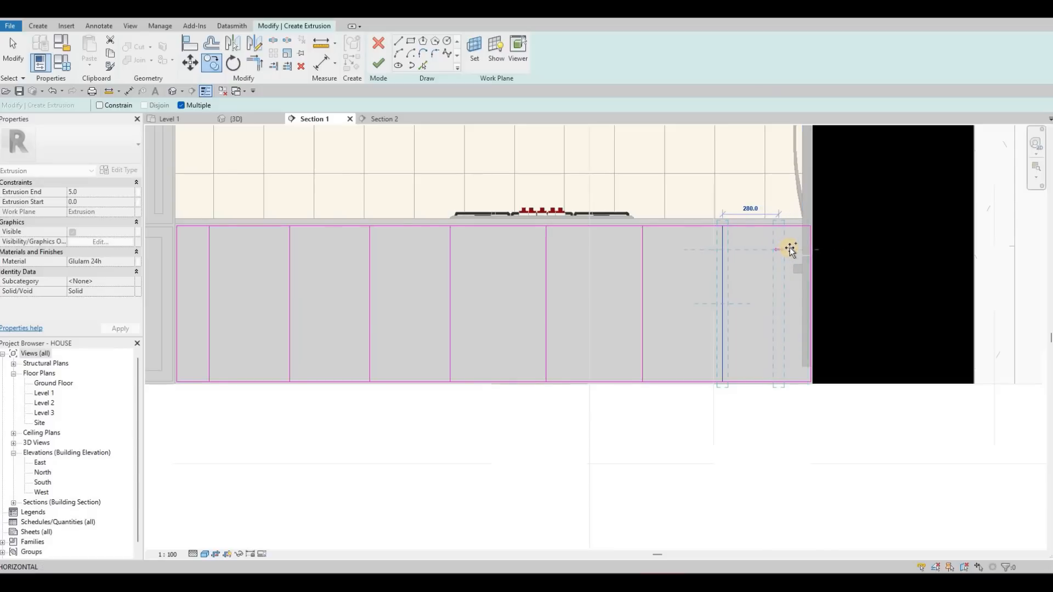
left_click(796, 247)
key("Escape")
key("Escape")
key("Escape")
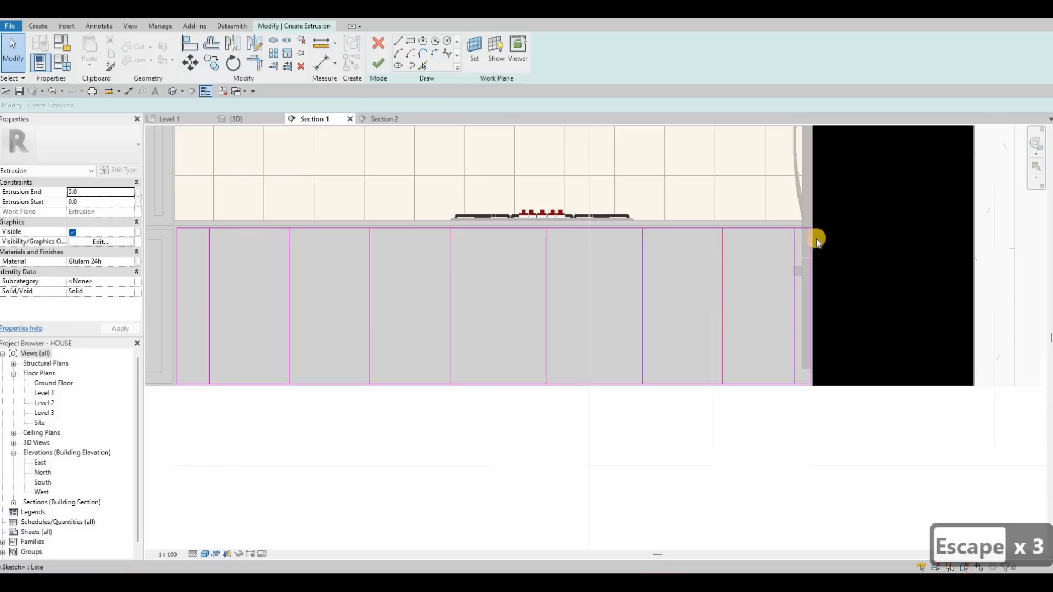
key("Escape")
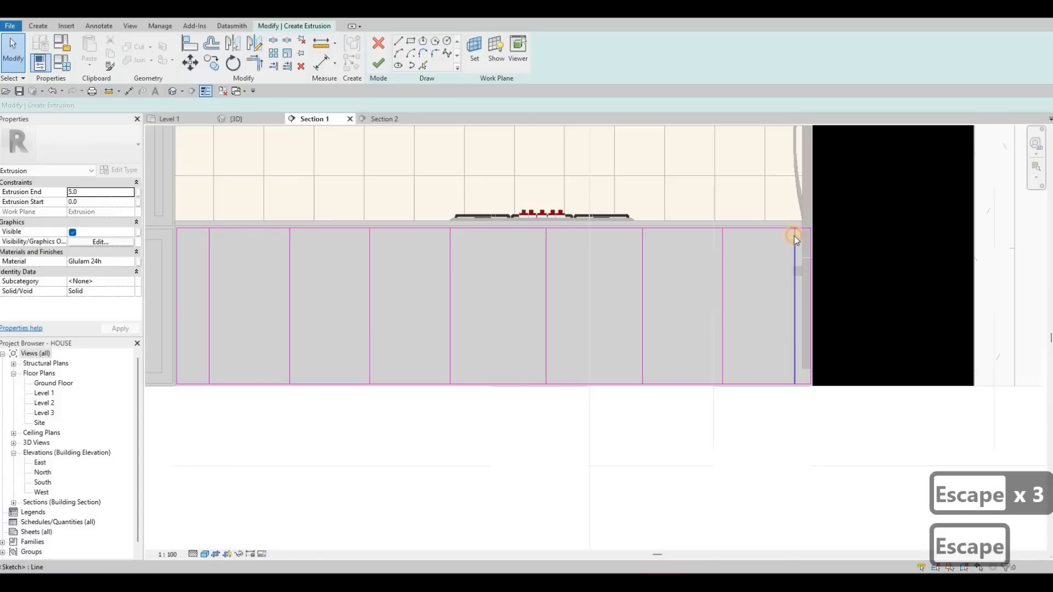
- Set the distance between the divider nearest the refrigerator and its neighbouring divider to 300 mm
left_click(795, 237)
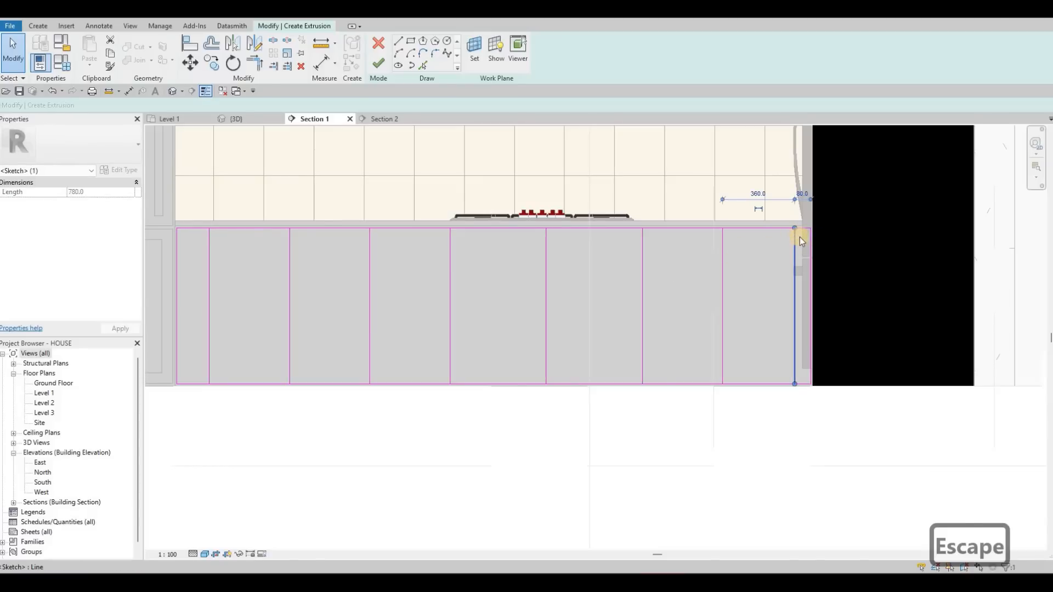
key("Left")
key("Left")
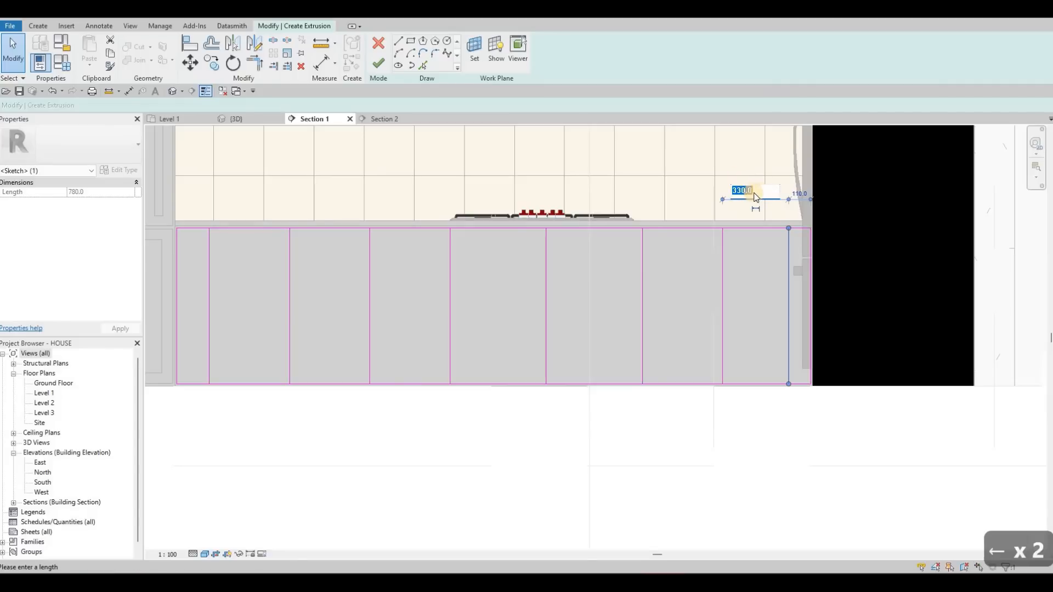
type("300")
key("Return")
key("Escape")
key("Escape")
key("Escape")
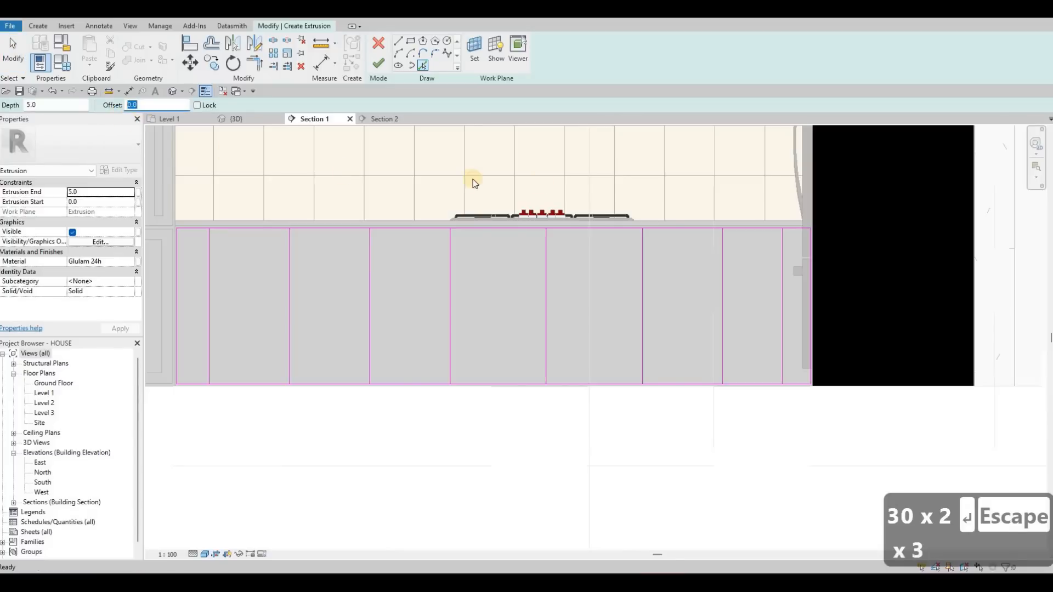
- Pick the divider lines across the cabinet front with a 10 mm offset to add a parallel line beside each
type("10")
left_click(544, 252)
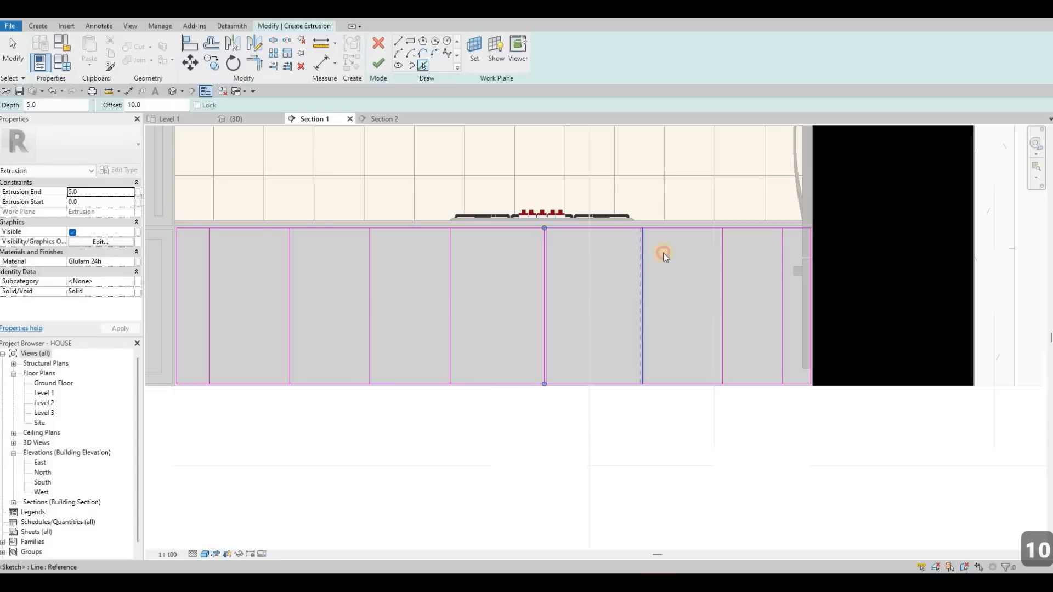
left_click(726, 248)
left_click(780, 251)
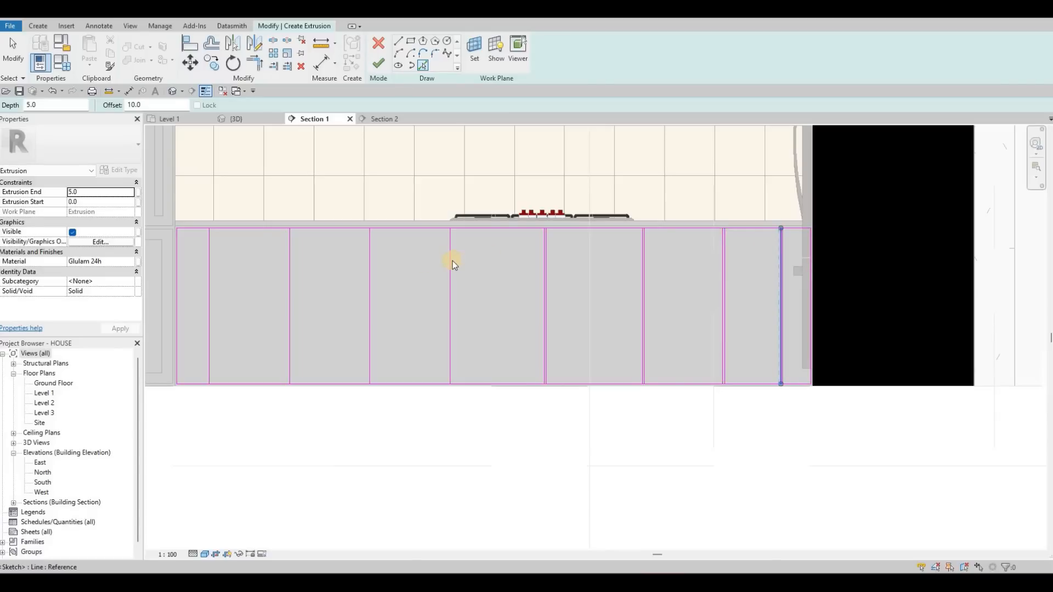
left_click(366, 260)
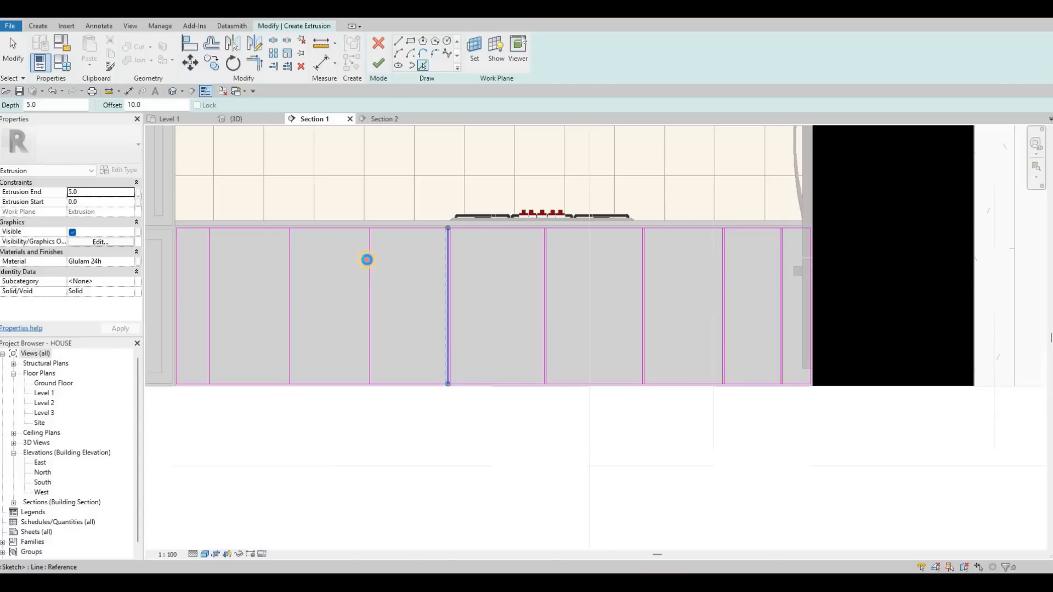
left_click(281, 264)
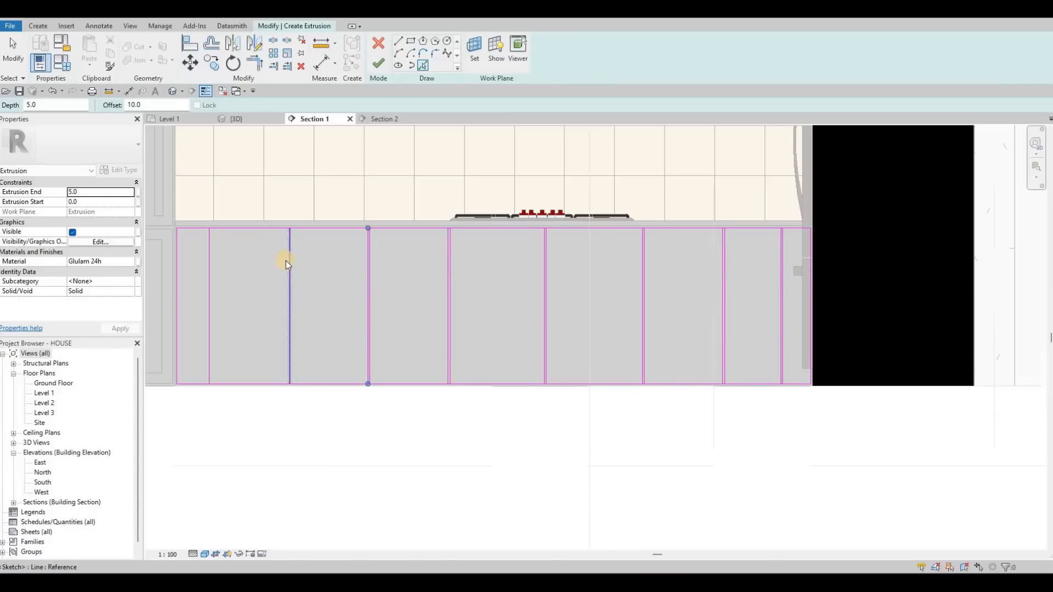
left_click(204, 264)
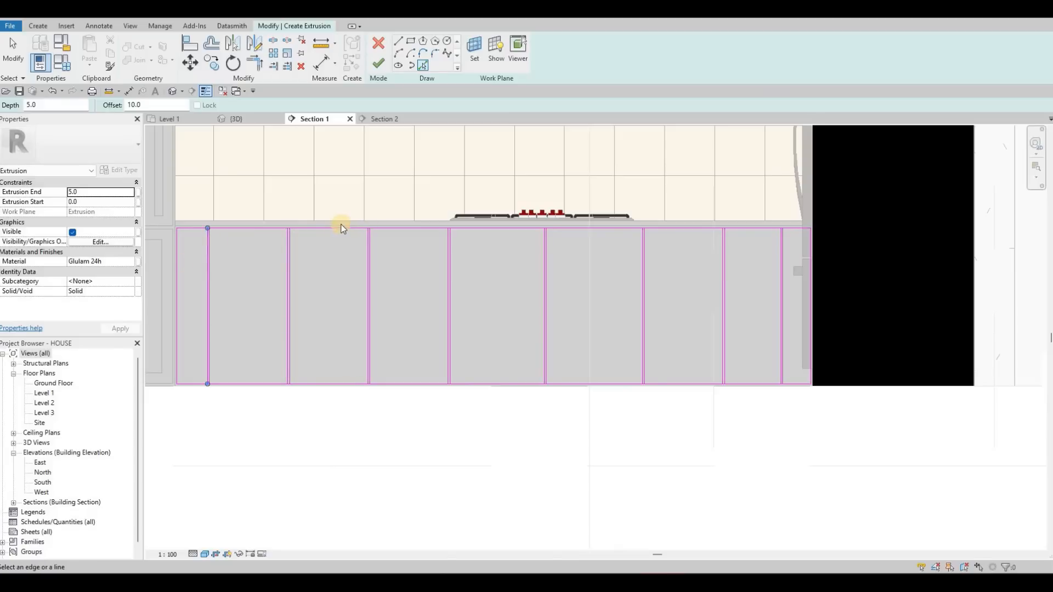
- Split the upper boundary line of the cabinet front sketch at the two dividers nearest the oven cabinet
key("Escape")
key("Escape")
key("Escape")
scroll(341, 223, "up", 2)
scroll(342, 218, "up", 2)
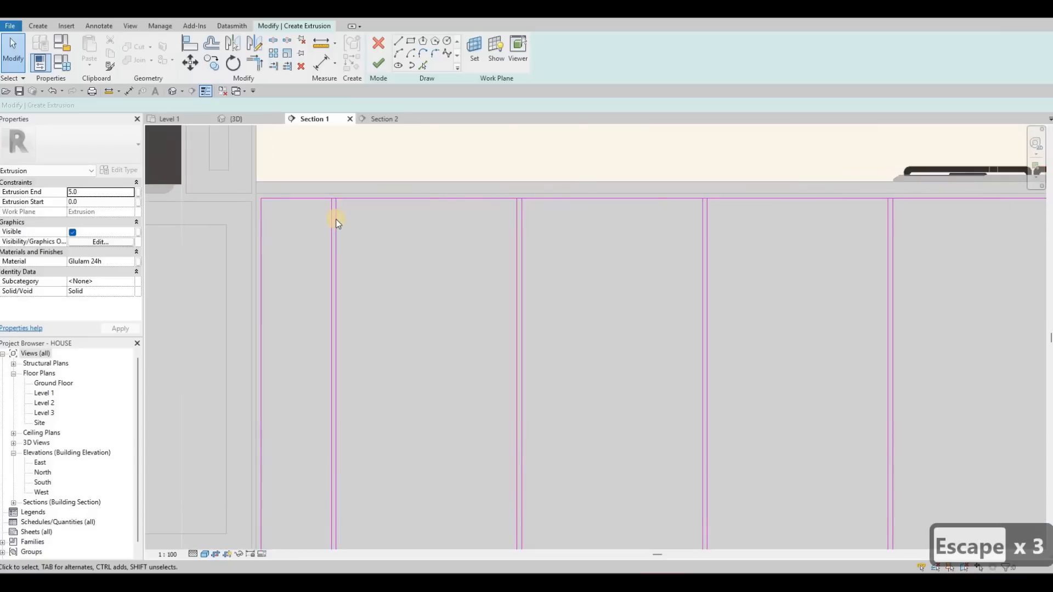
key("s")
key("l")
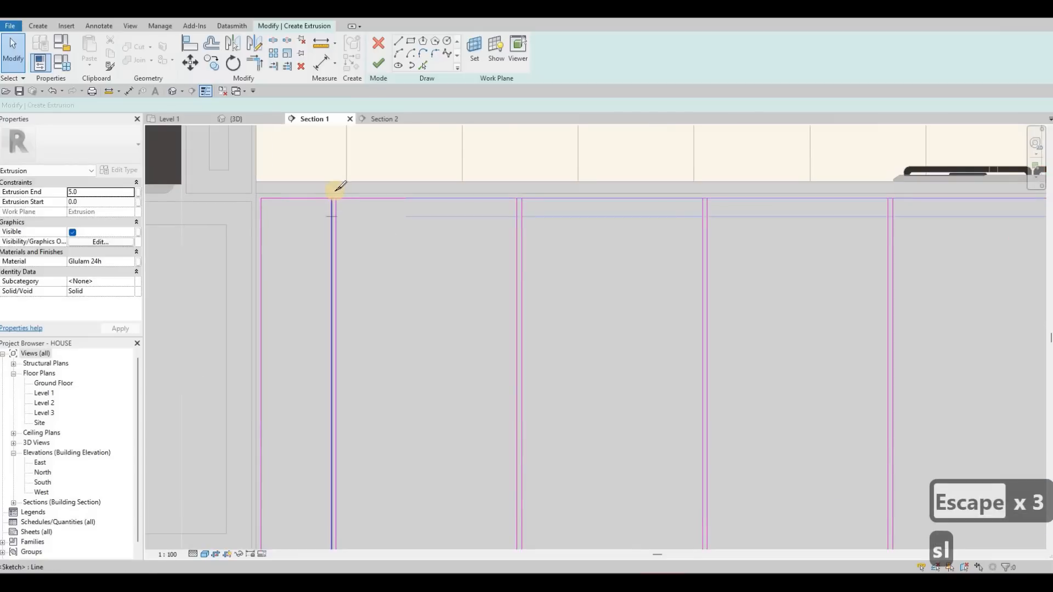
scroll(340, 187, "up", 4)
scroll(623, 195, "down", 3)
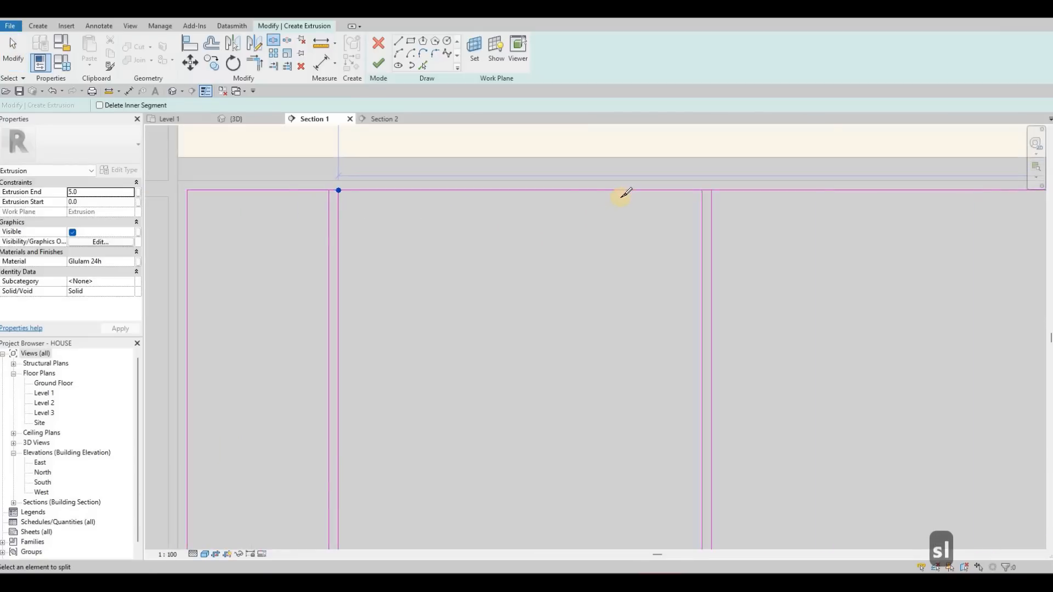
scroll(623, 194, "up", 4)
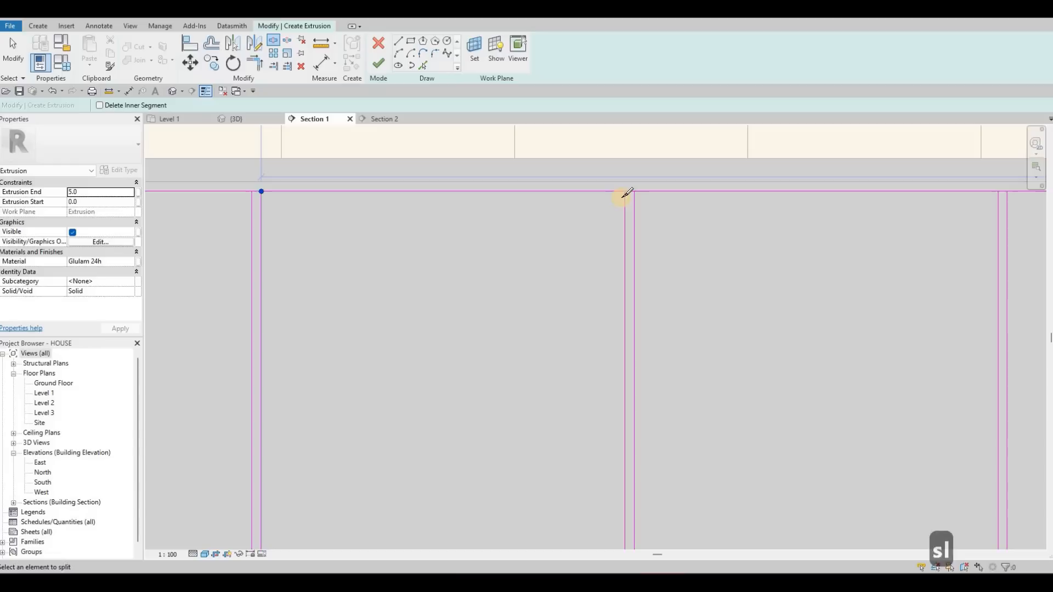
scroll(505, 212, "down", 4)
scroll(506, 214, "up", 3)
scroll(511, 217, "up", 2)
- Split the upper boundary line at the third and fourth dividers from the oven cabinet
left_click(509, 220)
scroll(504, 216, "down", 5)
middle_click_drag(821, 227, 647, 223)
scroll(557, 207, "up", 3)
left_click(645, 219)
scroll(581, 247, "down", 3)
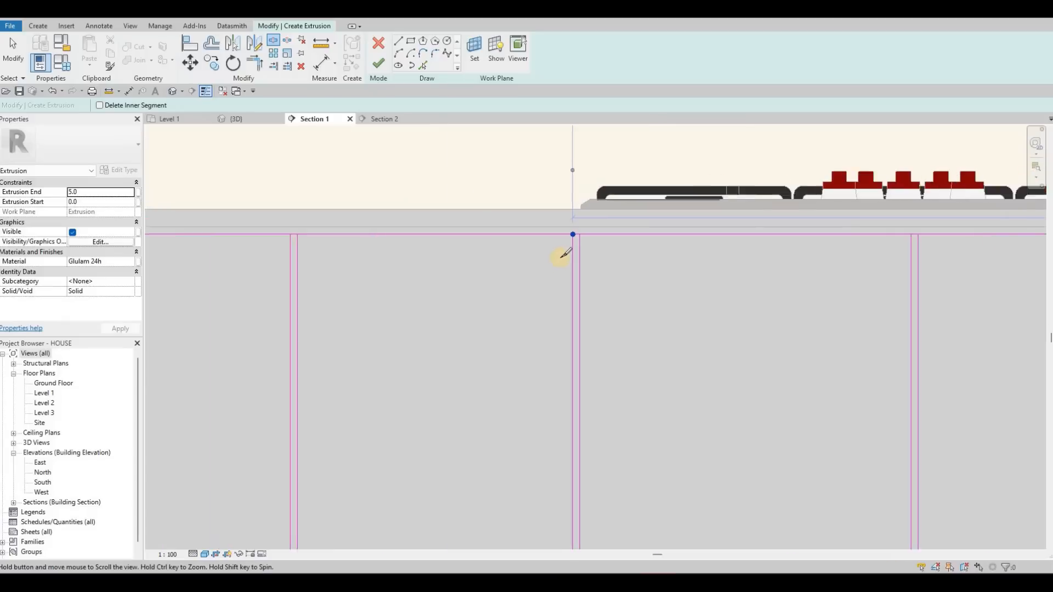
- Split the upper boundary line at the remaining four dividers, from the one under the cooktop's middle to the refrigerator end
scroll(557, 254, "up", 3)
left_click(561, 258)
scroll(738, 260, "down", 5)
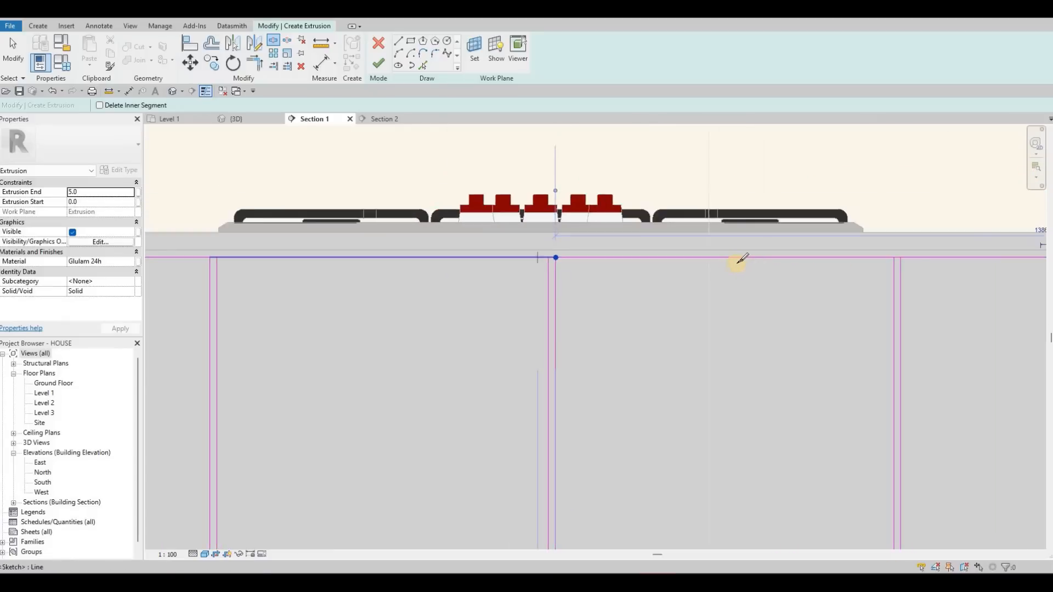
scroll(729, 263, "up", 6)
left_click(727, 258)
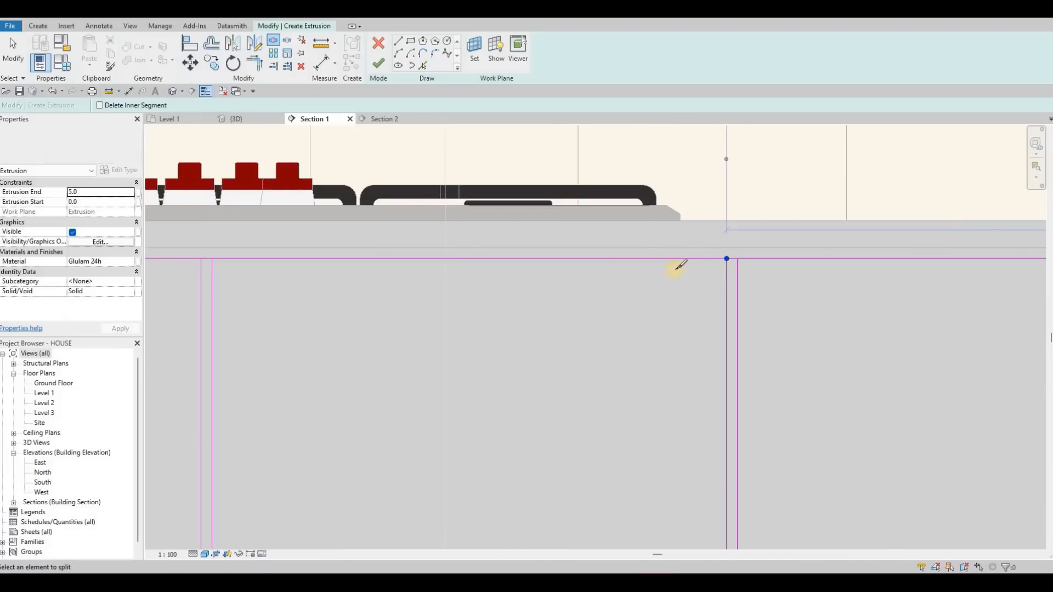
scroll(716, 263, "down", 4)
middle_click_drag(849, 305, 624, 305)
scroll(676, 266, "up", 3)
left_click(964, 256)
scroll(897, 279, "down", 5)
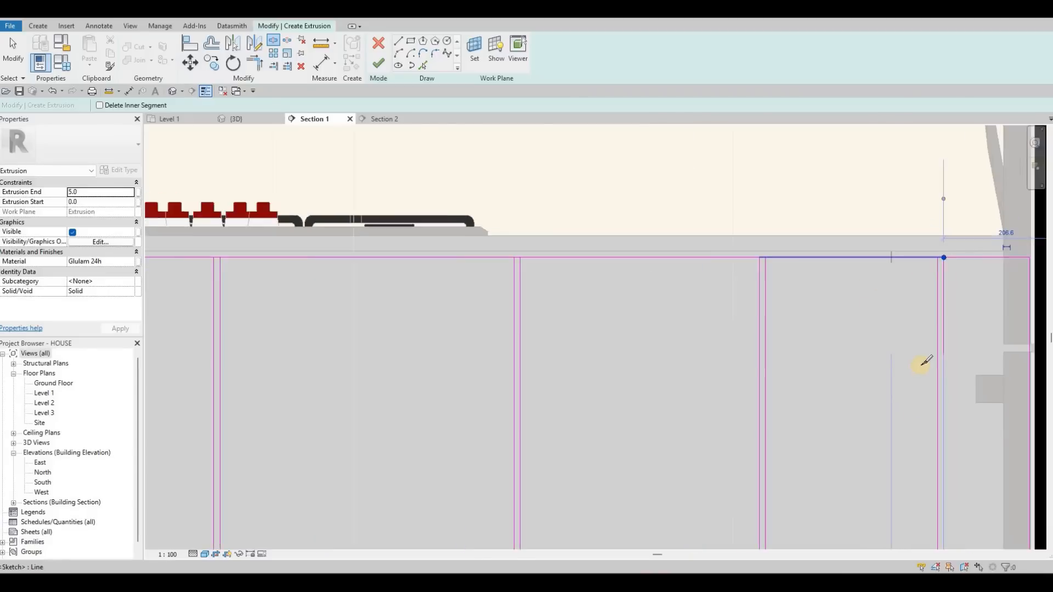
- Split the lower boundary line of the sketch at the three dividers nearest the refrigerator
middle_click_drag(906, 336, 915, 240)
scroll(919, 403, "up", 3)
left_click(659, 334)
left_click(334, 335)
scroll(296, 342, "down", 3)
middle_click_drag(296, 342, 799, 291)
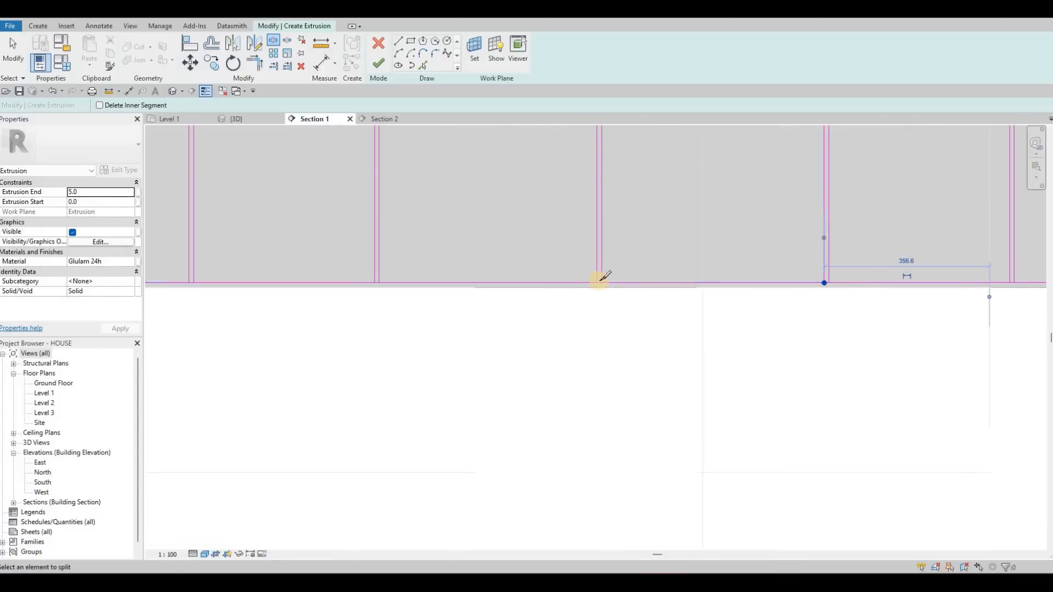
- Split the lower boundary line at the other five dividers, working towards the oven cabinet
left_click(382, 281)
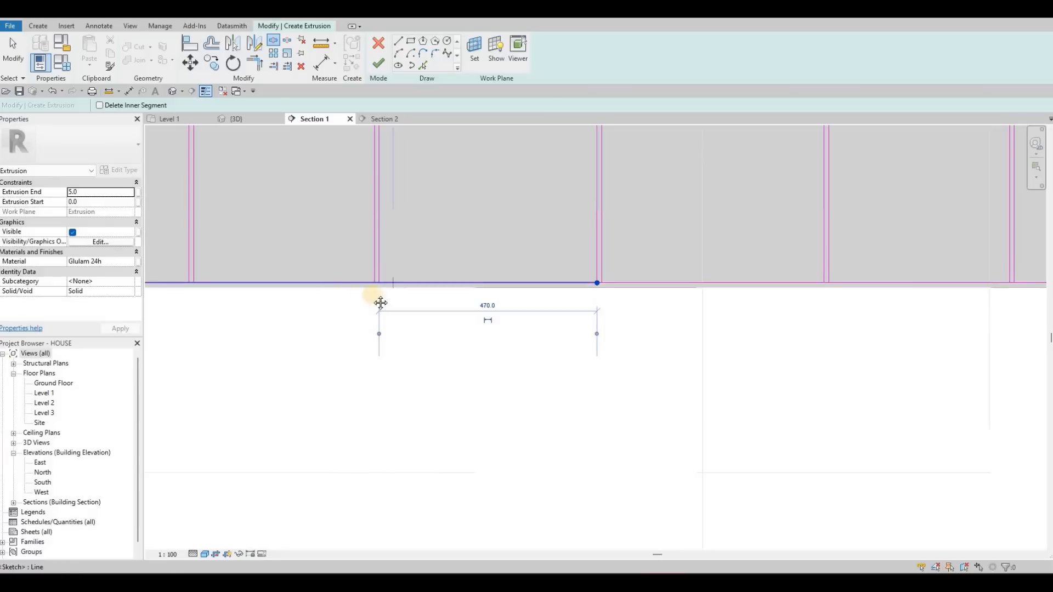
middle_click_drag(423, 292, 463, 308)
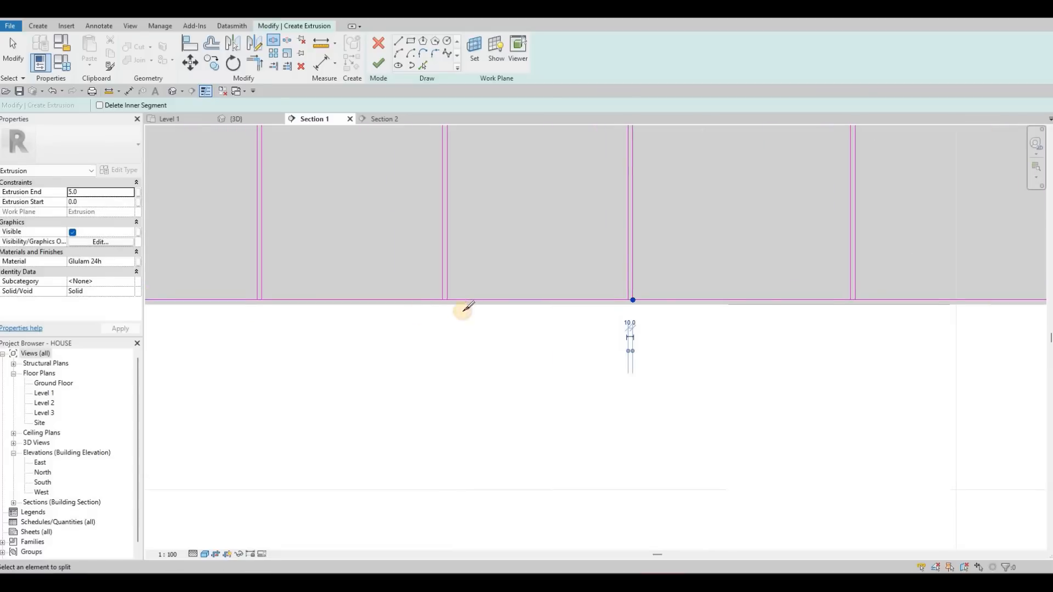
scroll(459, 307, "up", 3)
left_click(463, 307)
scroll(462, 307, "down", 3)
middle_click_drag(296, 307, 617, 304)
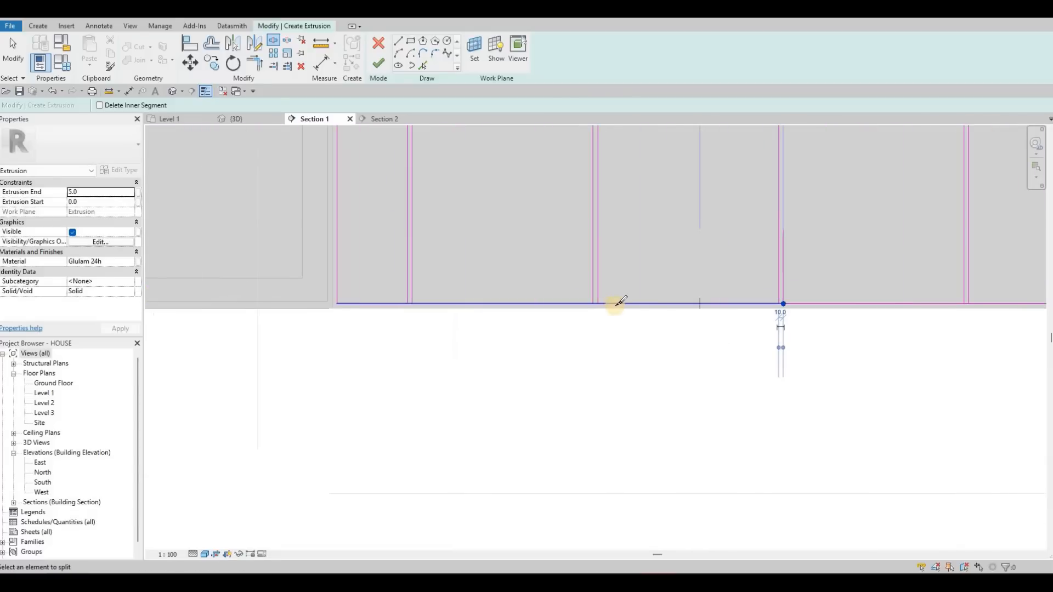
scroll(555, 306, "up", 2)
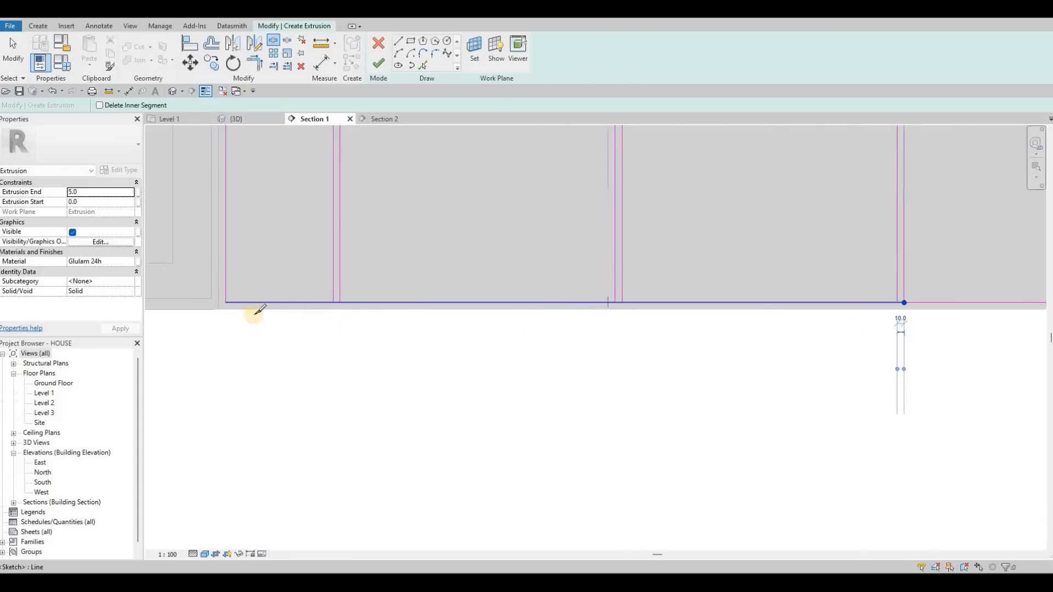
left_click(340, 302)
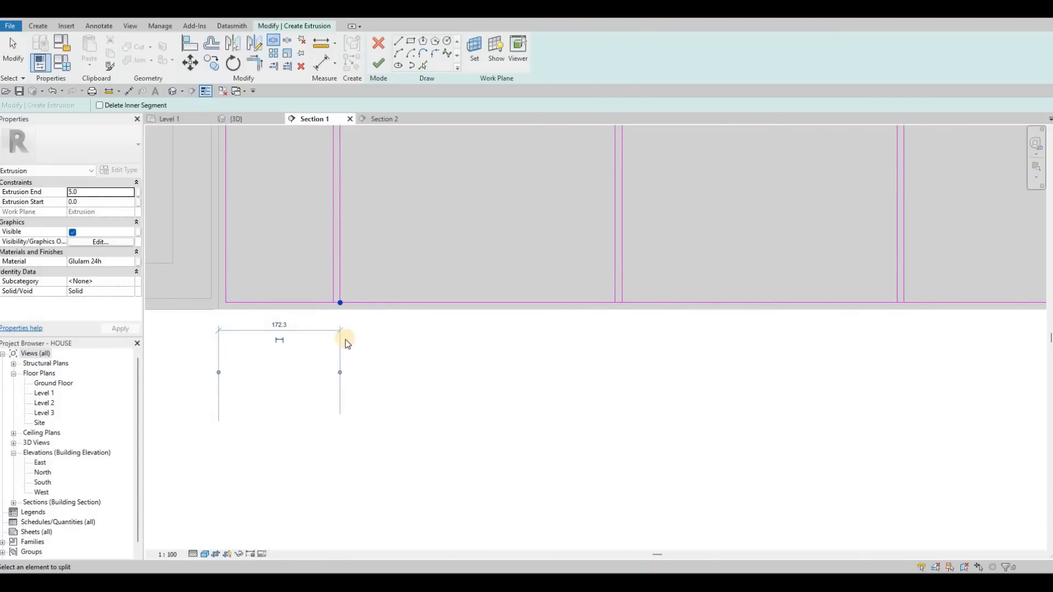
key("Escape")
scroll(374, 373, "down", 1)
middle_click_drag(332, 330, 381, 374)
key("Escape")
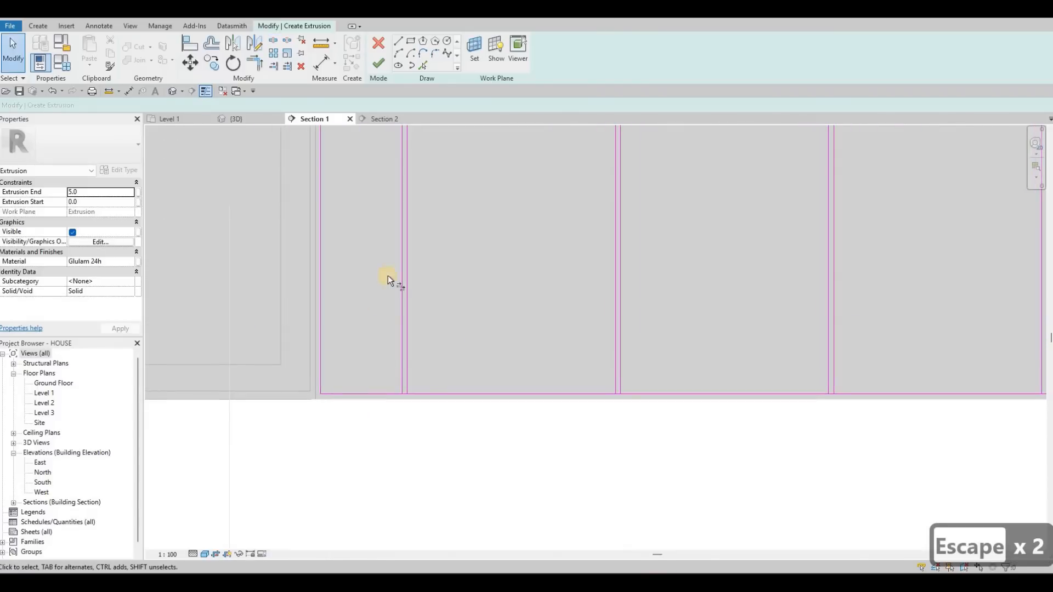
- Trim the upper boundary line to corners with both lines of the three dividers nearest the oven cabinet, opening the gaps
key("t")
key("r")
middle_click_drag(415, 140, 442, 284)
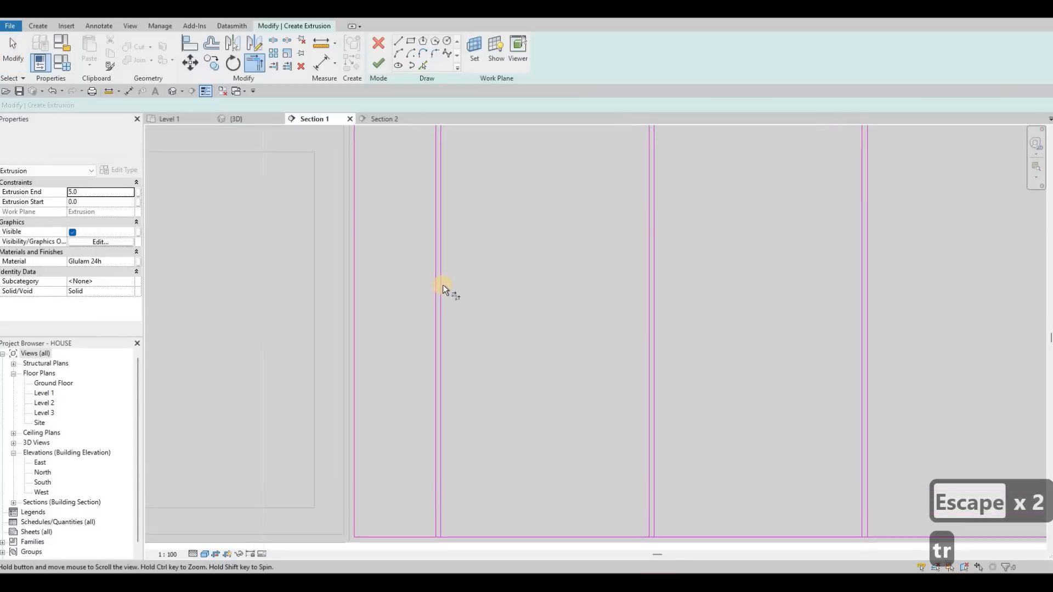
scroll(433, 271, "up", 2)
left_click(443, 283)
left_click(432, 273)
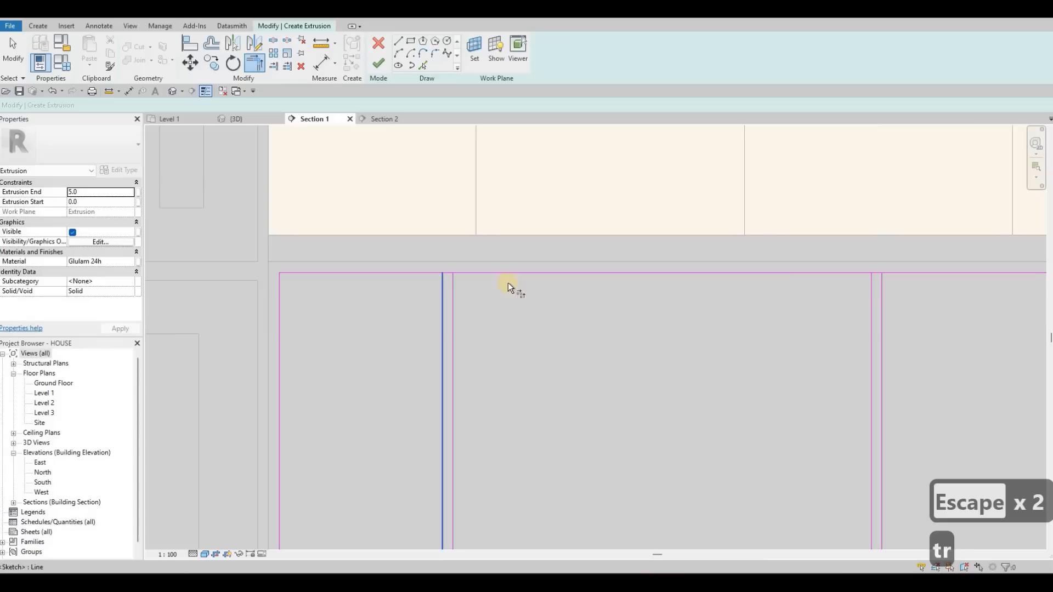
left_click(865, 274)
left_click(876, 286)
middle_click_drag(560, 289, 545, 291)
scroll(545, 291, "down", 1)
left_click(545, 290)
left_click(541, 279)
- Trim the upper corners at the dividers beside and below the cooktop so the gaps between the panels are open
left_click(920, 291)
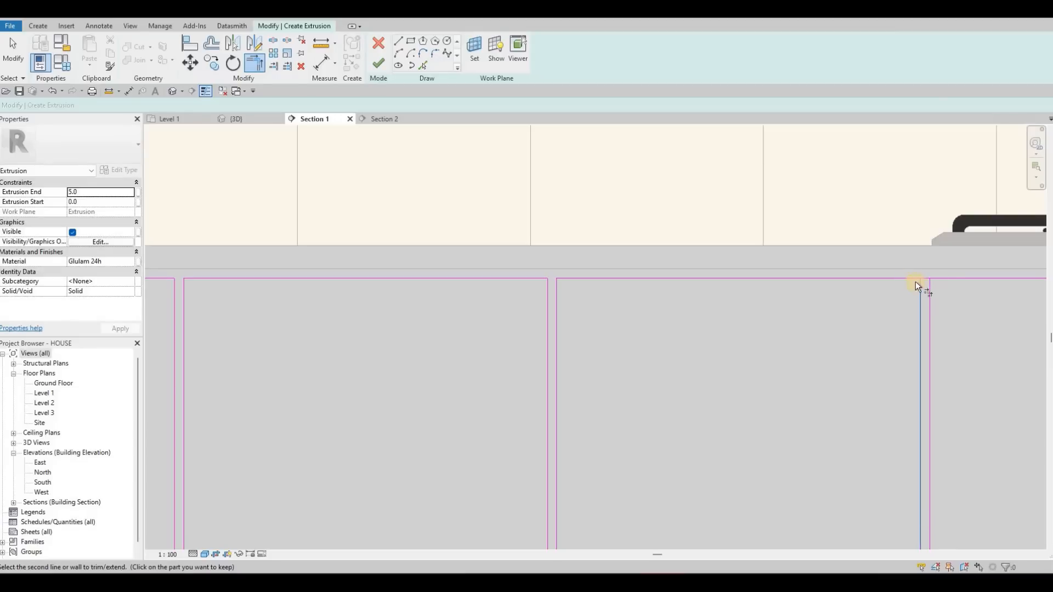
left_click(939, 281)
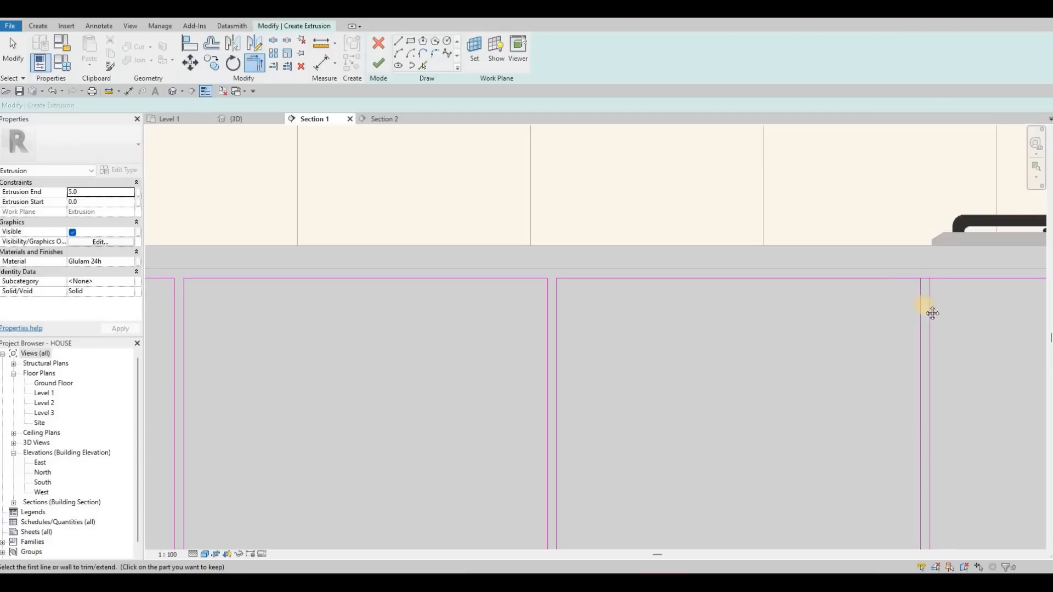
middle_click_drag(981, 300, 657, 312)
scroll(641, 301, "down", 1)
left_click(636, 300)
left_click(653, 304)
scroll(667, 305, "down", 2)
middle_click_drag(737, 325, 542, 327)
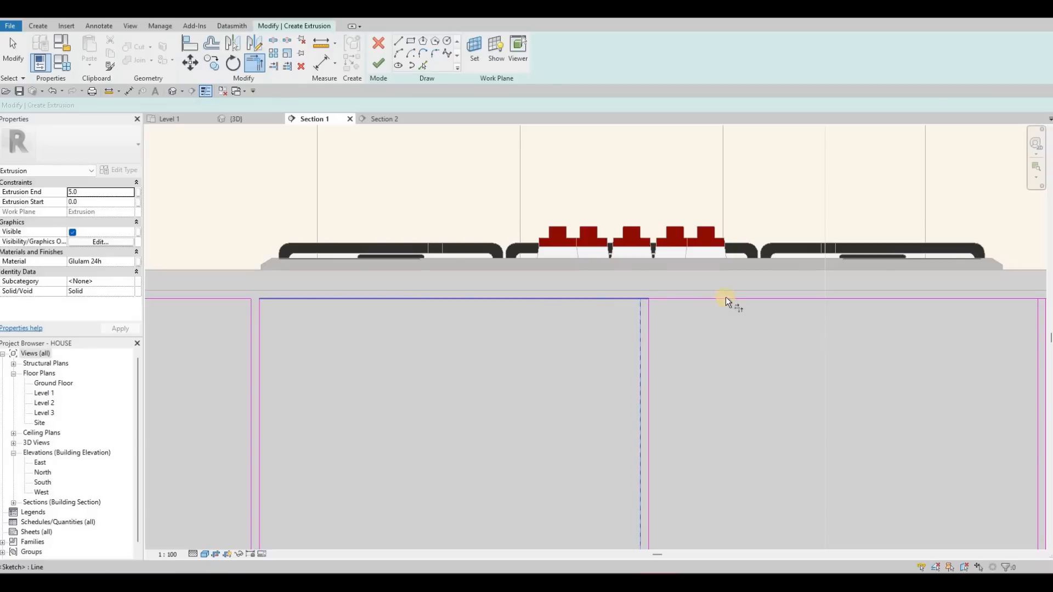
left_click(731, 302)
scroll(732, 302, "up", 3)
left_click(724, 310)
- Trim the upper corners at the two dividers nearest the refrigerator to open their gaps
middle_click_drag(921, 291, 689, 274)
left_click(693, 274)
left_click(690, 286)
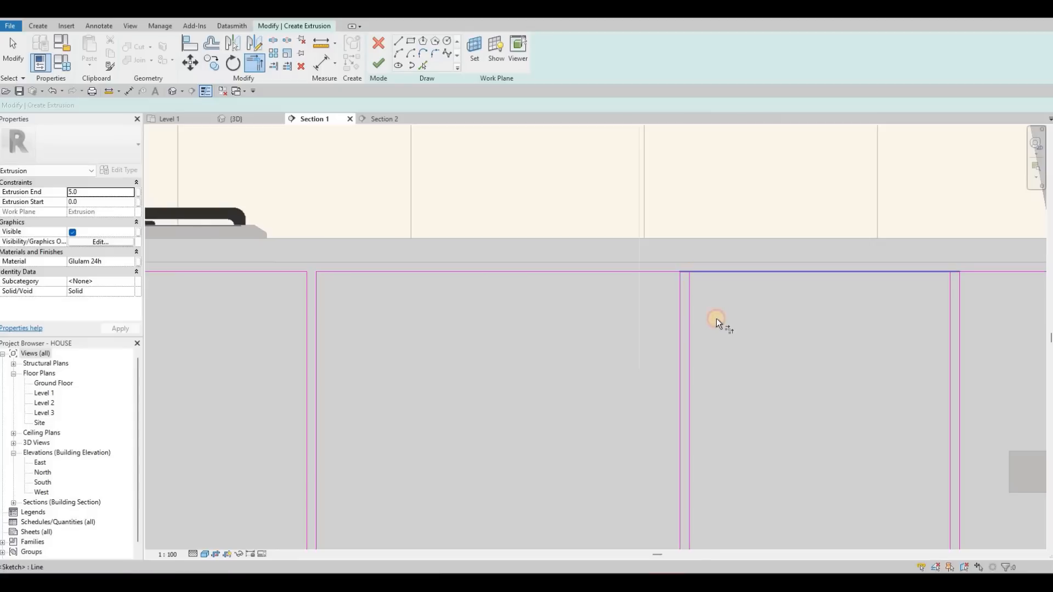
middle_click_drag(960, 280, 679, 303)
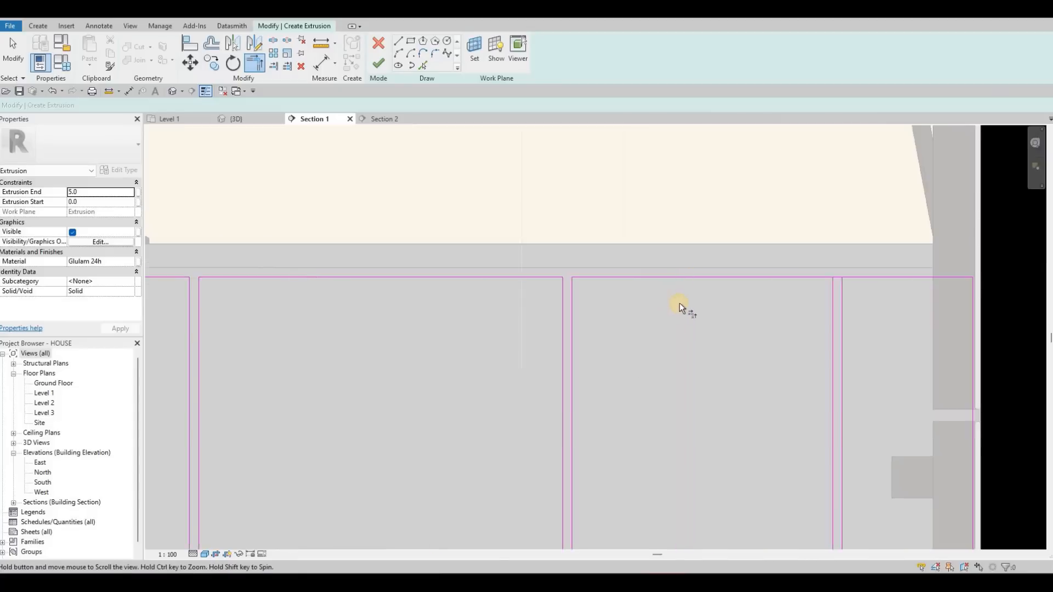
left_click(678, 304)
left_click(690, 295)
left_click(666, 307)
left_click(662, 298)
left_click(660, 305)
left_click(659, 295)
scroll(690, 491, "down", 3)
- Trim the lower corners at the four dividers nearest the refrigerator to open the gaps between panels
middle_click_drag(699, 489, 729, 319)
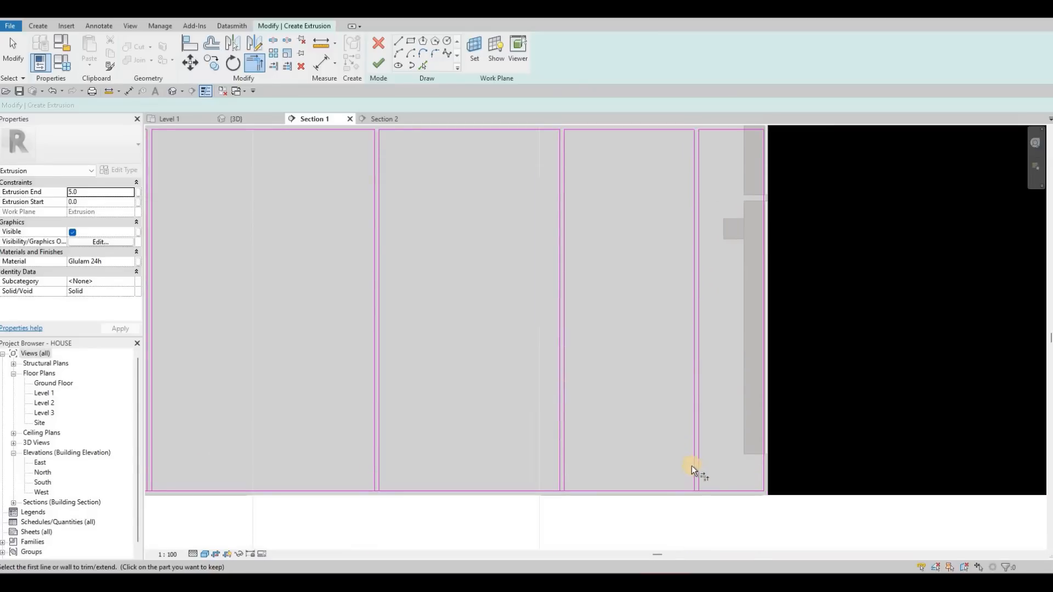
scroll(686, 486, "up", 2)
left_click(455, 481)
mouse_move(441, 466)
middle_mouse_down()
mouse_move(444, 452)
mouse_move(809, 411)
middle_mouse_up()
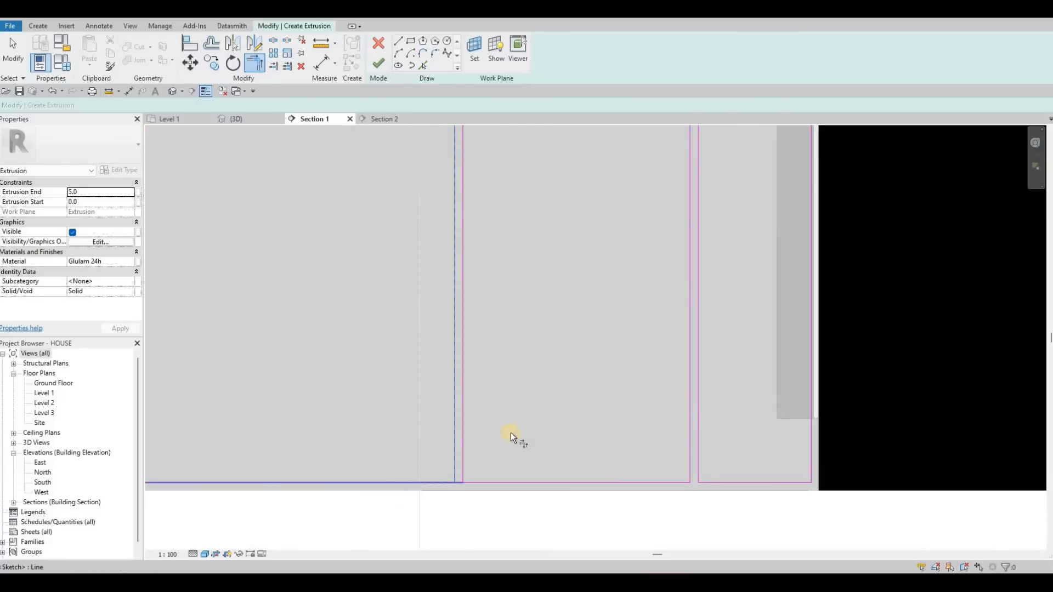
left_click(507, 415)
left_click(599, 428)
mouse_move(438, 422)
middle_mouse_down()
mouse_move(668, 423)
mouse_move(556, 423)
middle_mouse_up()
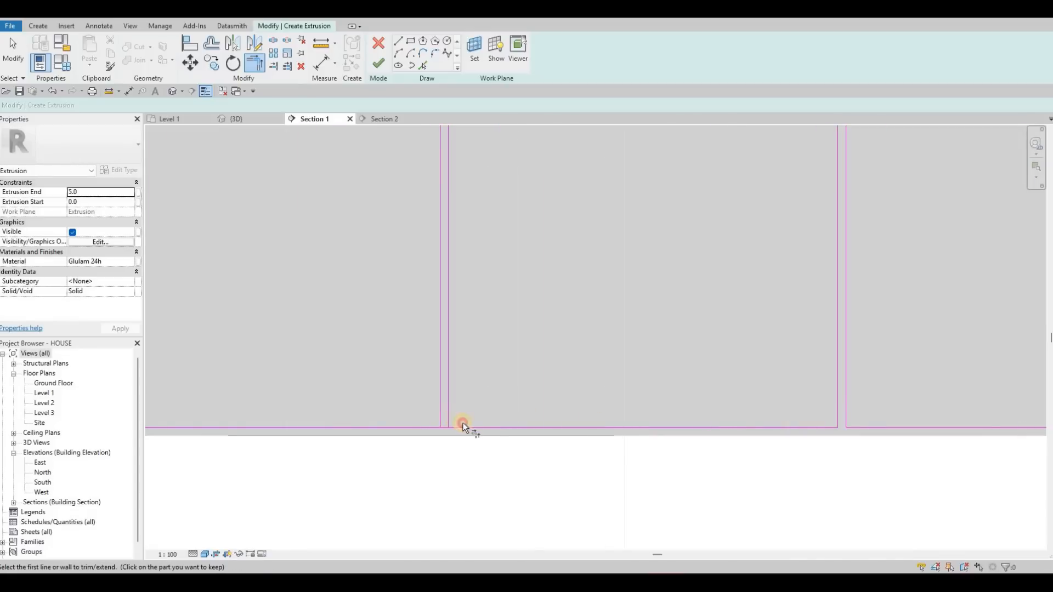
middle_click_drag(400, 428, 678, 453)
middle_click_drag(463, 449, 590, 450)
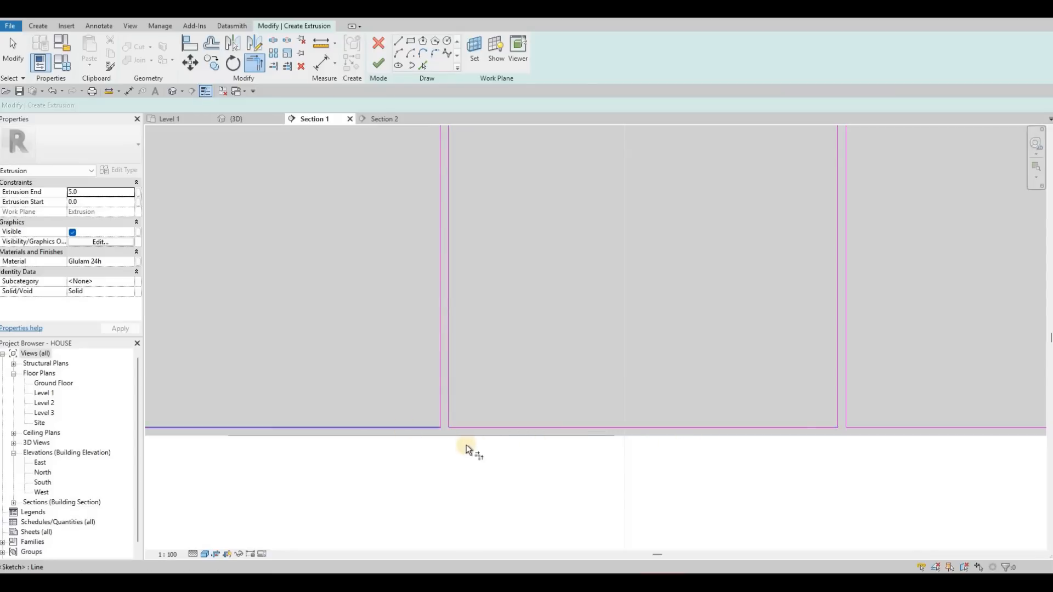
- Trim the lower corners at the four dividers nearest the oven cabinet, closing each panel into its own rectangle
left_click(447, 444)
left_click(459, 429)
left_click(438, 445)
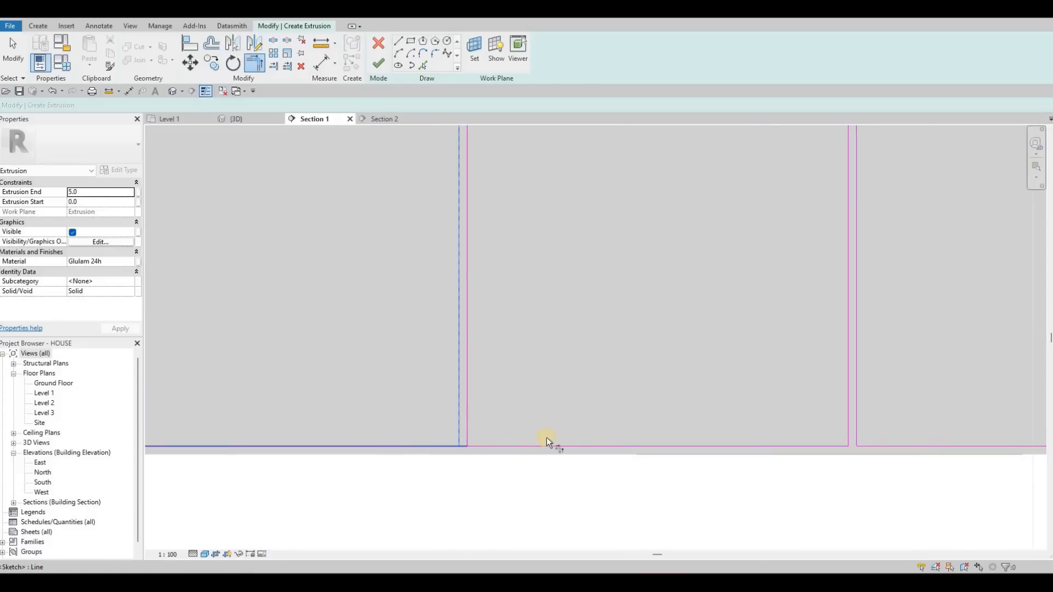
scroll(567, 439, "down", 2)
middle_click_drag(539, 434, 578, 432)
scroll(575, 436, "up", 3)
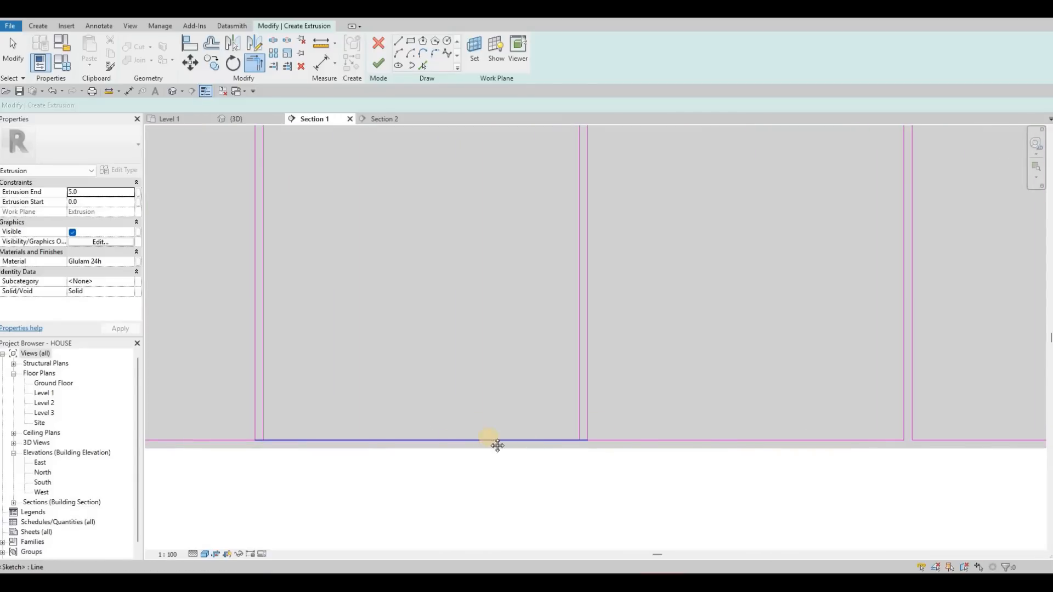
middle_click_drag(276, 441, 536, 440)
left_click(524, 428)
left_click(588, 438)
middle_click_drag(196, 430, 522, 409)
left_click(501, 417)
left_click(517, 391)
left_click(496, 419)
- Check the door panel outlines and gaps across the whole base cabinet front
scroll(507, 423, "down", 3)
middle_click_drag(667, 362, 582, 399)
scroll(581, 400, "down", 1)
middle_click_drag(786, 375, 639, 390)
middle_click_drag(958, 379, 738, 377)
middle_click_drag(760, 416, 753, 415)
middle_click_drag(581, 378, 641, 371)
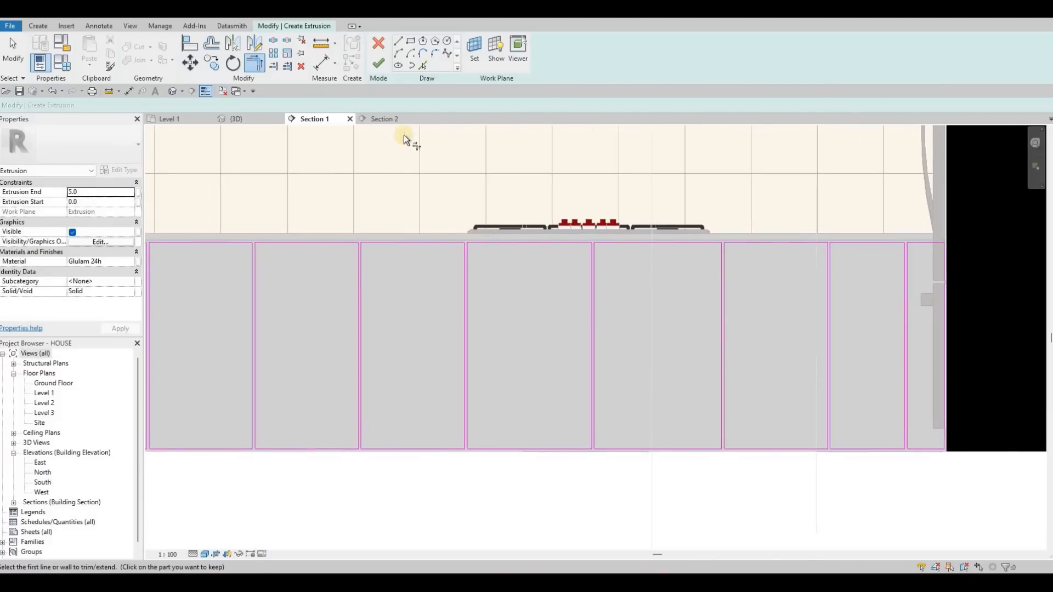
middle_click_drag(565, 269, 641, 259)
left_click(667, 249)
middle_click_drag(839, 279, 821, 285)
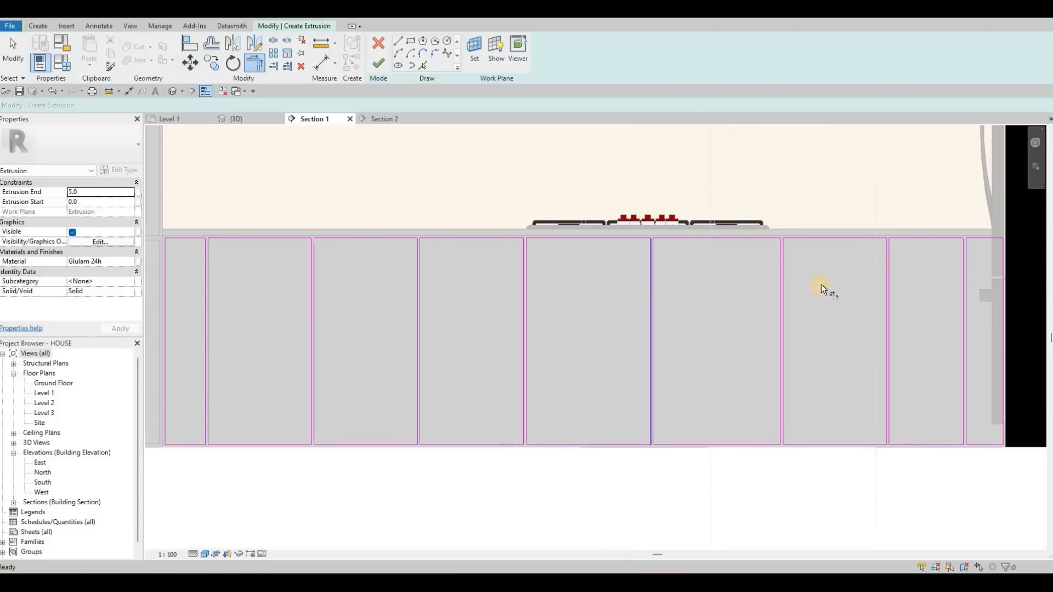
scroll(668, 255, "down", 2)
middle_click_drag(884, 228, 868, 228)
left_click(379, 64)
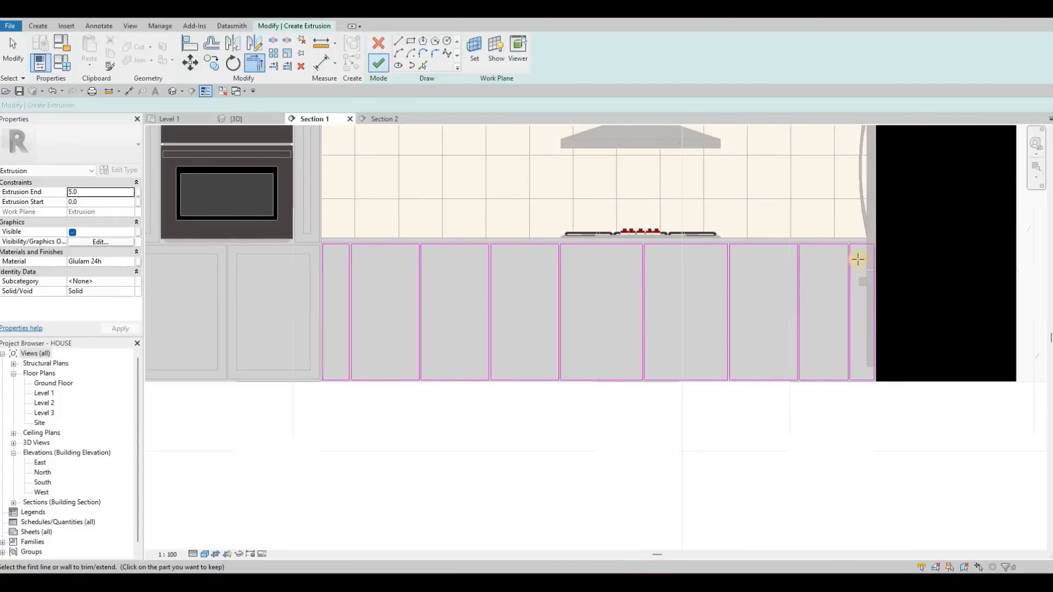
- Draw two horizontal lines, one above the other, across the full width of the second panel from the refrigerator end
key("l")
key("i")
scroll(709, 332, "up", 3)
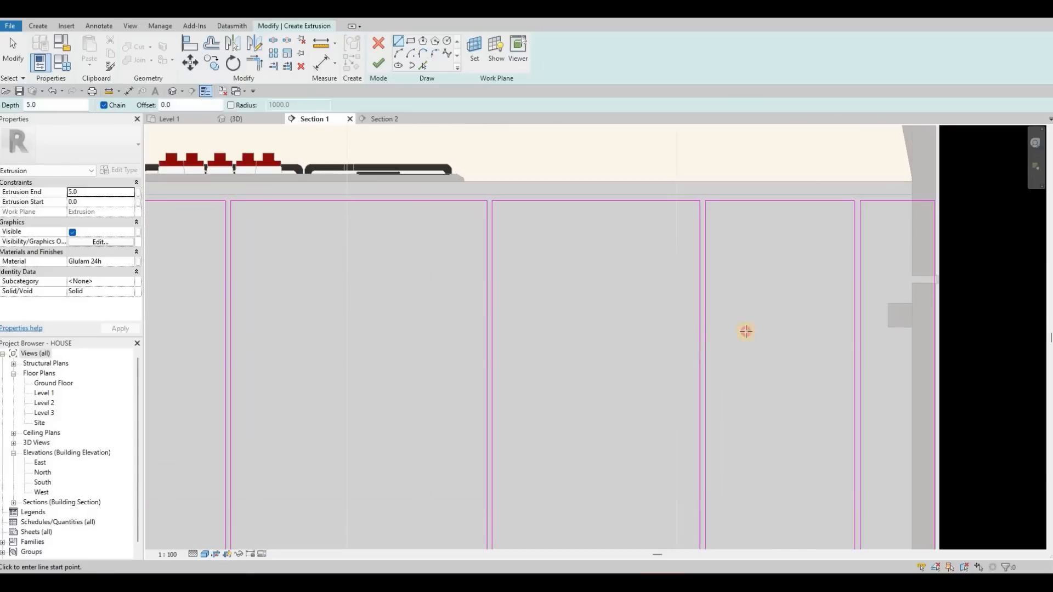
left_click(854, 328)
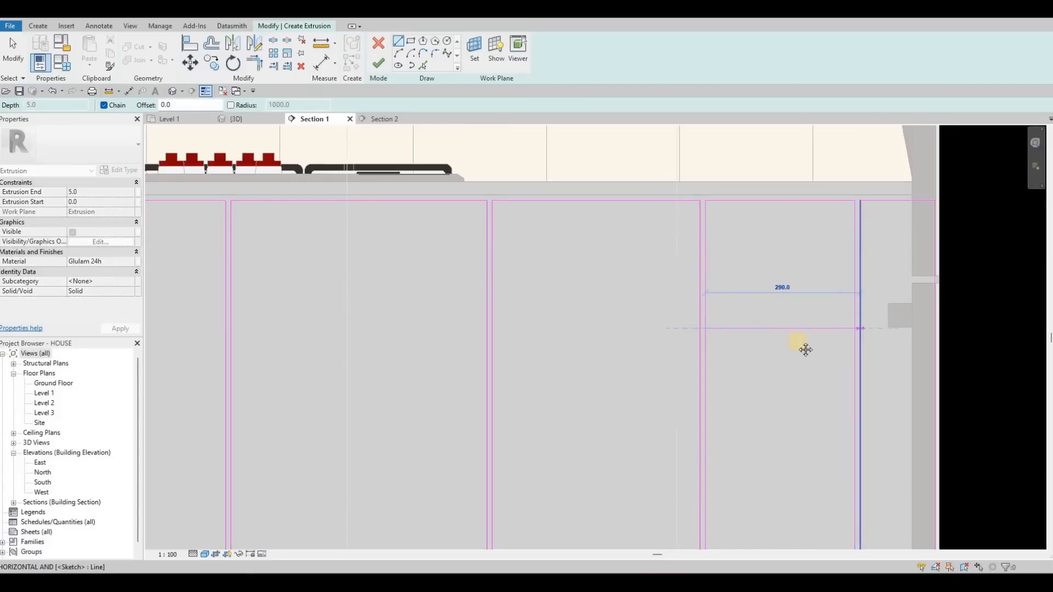
key("Escape")
middle_click_drag(688, 460, 597, 261)
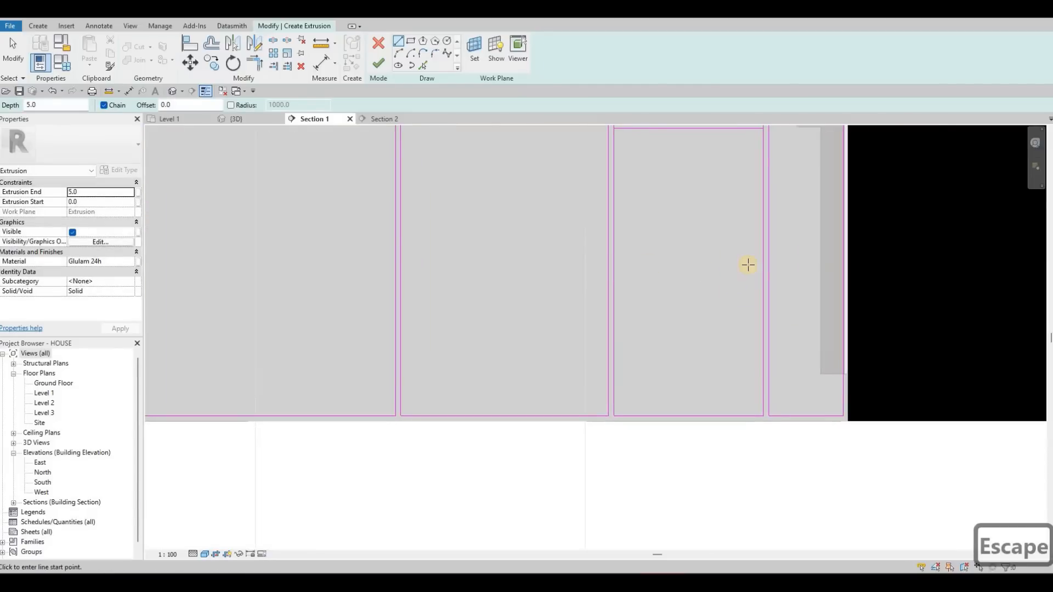
left_click(614, 267)
left_click(762, 266)
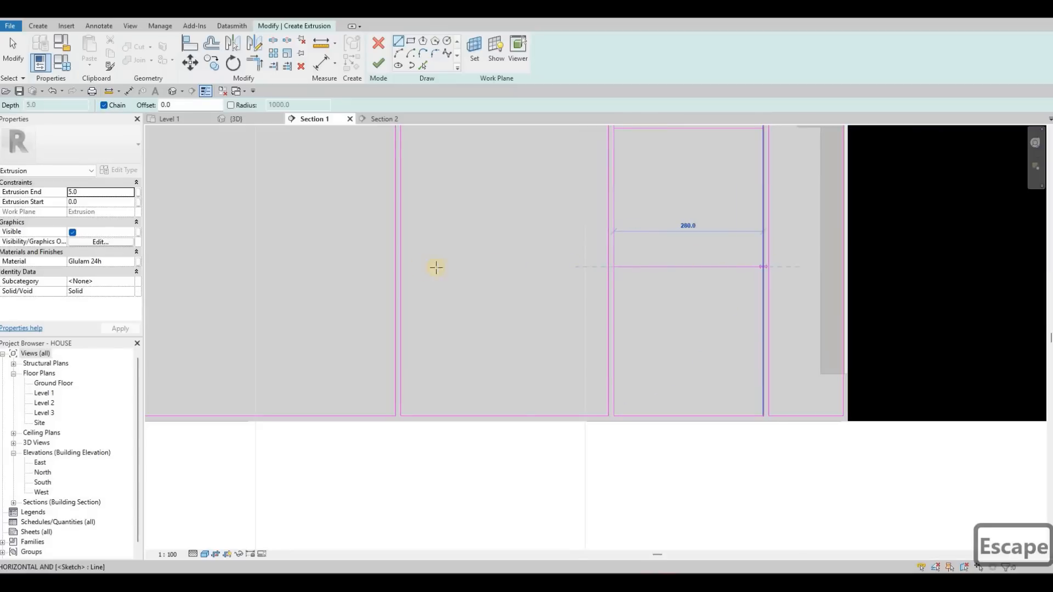
- Draw two horizontal lines, one above the other, across the full width of the second panel from the oven cabinet
key("Escape")
scroll(402, 228, "down", 4)
middle_click_drag(417, 216, 545, 218)
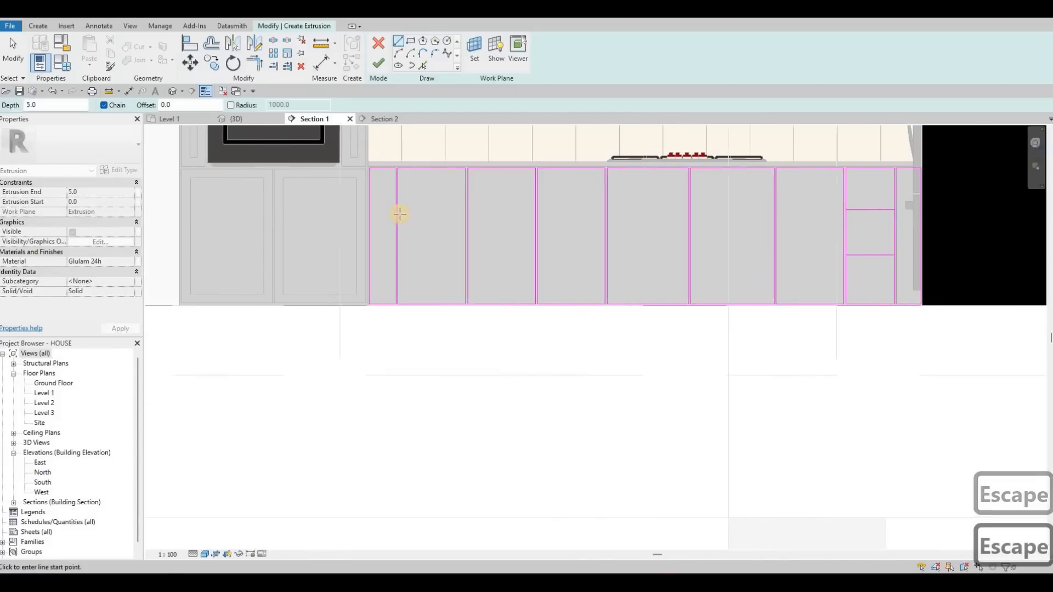
scroll(392, 204, "up", 3)
left_click(507, 201)
left_click(396, 283)
key("Escape")
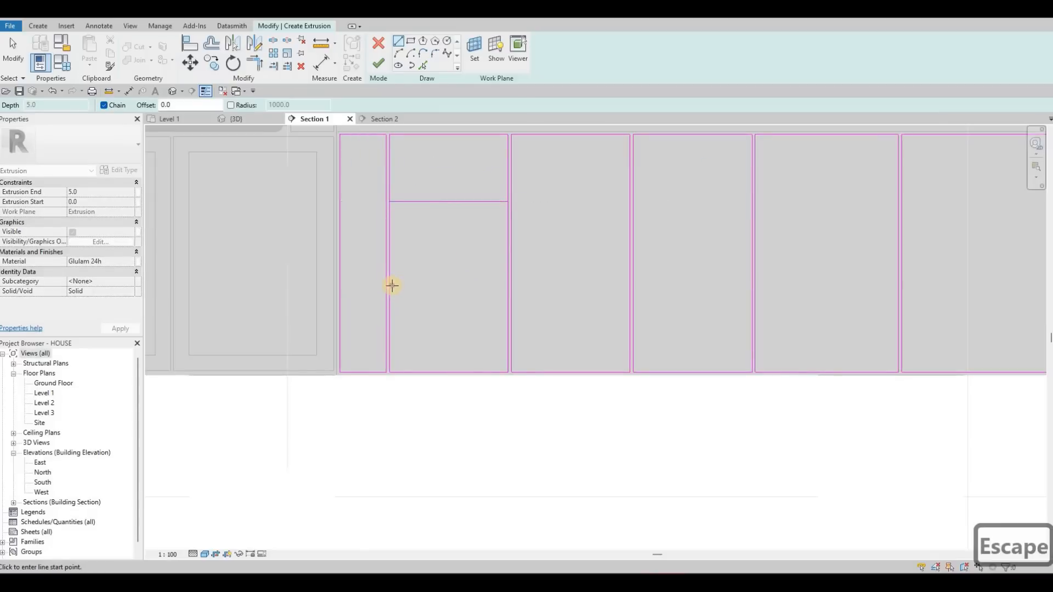
left_click(508, 287)
key("Escape")
scroll(552, 259, "down", 3)
middle_click_drag(552, 258, 474, 258)
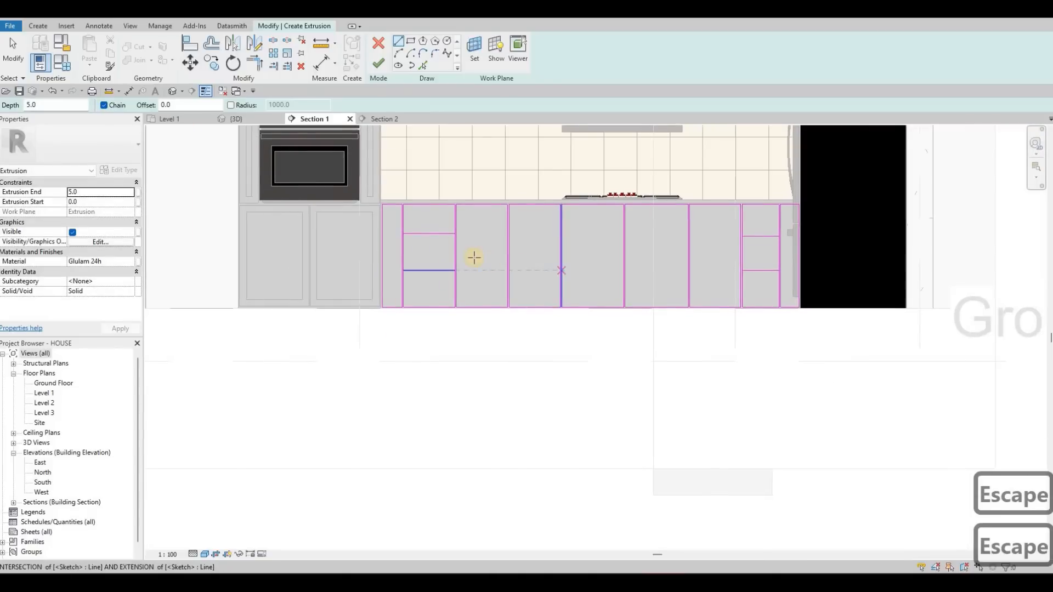
- Draw one horizontal line across the full width of the third panel from the oven cabinet, near its mid-height
scroll(439, 244, "up", 4)
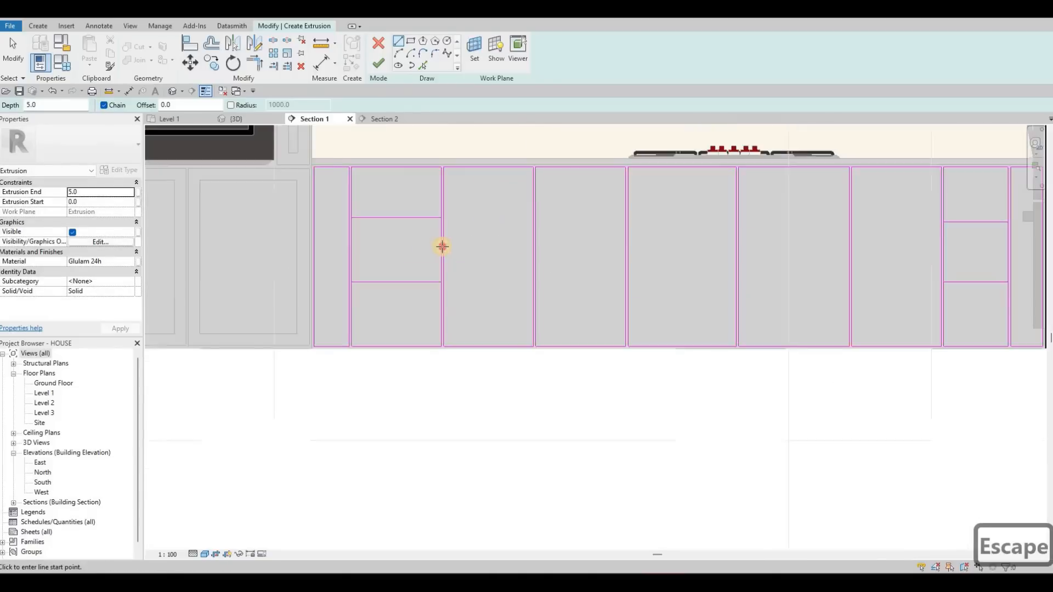
left_click(541, 248)
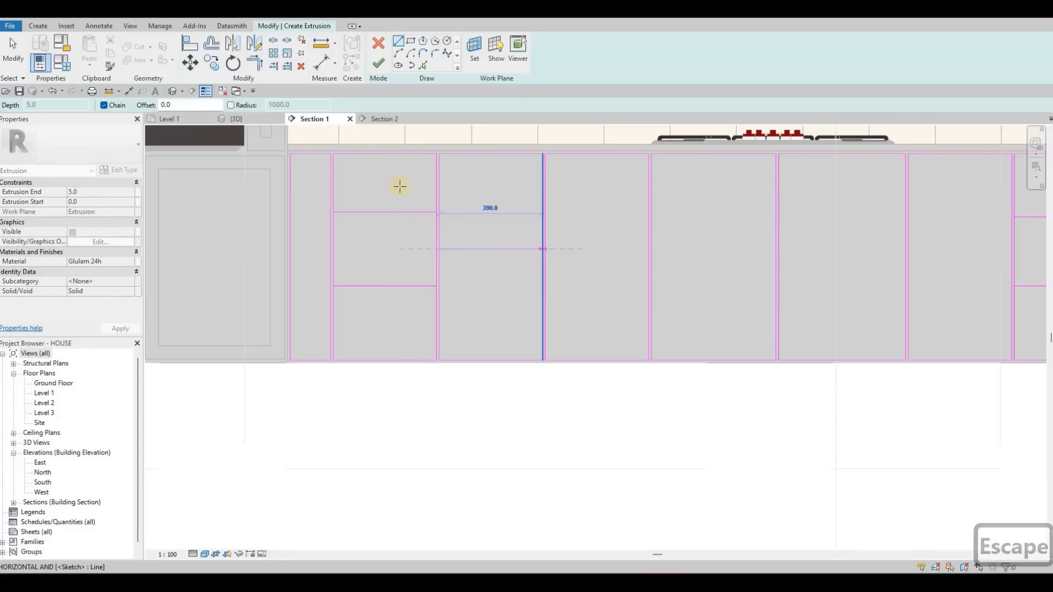
key("Escape")
- Create parallel copies of all the horizontal drawer lines with Pick Lines at a 10 mm offset, forming the gaps between drawers
scroll(484, 246, "down", 1)
key("p")
key("l")
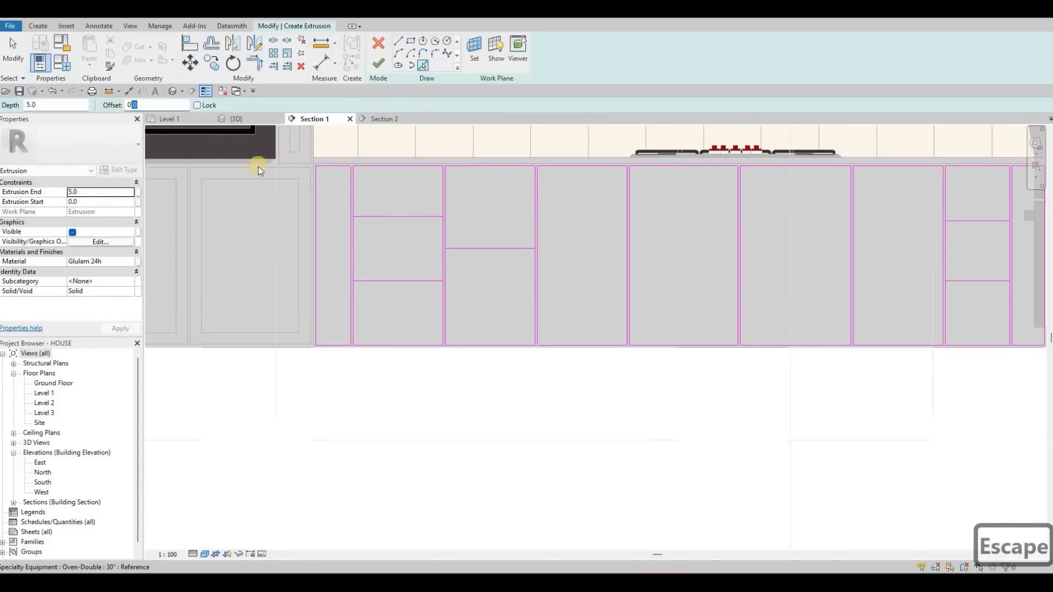
type("10")
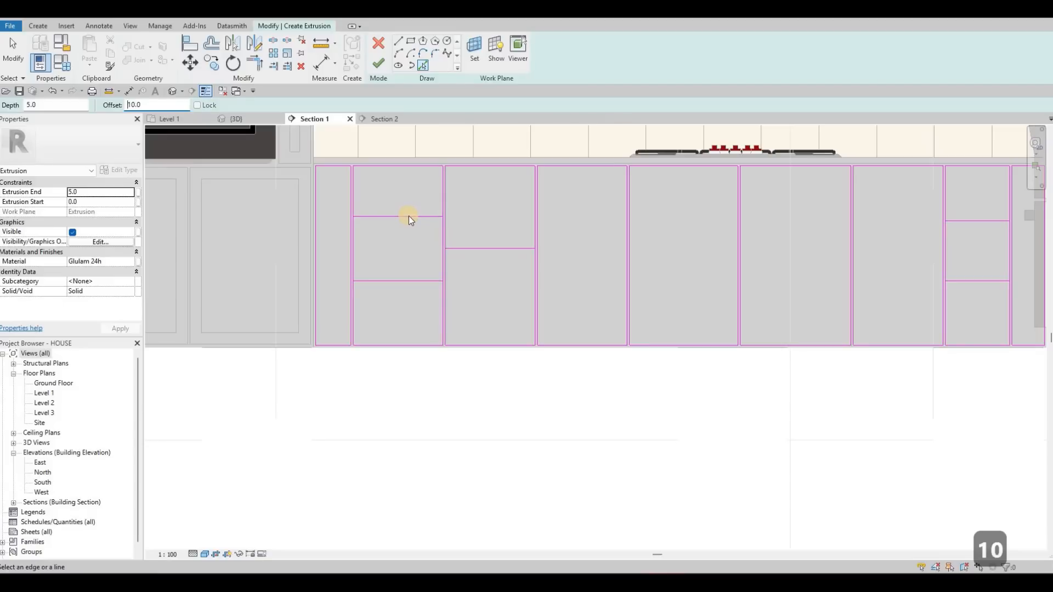
left_click(407, 217)
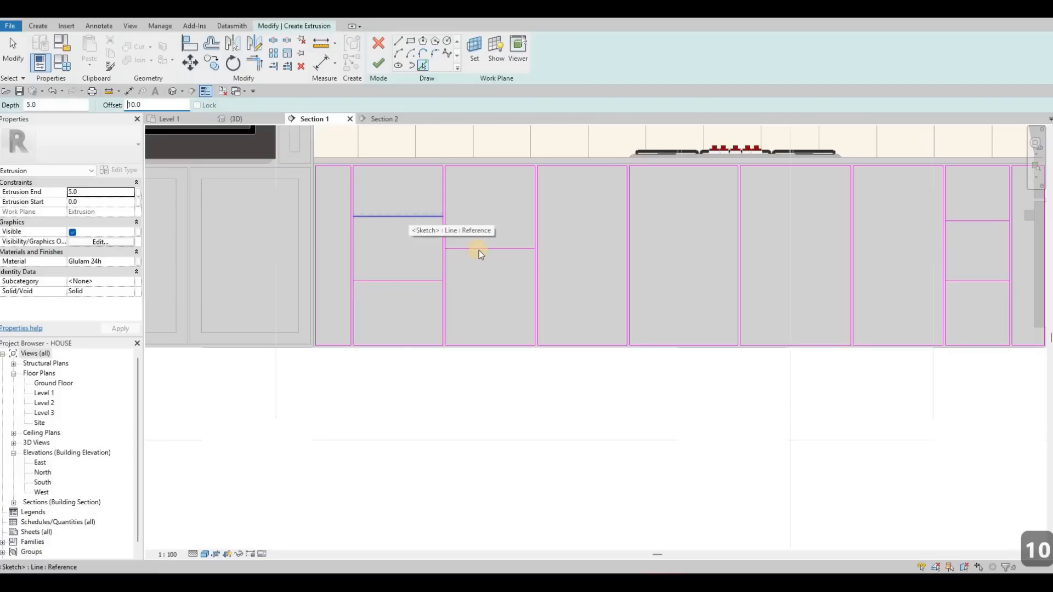
left_click(410, 286)
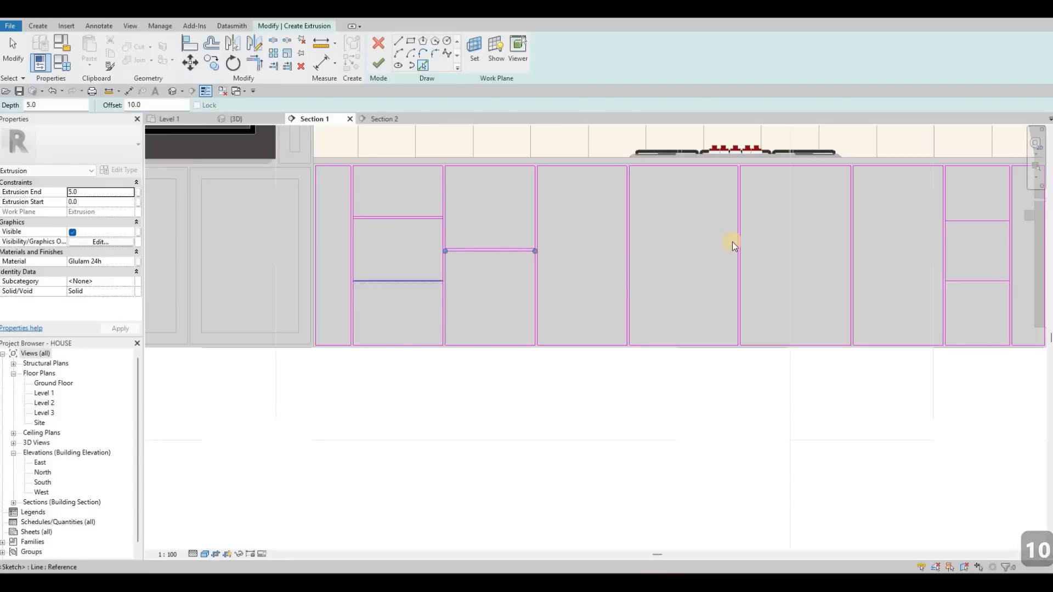
scroll(738, 241, "down", 3)
scroll(741, 299, "up", 4)
left_click(732, 302)
key("Escape")
key("Escape")
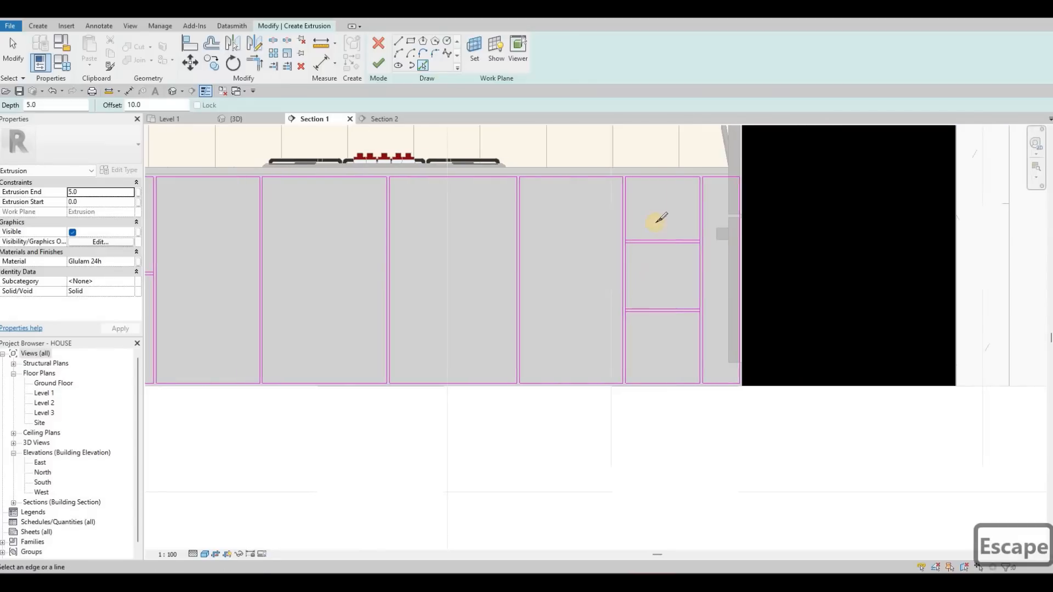
- Split the side lines of the drawer panel nearest the refrigerator where they meet the horizontal gap lines
scroll(678, 307, "up", 5)
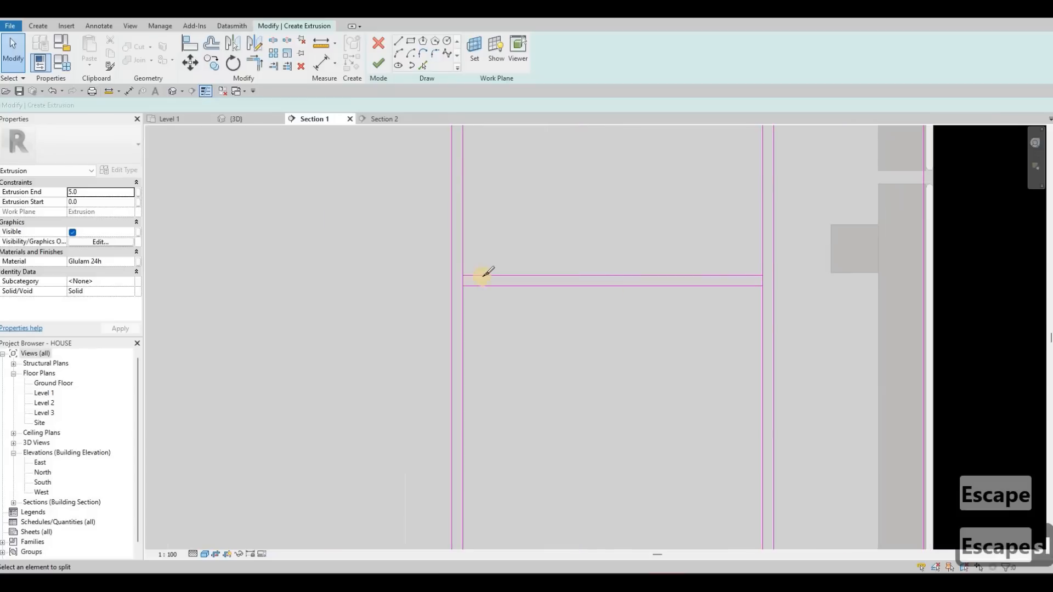
key("l")
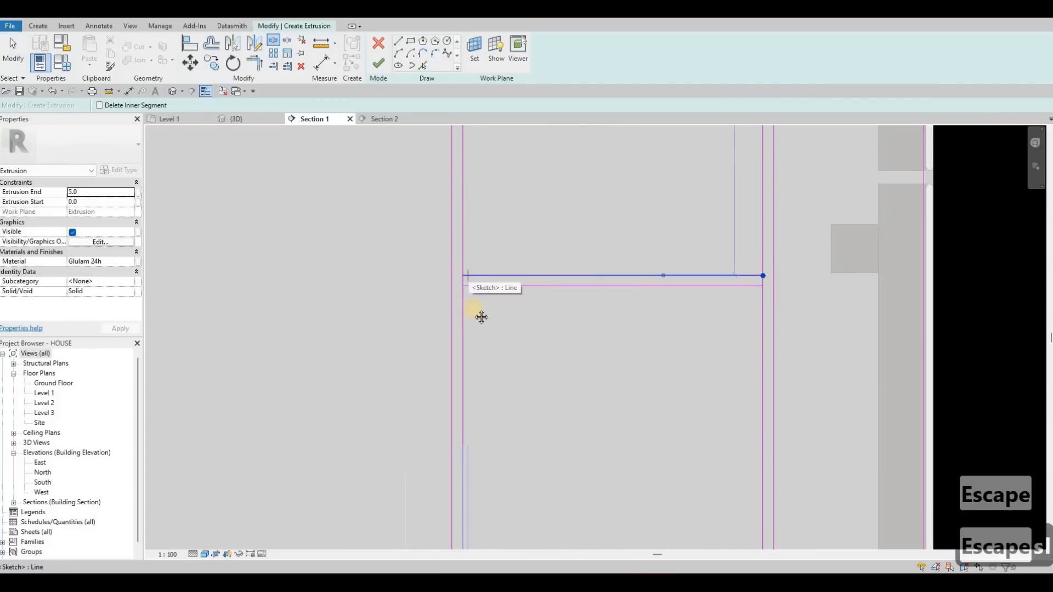
left_click(463, 275)
scroll(463, 275, "down", 2)
middle_click_drag(482, 317, 462, 245)
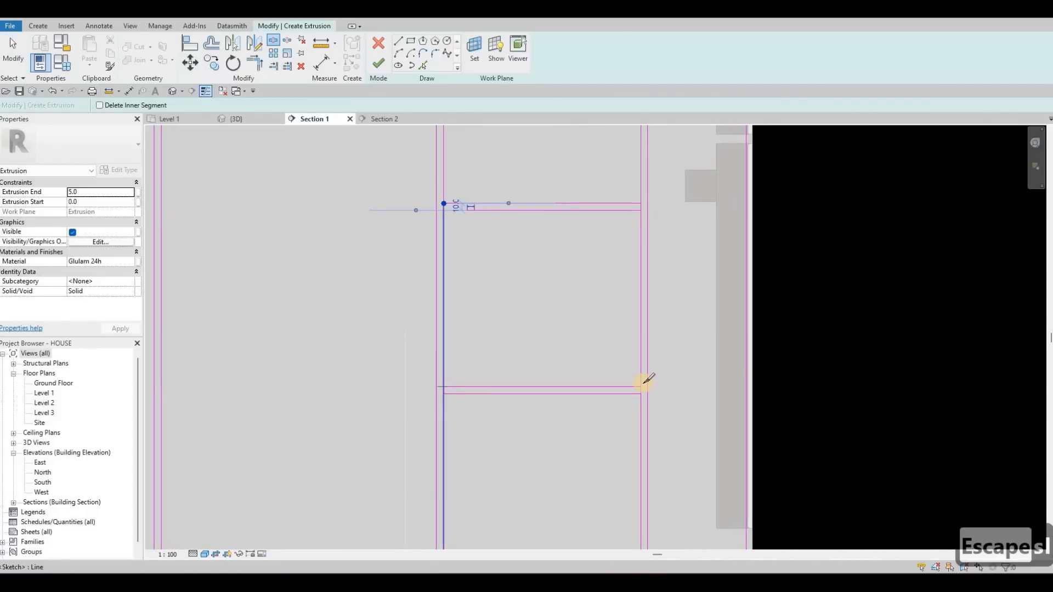
key("Escape")
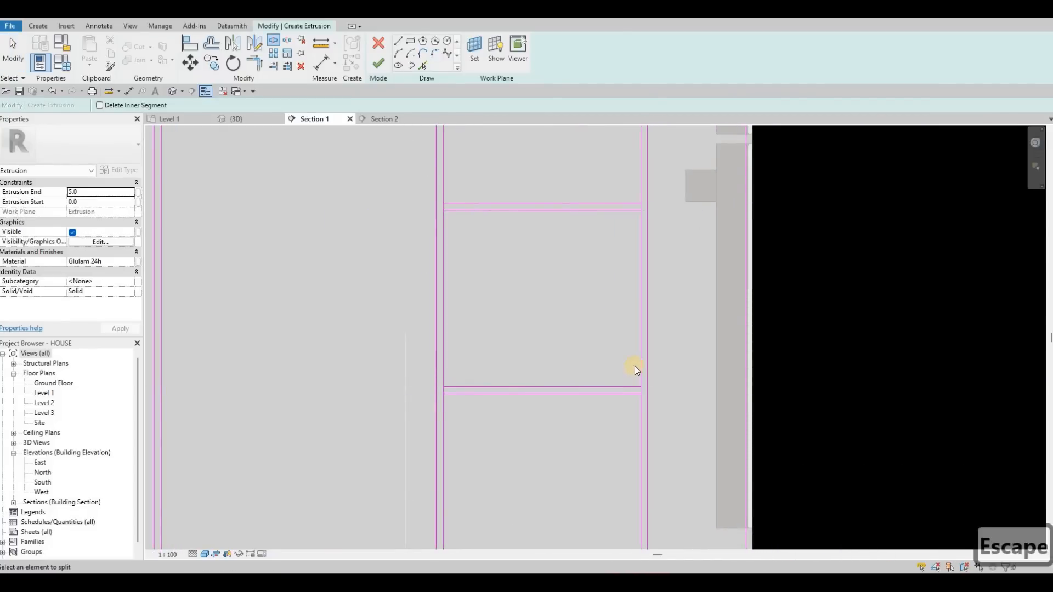
key("Escape")
- Trim the corners at both horizontal gaps of the refrigerator-end drawer panel, closing its three drawers into separate rectangles
key("t")
key("r")
left_click(640, 404)
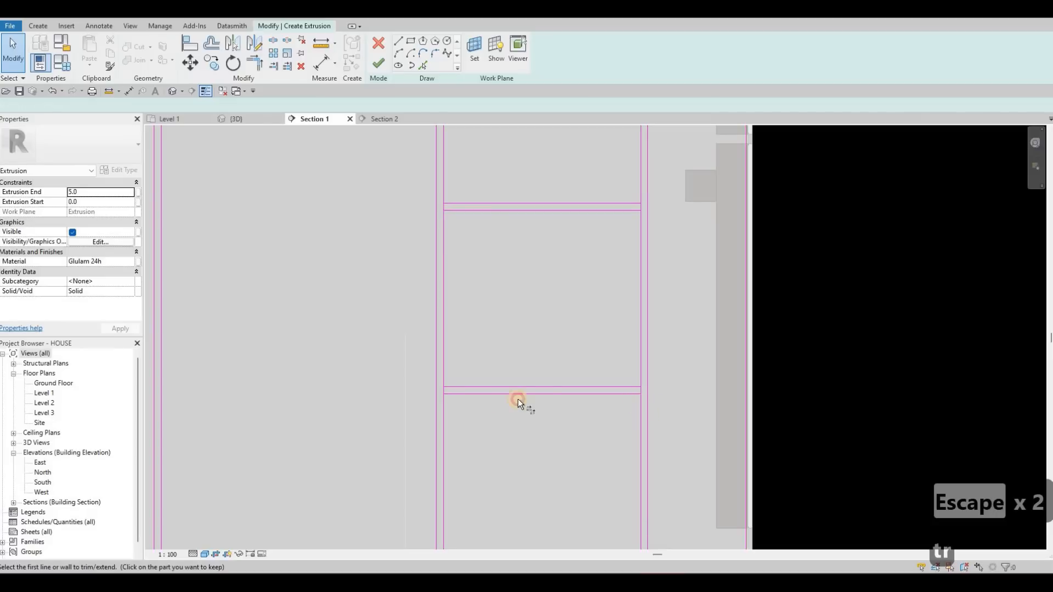
left_click(445, 409)
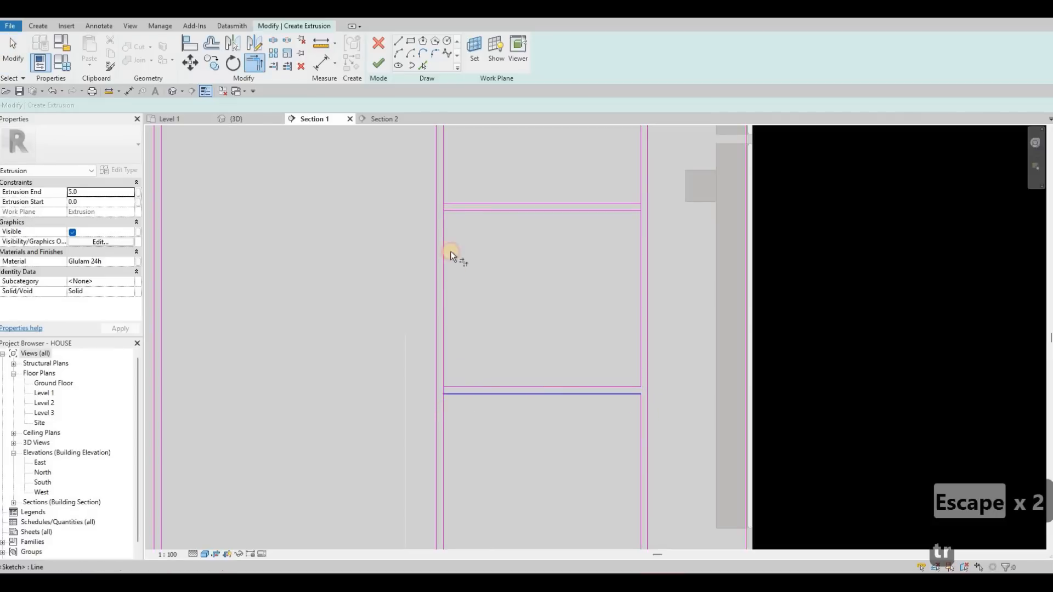
left_click(443, 218)
left_click(624, 210)
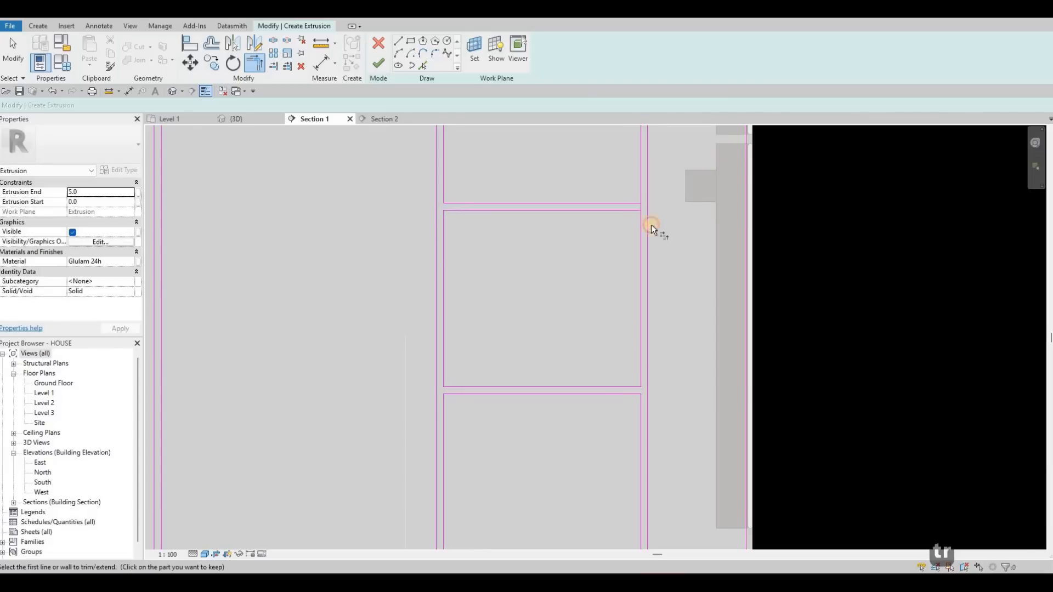
left_click(620, 211)
left_click(641, 249)
scroll(456, 270, "down", 5)
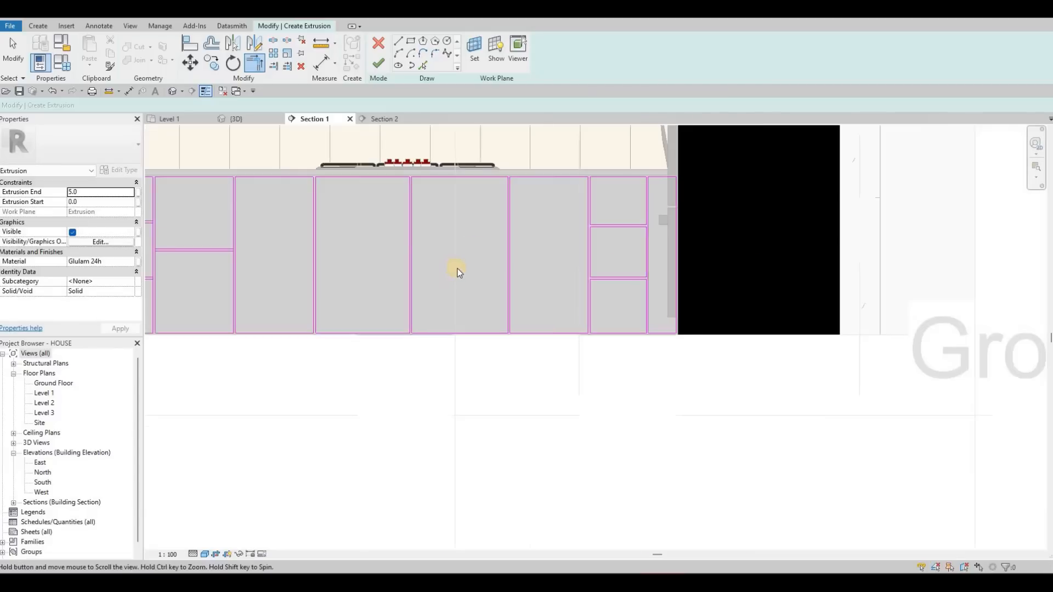
scroll(455, 267, "up", 4)
key("Escape")
key("Escape")
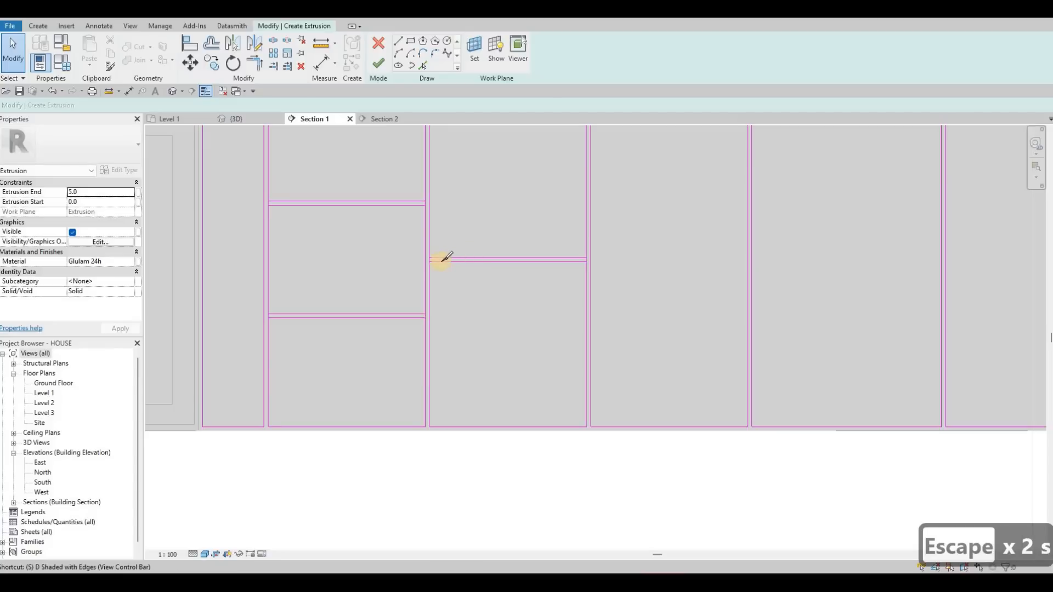
- Split the side lines of the second and third panels from the oven cabinet where they meet the horizontal gap lines
key("s")
key("l")
scroll(422, 259, "up", 3)
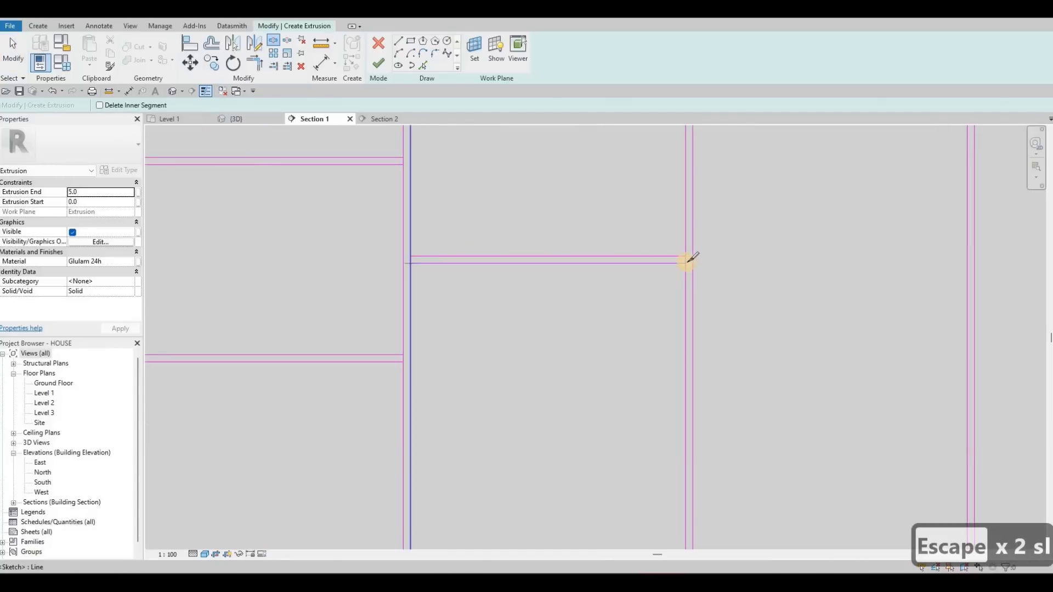
left_click(410, 263)
left_click(685, 263)
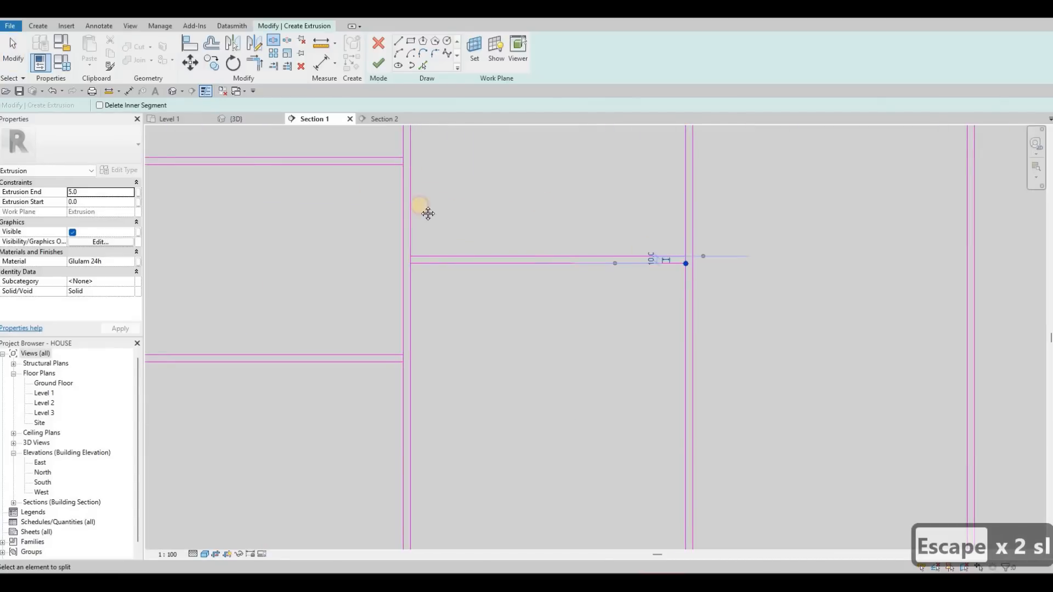
left_click(404, 164)
mouse_move(146, 169)
middle_mouse_down()
mouse_move(416, 151)
mouse_move(403, 152)
middle_mouse_up()
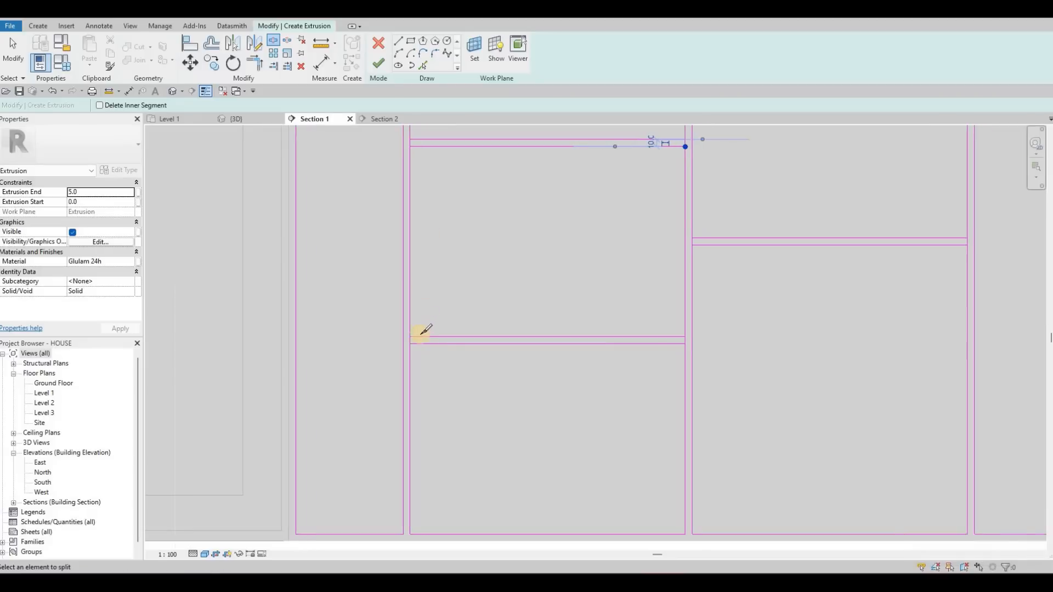
left_click(412, 343)
left_click(684, 344)
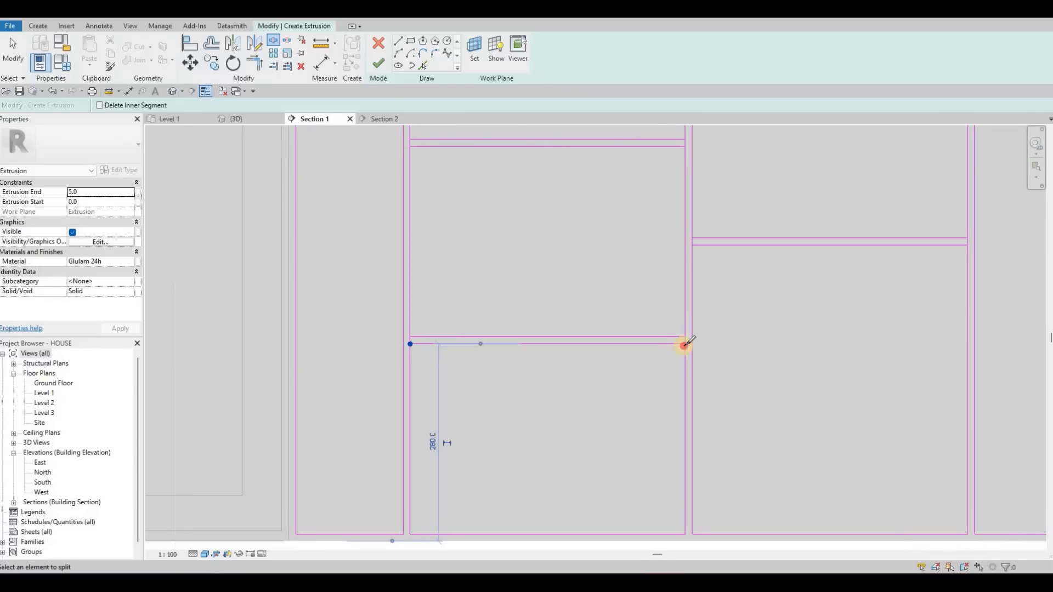
key("Escape")
key("Escape")
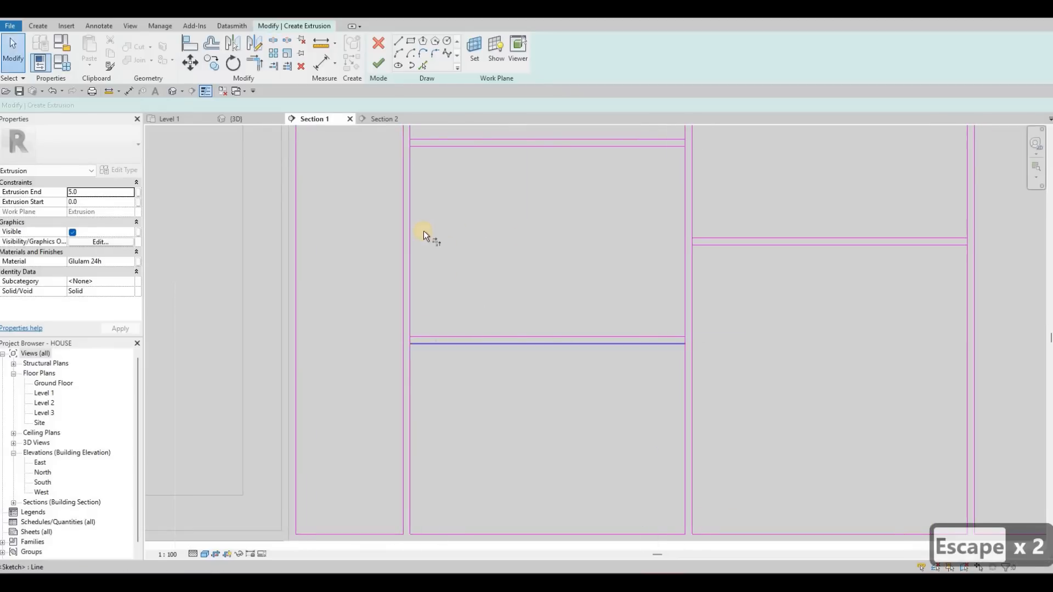
- Trim the corners at both horizontal gaps of the second panel from the oven cabinet to form three separate drawers
middle_click_drag(415, 222, 408, 304)
scroll(475, 209, "up", 1)
left_click(699, 221)
left_click(702, 205)
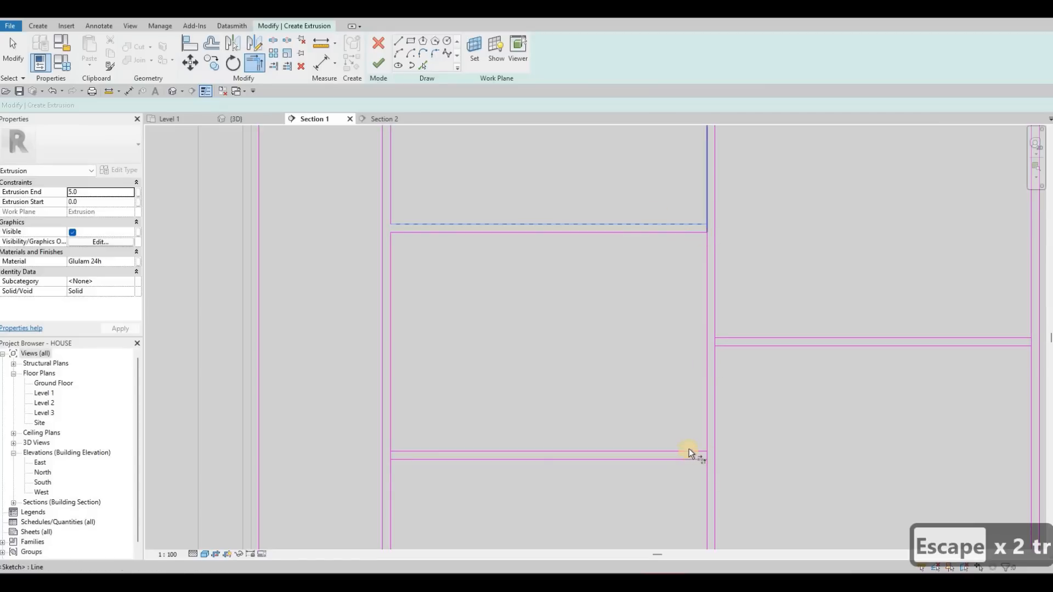
left_click(708, 429)
left_click(417, 452)
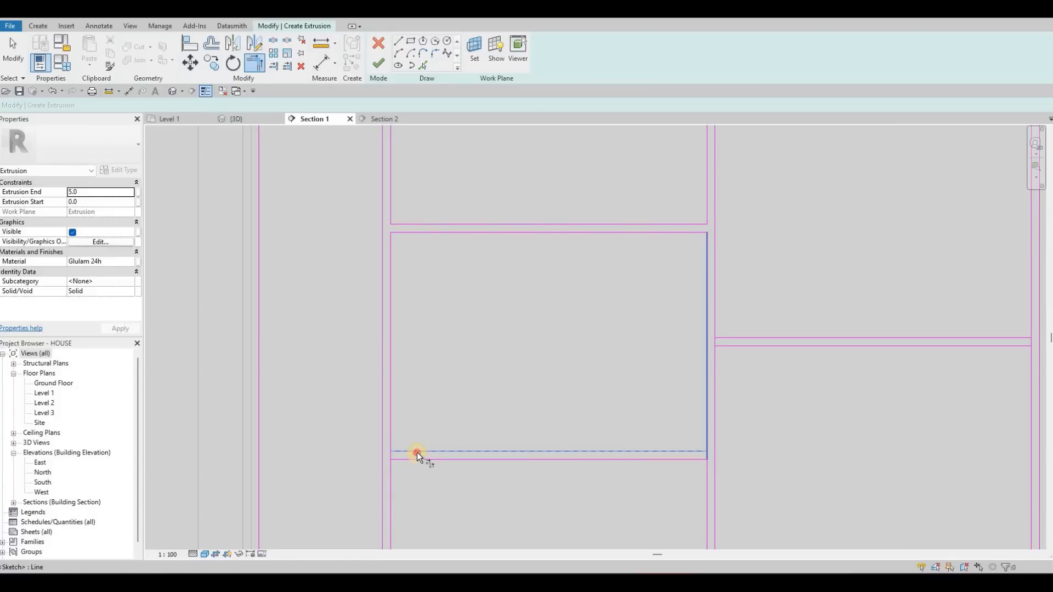
- Trim the corners at the horizontal gap of the third panel from the oven cabinet to form two separate rectangles
left_click(740, 336)
left_click(712, 337)
middle_click_drag(1027, 328, 729, 338)
left_click(713, 347)
middle_click_drag(522, 328, 520, 328)
left_click(731, 328)
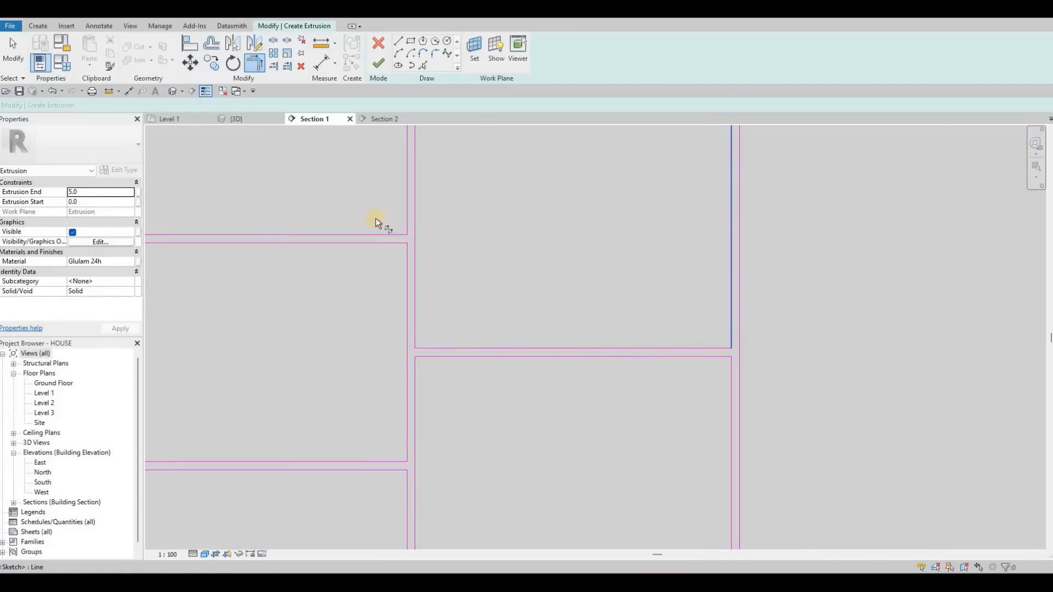
- Finish the base cabinet front's extrusion sketch and switch to the 3D view
scroll(657, 307, "down", 3)
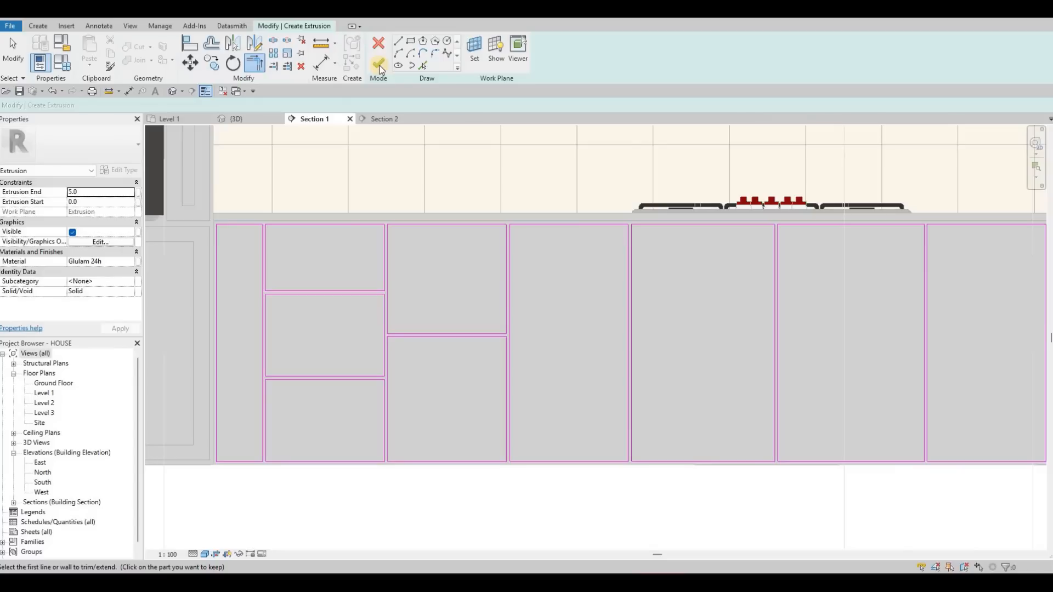
left_click(379, 65)
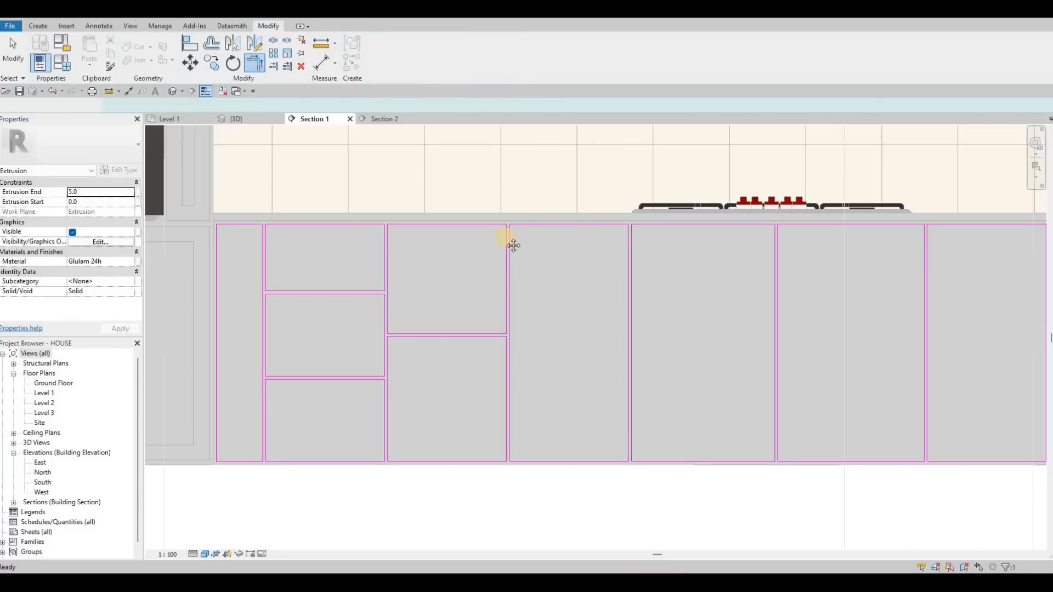
scroll(329, 170, "down", 1)
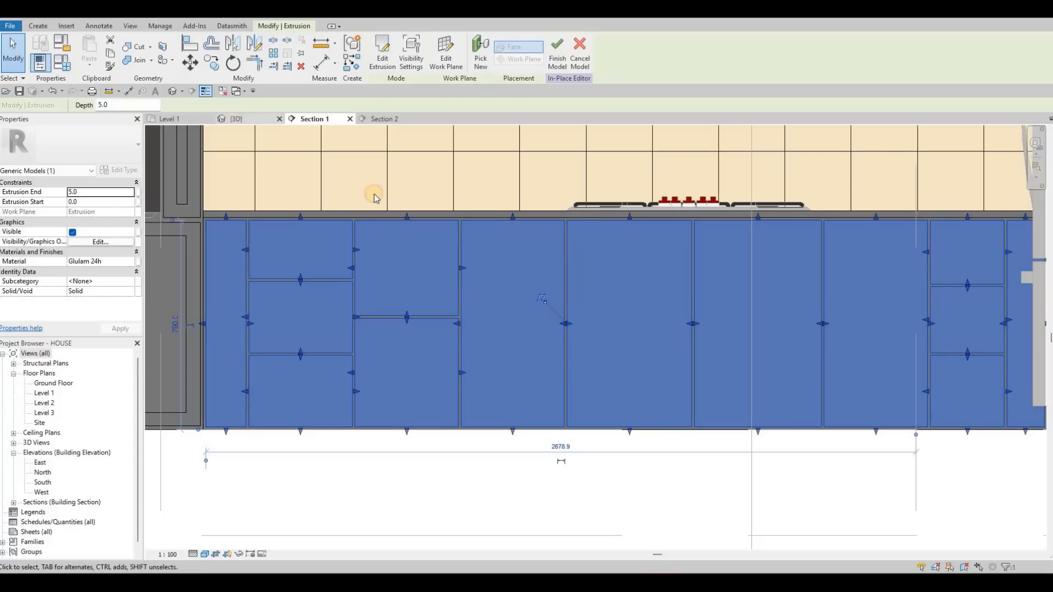
key("ctrl+Tab")
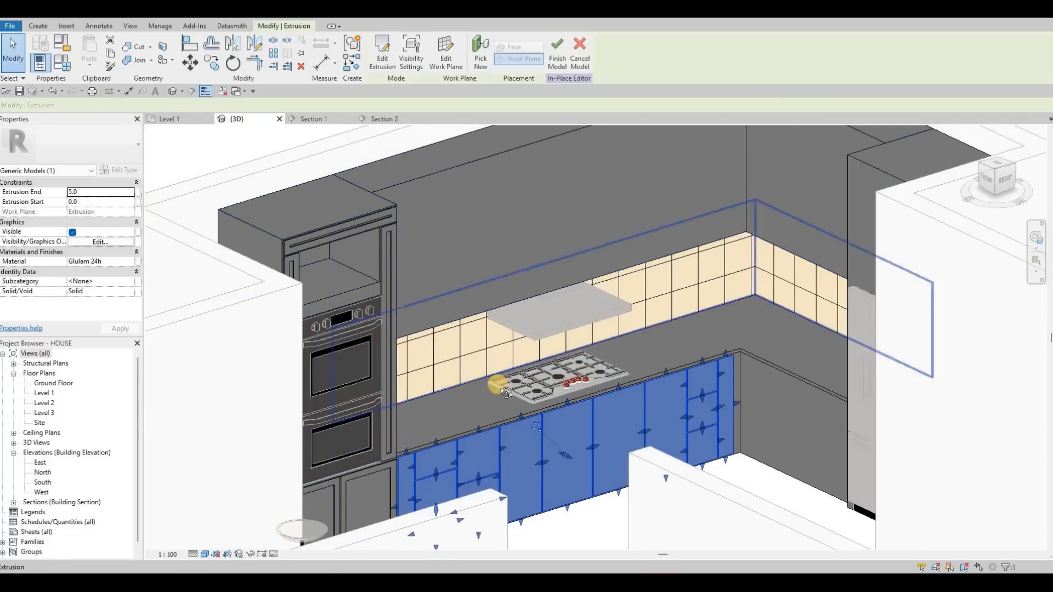
- Set the Extrusion End of the base cabinet's front panels to 10
middle_click_drag(371, 429, 100, 197, "shift")
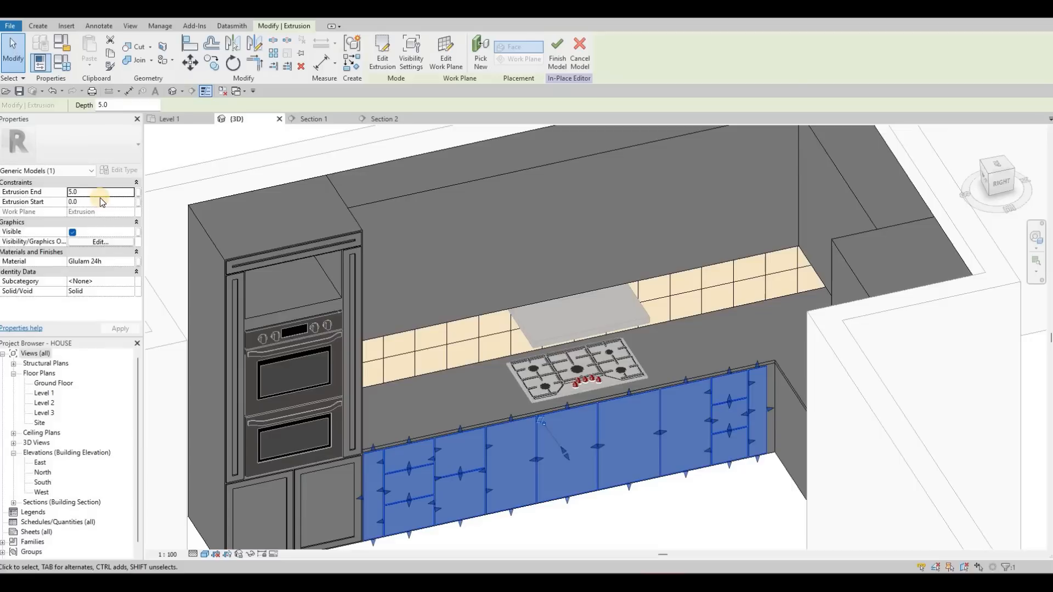
left_click(100, 196)
type("10")
key("Return")
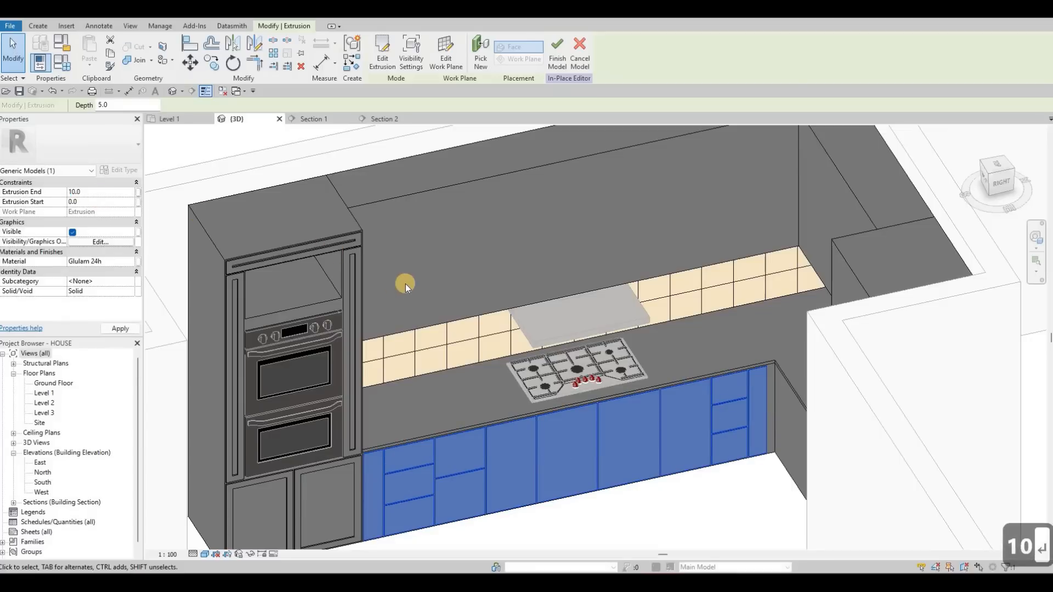
- Inspect the thickness and gaps of the extruded door and drawer panels close up near the inner counter corner
left_click(604, 392)
middle_click_drag(607, 393, 632, 359, "shift")
scroll(634, 363, "up", 5)
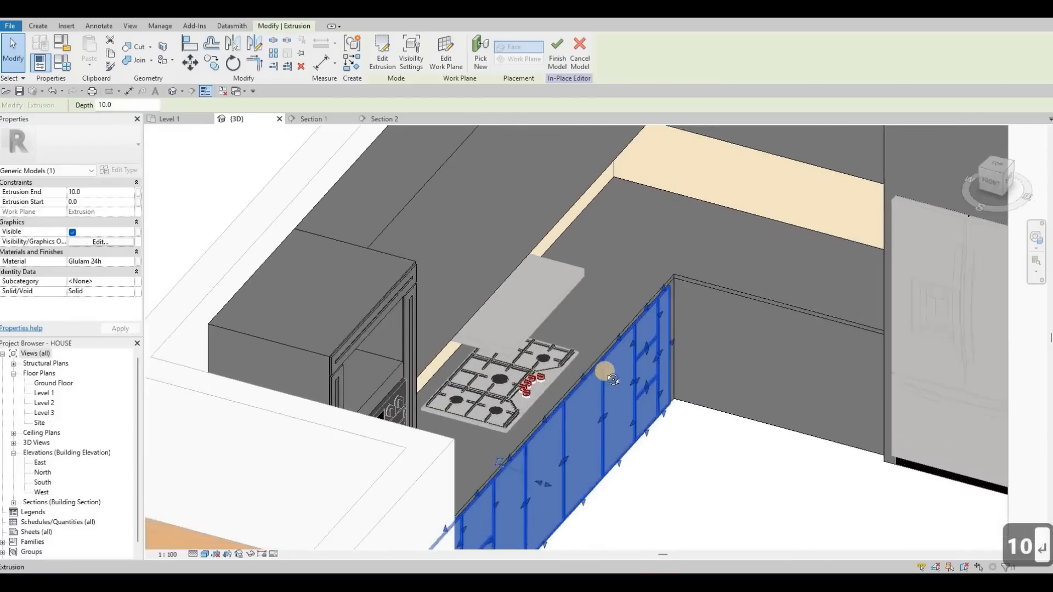
middle_click_drag(493, 394, 713, 418, "shift")
scroll(709, 418, "up", 4)
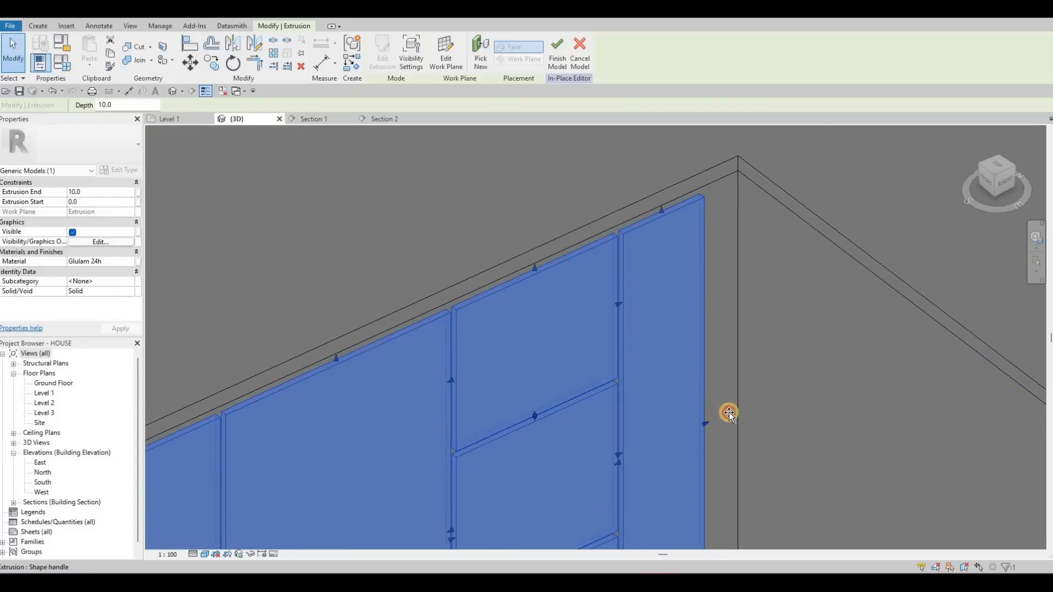
- Stretch the free edge of the narrow end panel toward the inner counter corner
left_click_drag(732, 410, 730, 410)
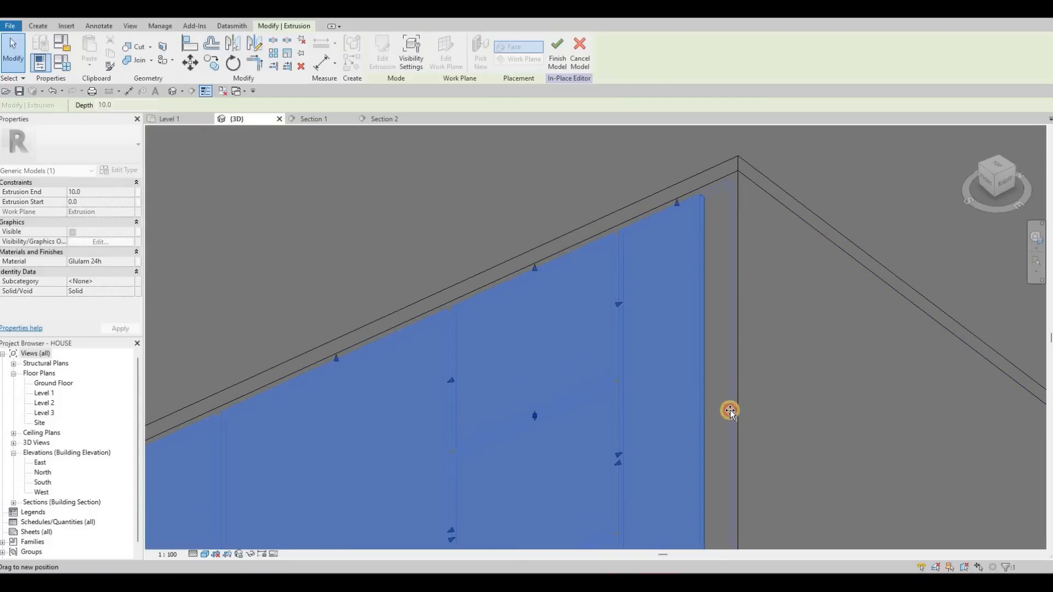
left_click_drag(733, 199, 734, 199)
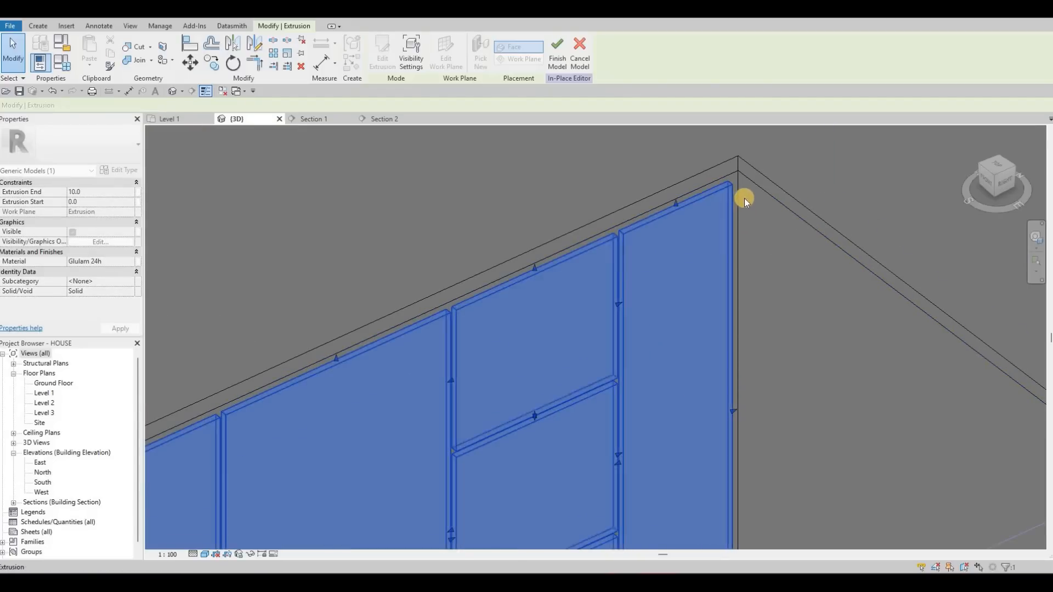
middle_click_drag(721, 303, 734, 175, "shift")
scroll(734, 175, "down", 4)
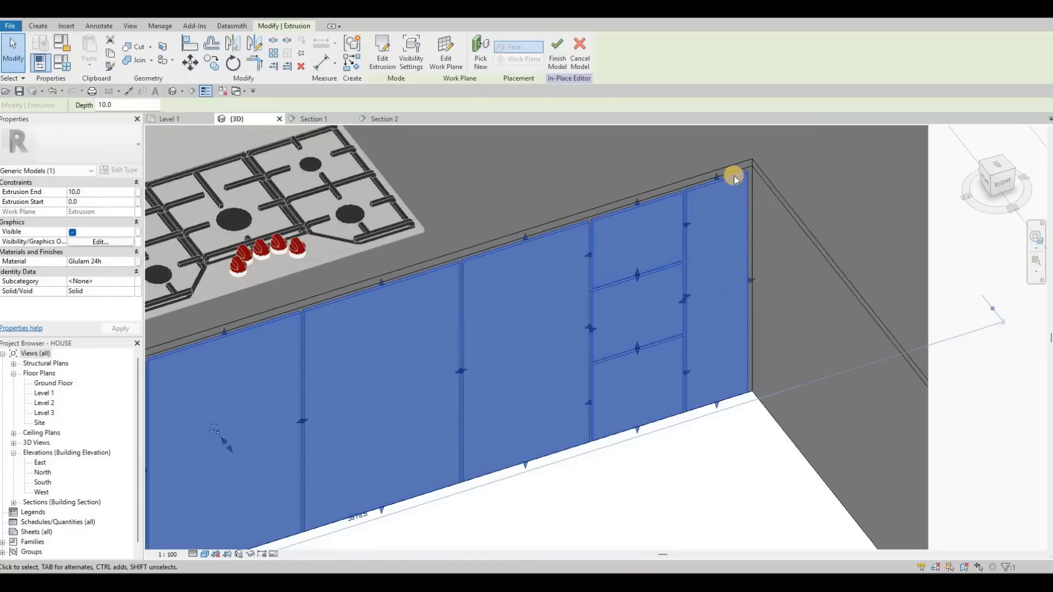
- Examine the stretched end panel's fit against the inner counter corner and floor, and the whole base cabinet front
scroll(736, 263, "up", 6)
middle_click_drag(735, 269, 746, 383)
scroll(745, 383, "up", 3)
middle_click_drag(686, 180, 702, 363)
middle_click_drag(686, 420, 670, 244)
scroll(670, 244, "down", 3)
middle_click_drag(692, 391, 696, 406)
scroll(696, 405, "up", 2)
left_click_drag(696, 406, 700, 341)
scroll(609, 313, "down", 3)
middle_click_drag(609, 313, 682, 272)
scroll(676, 272, "down", 3)
middle_click_drag(466, 164, 560, 114)
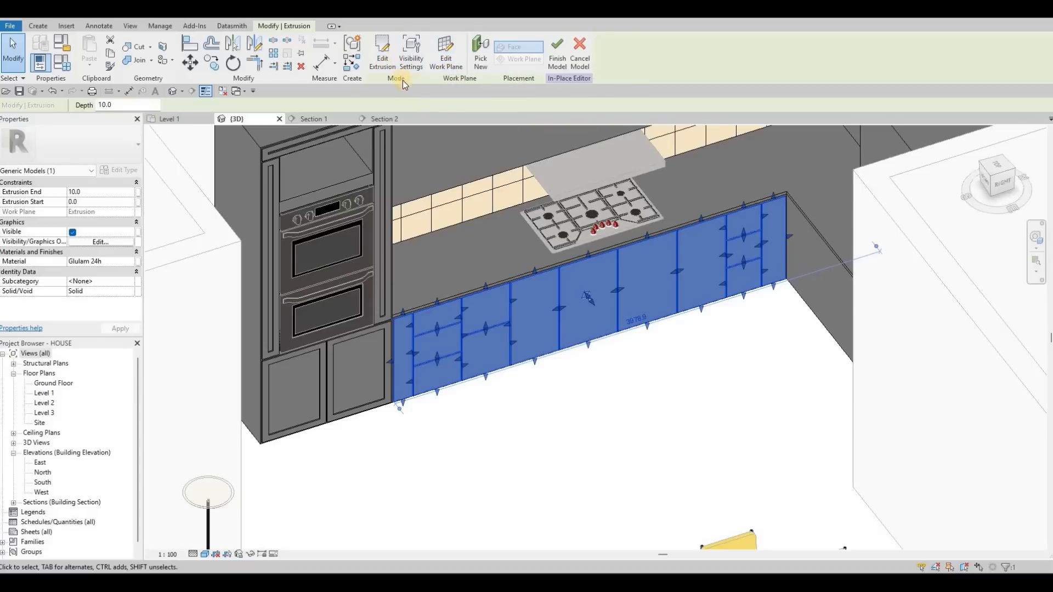
- Reopen the front panels' extrusion sketch, switch to the Section 1 view and finish the sketch
left_click(385, 62)
left_click(319, 119)
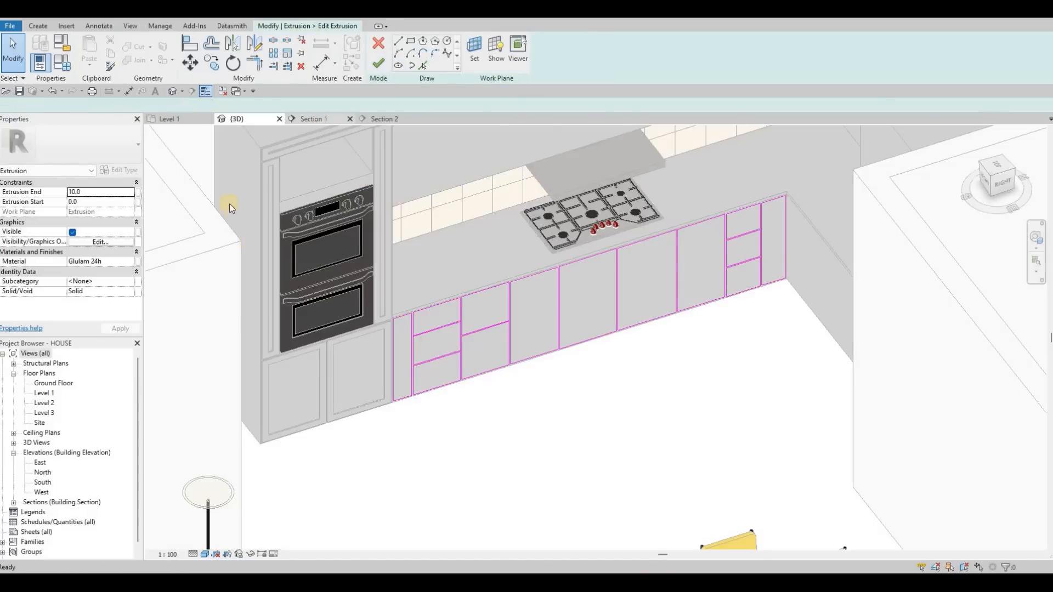
left_click(38, 25)
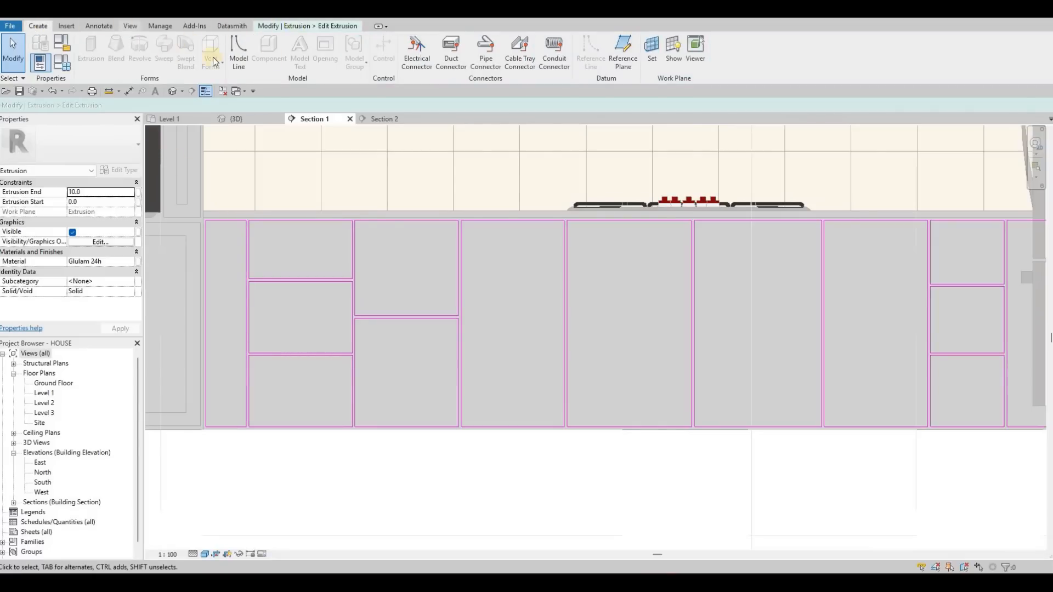
left_click(307, 26)
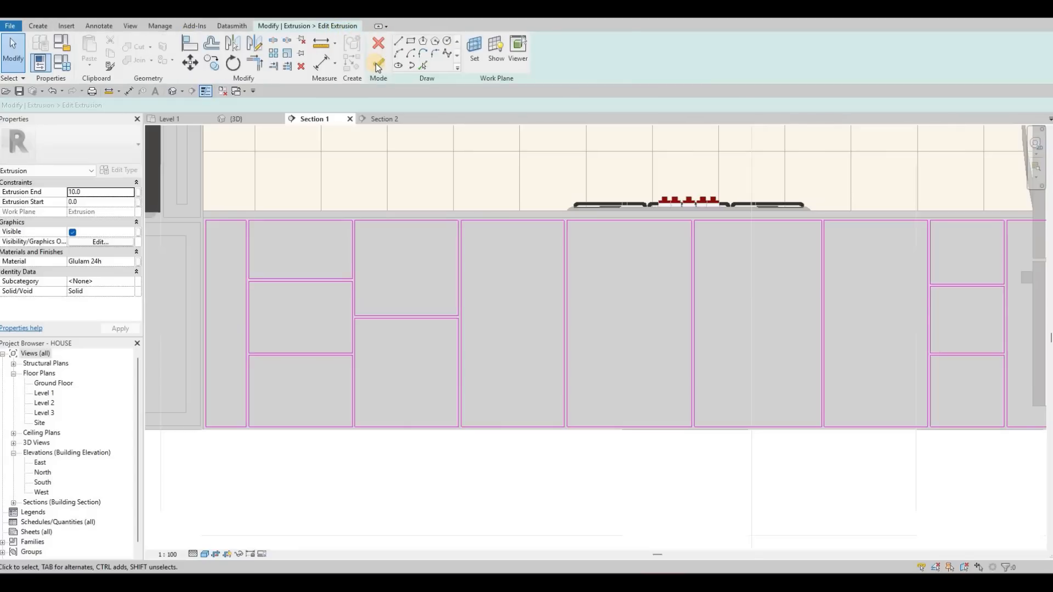
left_click(378, 61)
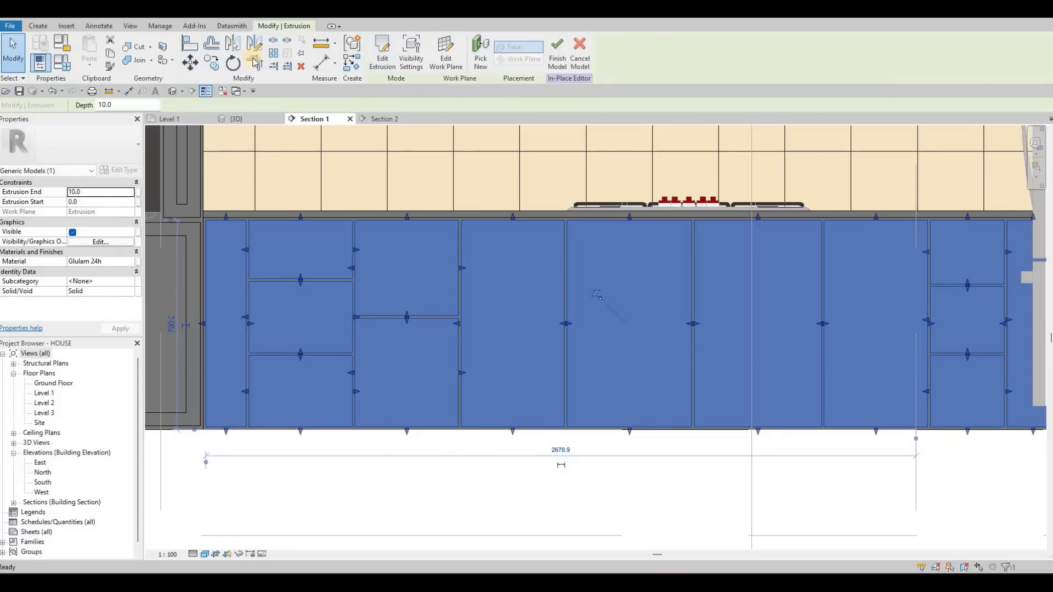
- Start a void extrusion with the front face of the base cabinet panels picked as its work plane
left_click(210, 52)
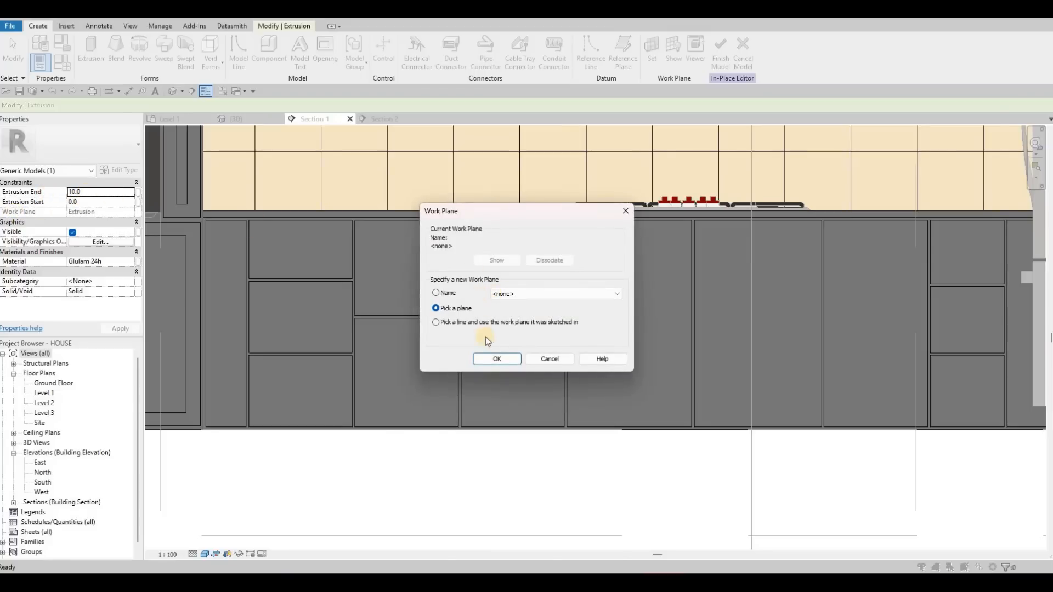
left_click(489, 360)
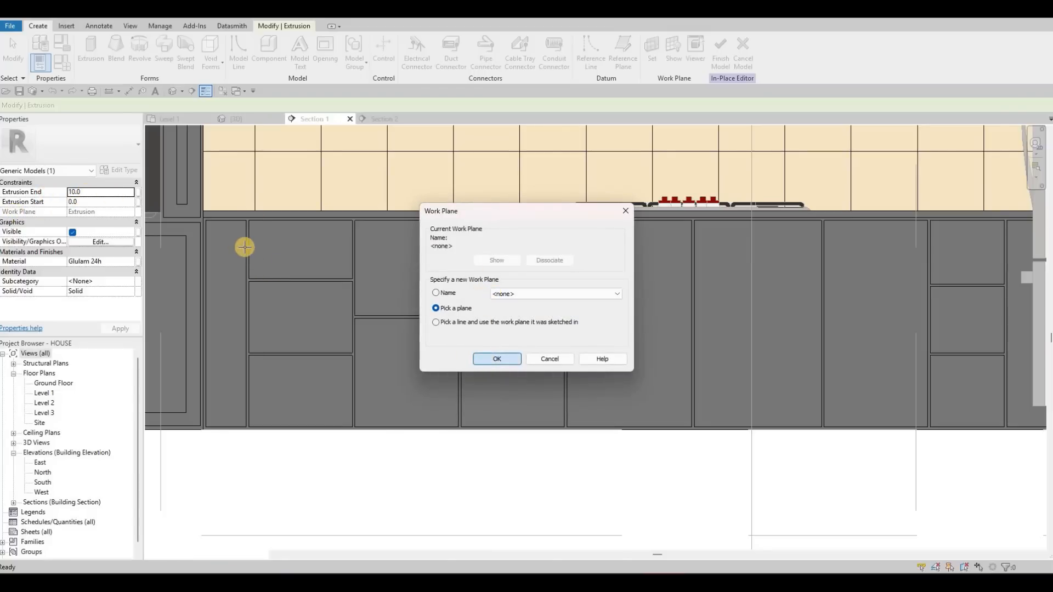
left_click(244, 245)
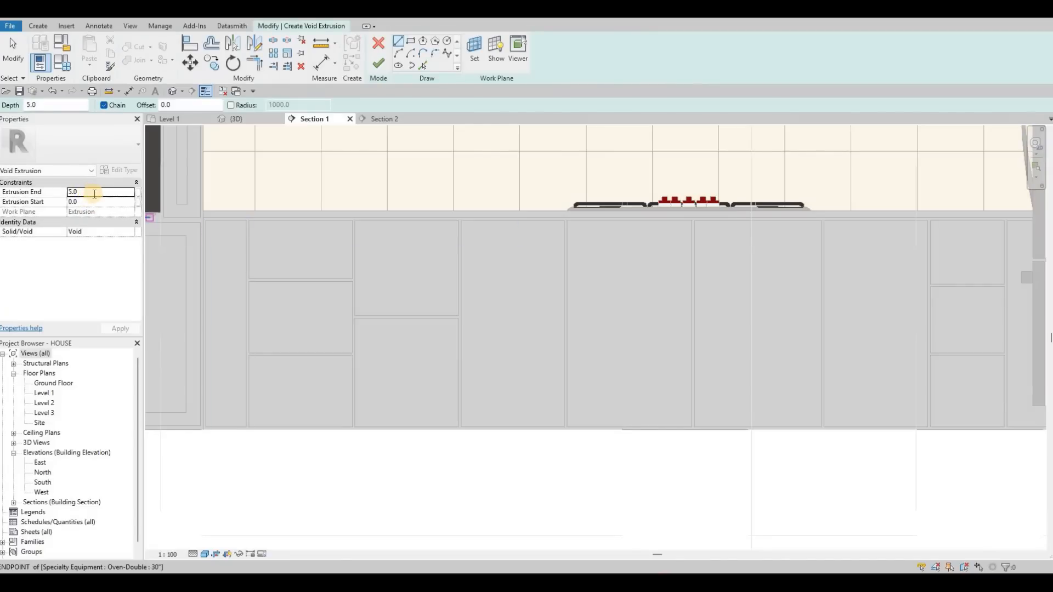
- Set the void's Extrusion End to -5 and Extrusion Start to 5 and apply them
double_click(94, 194)
type("-")
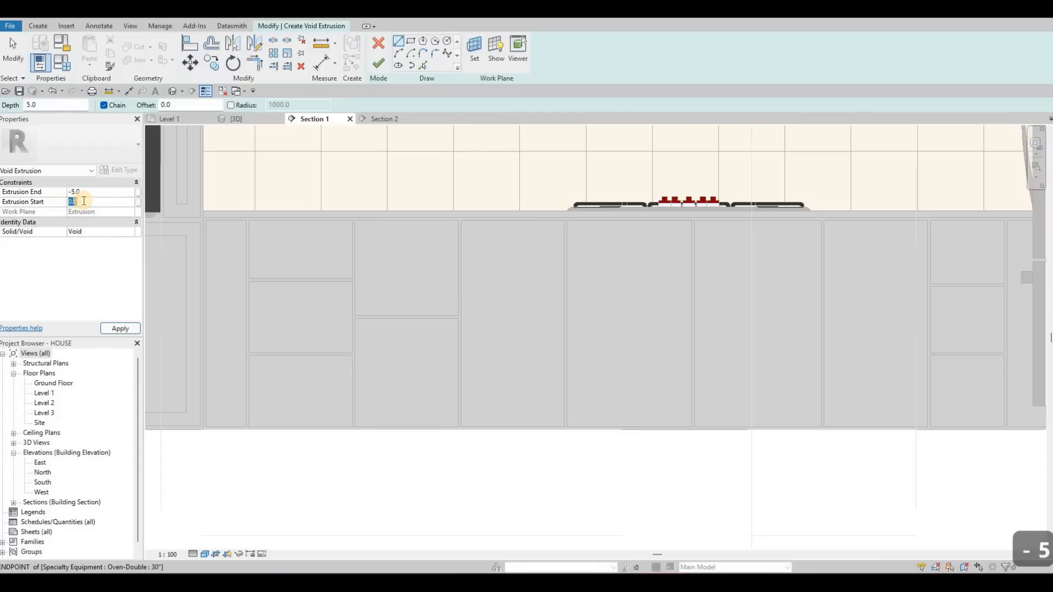
type("5")
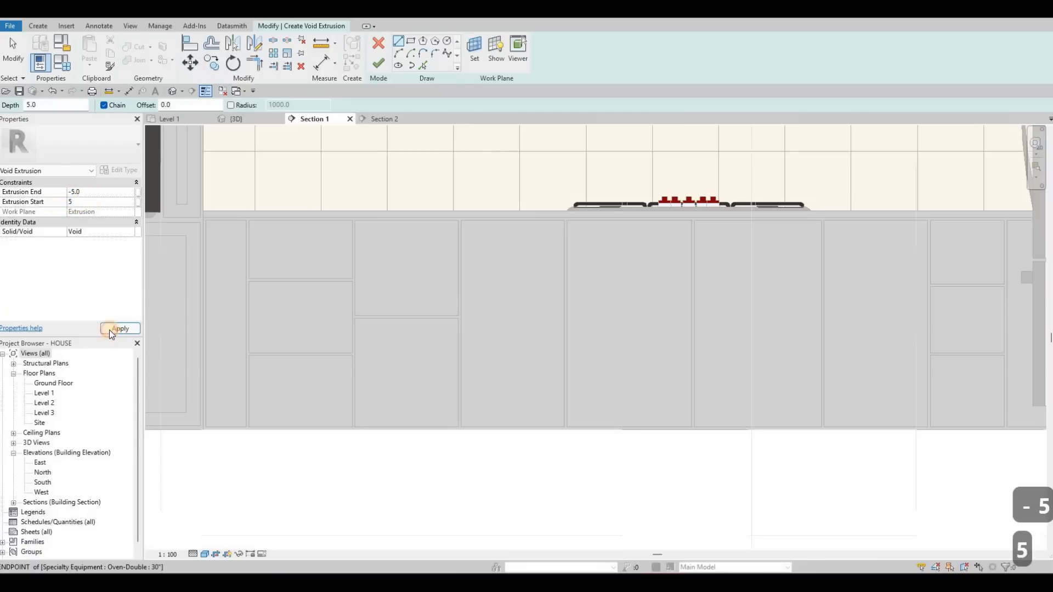
left_click(109, 330)
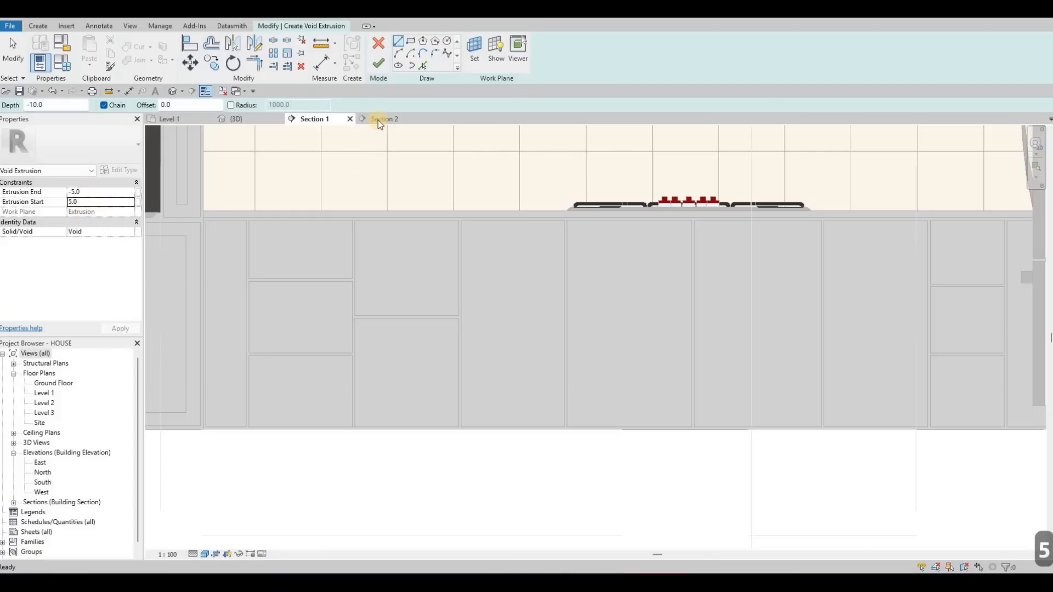
- Draw a rectangle offset 50 inward from the edges of the narrow panel beside the oven cabinet and finish the void
left_click(413, 40)
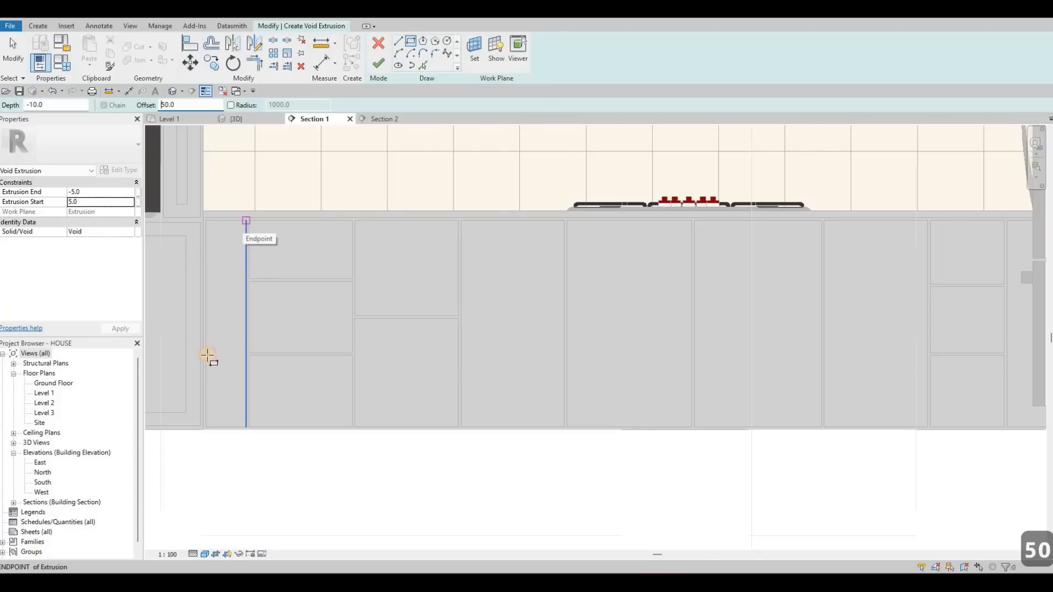
key("space")
scroll(204, 432, "up", 3)
left_click(204, 431)
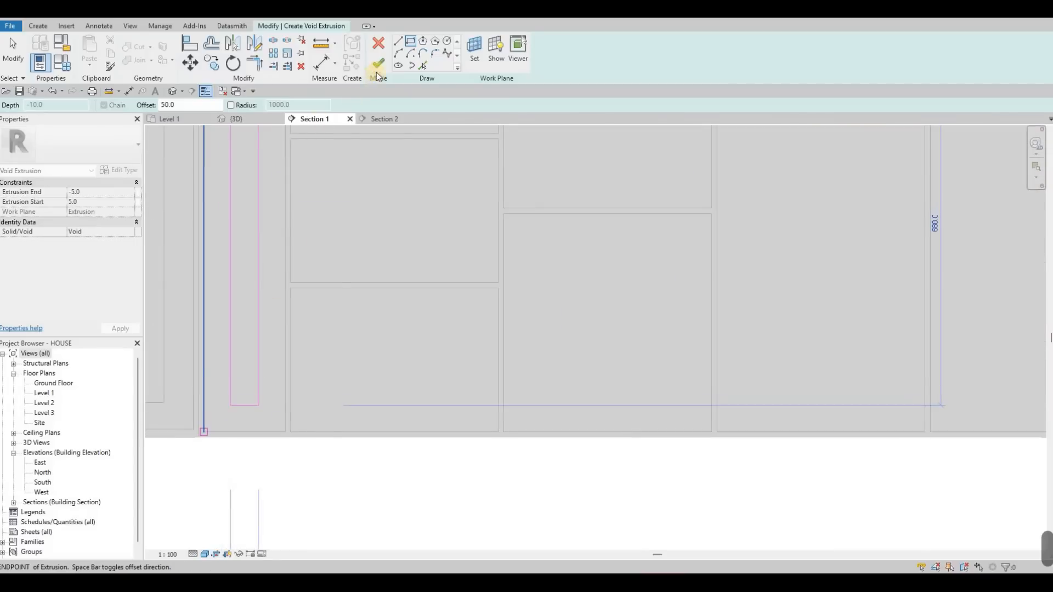
left_click(377, 66)
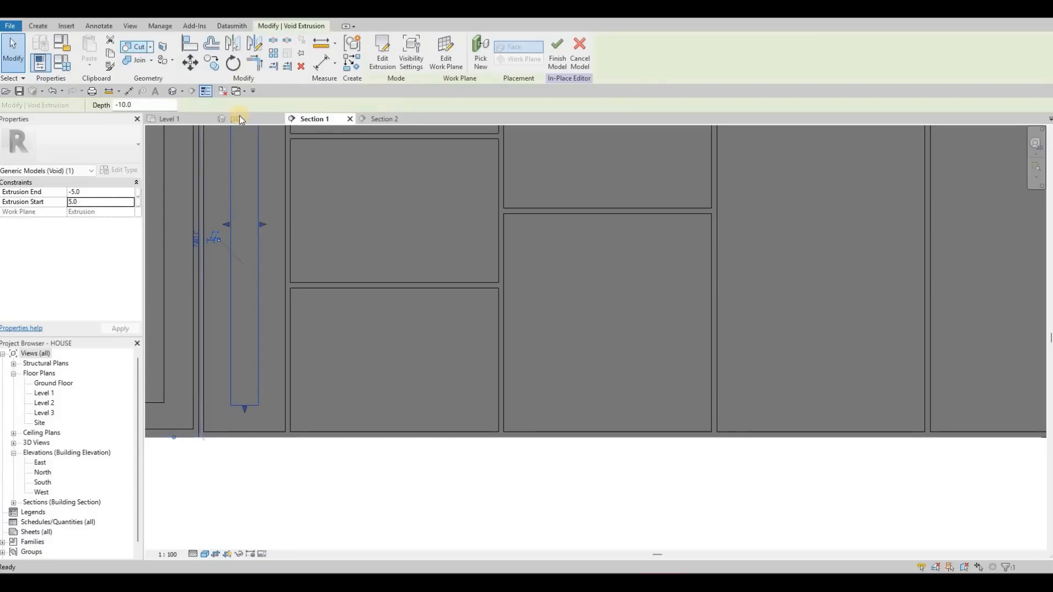
- Examine the recess in the narrow panel beside the oven cabinet in the 3D view
left_click(241, 119)
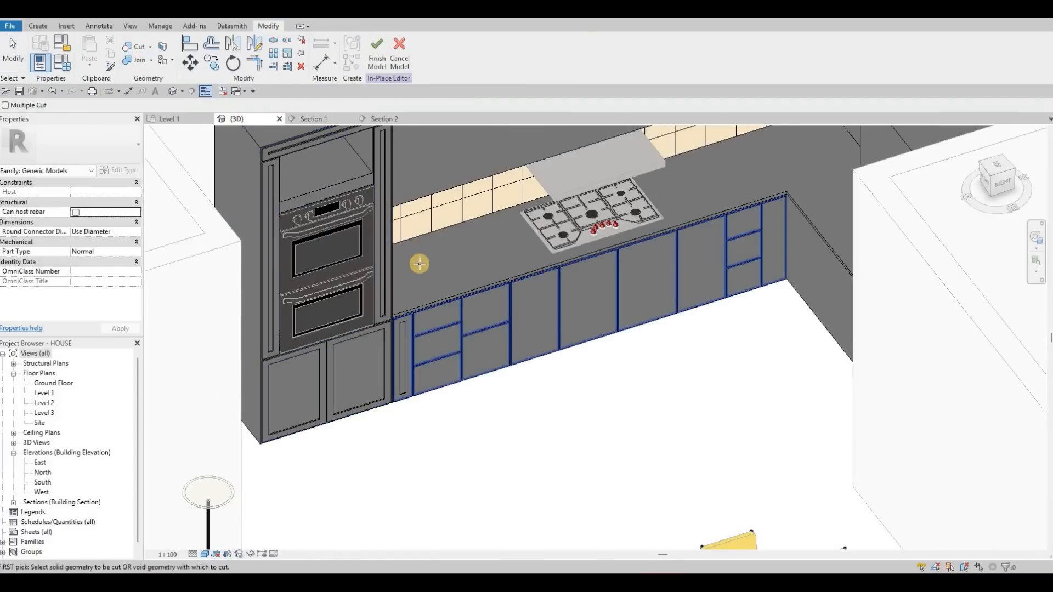
scroll(411, 263, "up", 6)
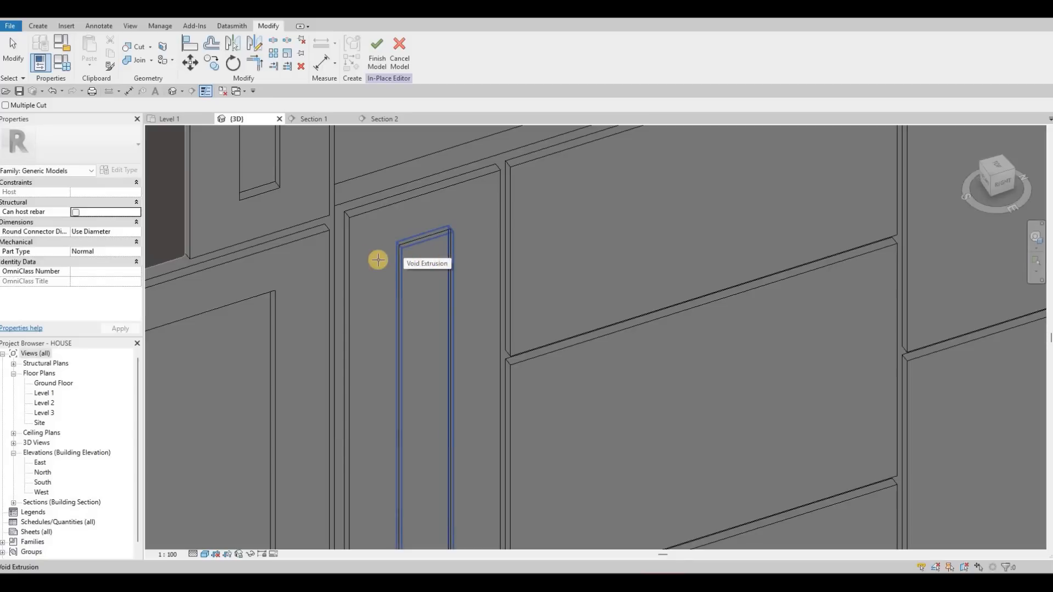
scroll(376, 253, "down", 3)
scroll(369, 233, "up", 5)
scroll(315, 146, "down", 6)
- Return to the Section 1 view and open the narrow panel's void extrusion sketch for editing
left_click(305, 121)
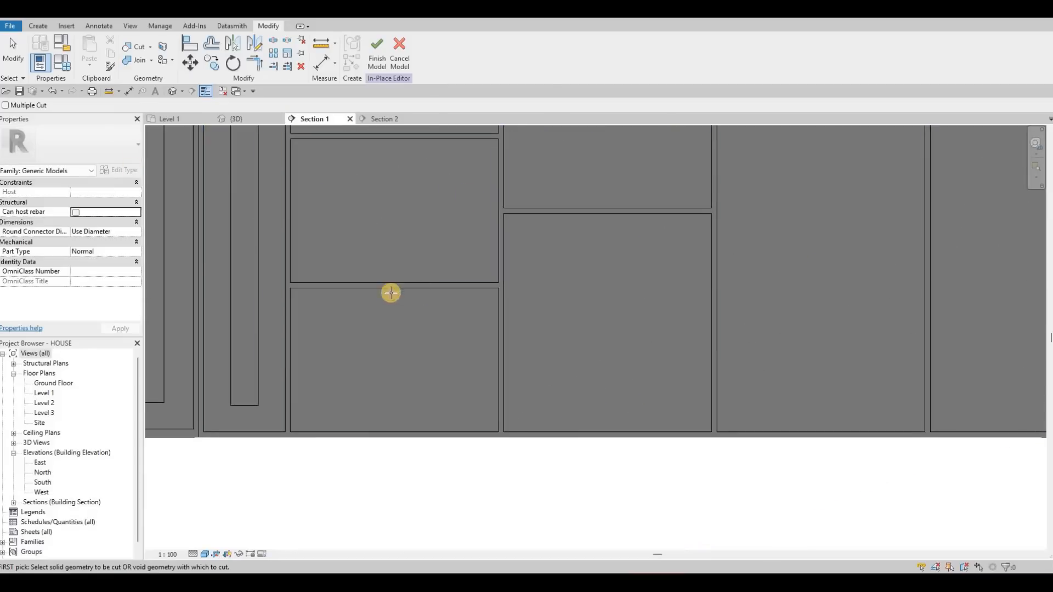
scroll(209, 210, "down", 2)
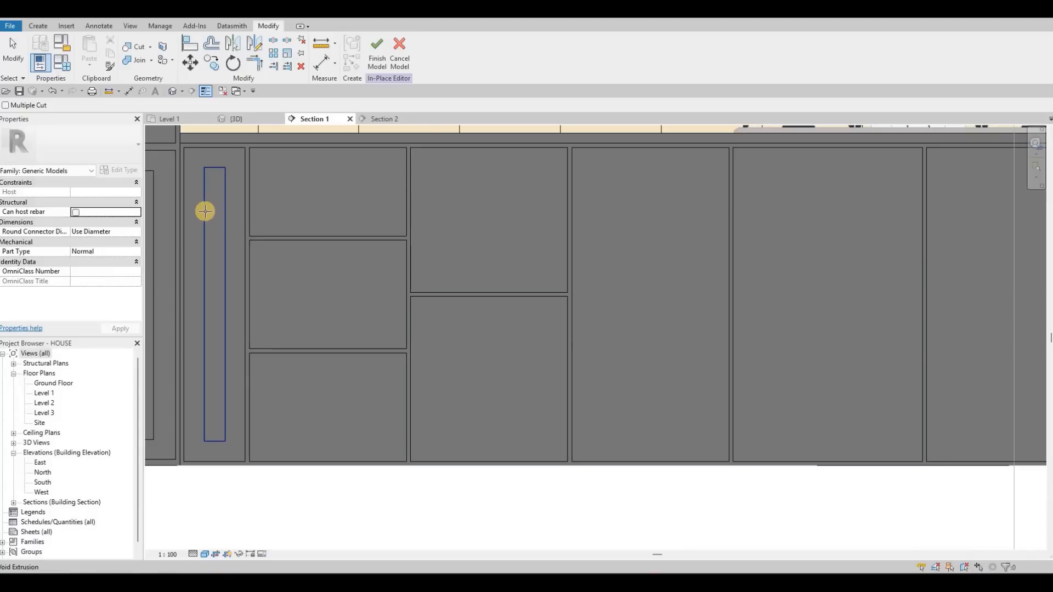
left_click(218, 199)
left_click(225, 207)
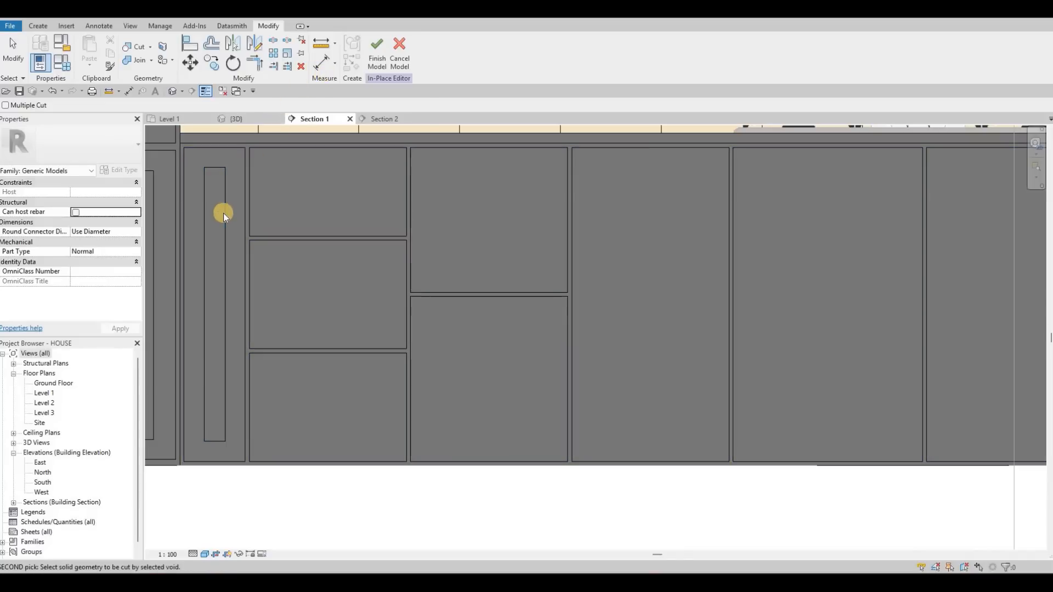
key("Escape")
left_click(383, 65)
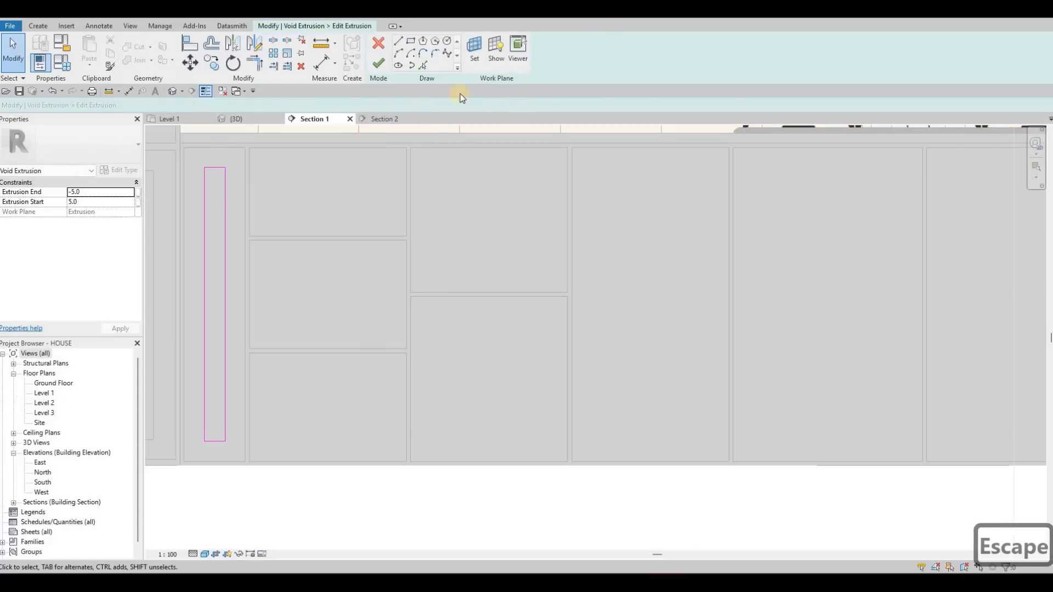
- Draw rectangles offset 50 inward inside the three stacked drawer panels nearest the oven cabinet
left_click(412, 43)
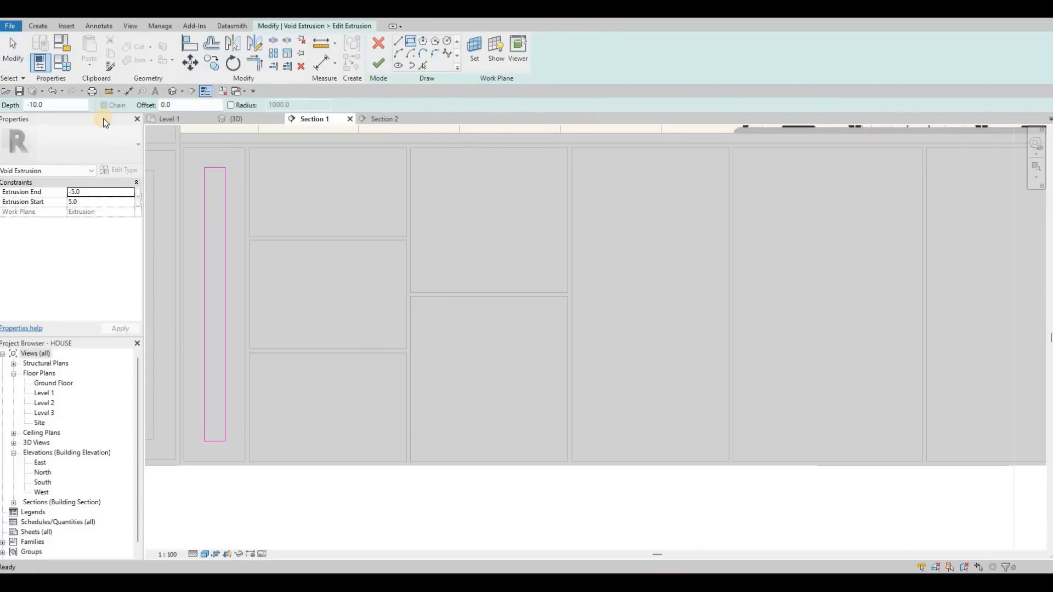
type("50")
key("Return")
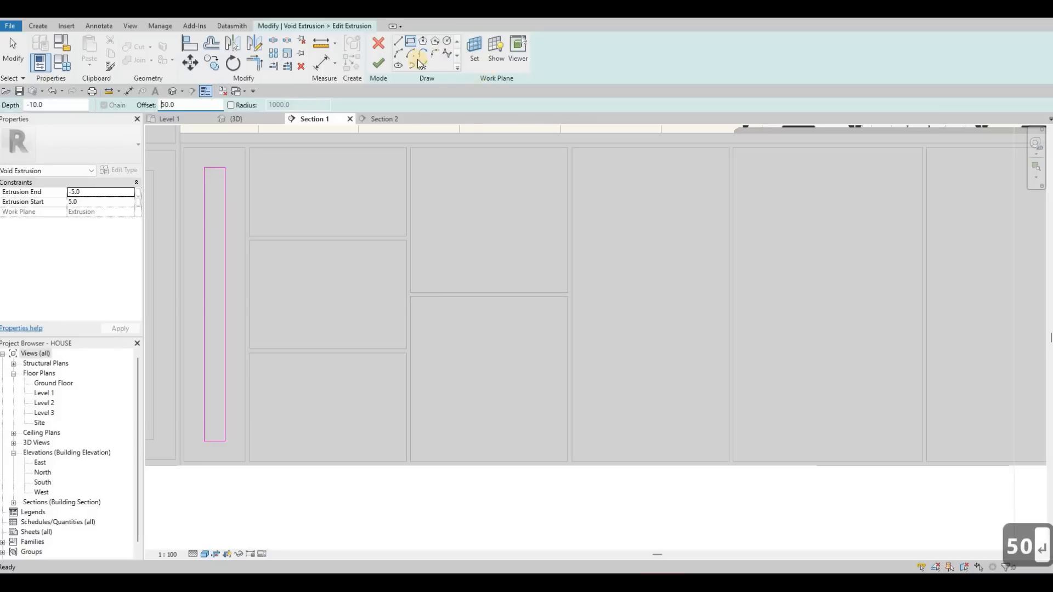
left_click(407, 150)
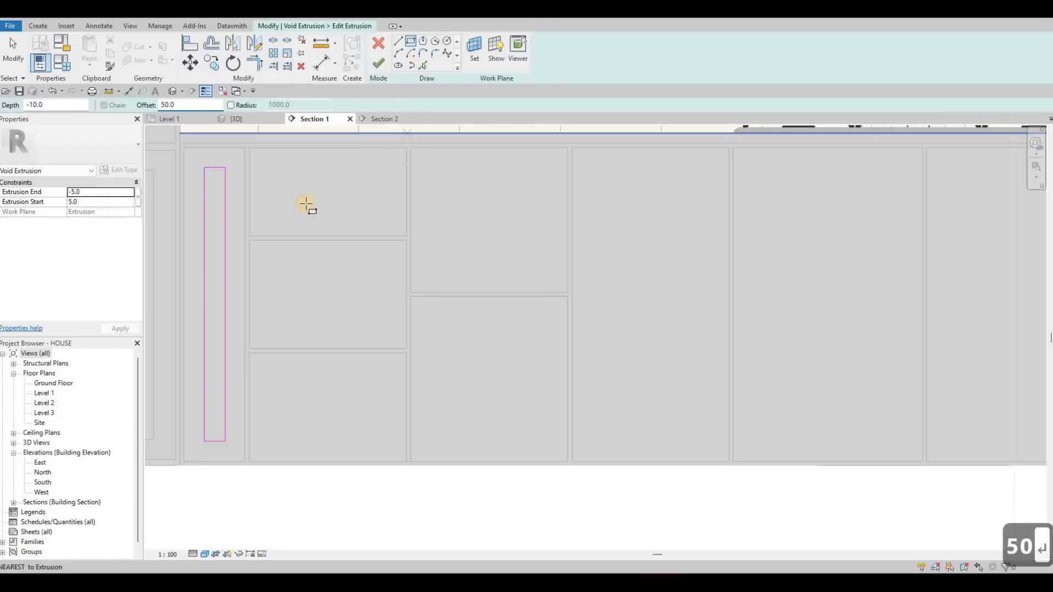
left_click(250, 236)
left_click(406, 240)
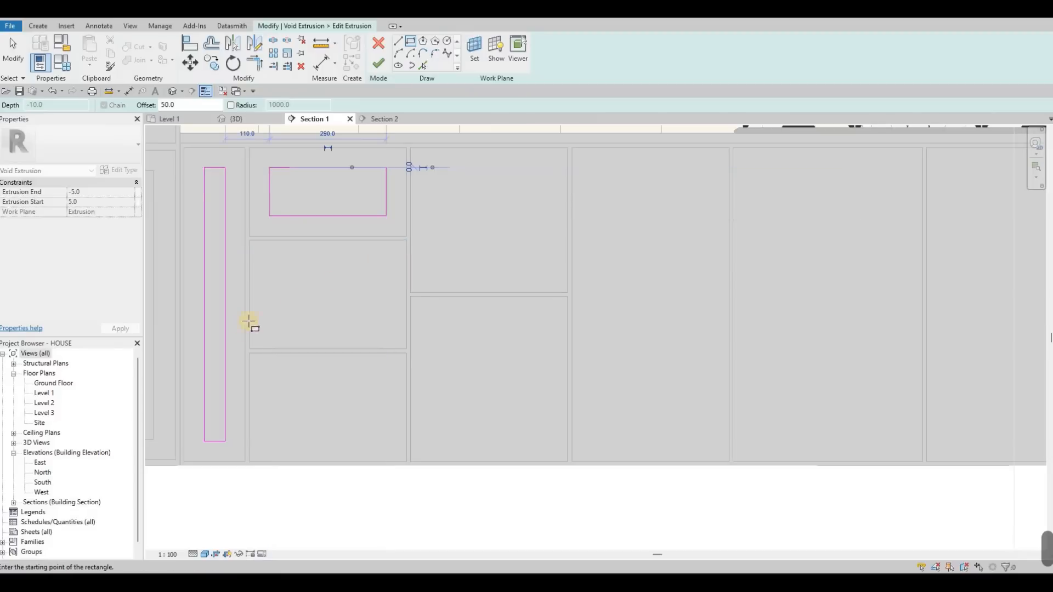
left_click(245, 331)
left_click(406, 353)
left_click(250, 464)
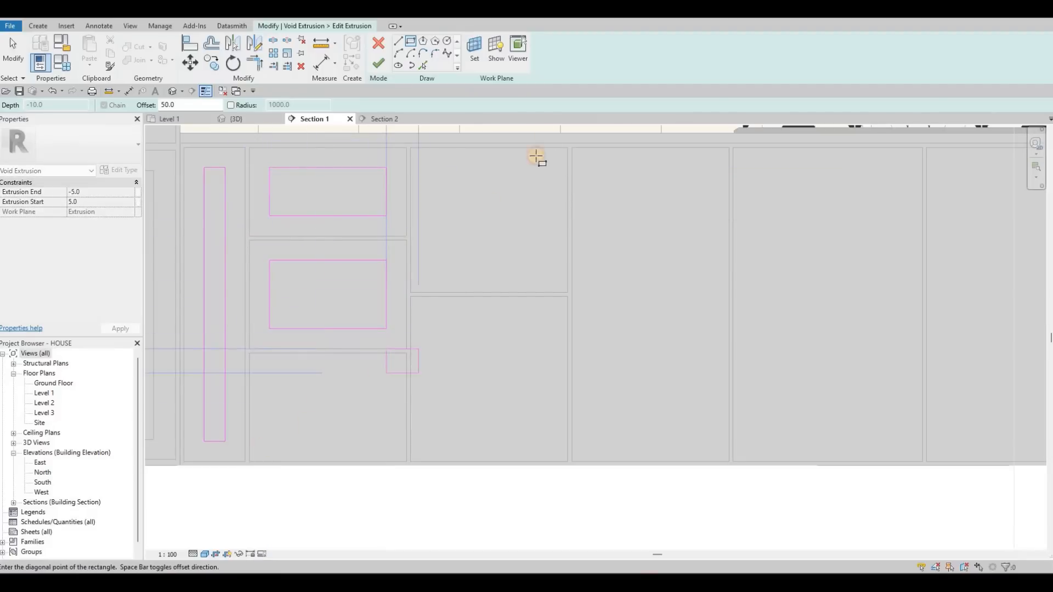
- Draw rectangles offset 50 inward inside the upper and lower panels of the two-panel column
left_click(412, 292)
left_click(567, 297)
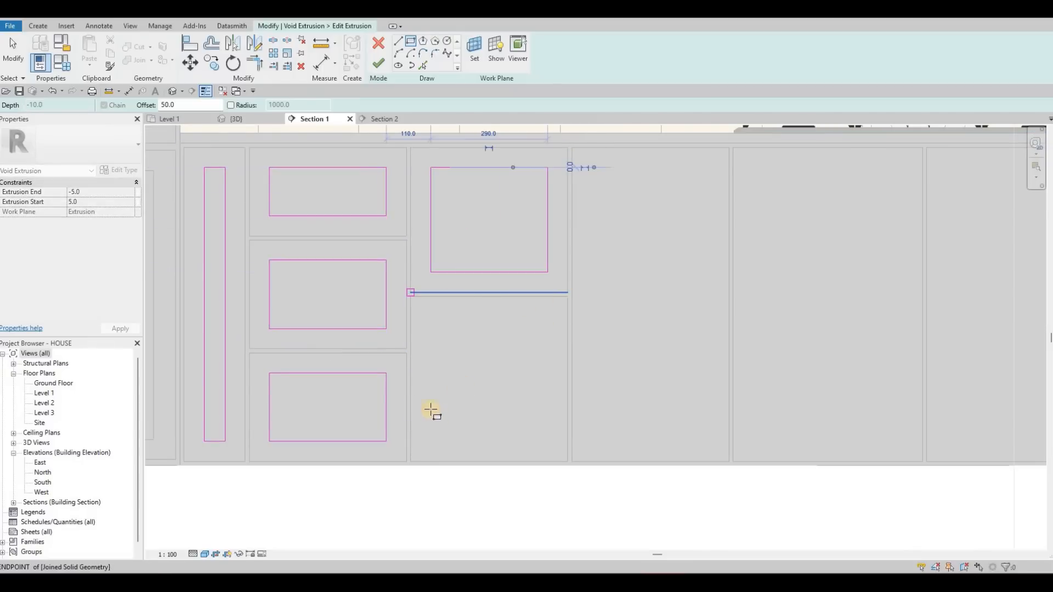
left_click(410, 462)
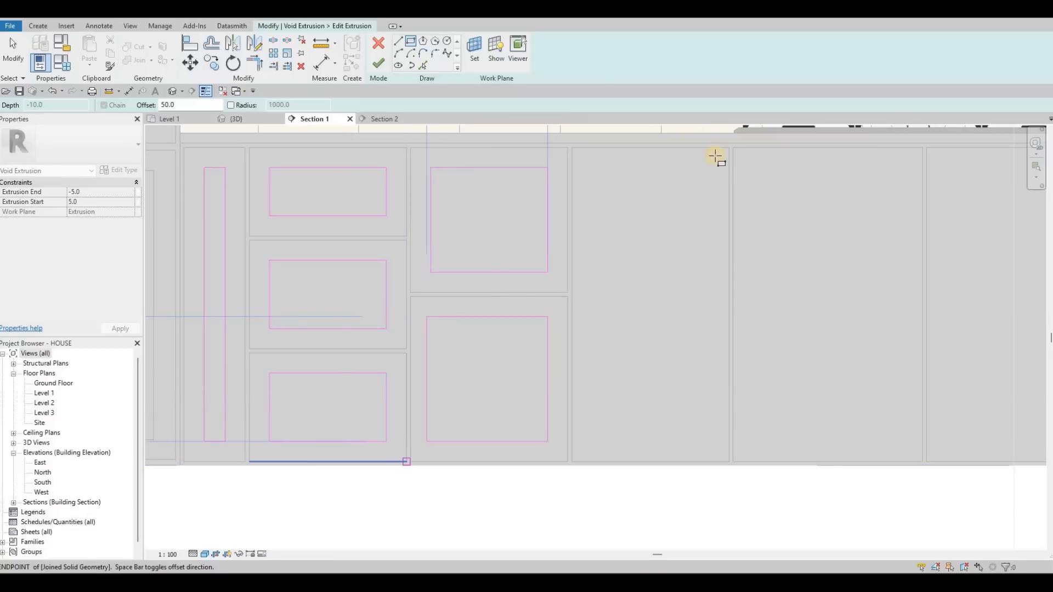
- Draw rectangles offset 50 inward inside the four full-height door panels in the middle of the cabinet front
left_click(574, 461)
left_click(571, 461)
middle_click_drag(711, 274, 351, 329)
left_click(373, 516)
left_click(563, 203)
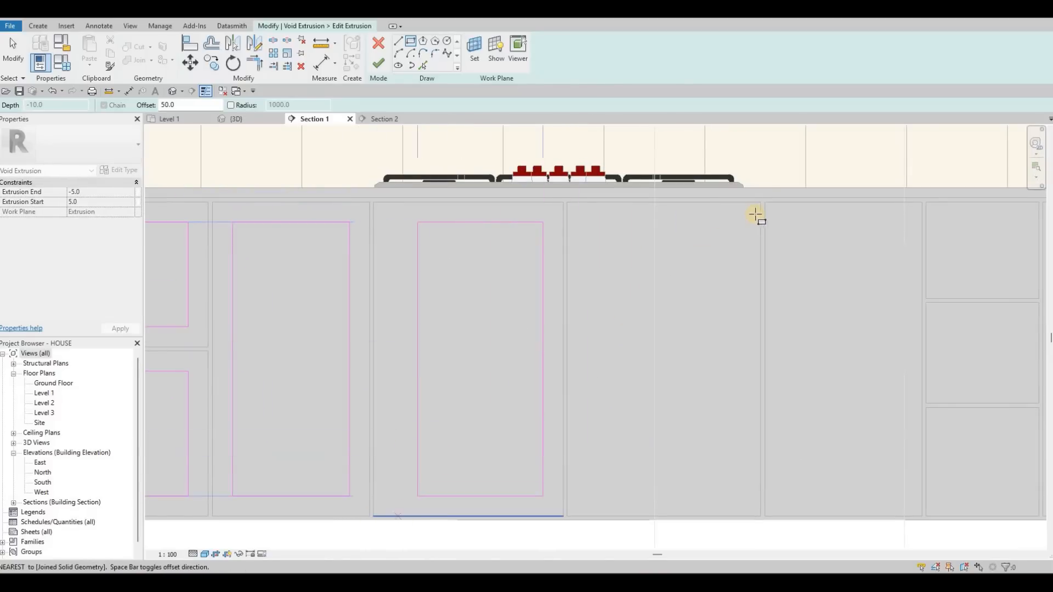
left_click(760, 202)
left_click(567, 516)
middle_click_drag(849, 278, 539, 270)
left_click(609, 195)
left_click(465, 484)
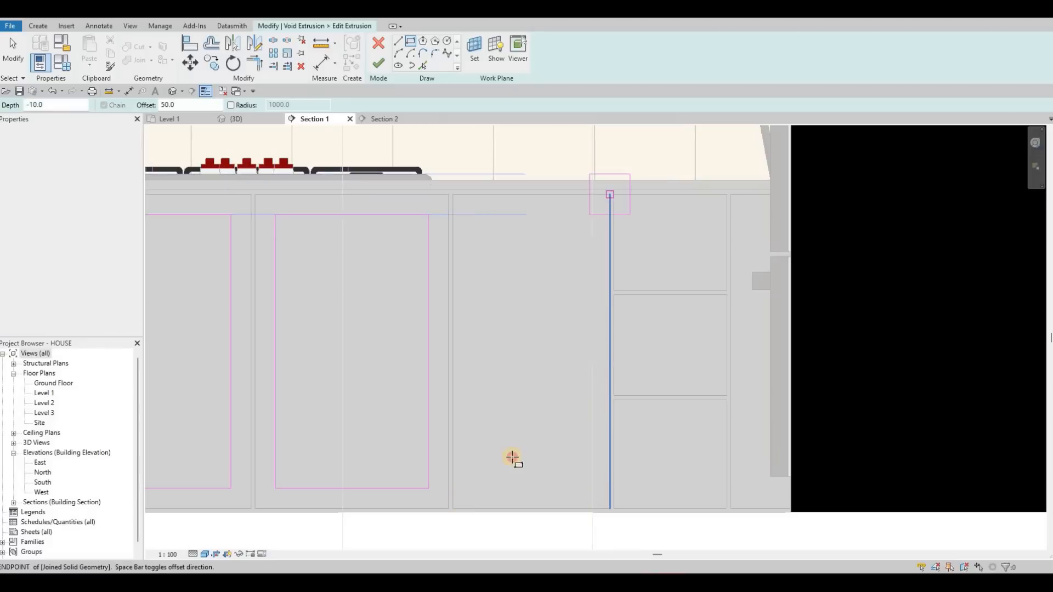
- Draw rectangles offset 50 inward inside the three drawer panels near the counter corner and the narrow end panel
left_click(727, 194)
left_click(614, 290)
left_click(615, 394)
left_click(727, 400)
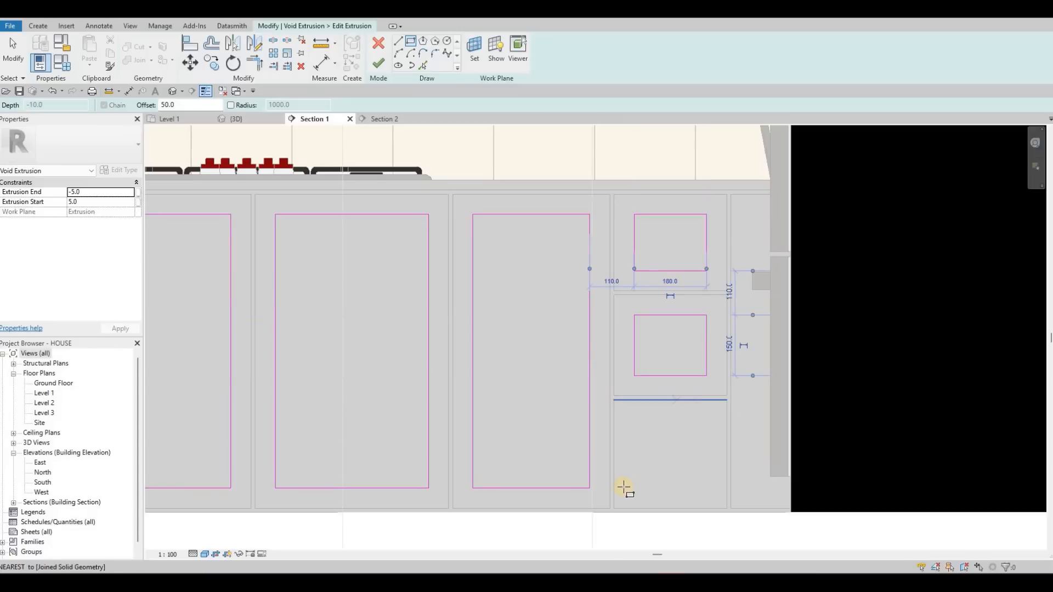
left_click(616, 509)
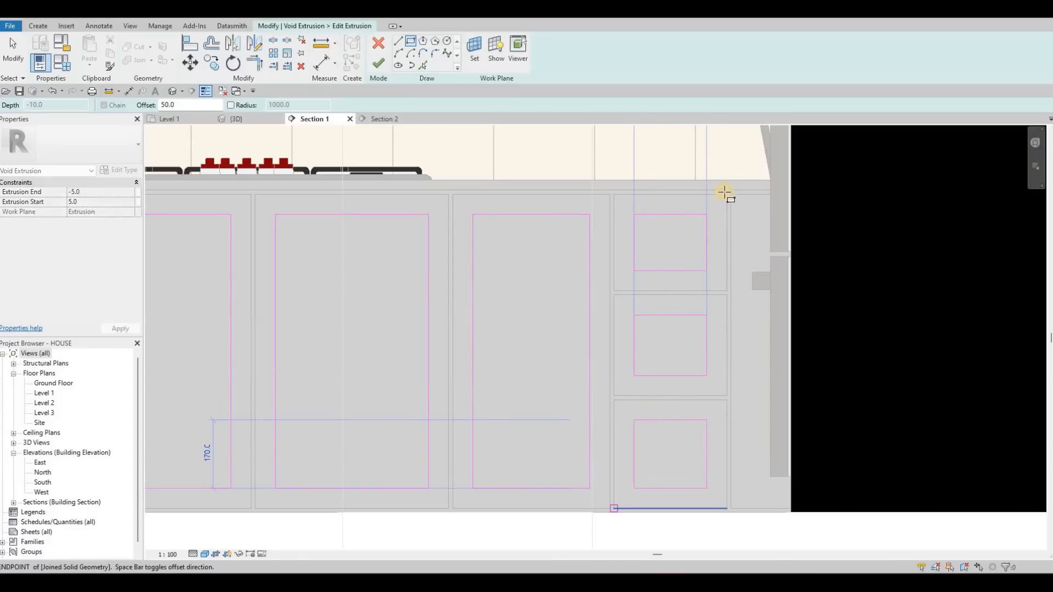
left_click(794, 507)
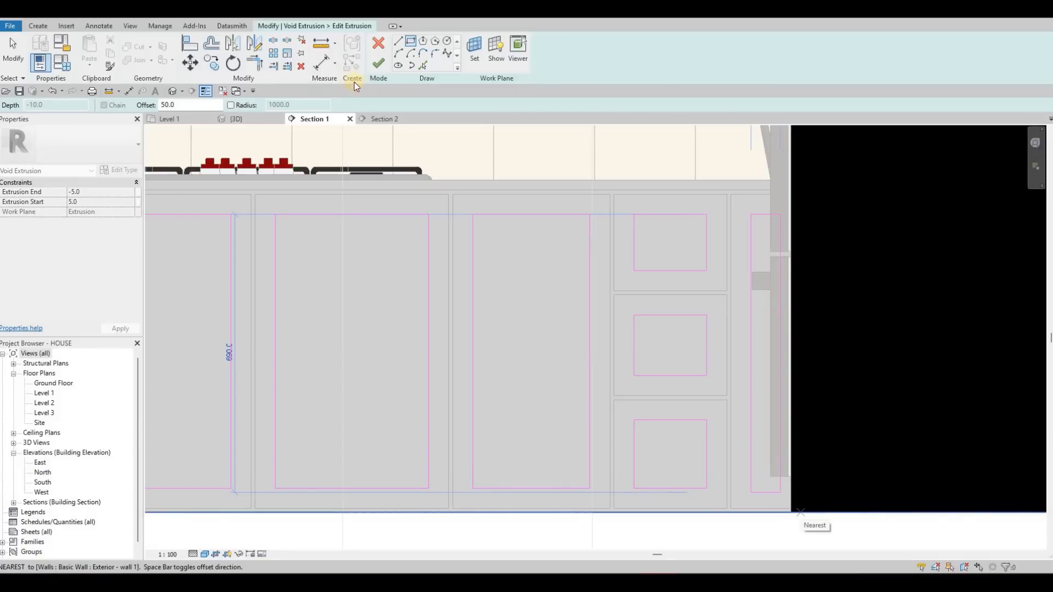
- Finish the inset rectangles as a void extrusion and cut it from the base cabinet's door and drawer panels in the 3D view
left_click(374, 65)
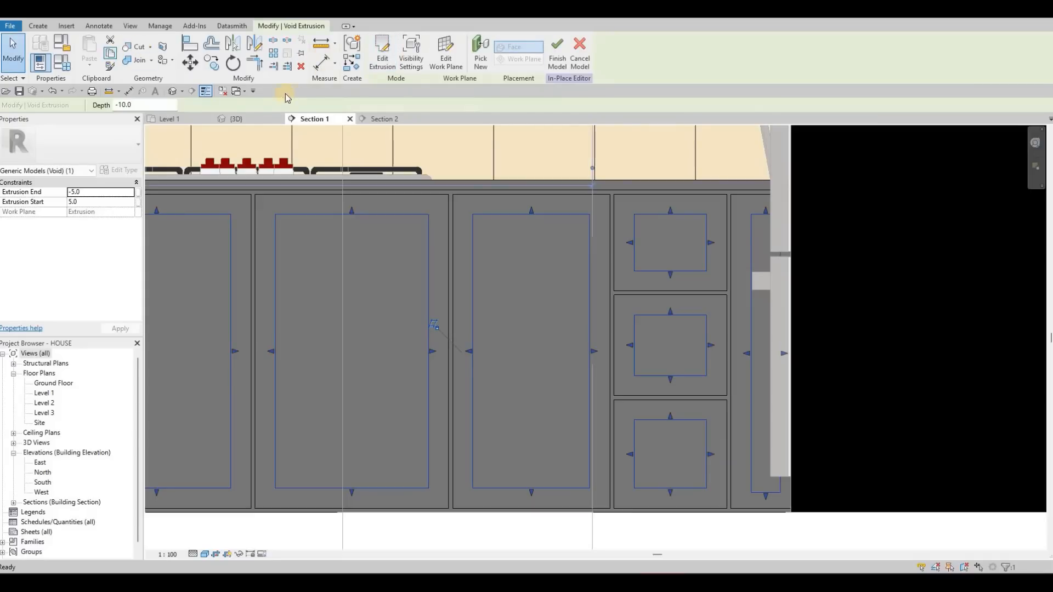
left_click(248, 119)
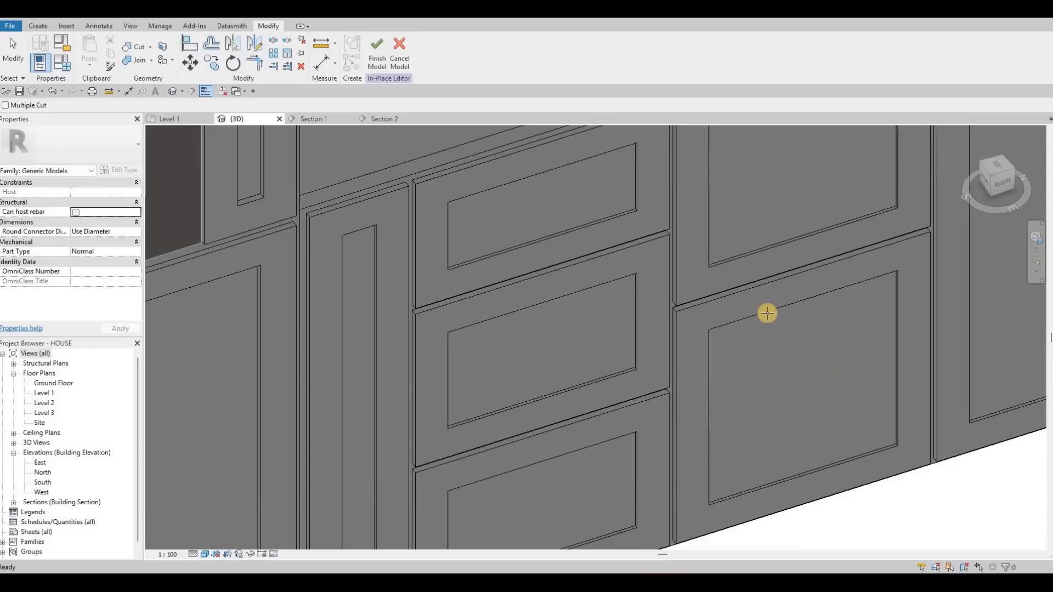
scroll(634, 324, "down", 2)
middle_click_drag(634, 324, 520, 386)
scroll(794, 247, "down", 3)
middle_click_drag(794, 247, 581, 305)
middle_click_drag(819, 169, 579, 214)
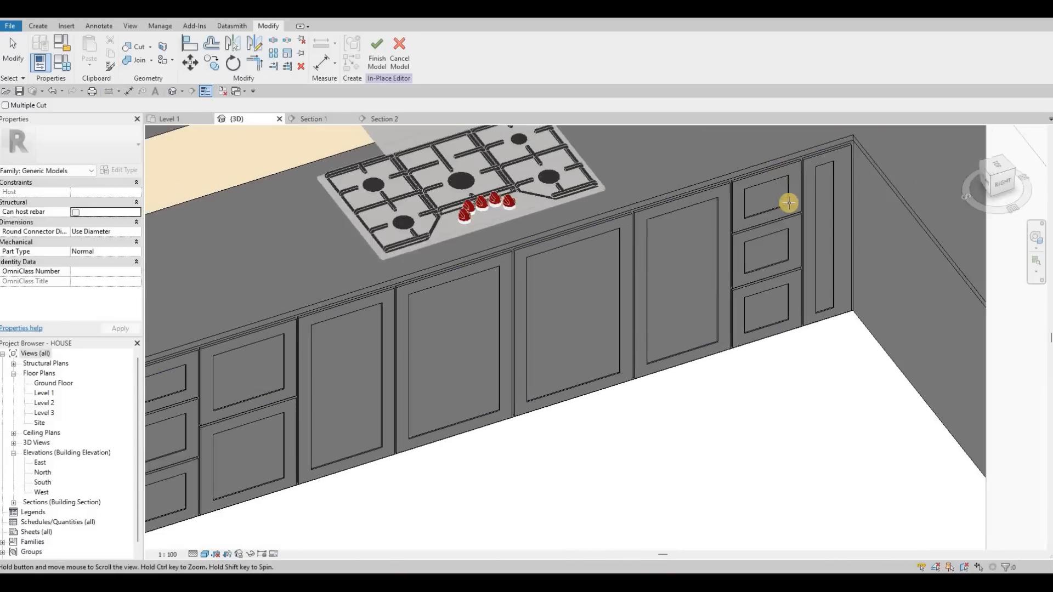
- Widen the narrow end panel's recess towards the counter corner by stretching the void extrusion's outer edge
middle_click_drag(790, 202, 614, 308)
scroll(614, 308, "up", 1)
scroll(611, 297, "up", 2)
middle_click_drag(726, 241, 494, 356)
scroll(611, 297, "down", 2)
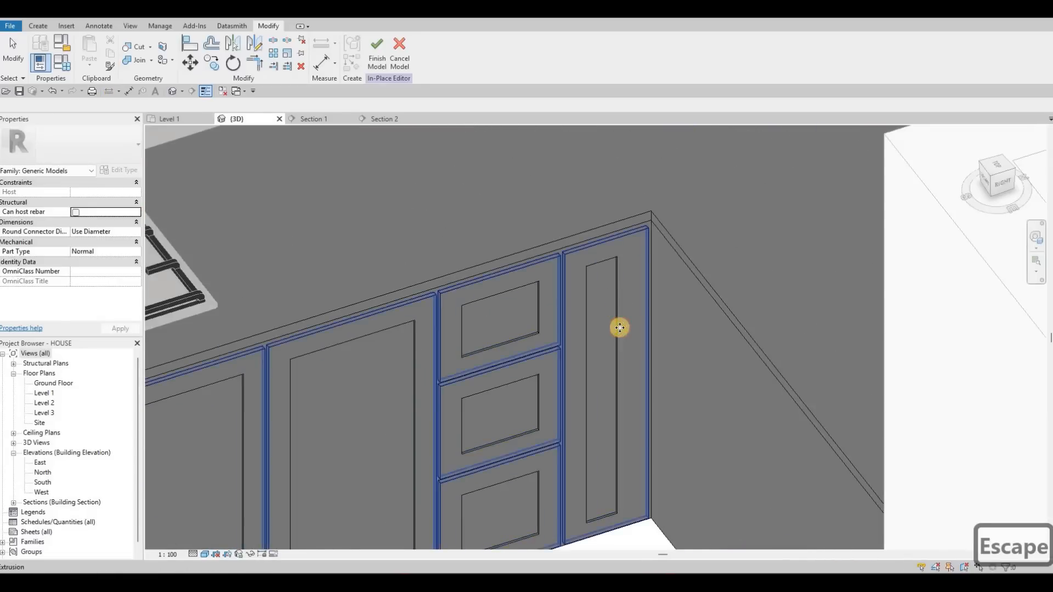
left_click(622, 383)
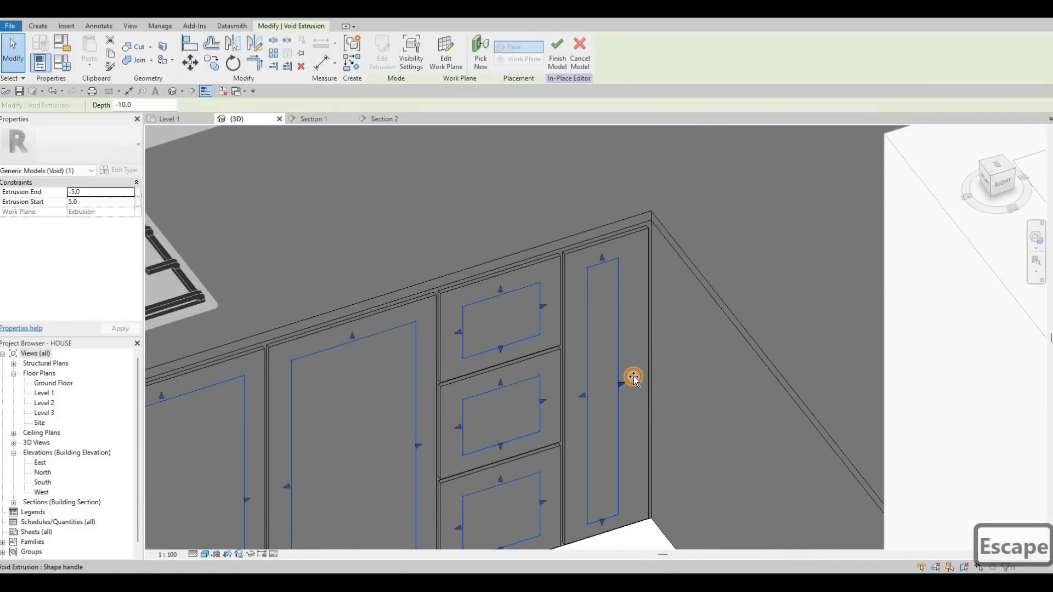
left_click_drag(633, 377, 632, 378)
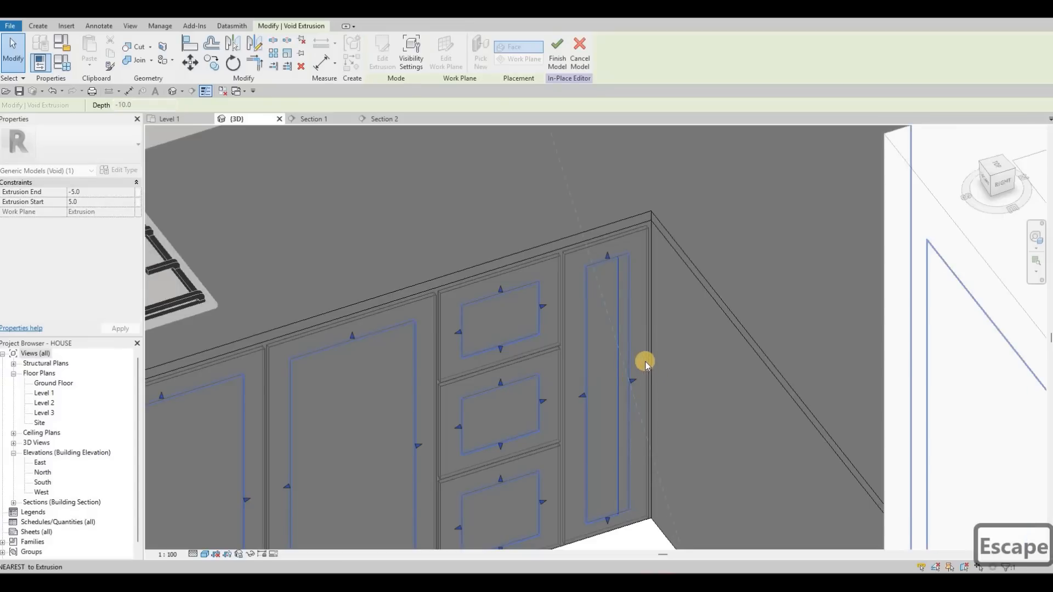
key("Escape")
scroll(566, 322, "down", 2)
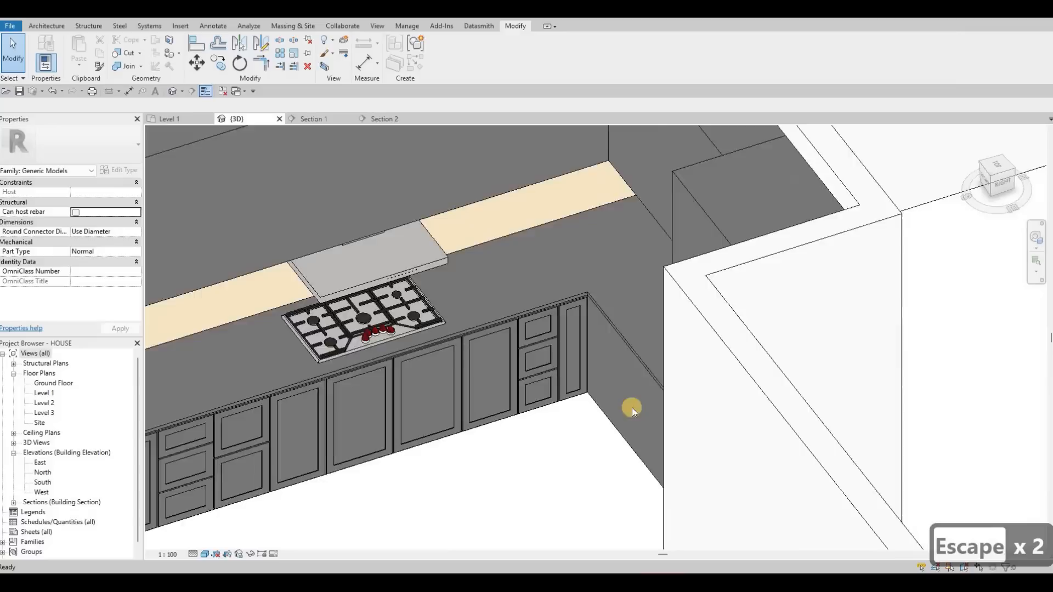
- Finish the in-place model of the base cabinet front and clear the selection
middle_click_drag(632, 407, 705, 381)
scroll(705, 382, "down", 1)
key("Escape")
key("Escape")
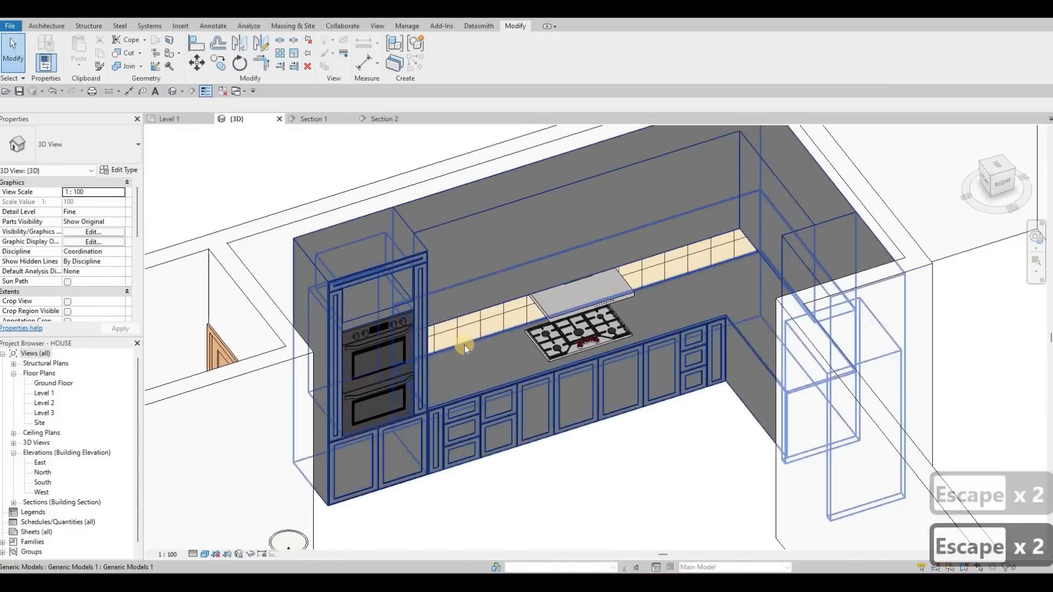
- Examine the kitchen in 3D from the oven, refrigerator and counter corner sides, checking the panelled fronts and the remaining plain cabinets
middle_click_drag(527, 331, 632, 284)
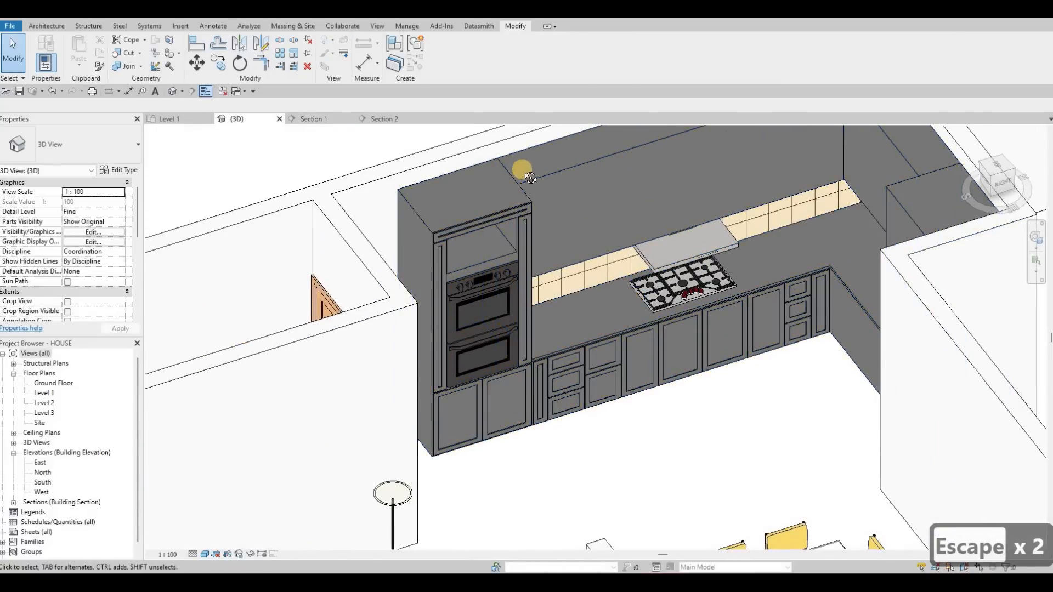
middle_click_drag(594, 164, 664, 185, "shift")
middle_click_drag(621, 190, 476, 144, "shift")
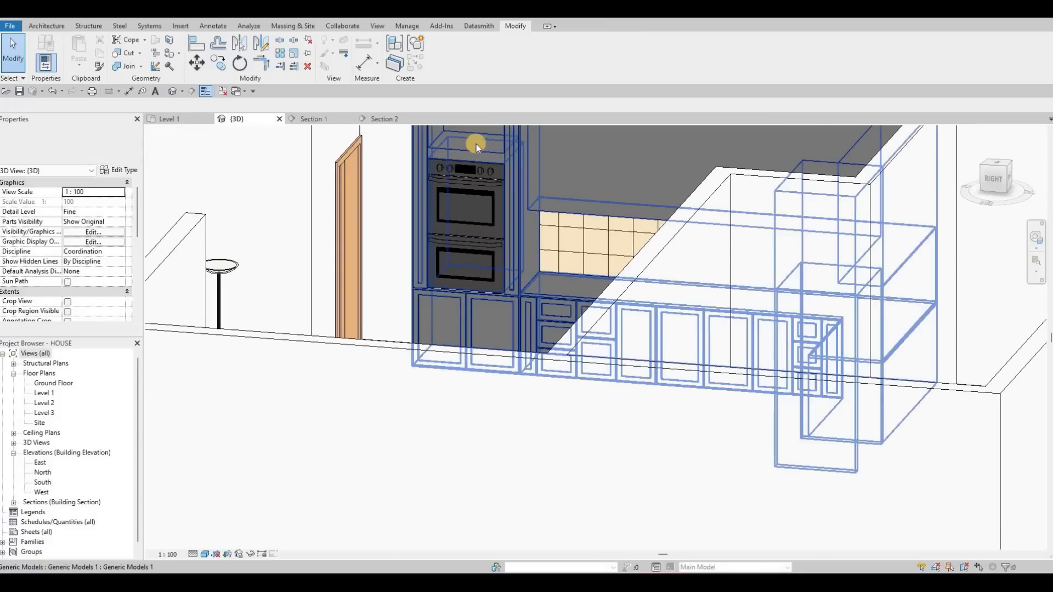
left_click(475, 141)
left_click_drag(476, 146, 503, 172)
key("Escape")
key("Escape")
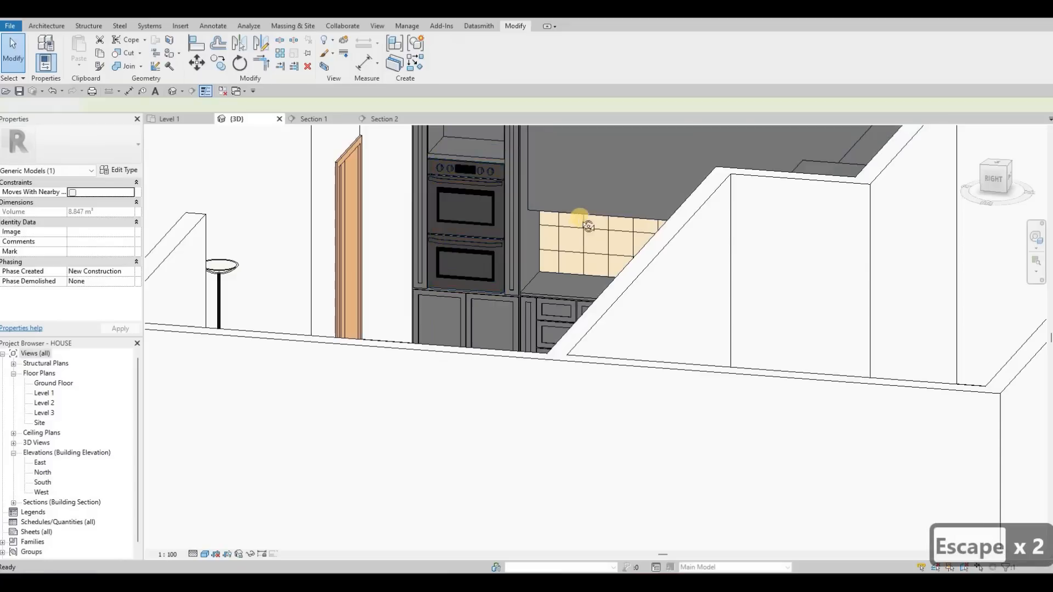
middle_click_drag(570, 263, 528, 209, "shift")
key("Escape")
middle_click_drag(564, 304, 734, 216, "shift")
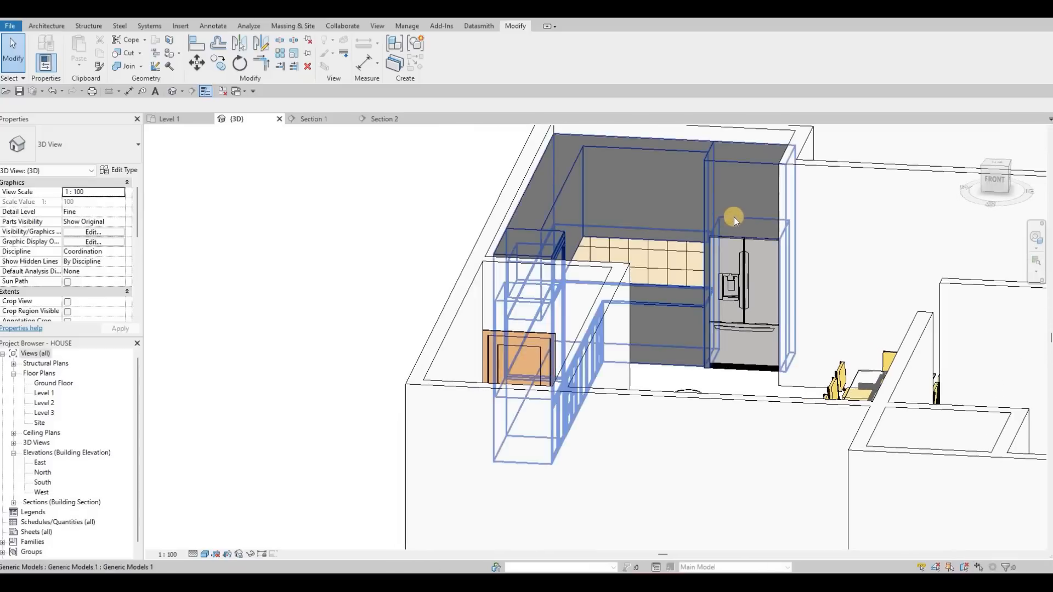
middle_click_drag(663, 229, 637, 228)
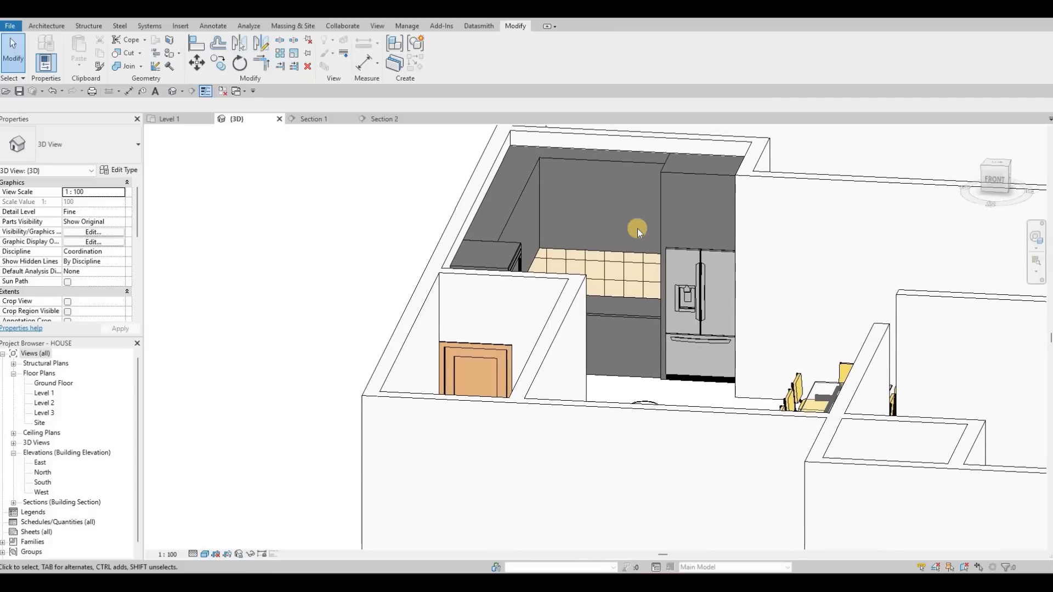
middle_click_drag(459, 332, 530, 325, "shift")
middle_click_drag(600, 320, 495, 252)
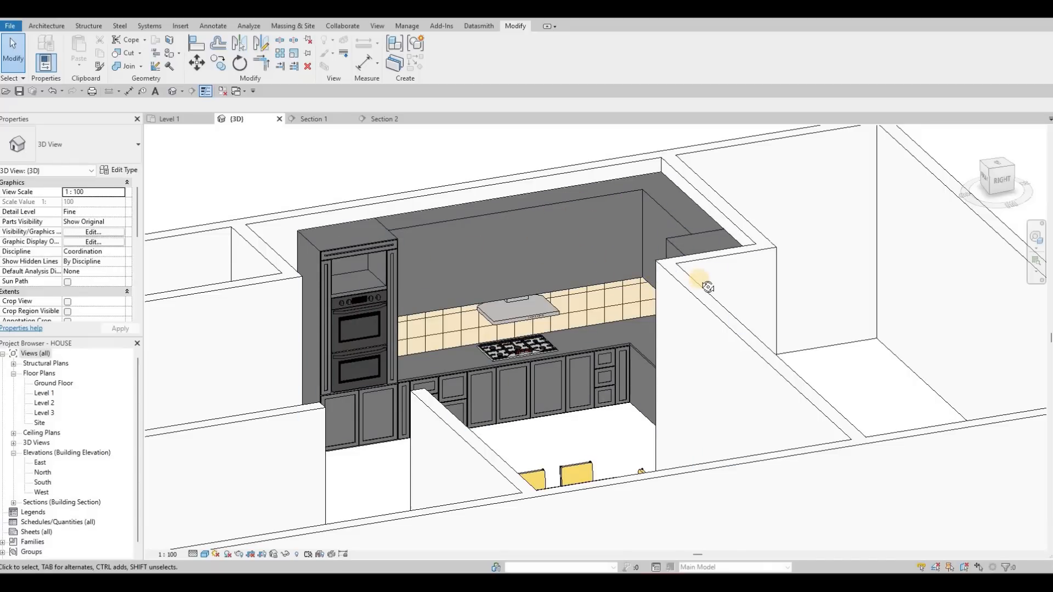
middle_click_drag(659, 289, 596, 298, "shift")
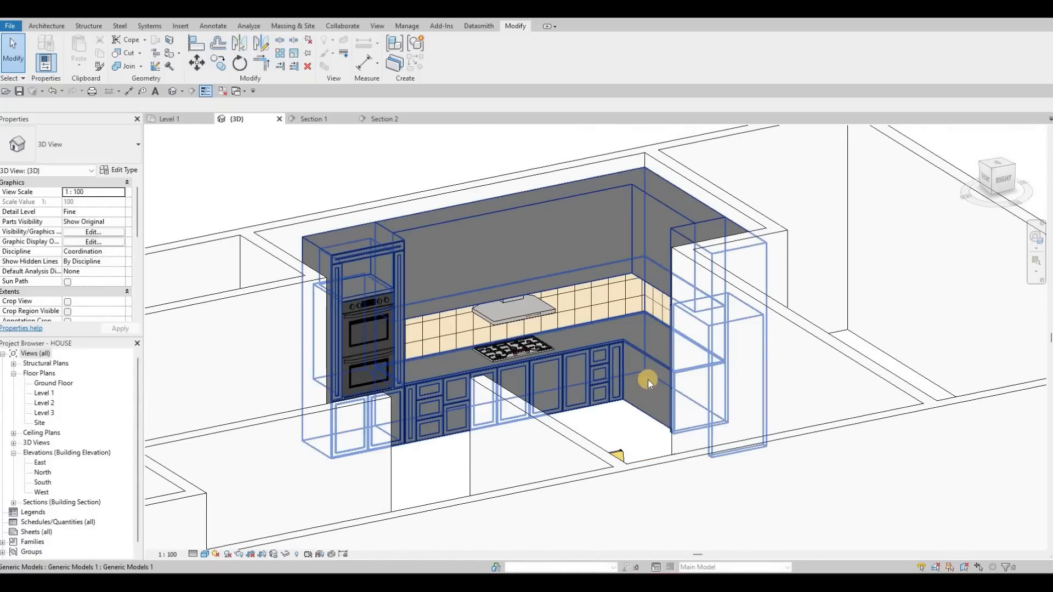